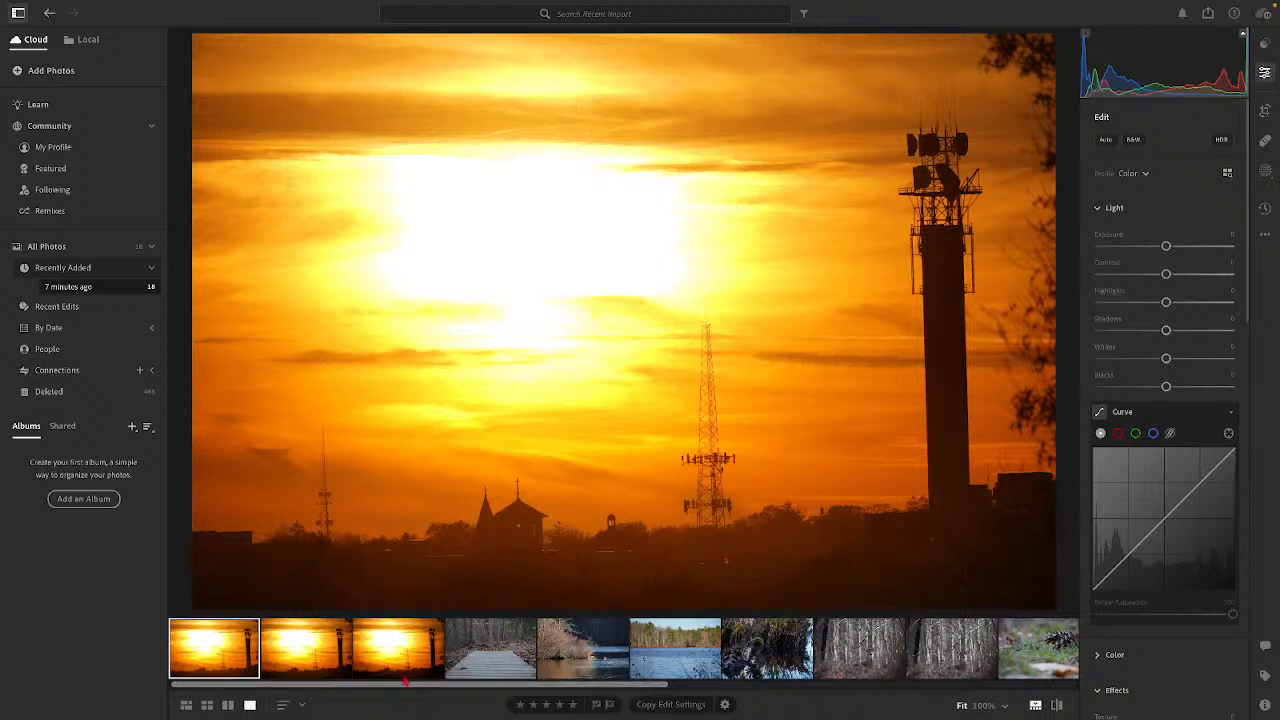
Step: Merge the three sunset photos into a single HDR image with Auto Align and Apply Auto Settings enabled
shift+click(394, 657)
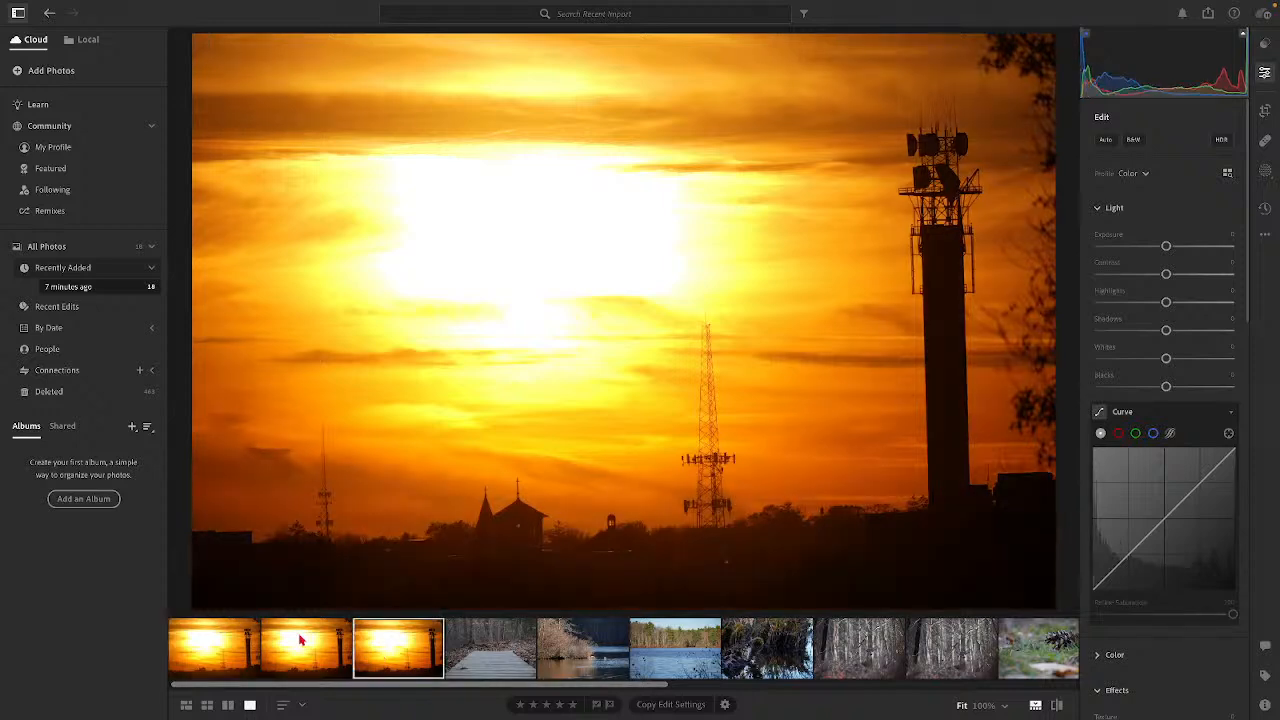
right_click(303, 648)
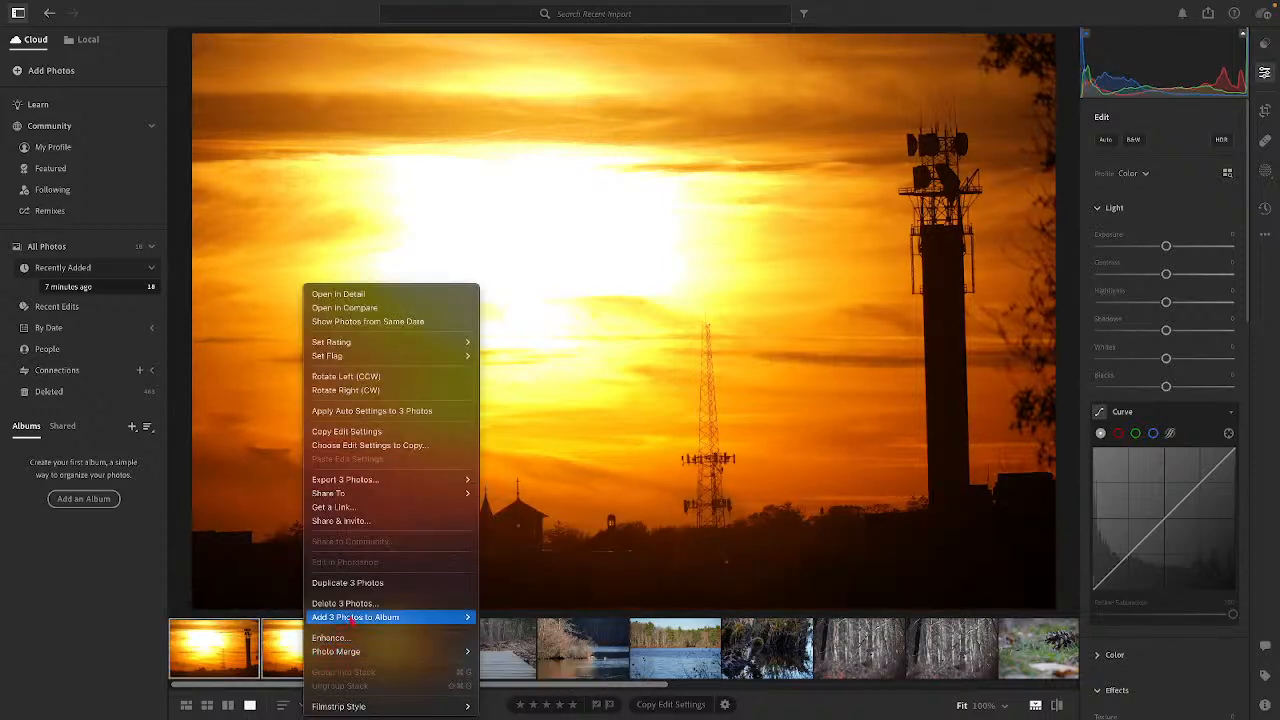
mouse_move(358, 651)
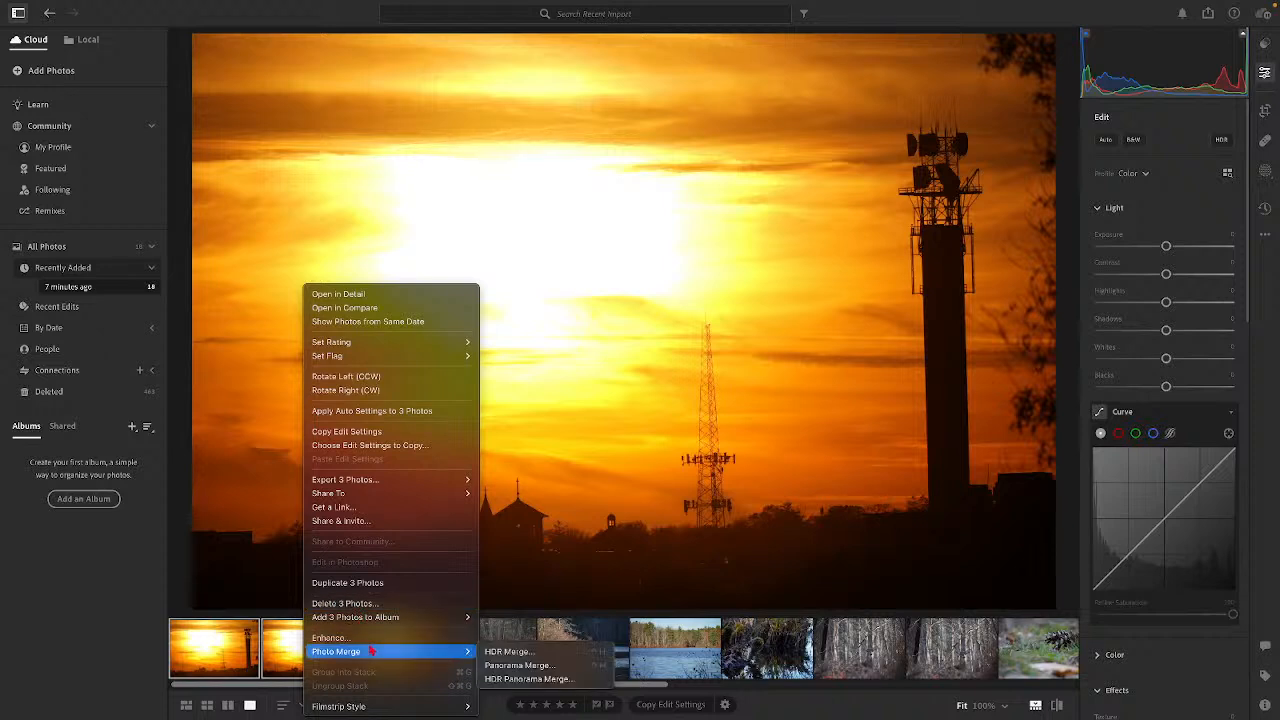
click(531, 652)
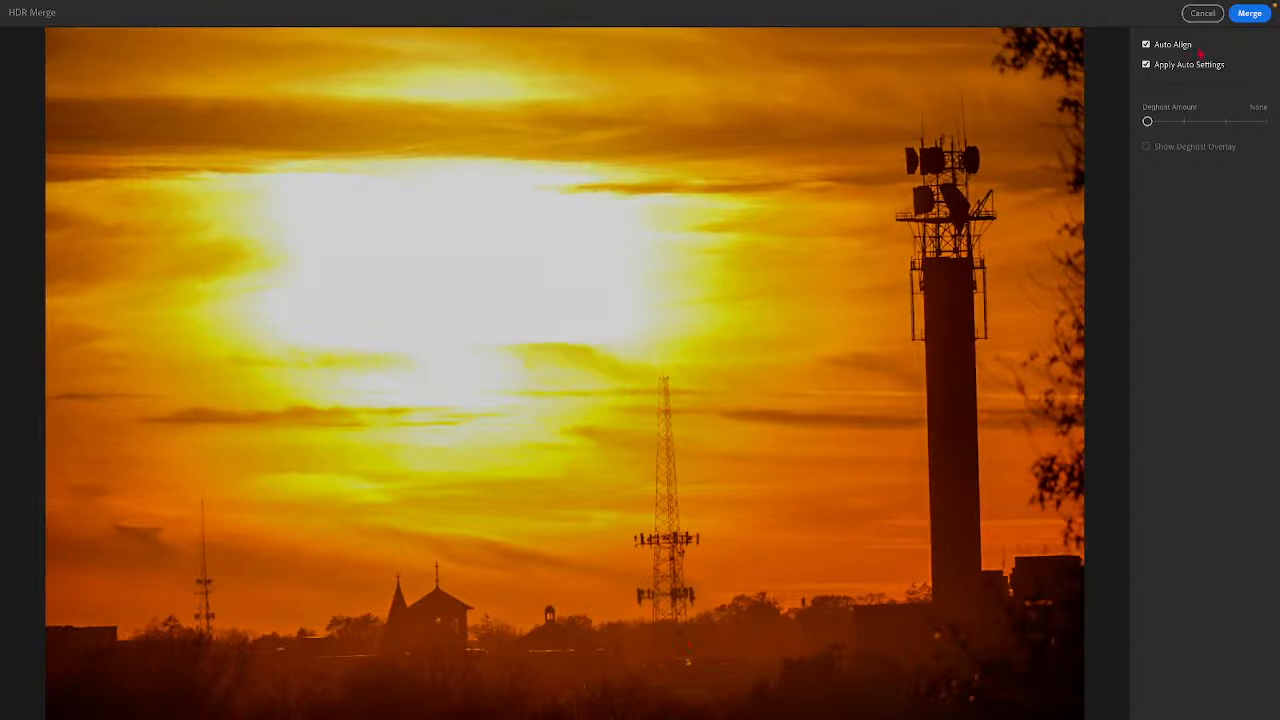
click(1251, 17)
click(1249, 13)
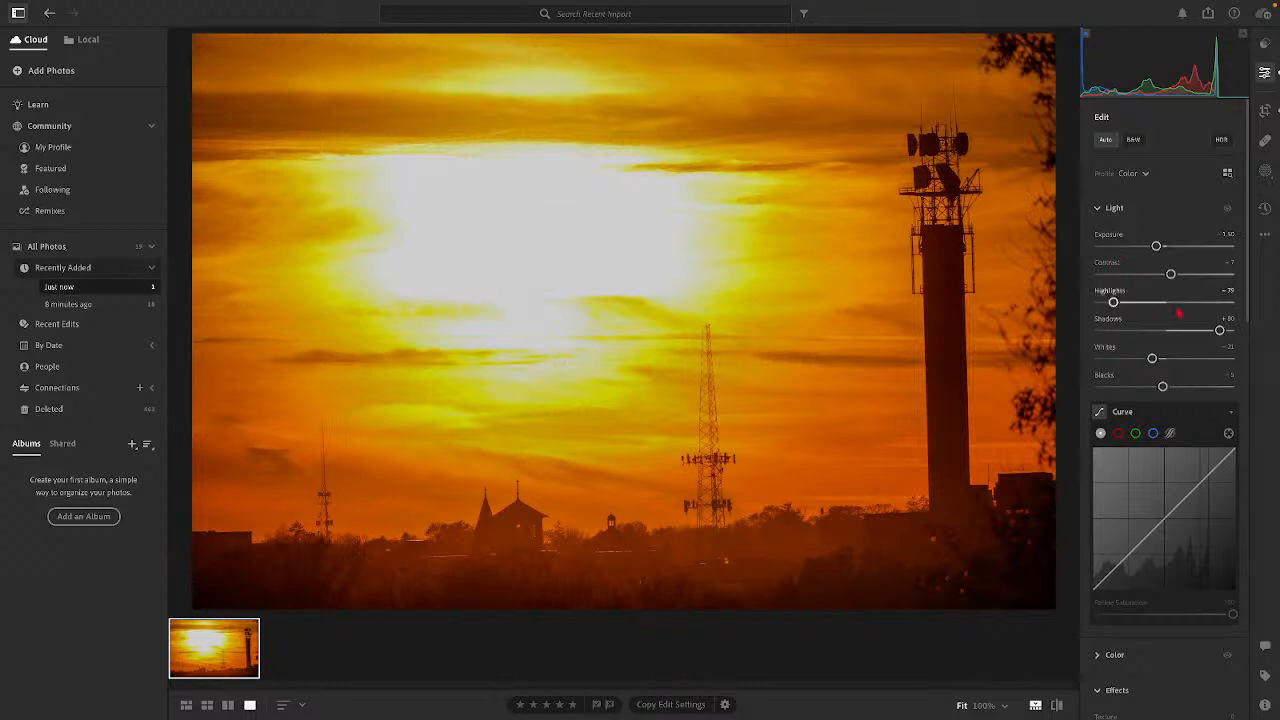
Step: Adjust the merged photo to Highlights about -96, Shadows +62 and Whites about -49, and raise its Exposure slightly
drag(1113, 301, 1100, 301)
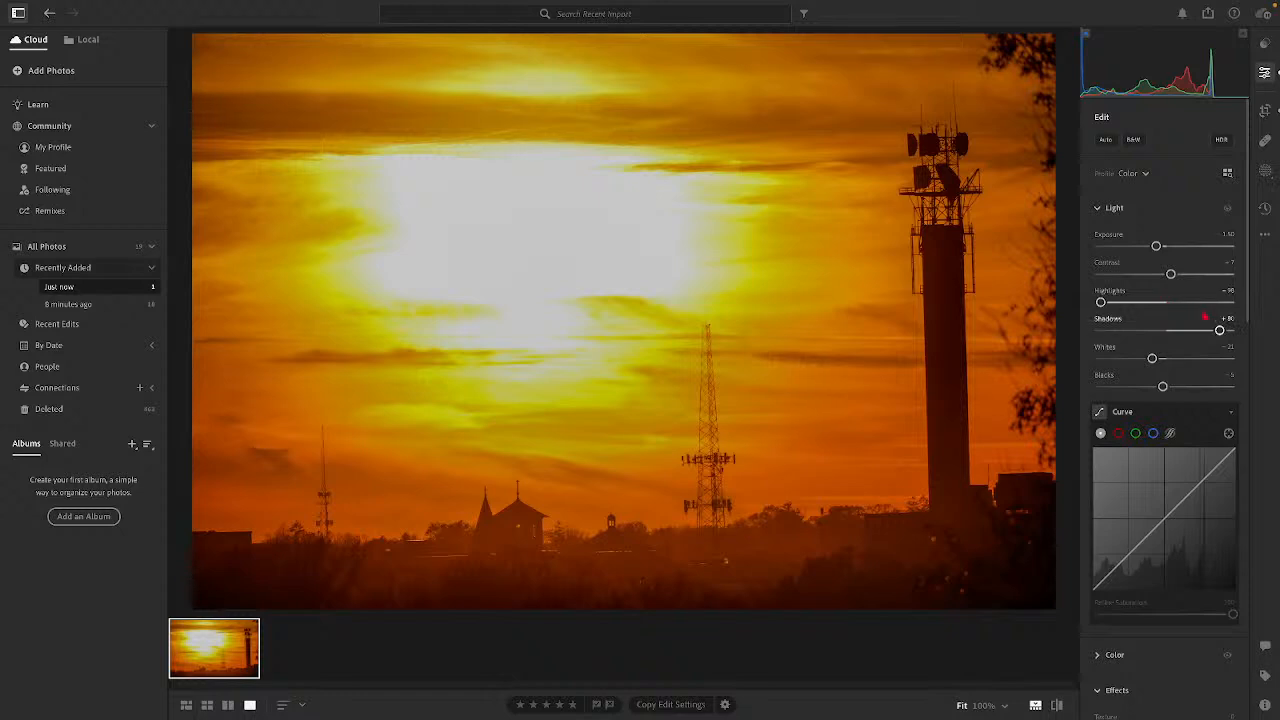
drag(1219, 330, 1207, 330)
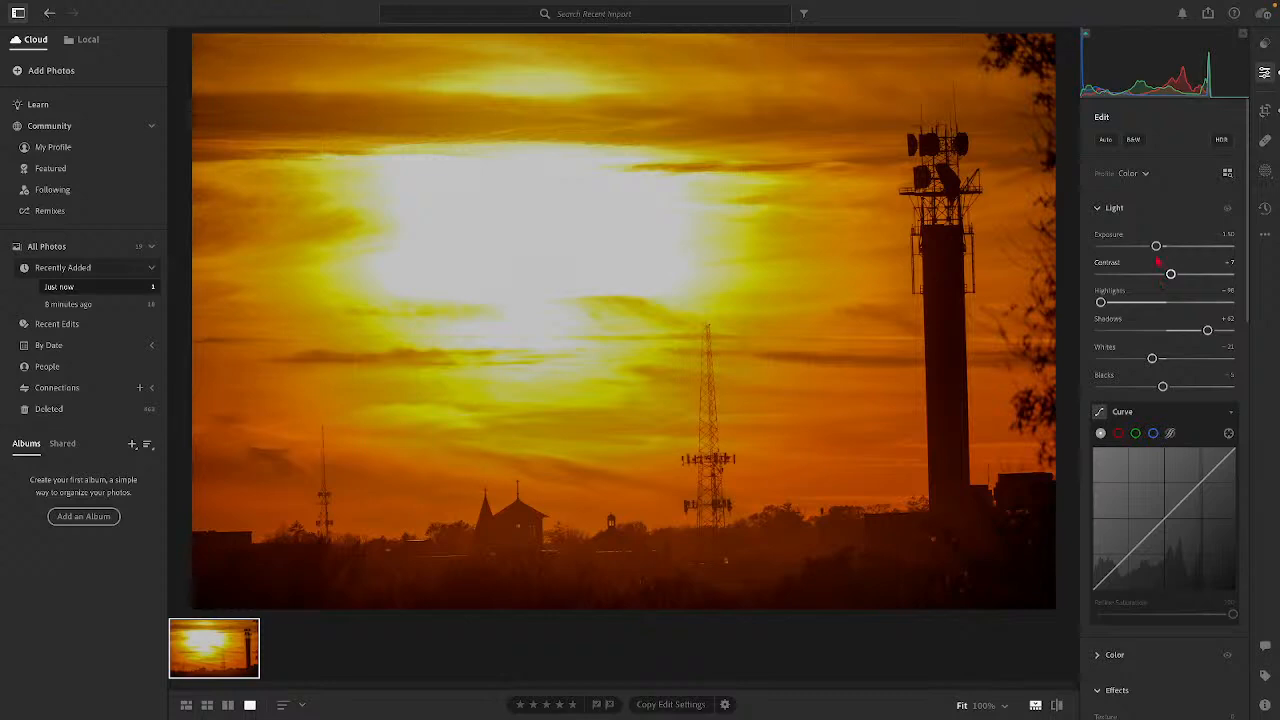
drag(1156, 246, 1158, 247)
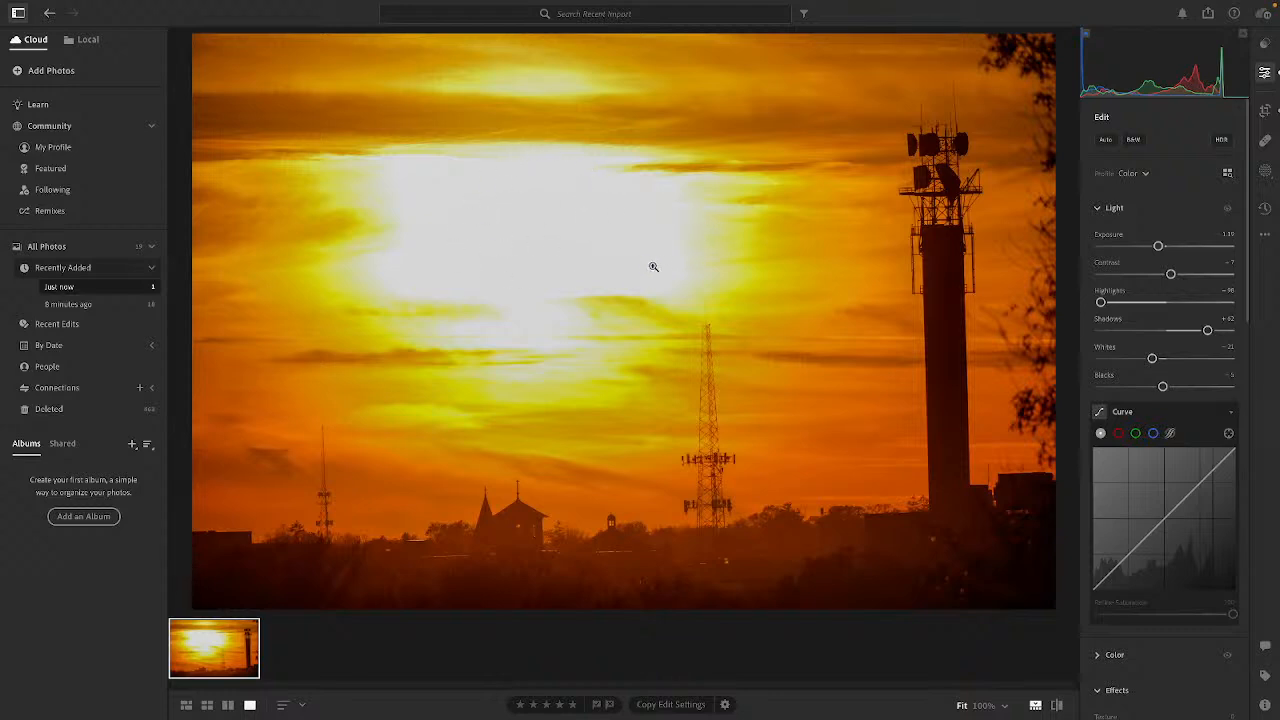
drag(1152, 358, 1133, 358)
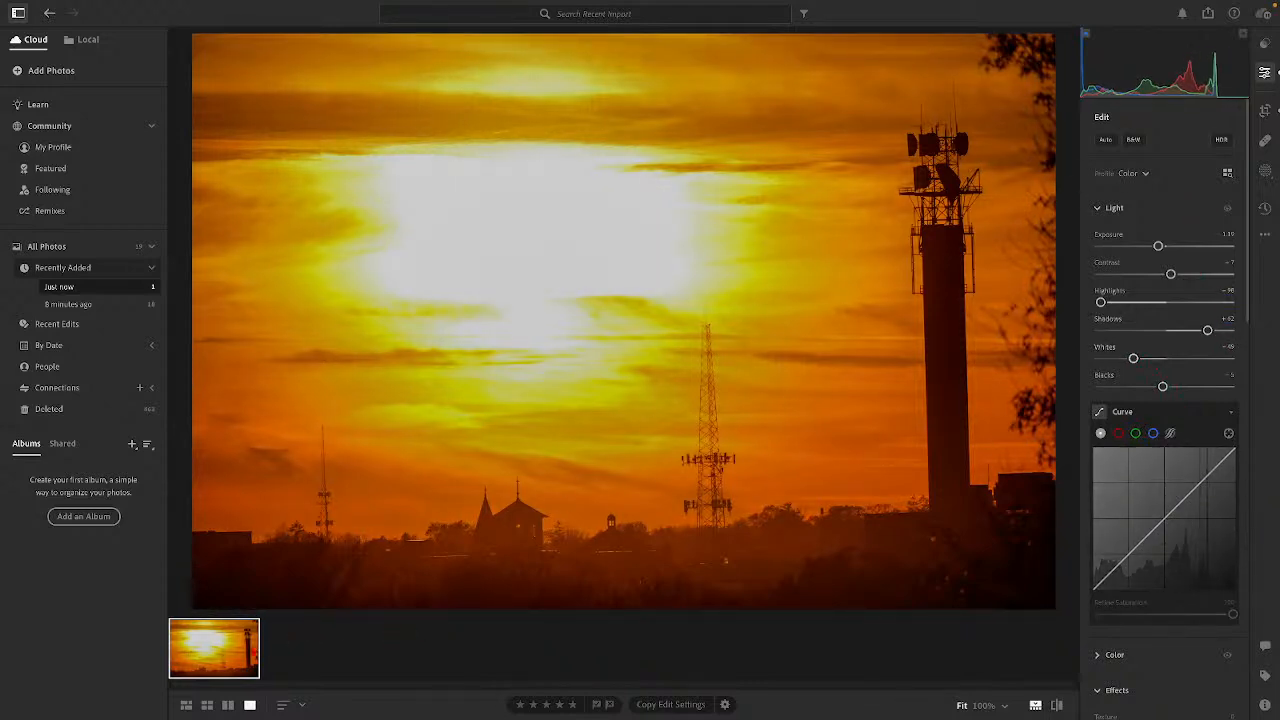
Step: Delete the merged HDR sunset photo from the recent edits
click(67, 272)
click(62, 290)
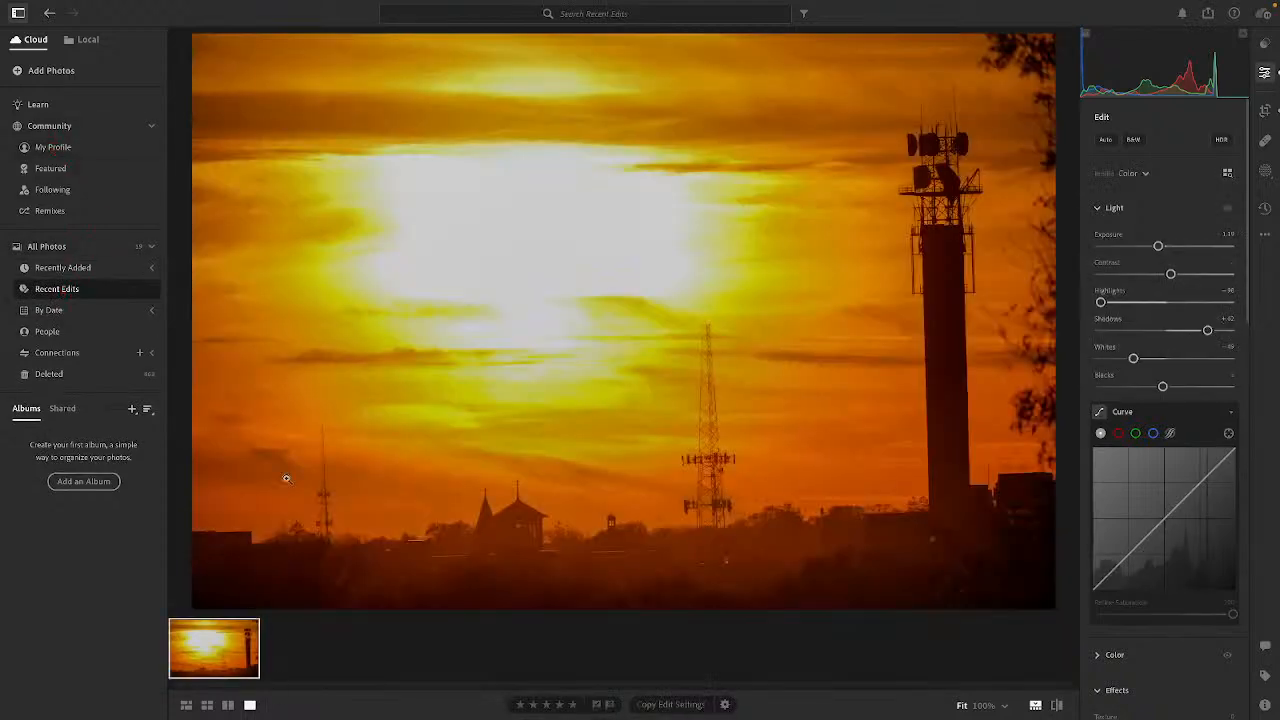
right_click(238, 650)
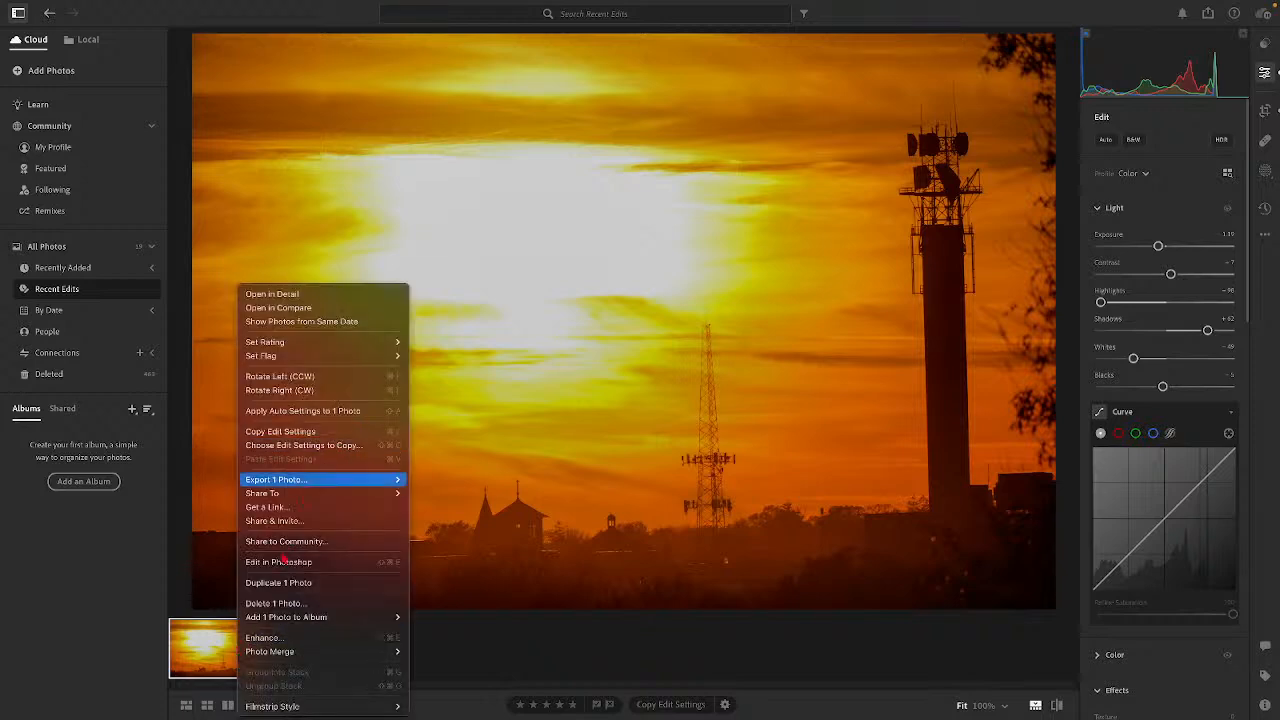
click(290, 603)
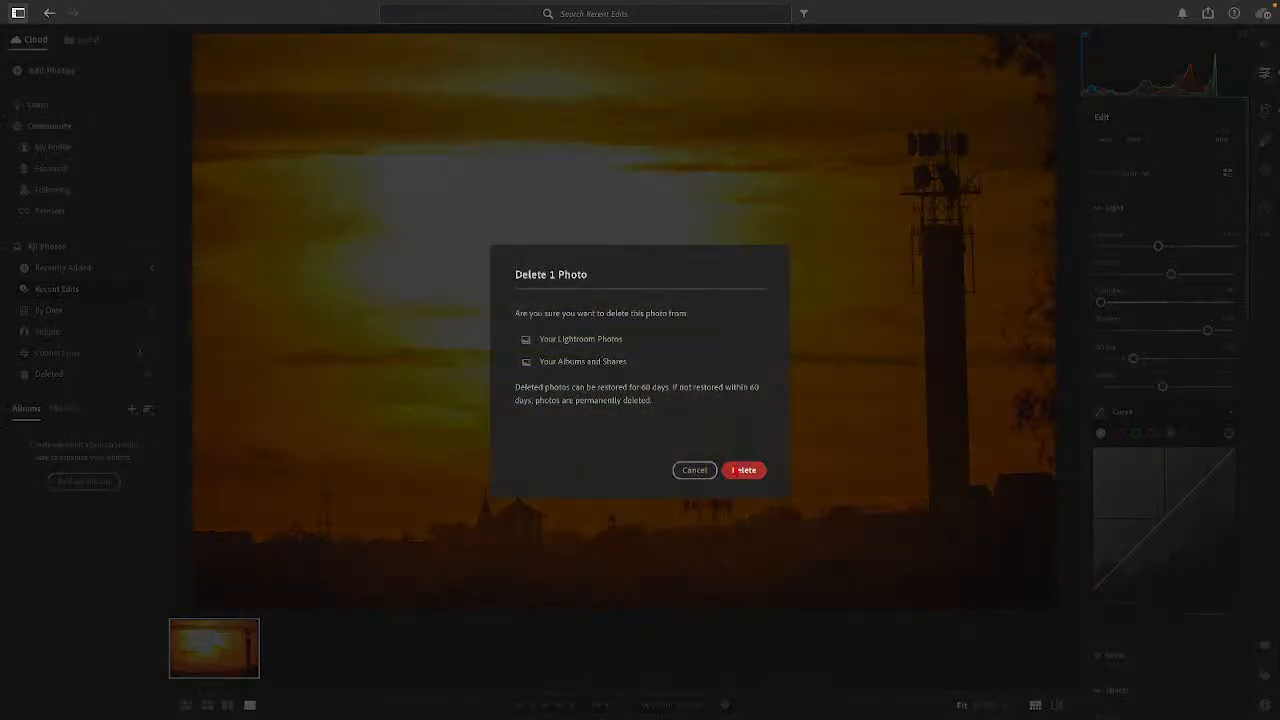
click(737, 470)
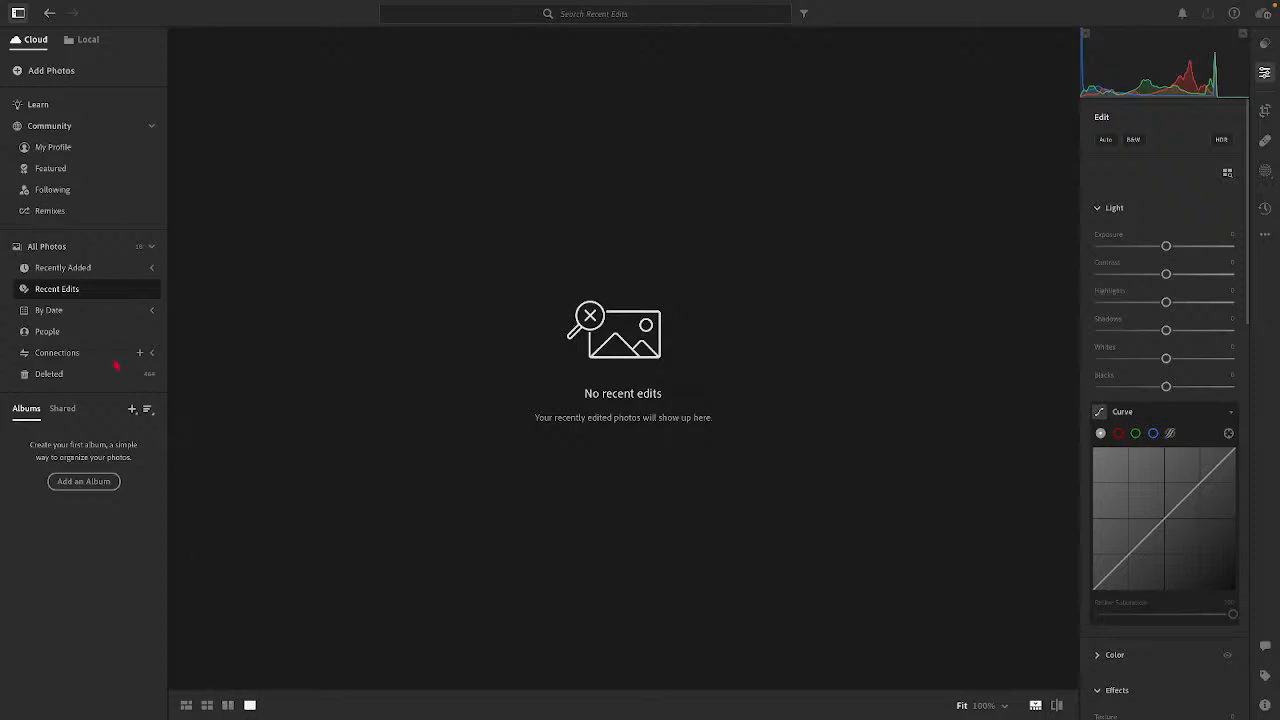
Step: Return to the recently added import and apply Auto edit settings to each of the three sunset photos
click(68, 272)
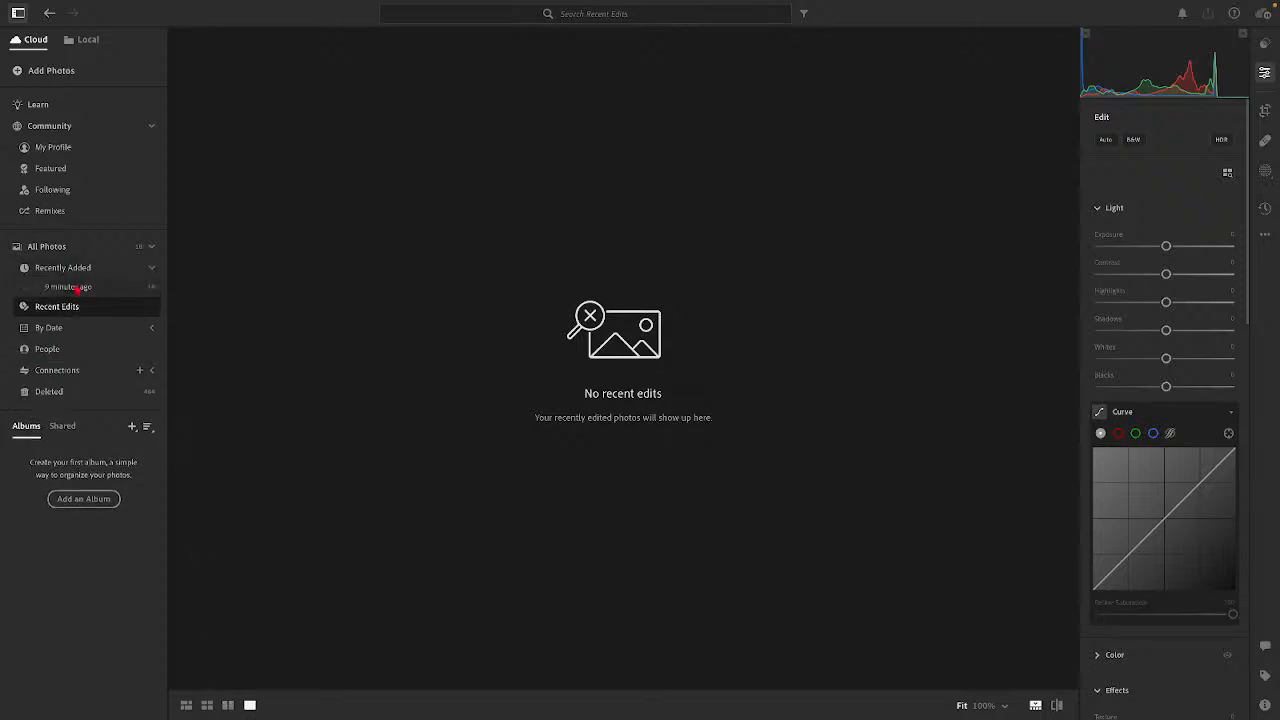
click(72, 287)
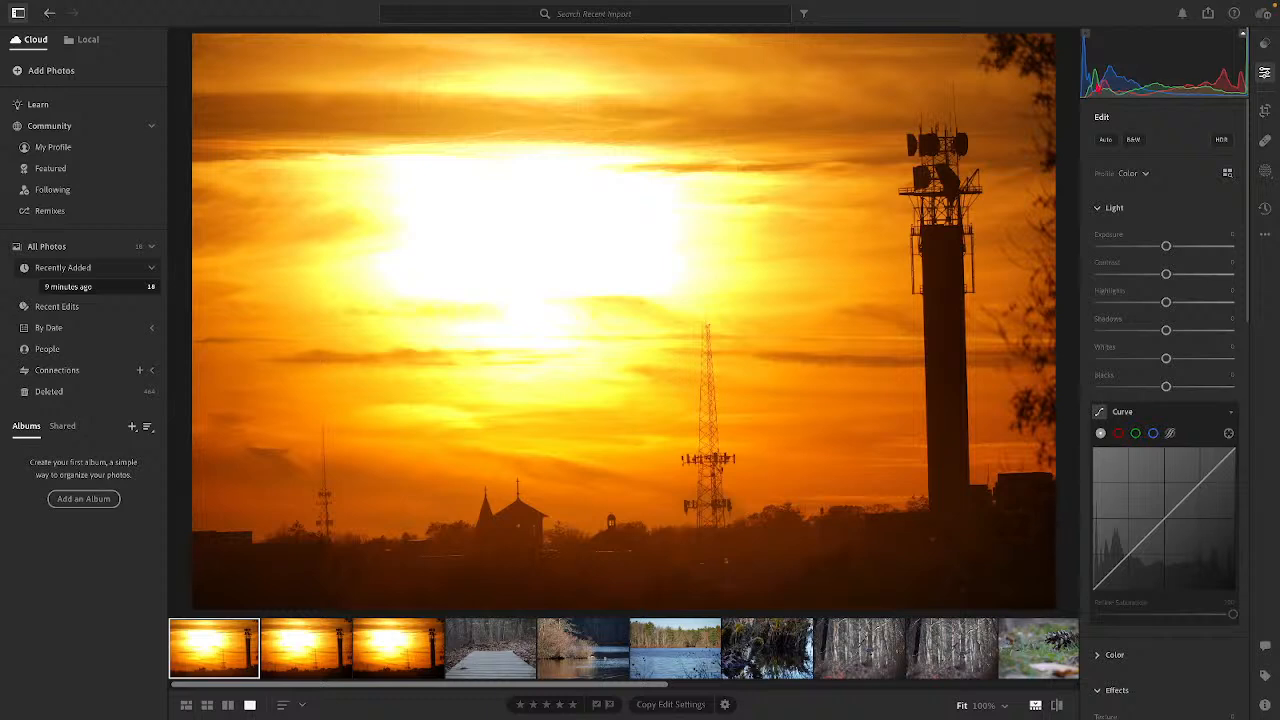
click(1105, 140)
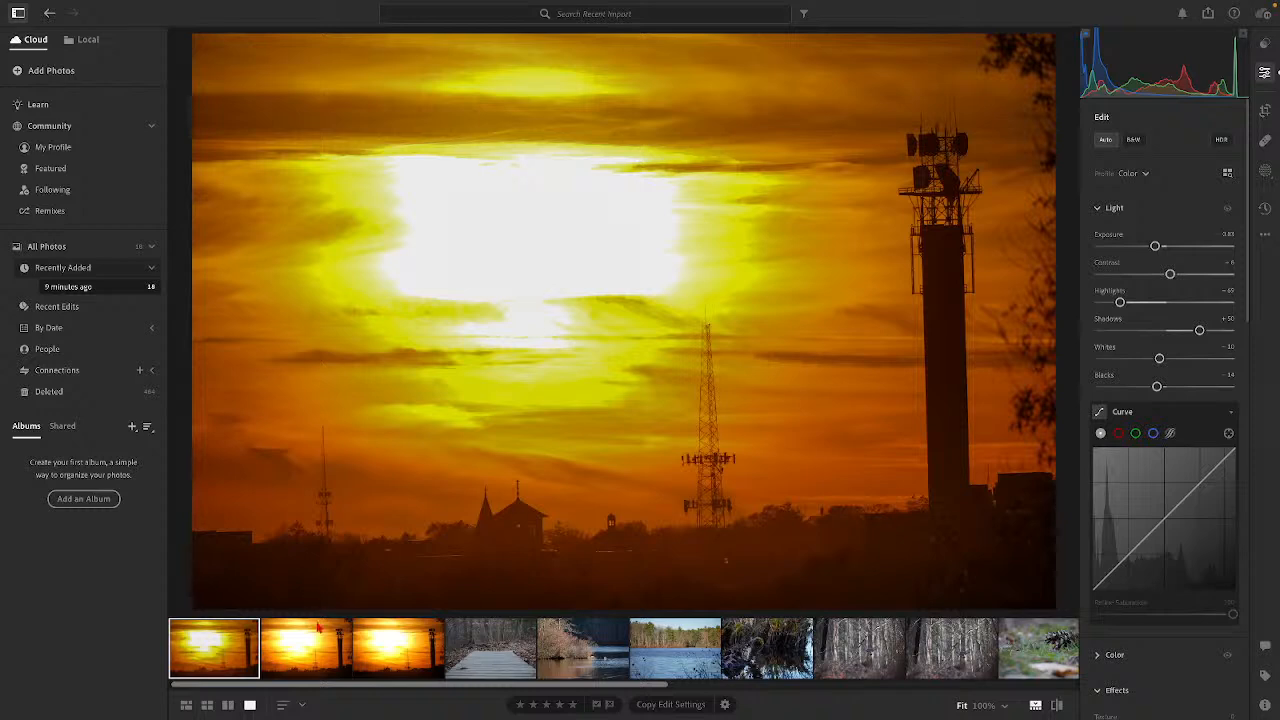
click(318, 632)
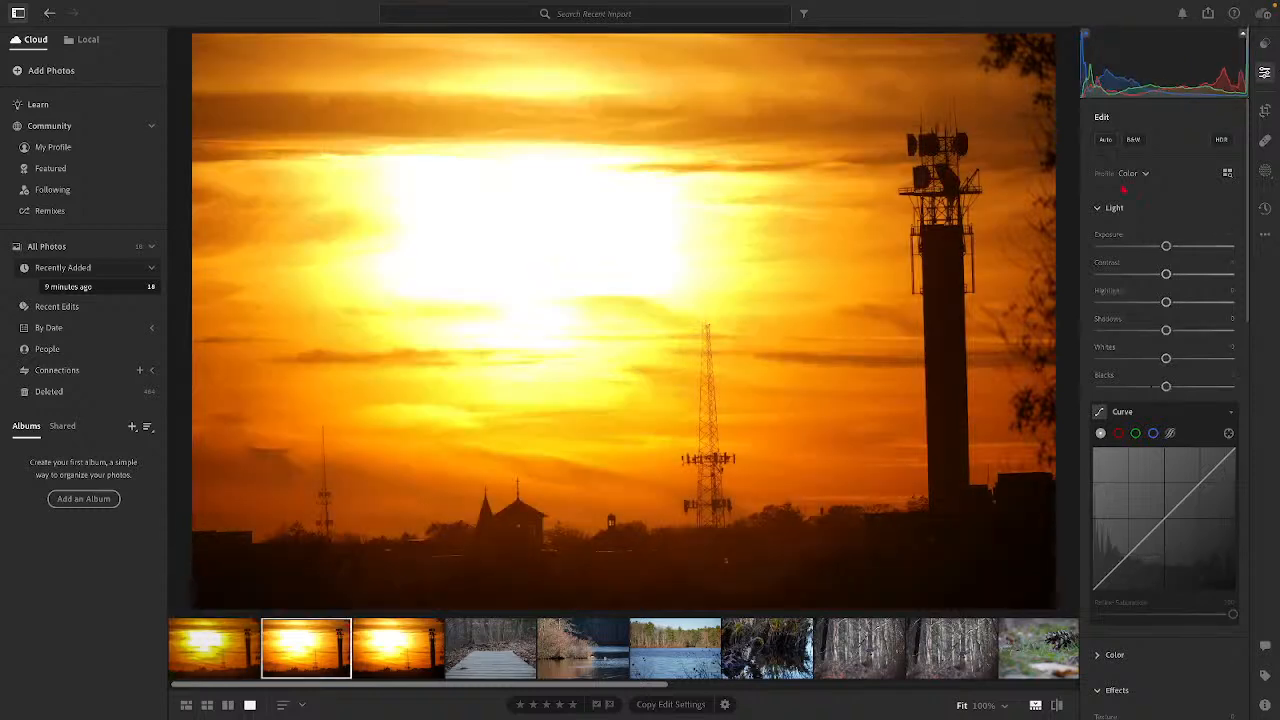
click(1106, 142)
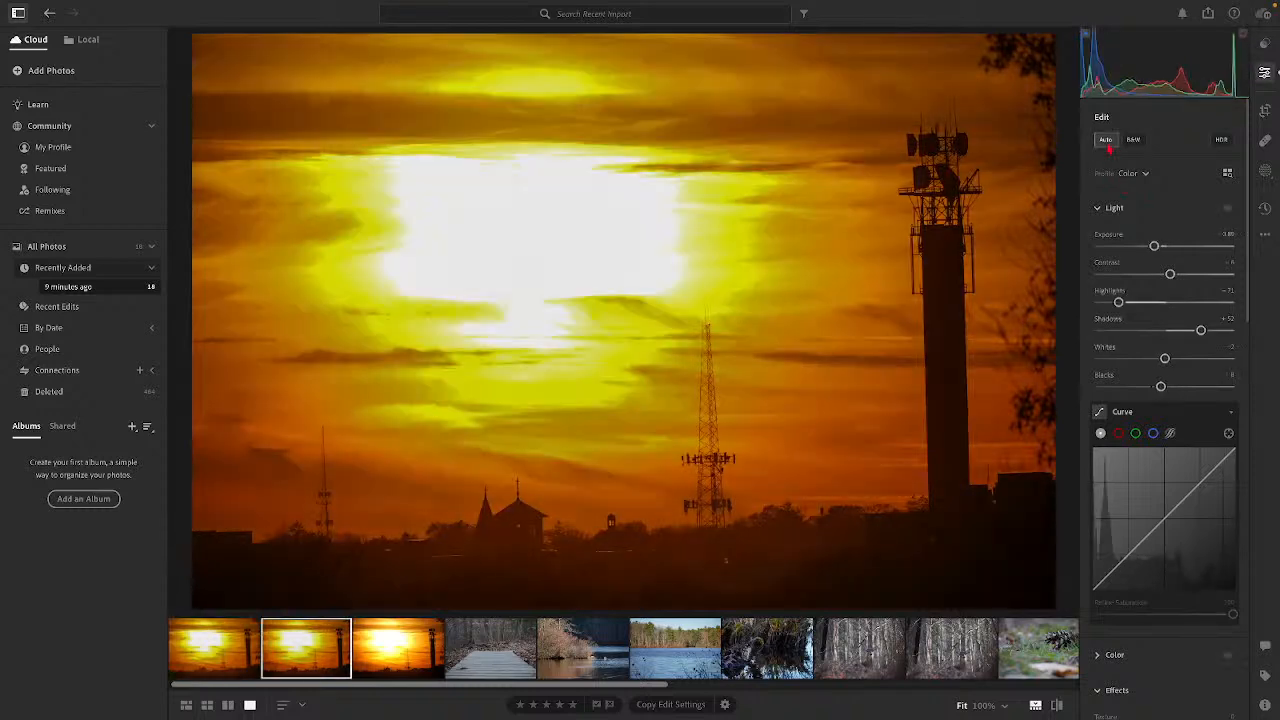
click(386, 643)
click(1105, 141)
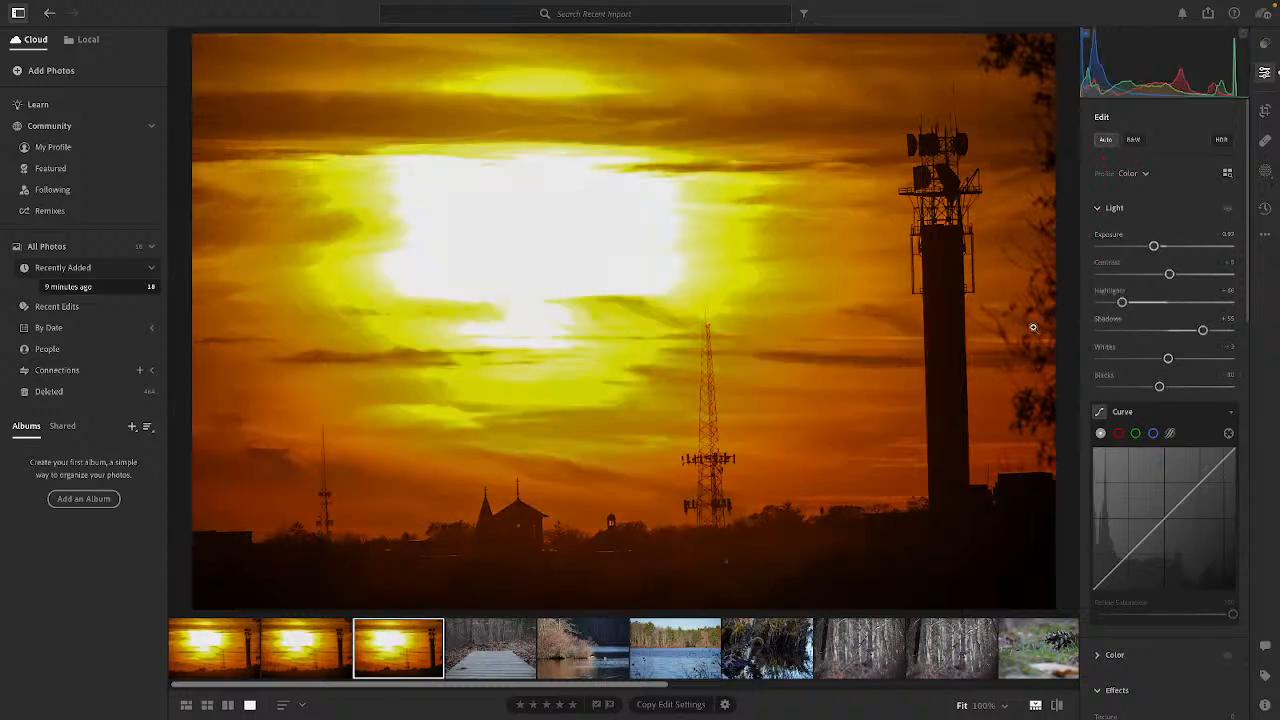
Step: Select all three sunset photos and delete them from the library
click(491, 673)
click(384, 650)
shift+click(222, 659)
right_click(222, 659)
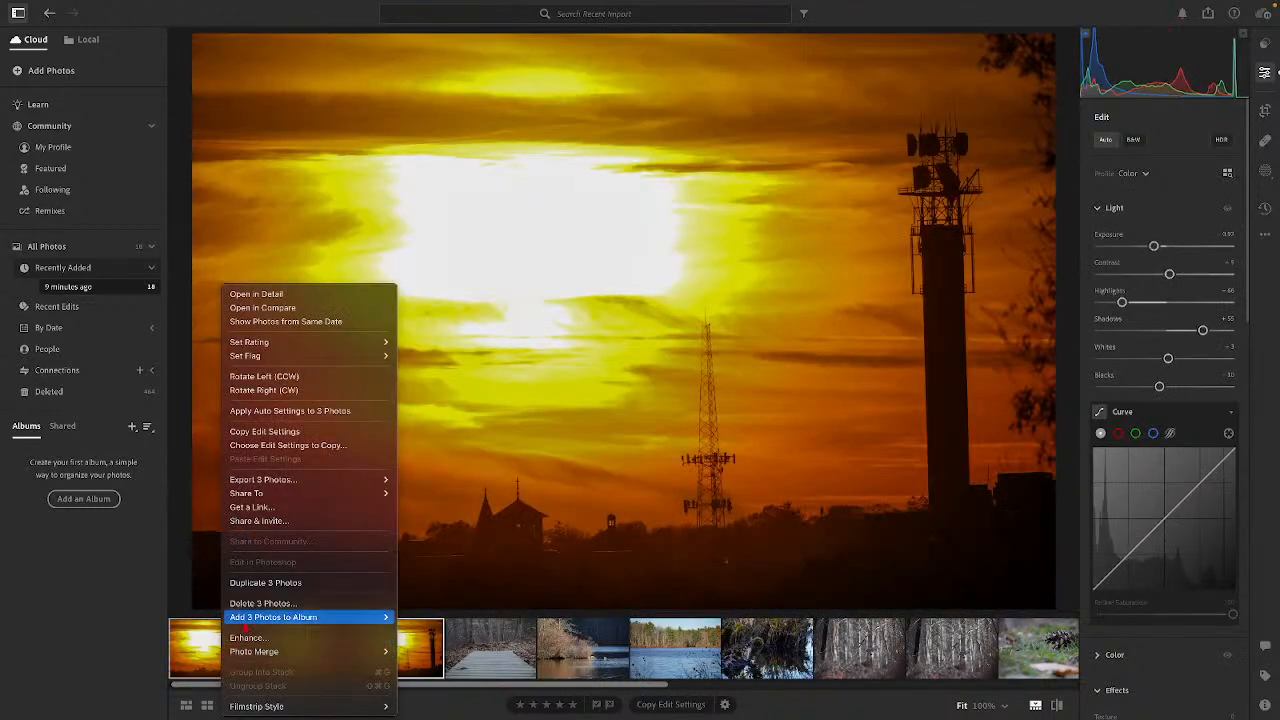
click(264, 603)
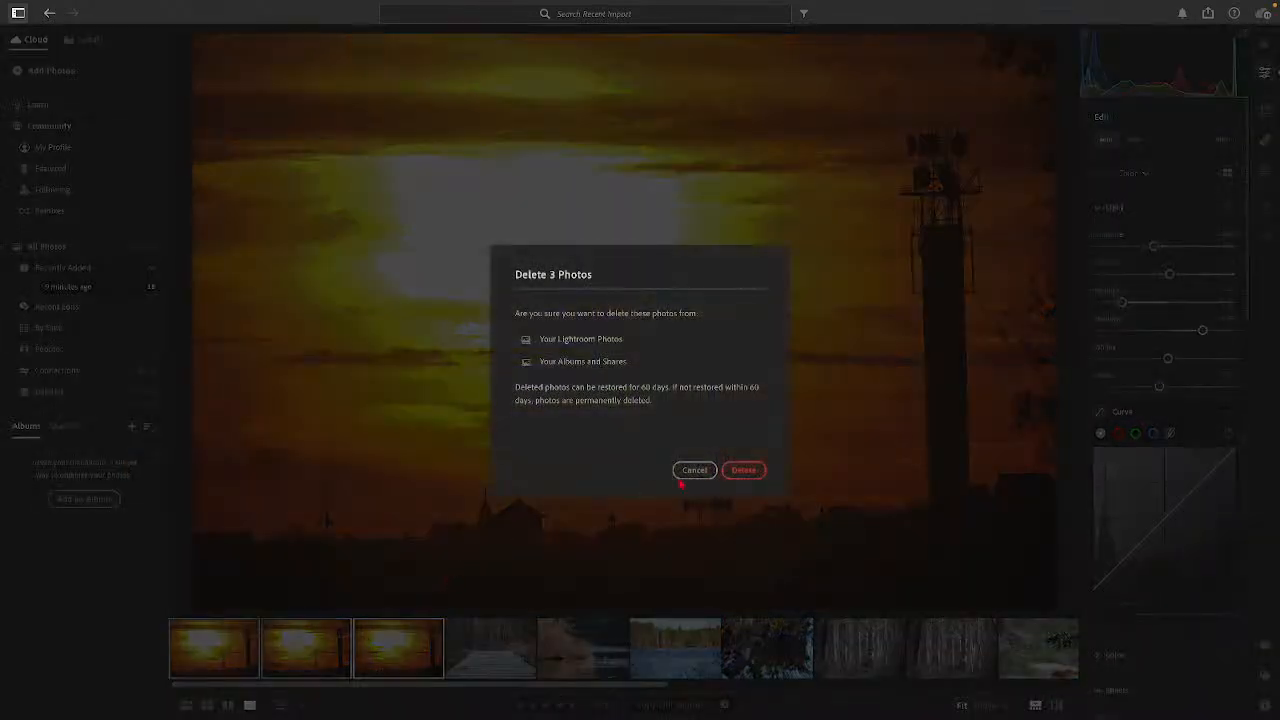
click(746, 470)
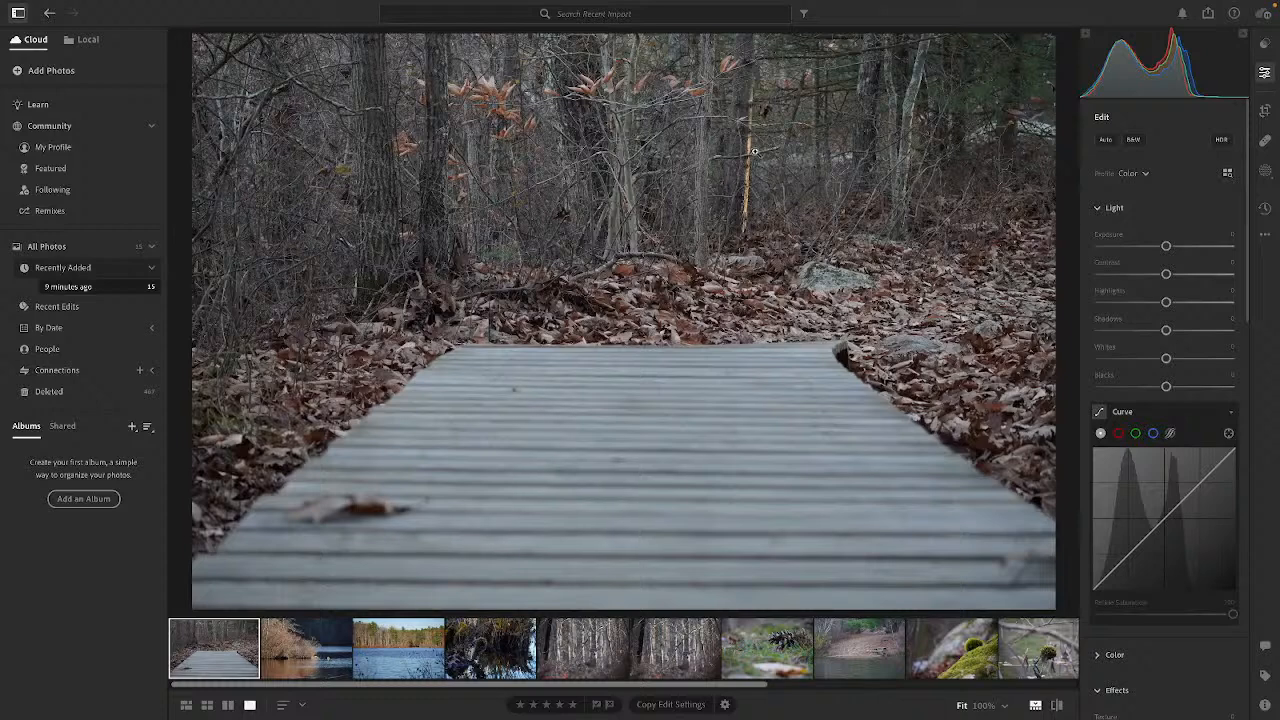
Step: Apply Auto edit settings to the boardwalk photo and set its Exposure to +0.30
click(1106, 142)
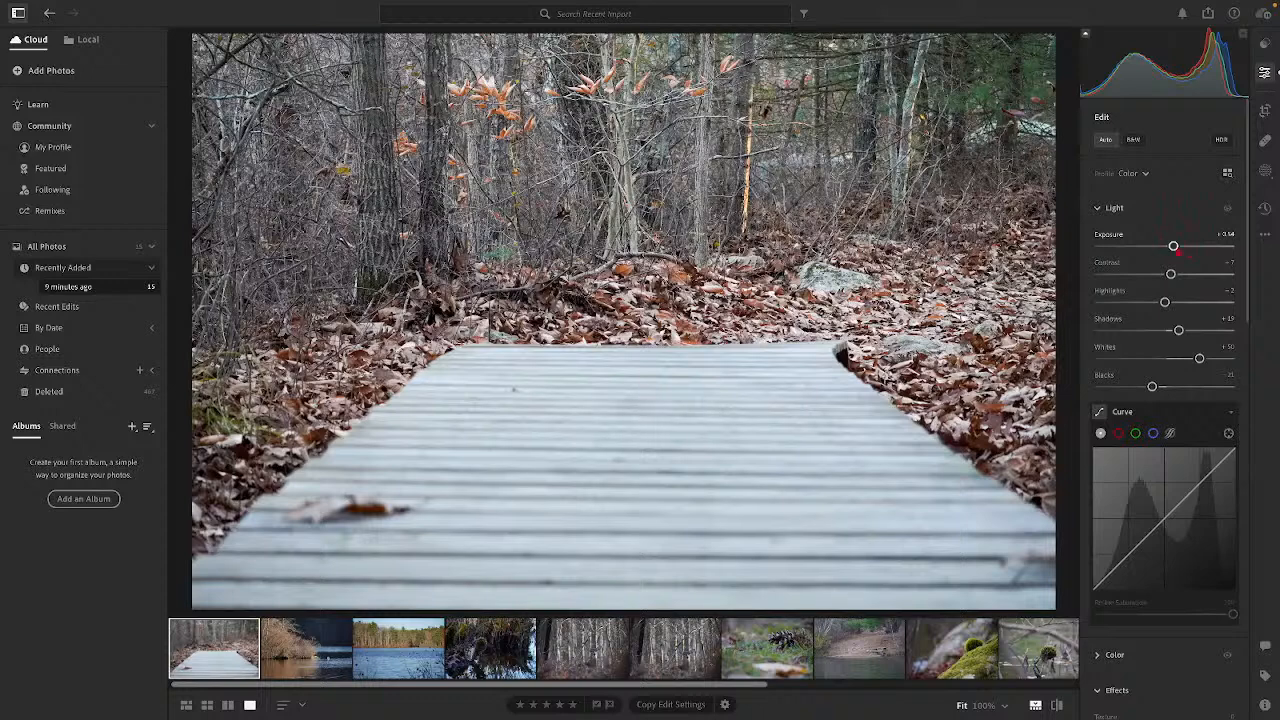
drag(1177, 251, 1172, 250)
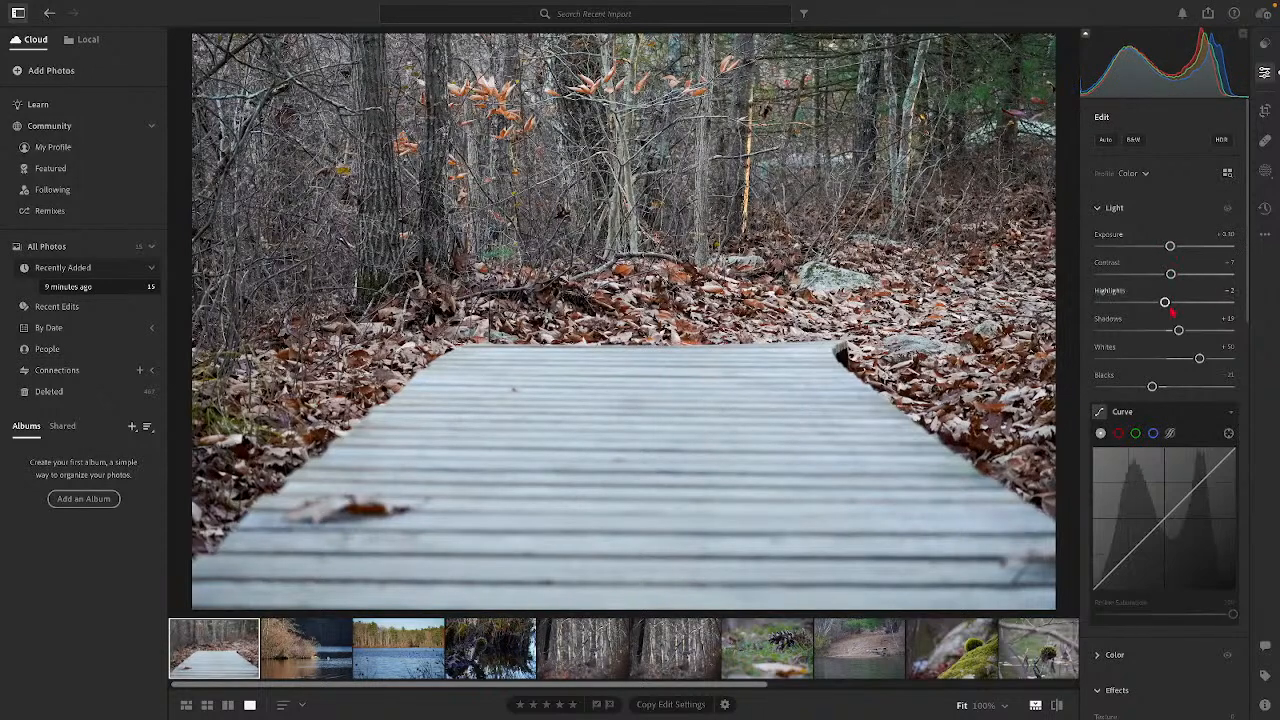
Step: Set the blue Saturation to about +19 in the boardwalk photo's Color Mixer
scroll(1180, 500, down, 5)
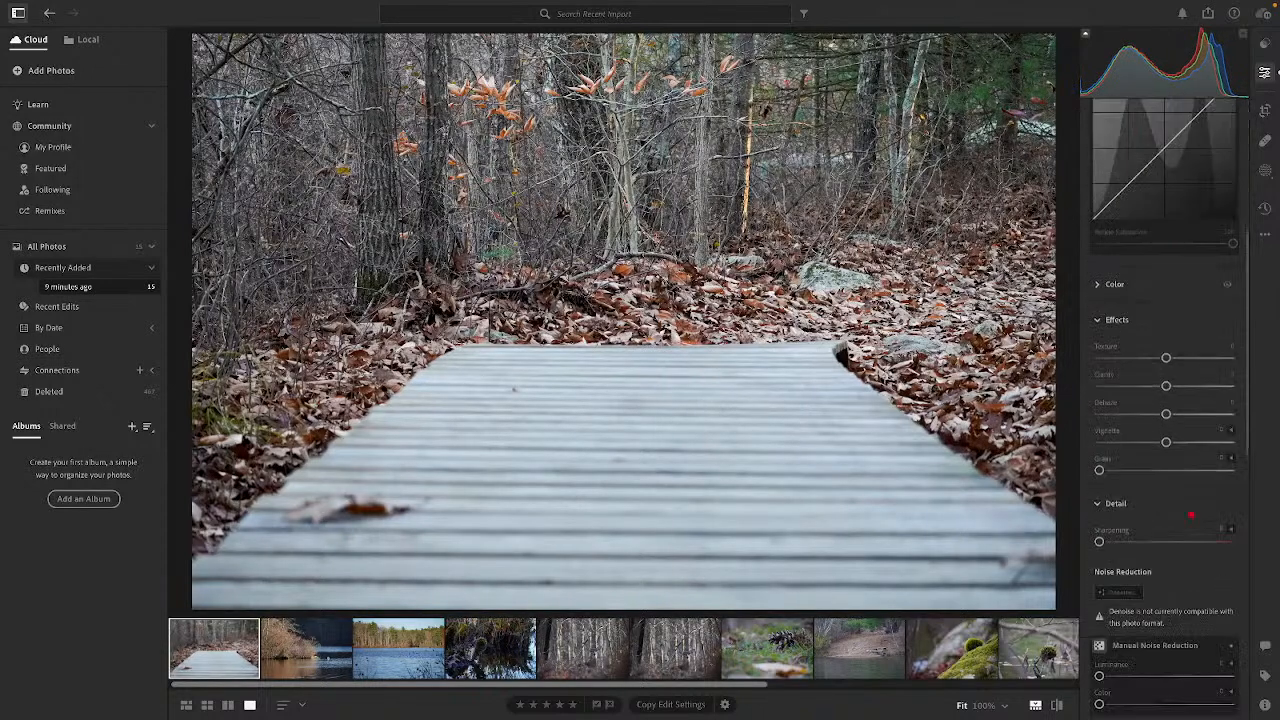
scroll(1154, 507, down, 1)
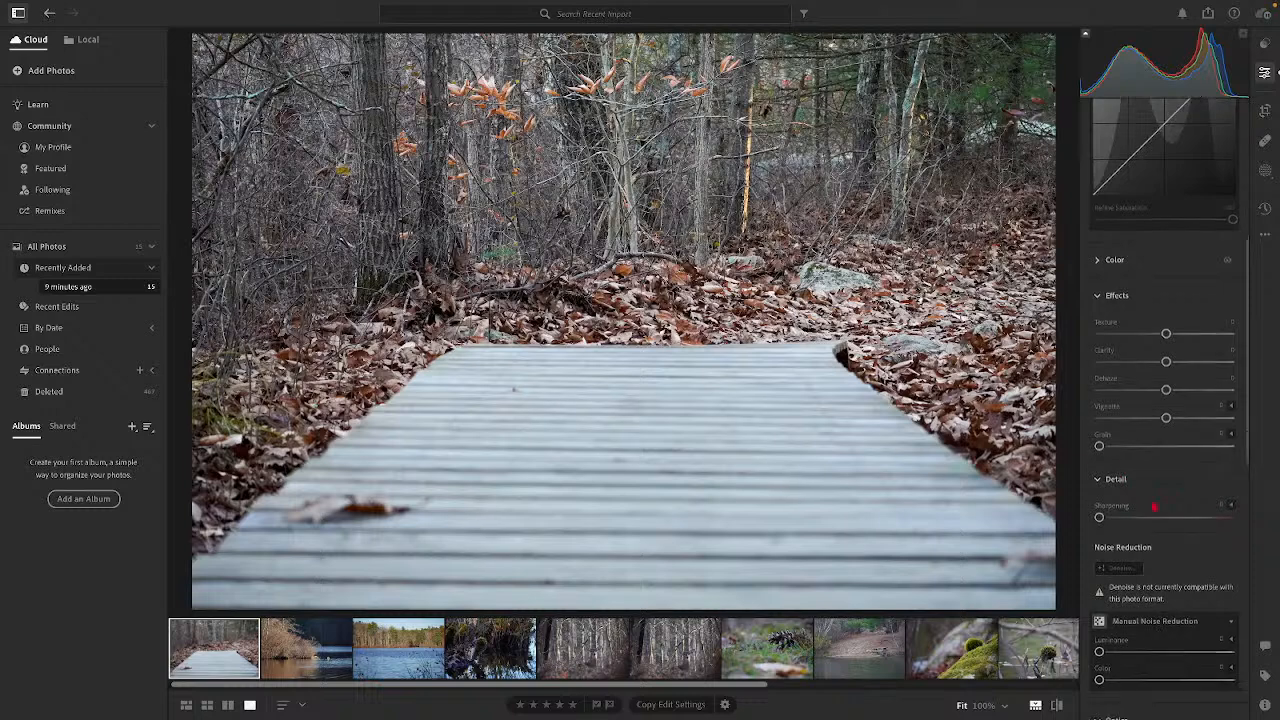
scroll(1129, 536, up, 6)
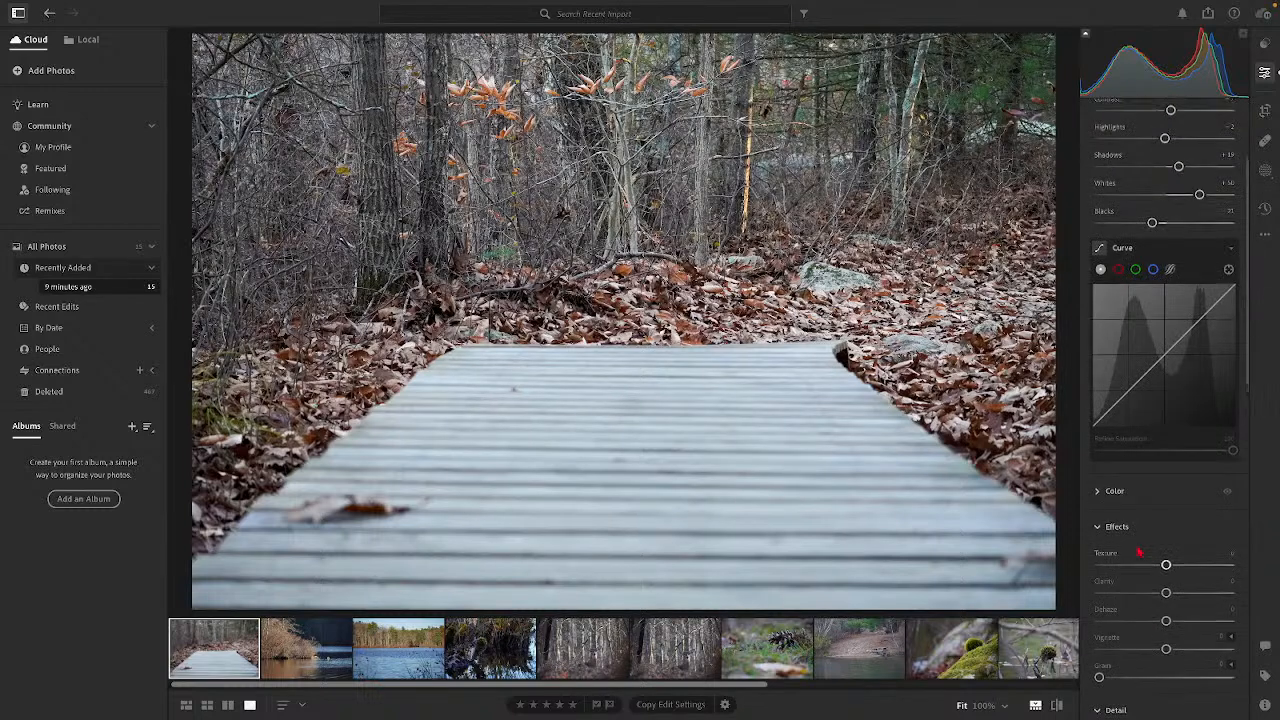
scroll(1142, 544, up, 1)
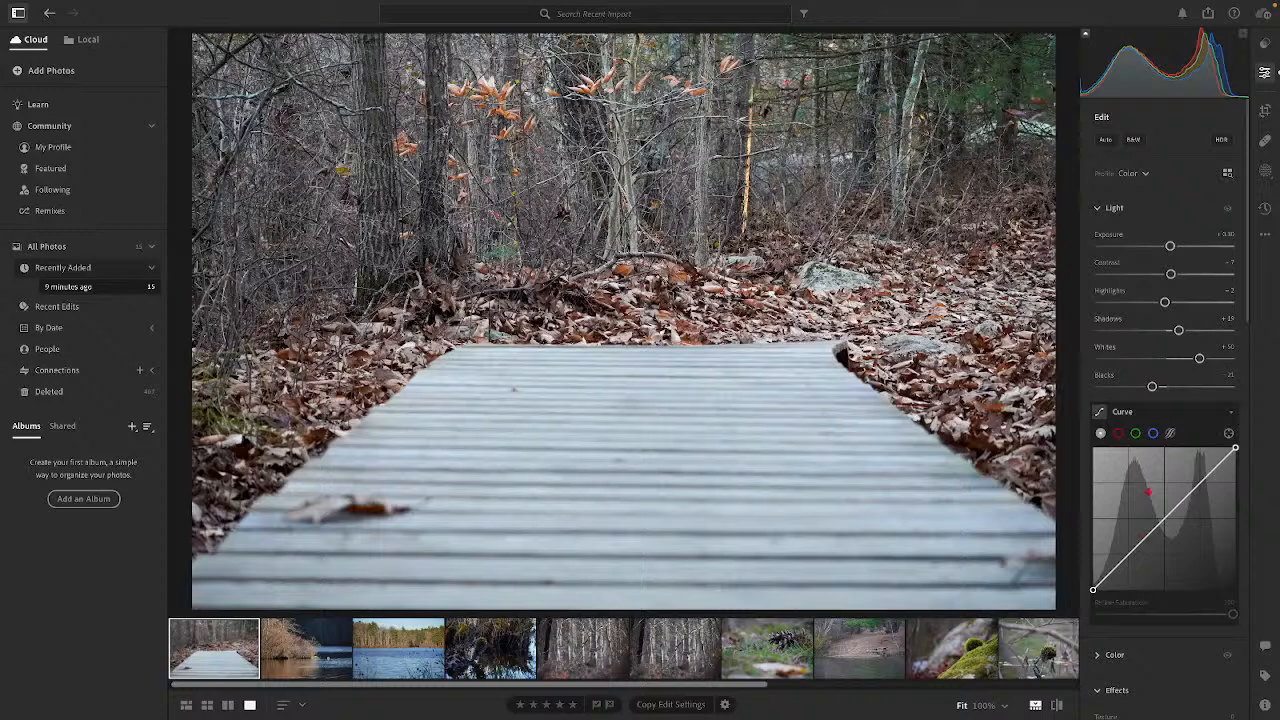
scroll(1164, 500, down, 1)
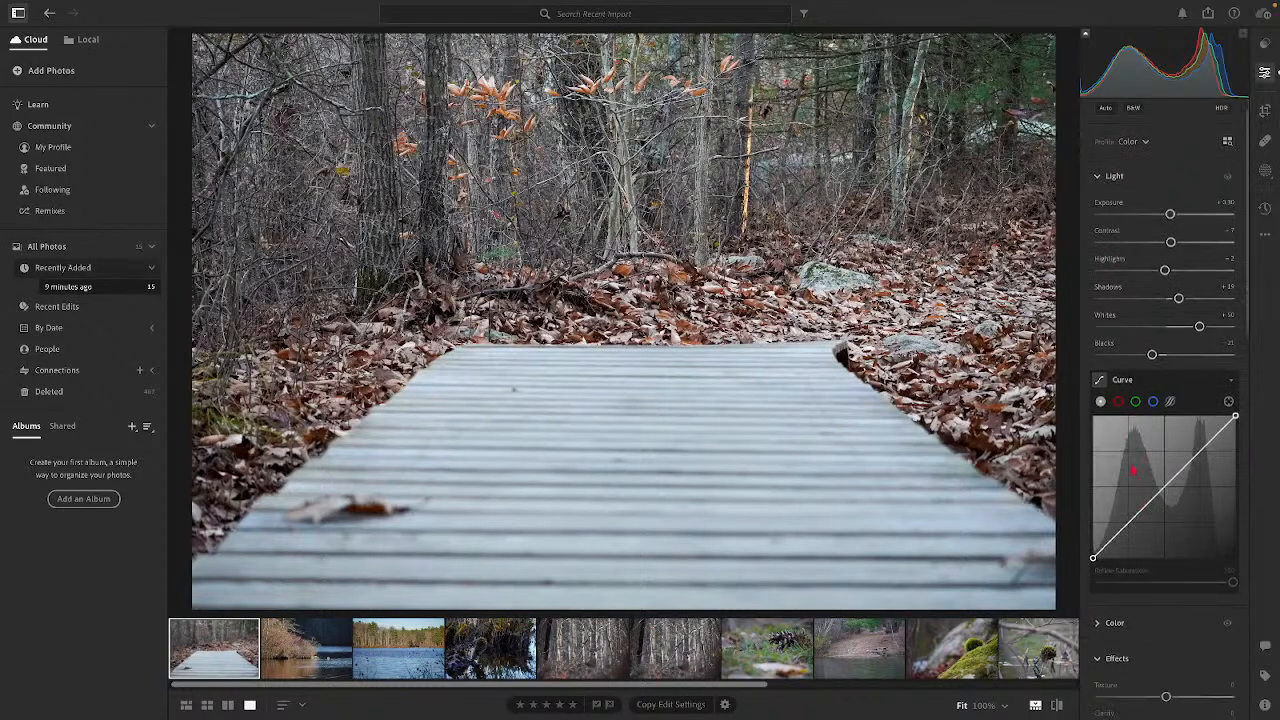
scroll(1134, 470, down, 8)
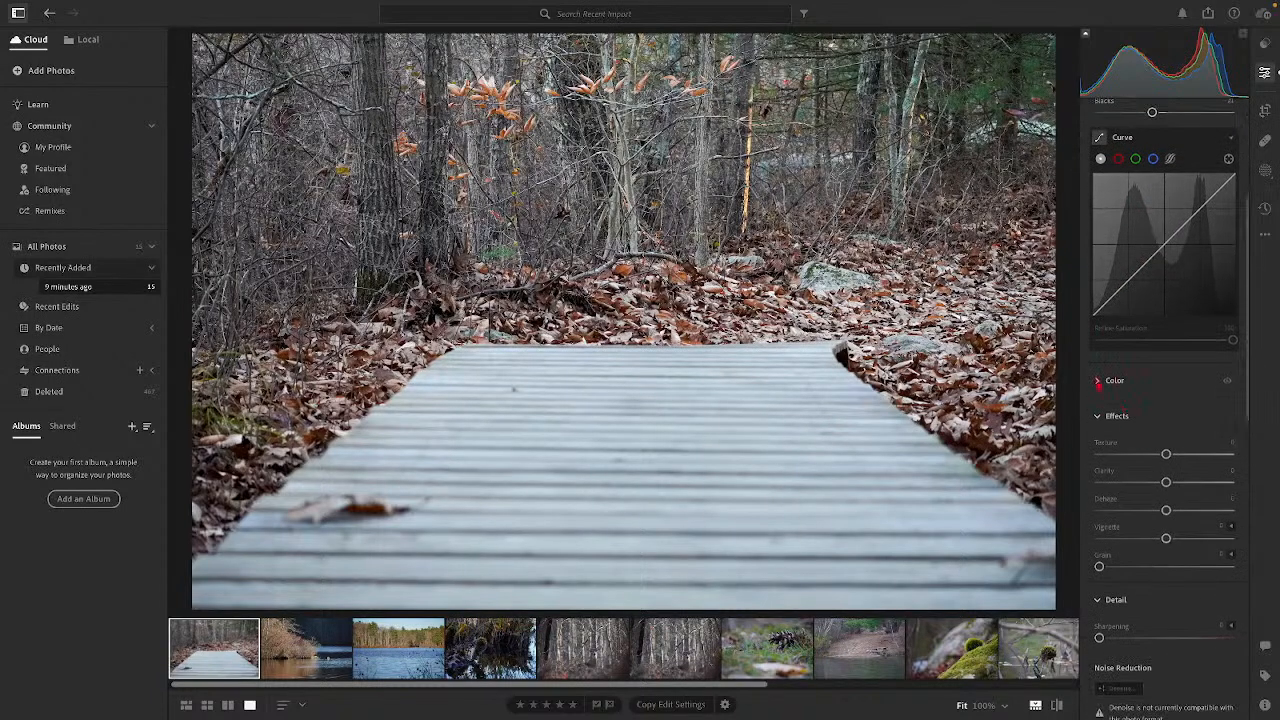
click(1097, 381)
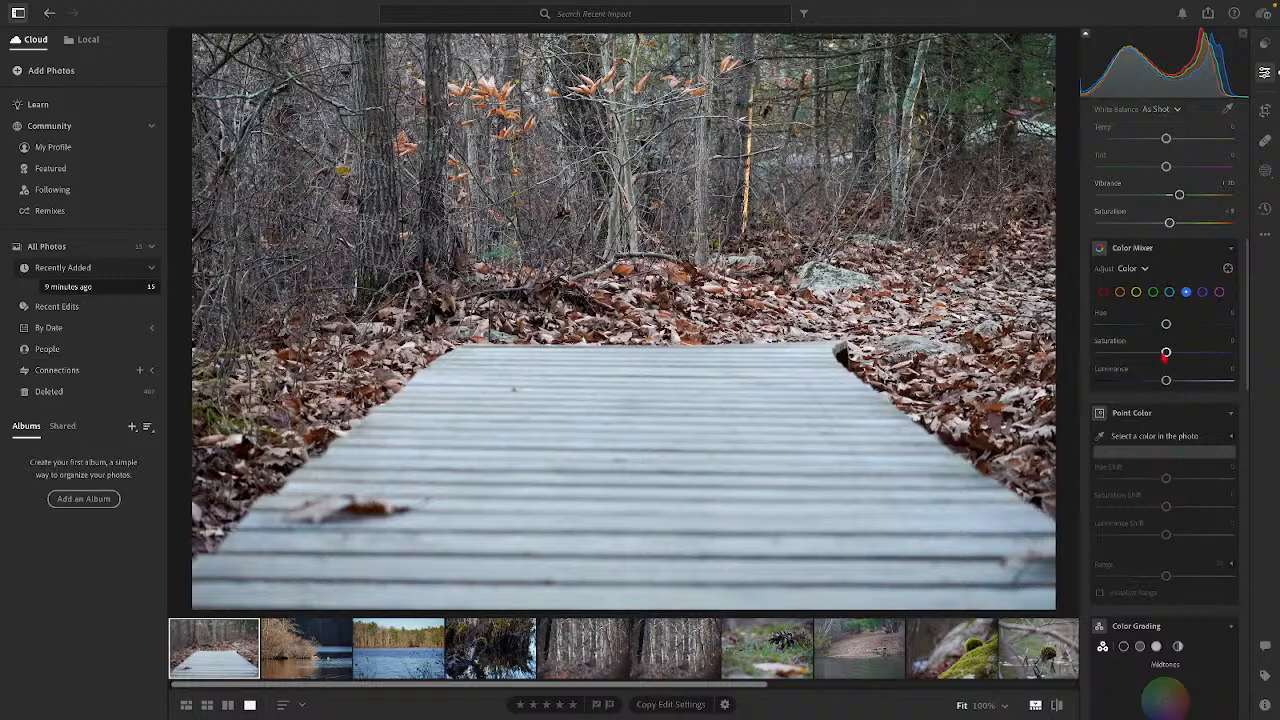
drag(1166, 352, 1179, 353)
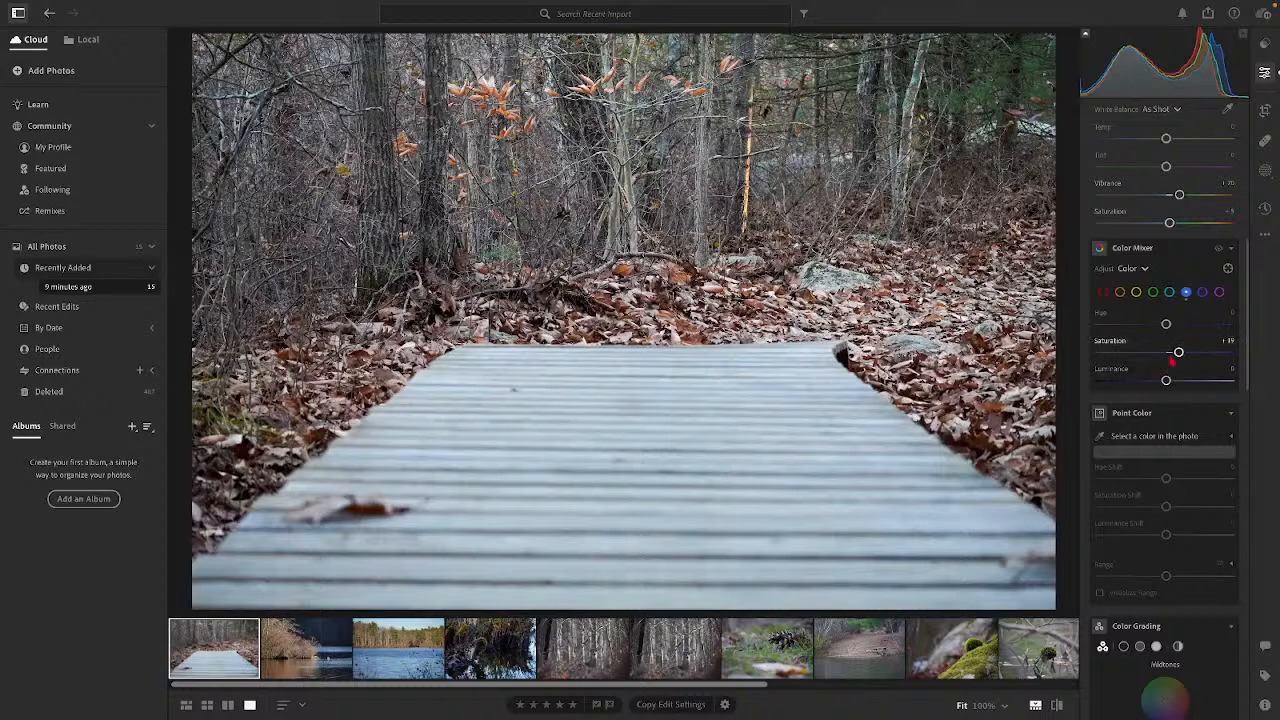
Step: Darken the boardwalk photo by setting Blacks to about -32 and Shadows to -7
scroll(1166, 370, up, 5)
scroll(1171, 363, up, 2)
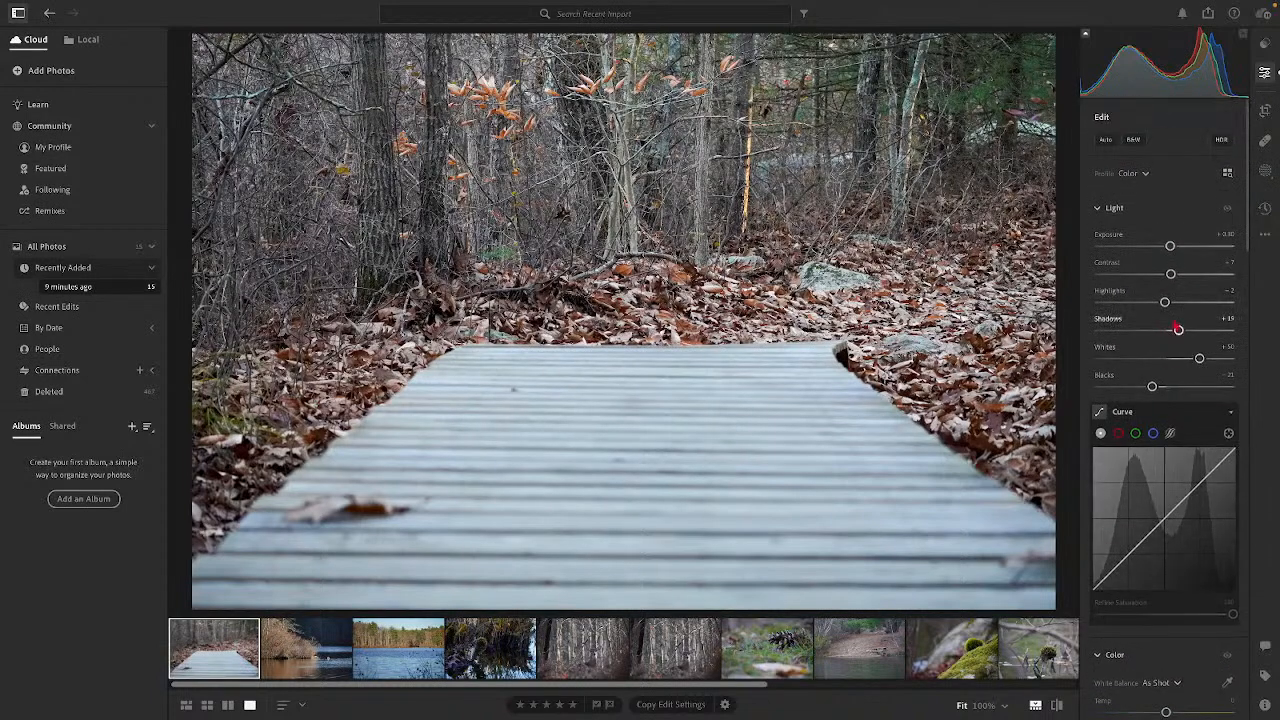
drag(1152, 387, 1145, 387)
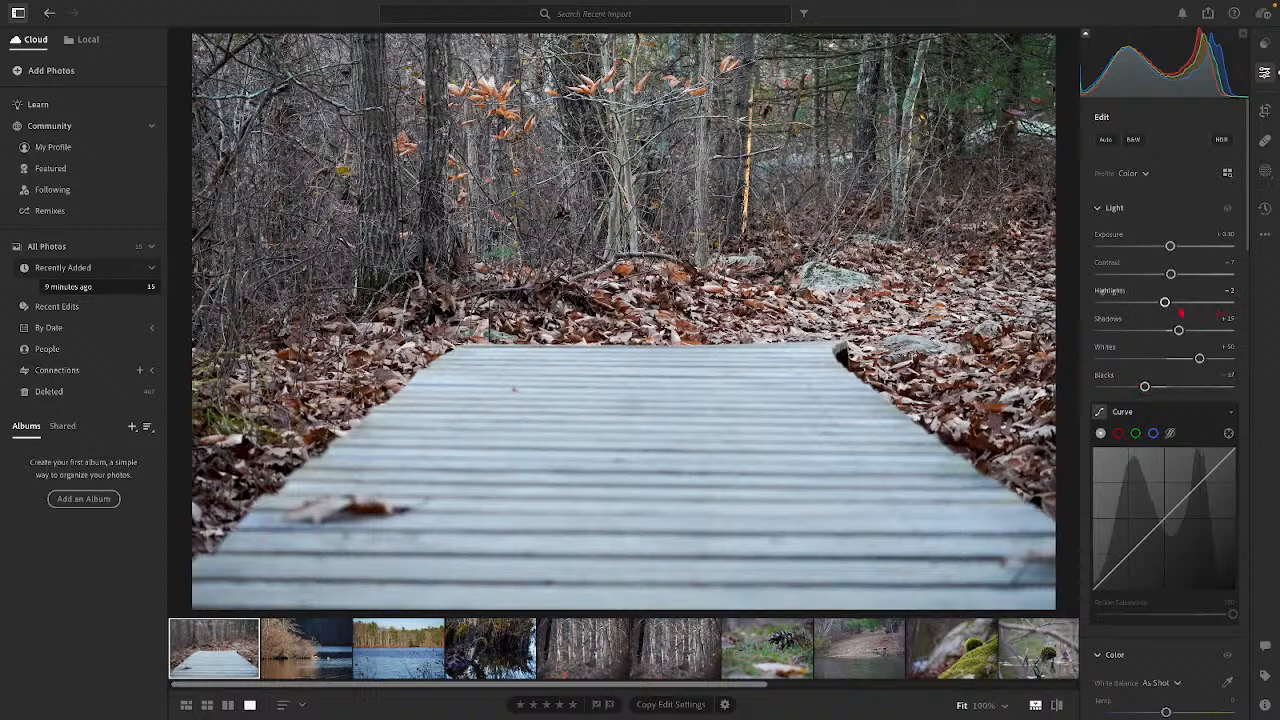
drag(1178, 330, 1163, 331)
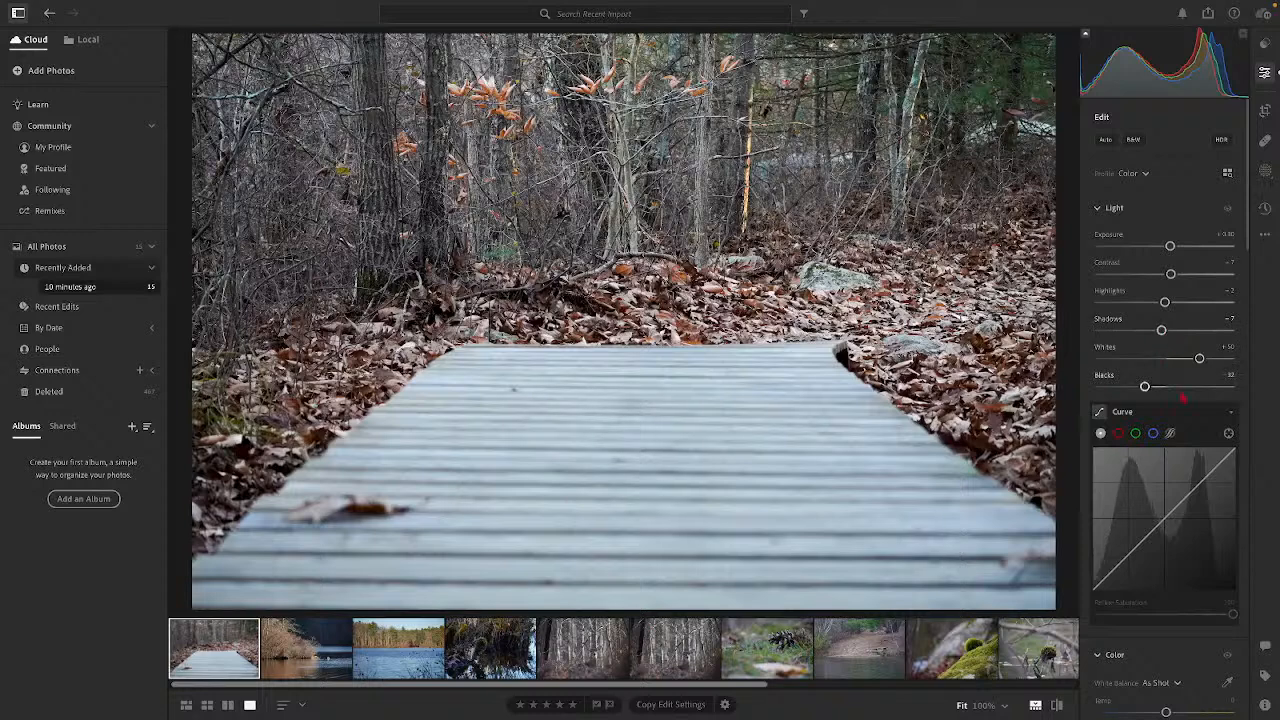
Step: Sample the orange of a fallen leaf with Point Color, set Saturation Shift to about +35 and raise Luminance Shift slightly
scroll(1170, 420, down, 5)
scroll(1182, 505, down, 4)
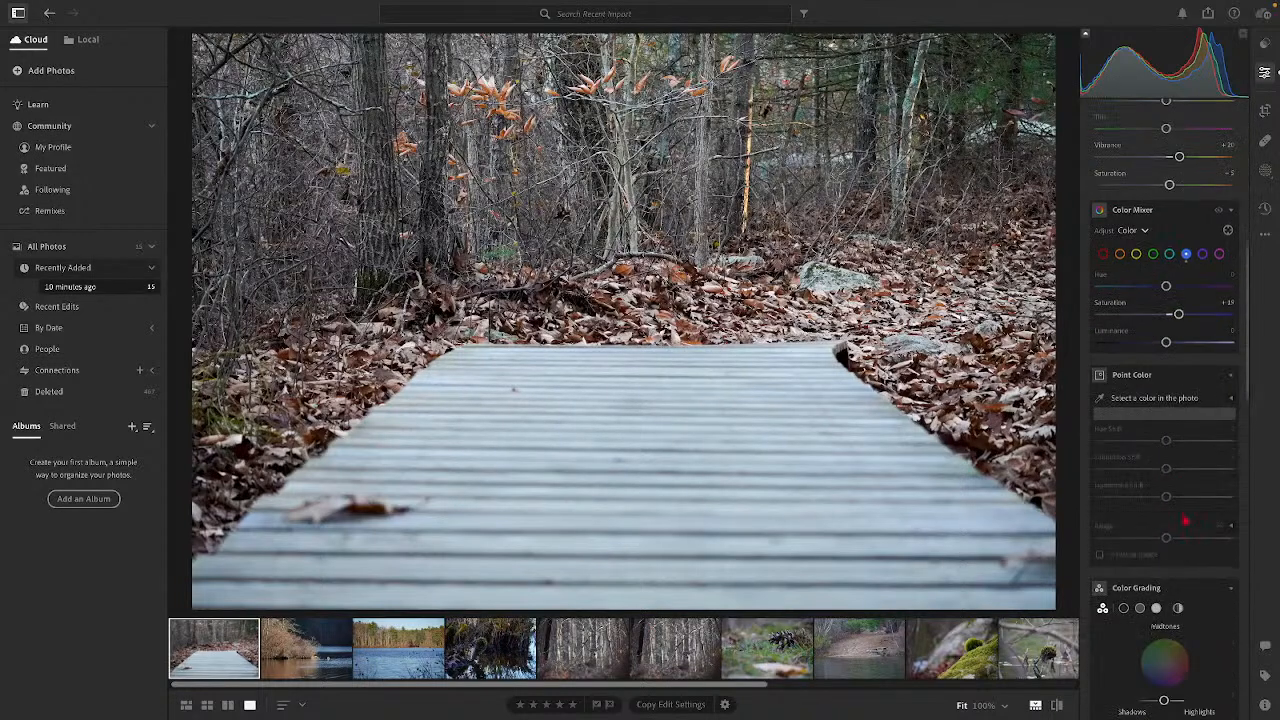
click(1101, 399)
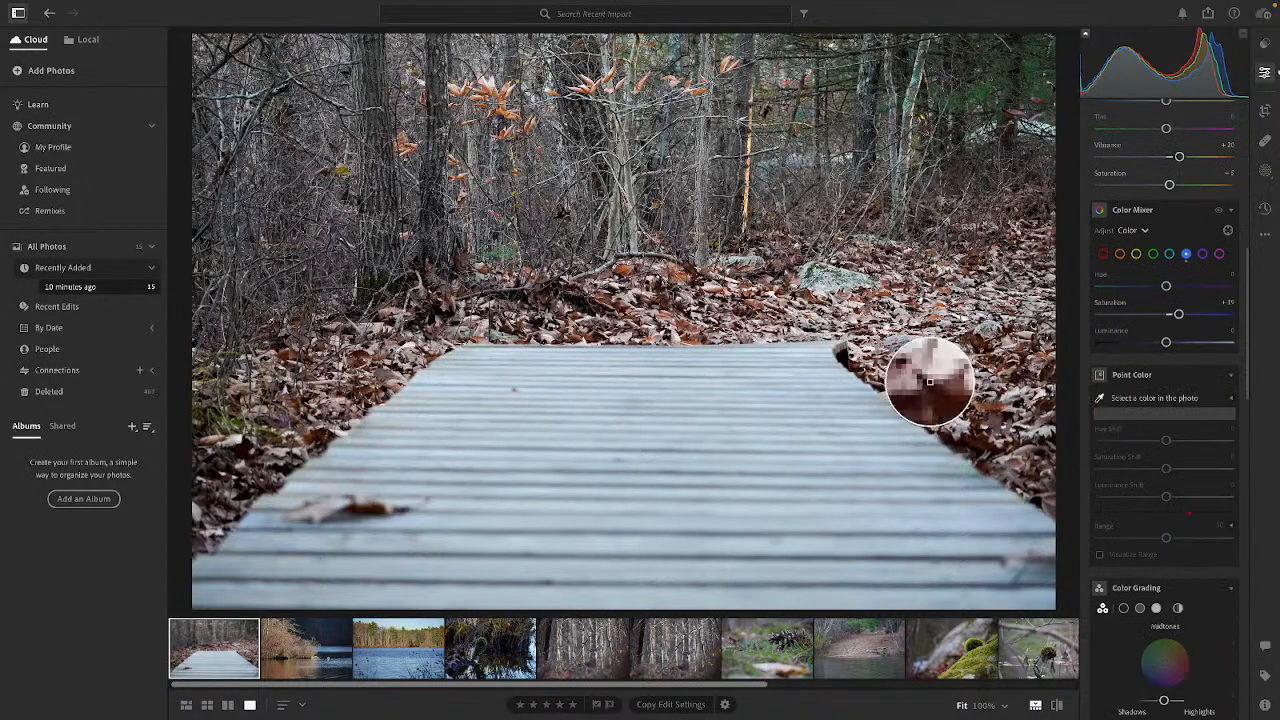
click(903, 355)
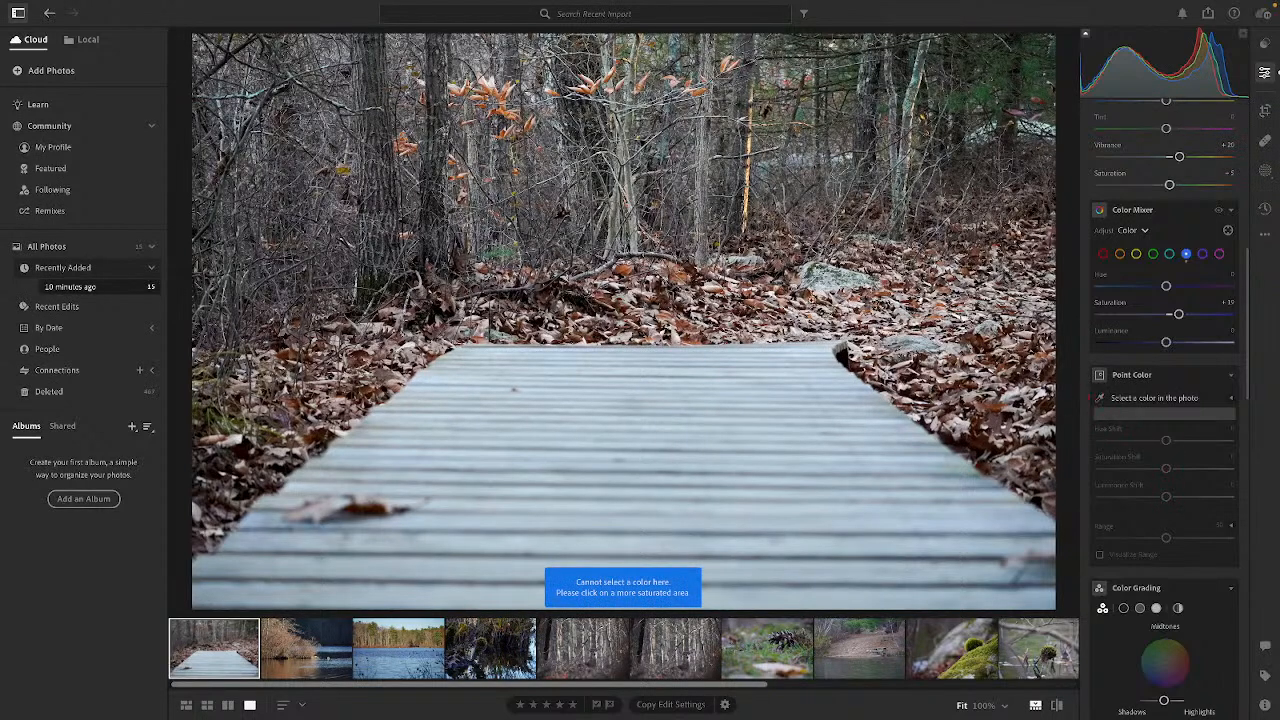
click(1100, 400)
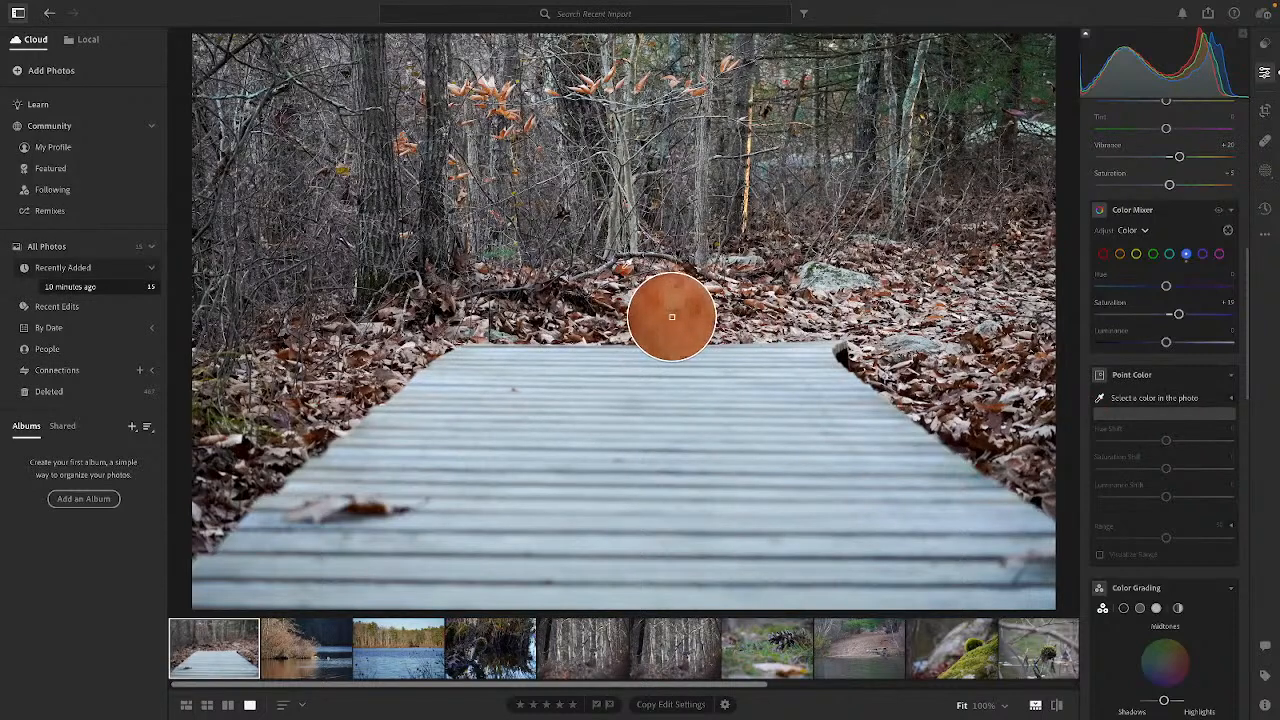
click(671, 316)
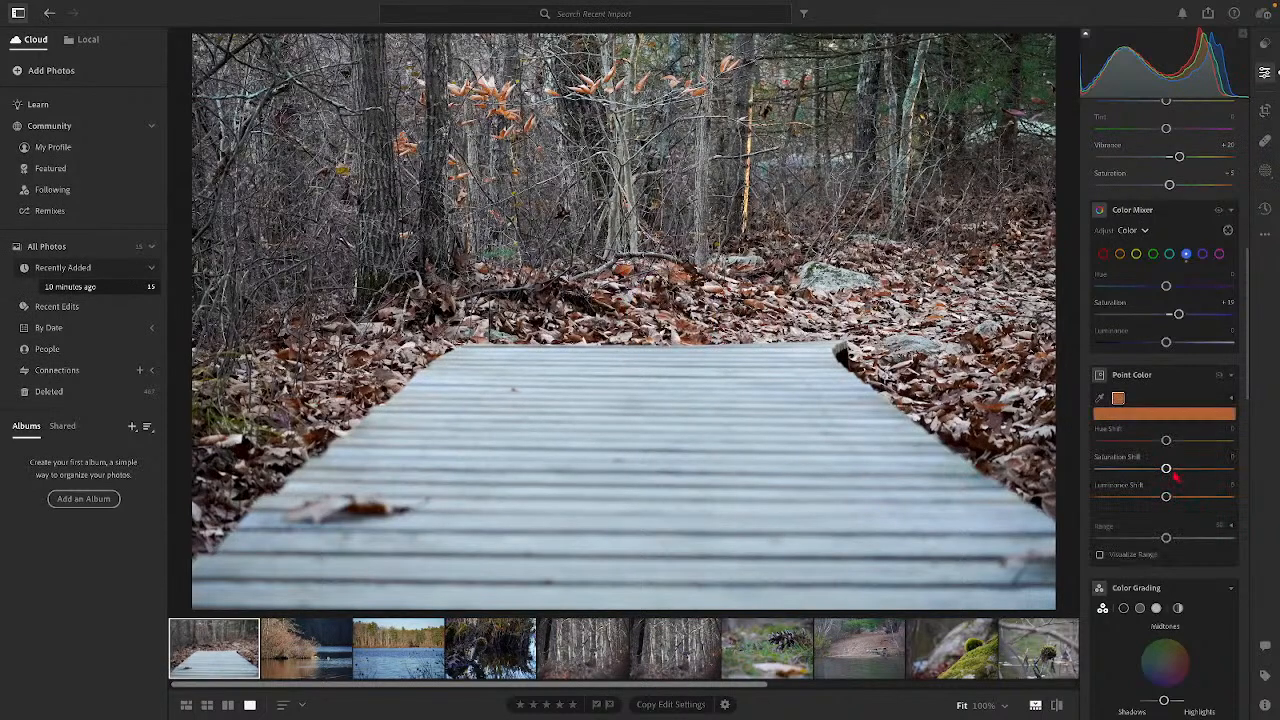
drag(1167, 470, 1189, 472)
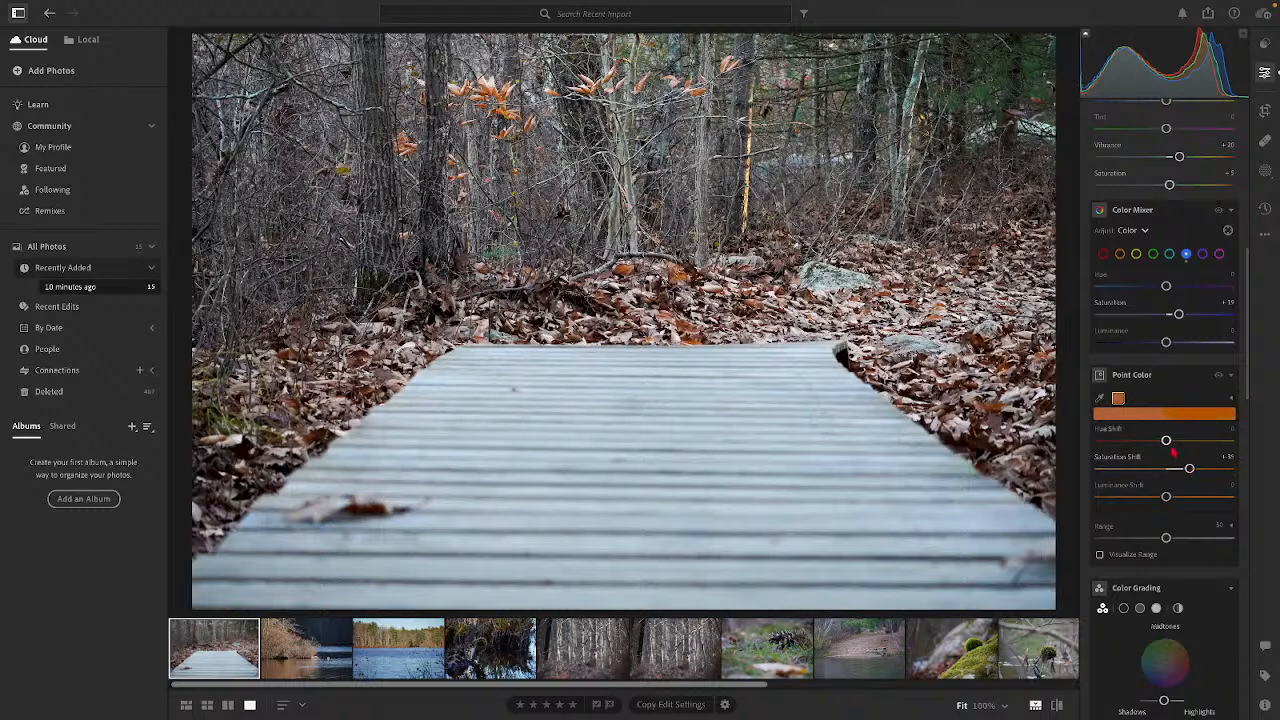
drag(1168, 497, 1174, 499)
Step: Sample the dark green evergreens as a second Point Color, with Saturation Shift +50 and Luminance Shift about +6
click(1100, 401)
click(980, 88)
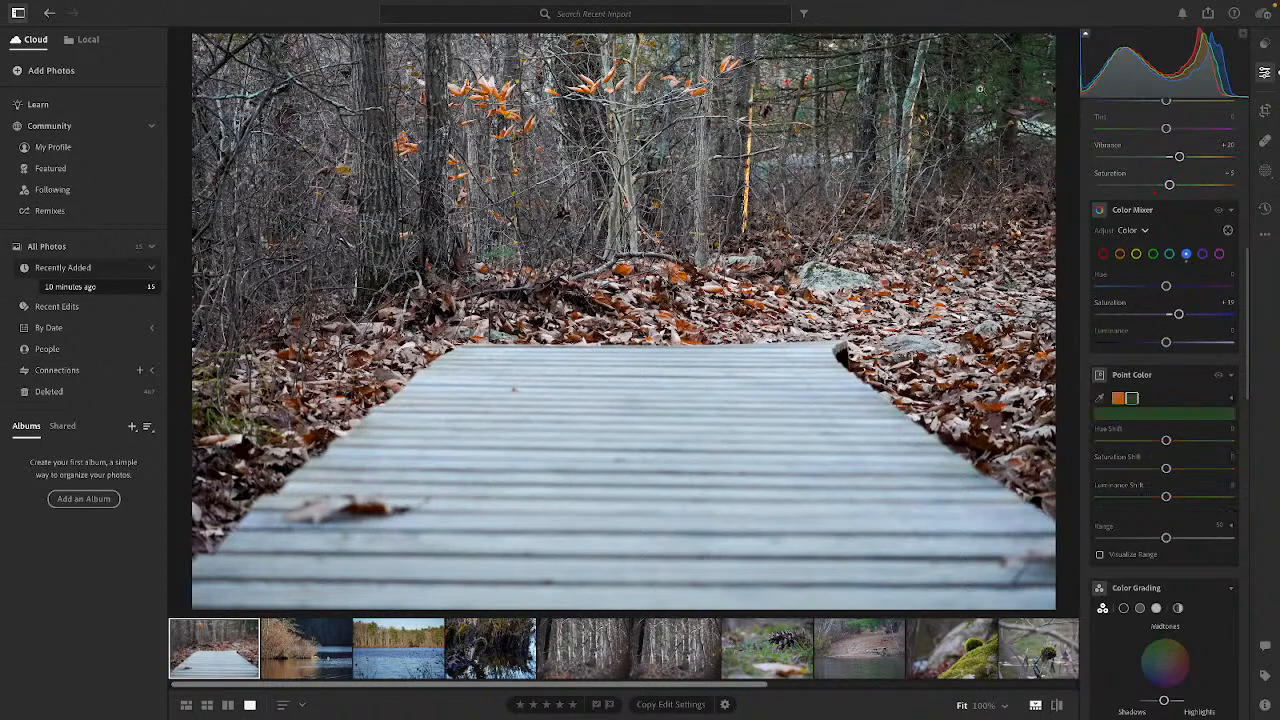
mouse_move(1177, 475)
mouse_down()
mouse_move(1204, 476)
mouse_move(1171, 497)
mouse_up()
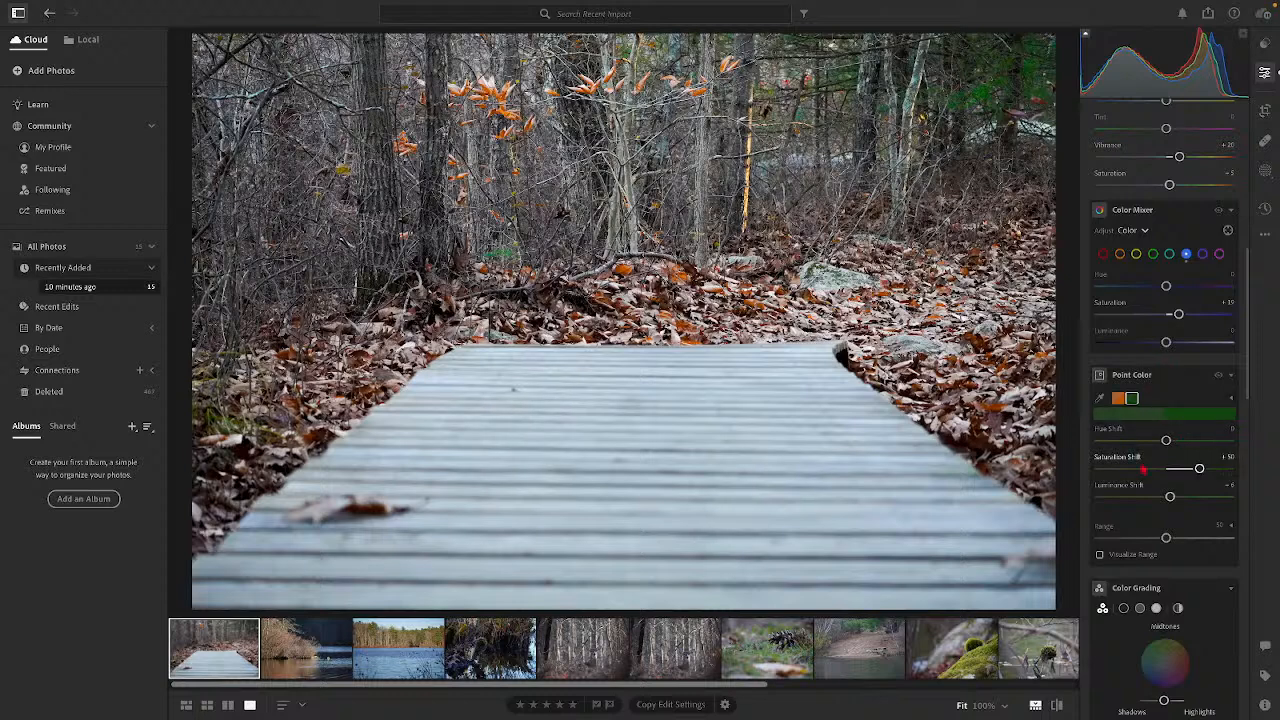
Step: Open the boardwalk photo's Versions list to review the edit against the original
scroll(1110, 450, down, 5)
scroll(1104, 457, up, 4)
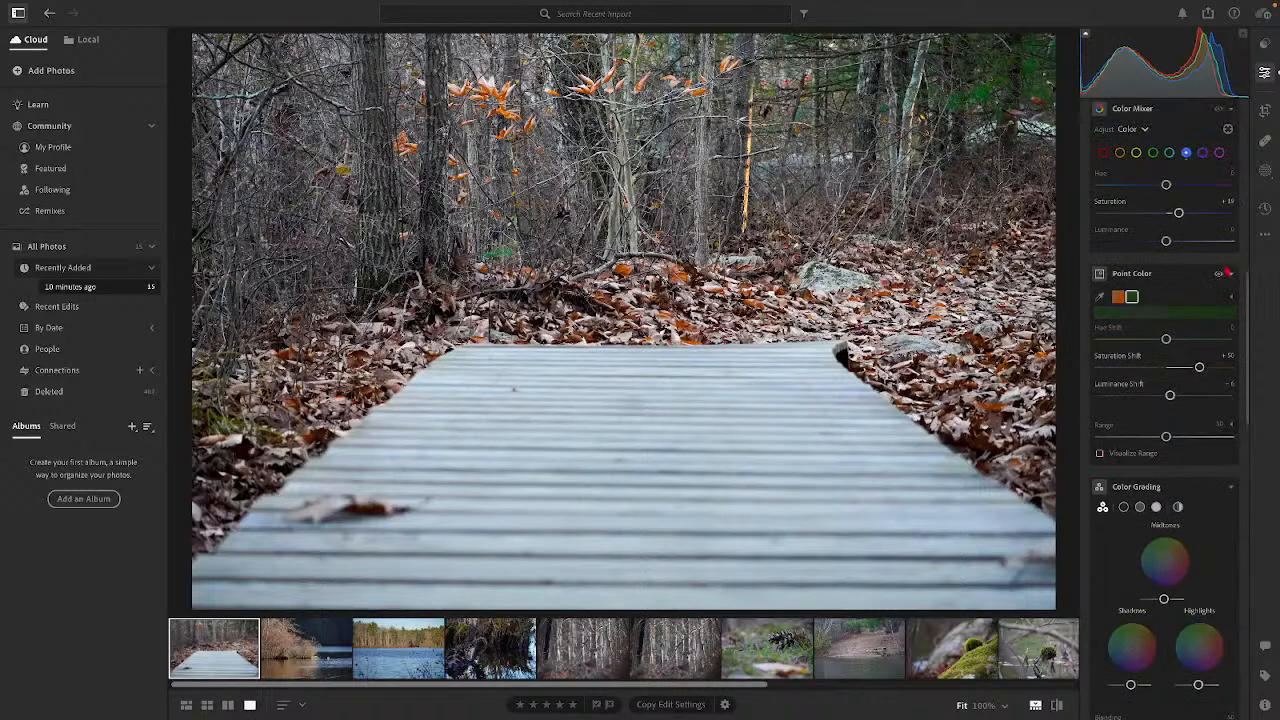
click(1264, 208)
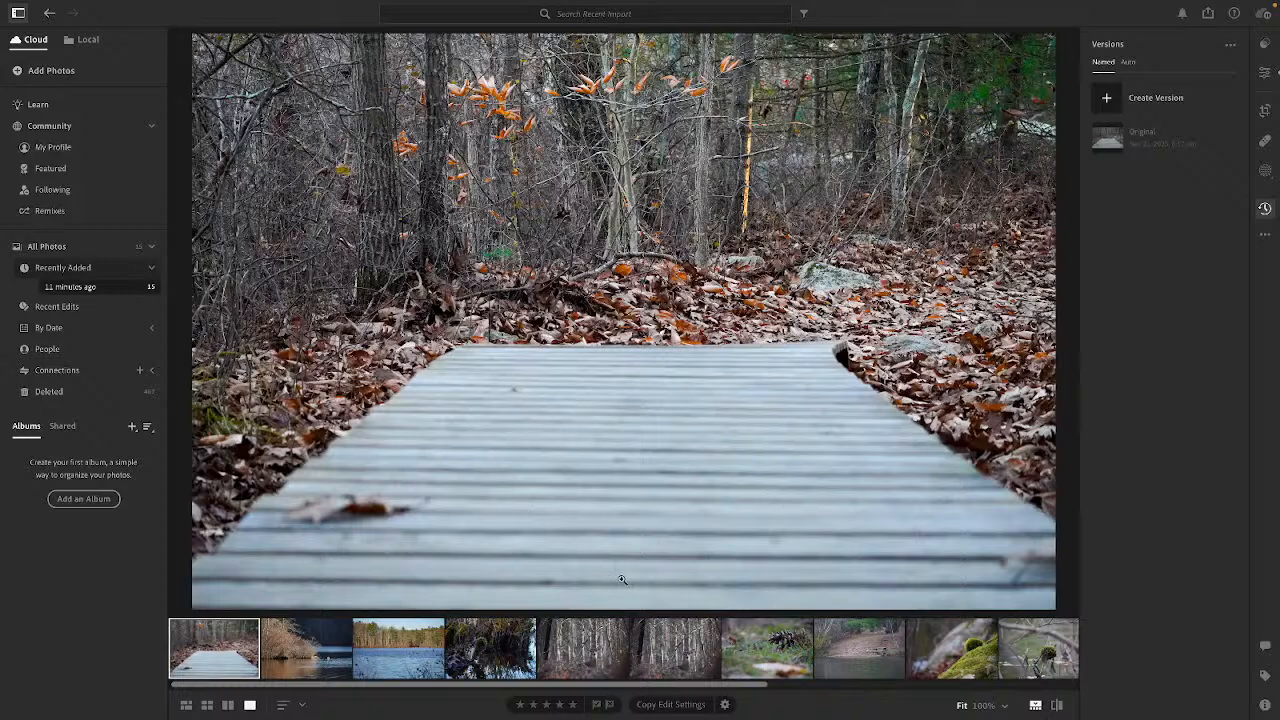
Step: Apply Auto edit settings to the photo of the bush beside the dark water and set its Shadows to about +76
click(305, 648)
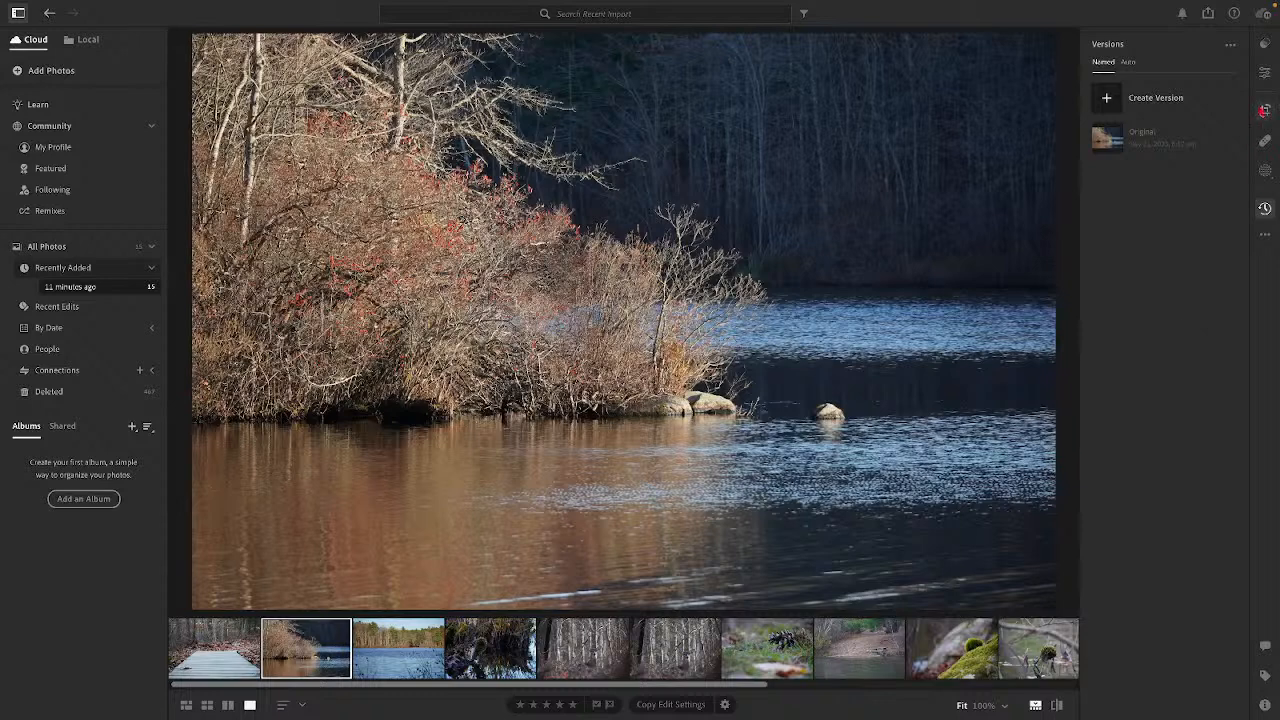
click(1264, 72)
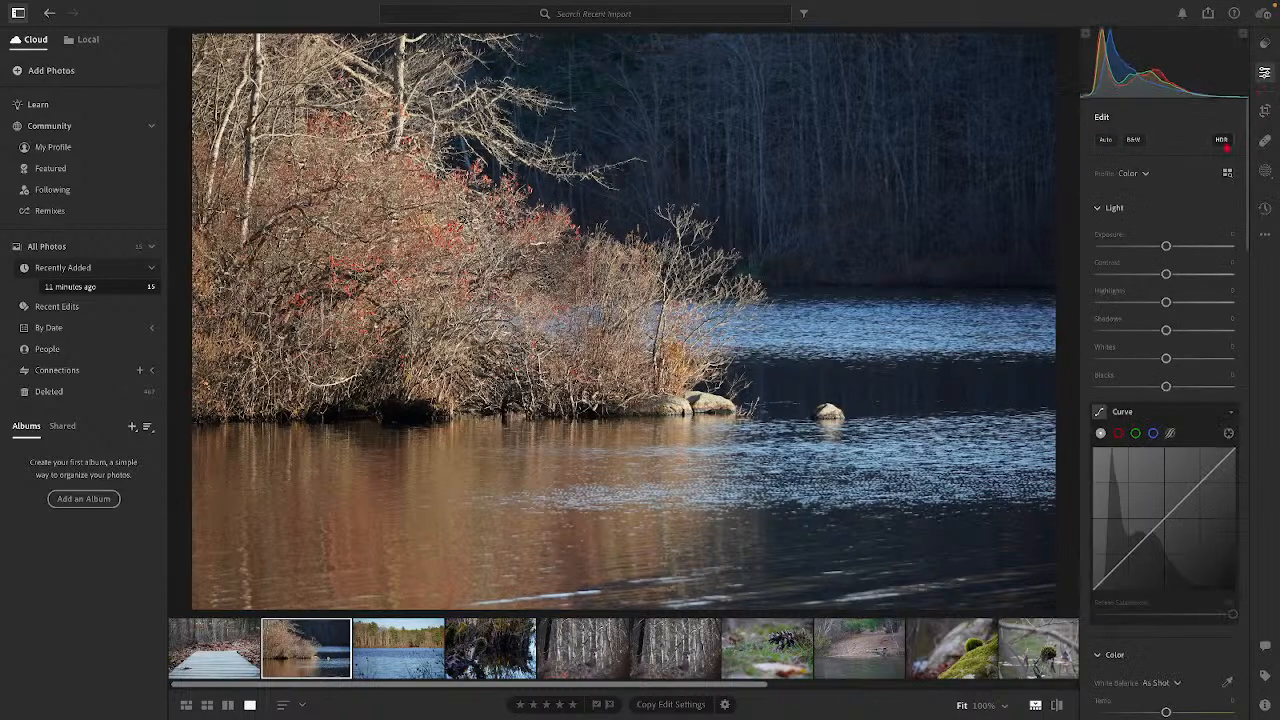
click(1106, 140)
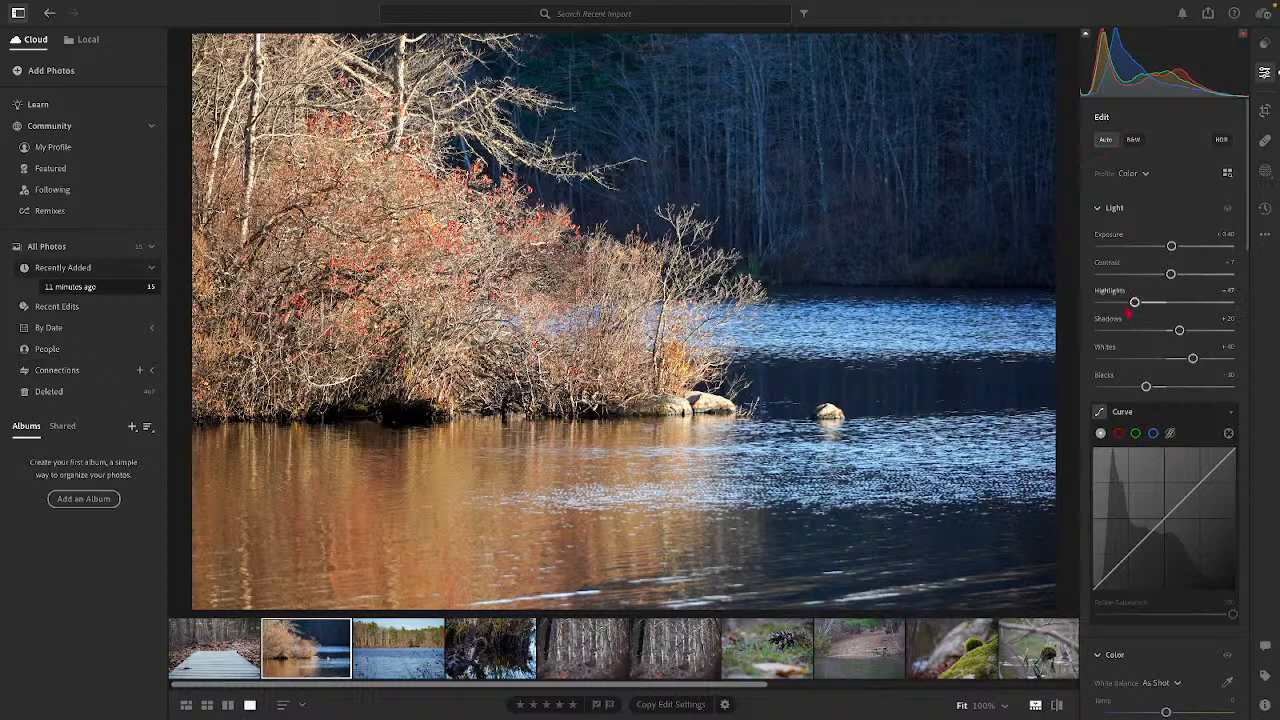
drag(1172, 336, 1217, 331)
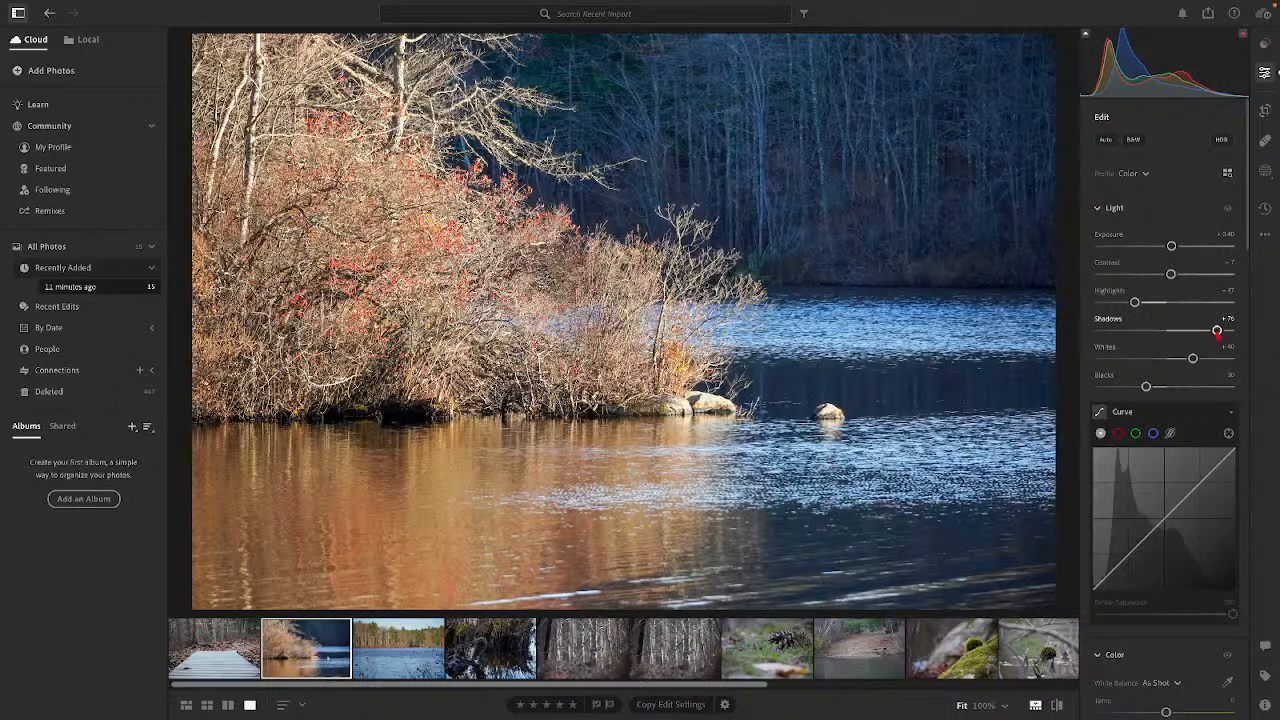
Step: Set the Geometry Upright correction of the waterside bush photo to Auto
scroll(1180, 450, down, 15)
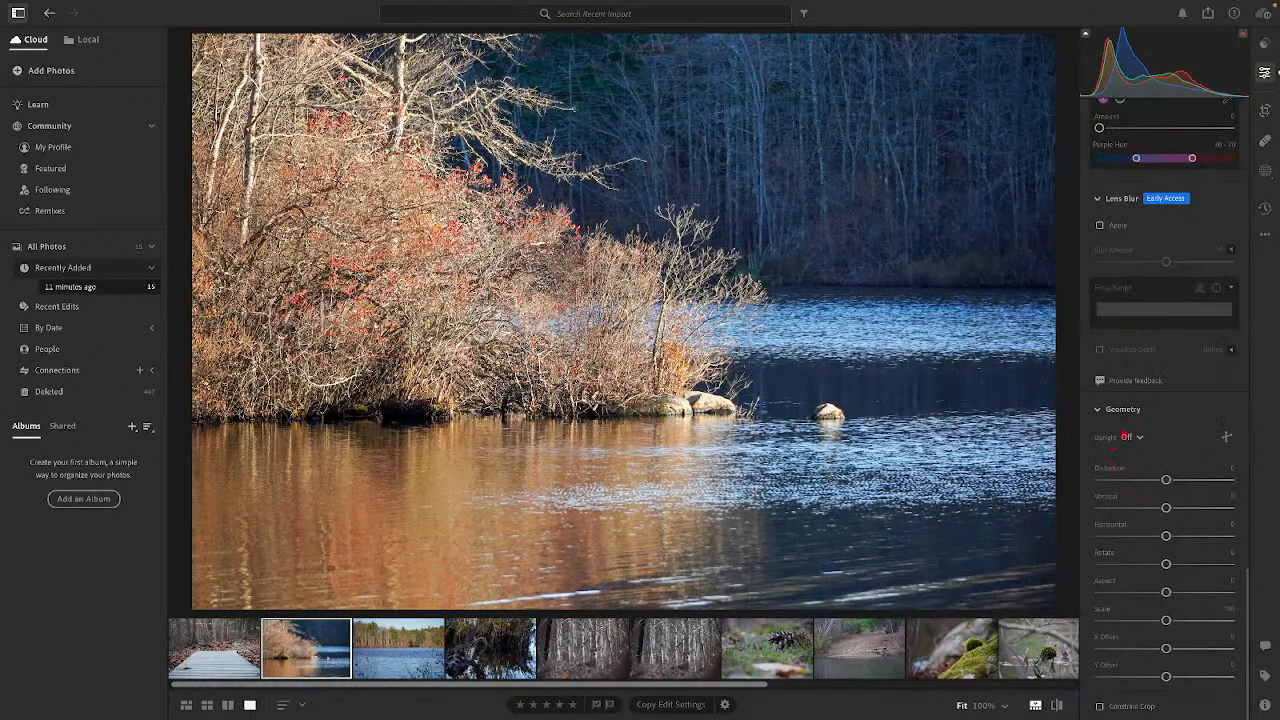
click(1130, 437)
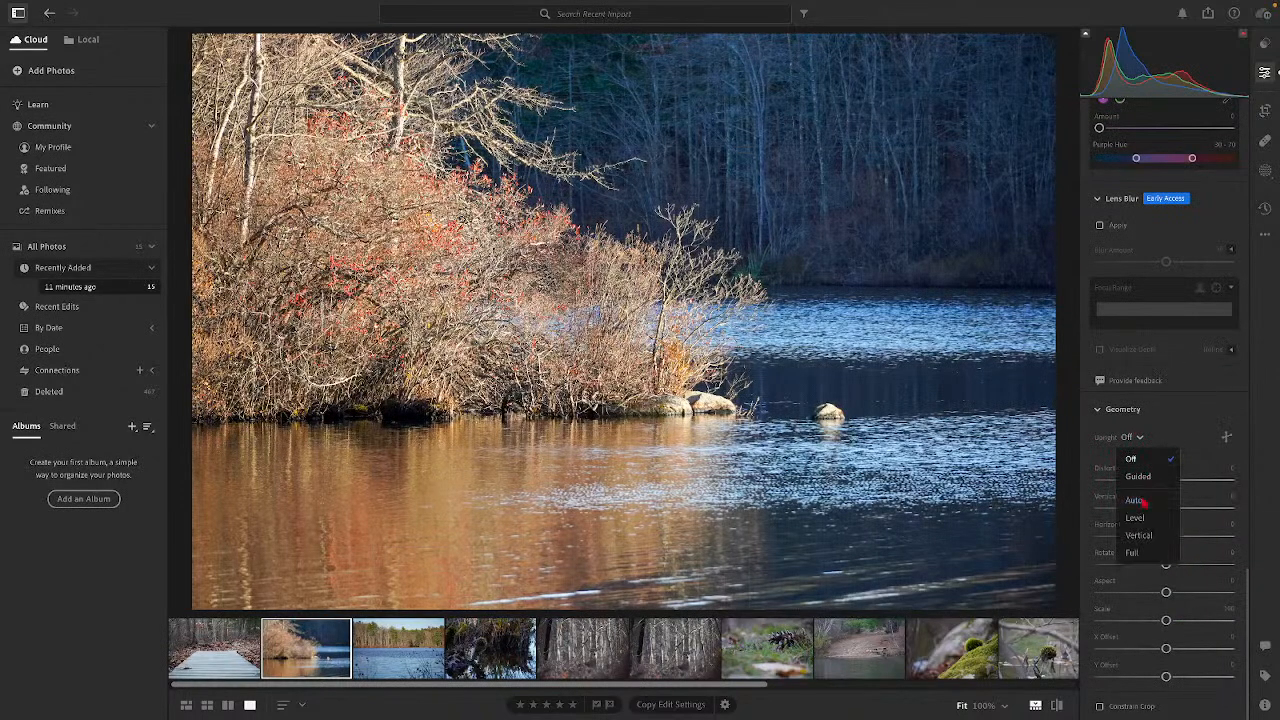
click(1140, 501)
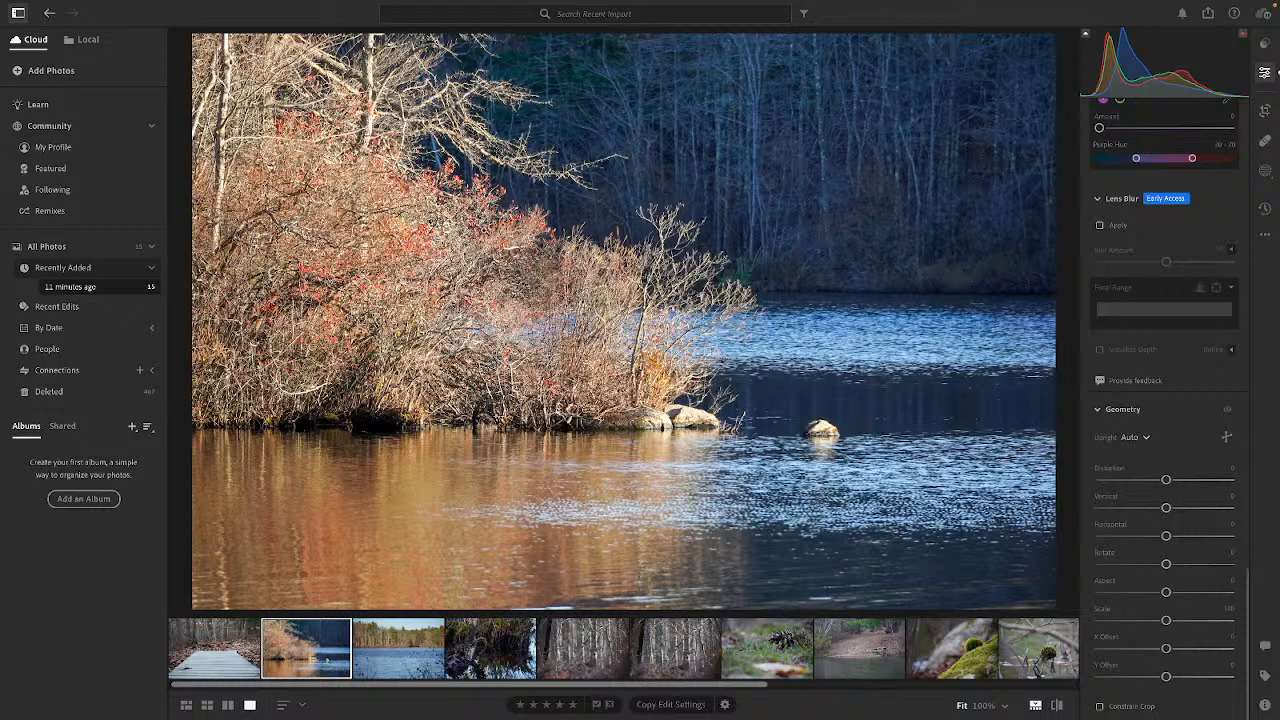
Step: Sample the bush's reddish-orange with Point Color, set Saturation Shift to about +23, then try about -28 and undo that last change
scroll(1157, 428, up, 10)
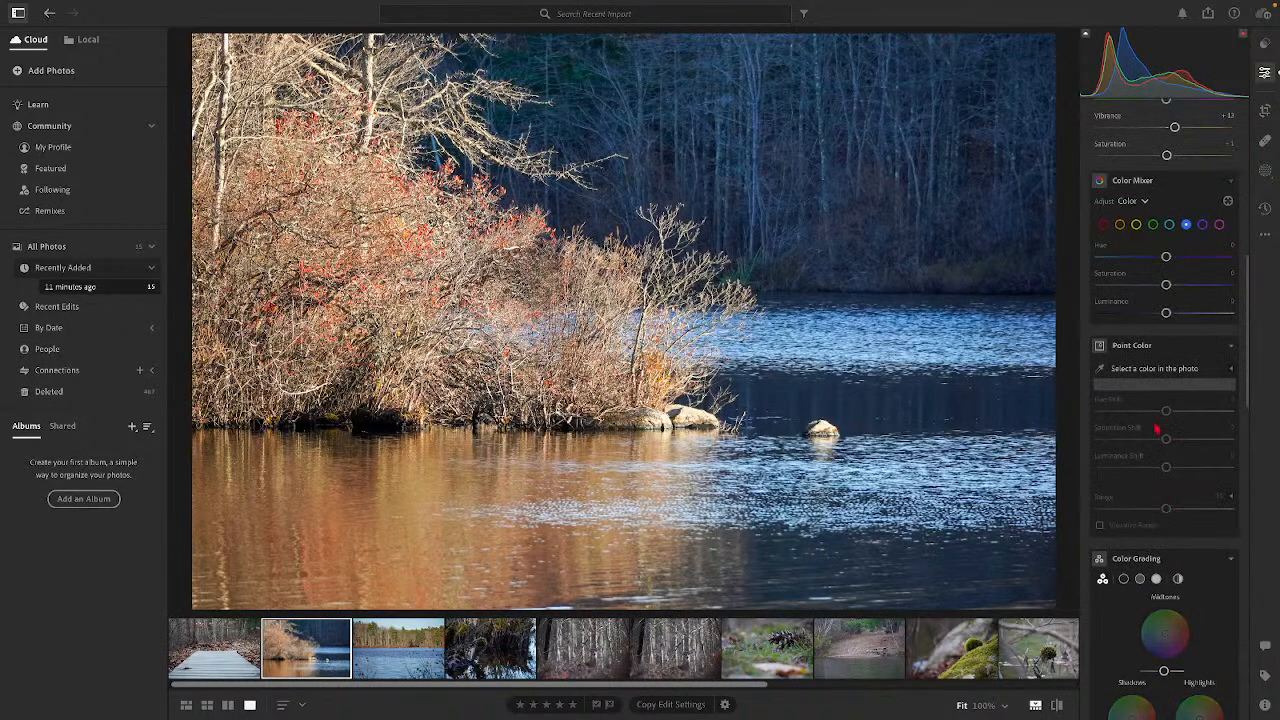
click(1100, 369)
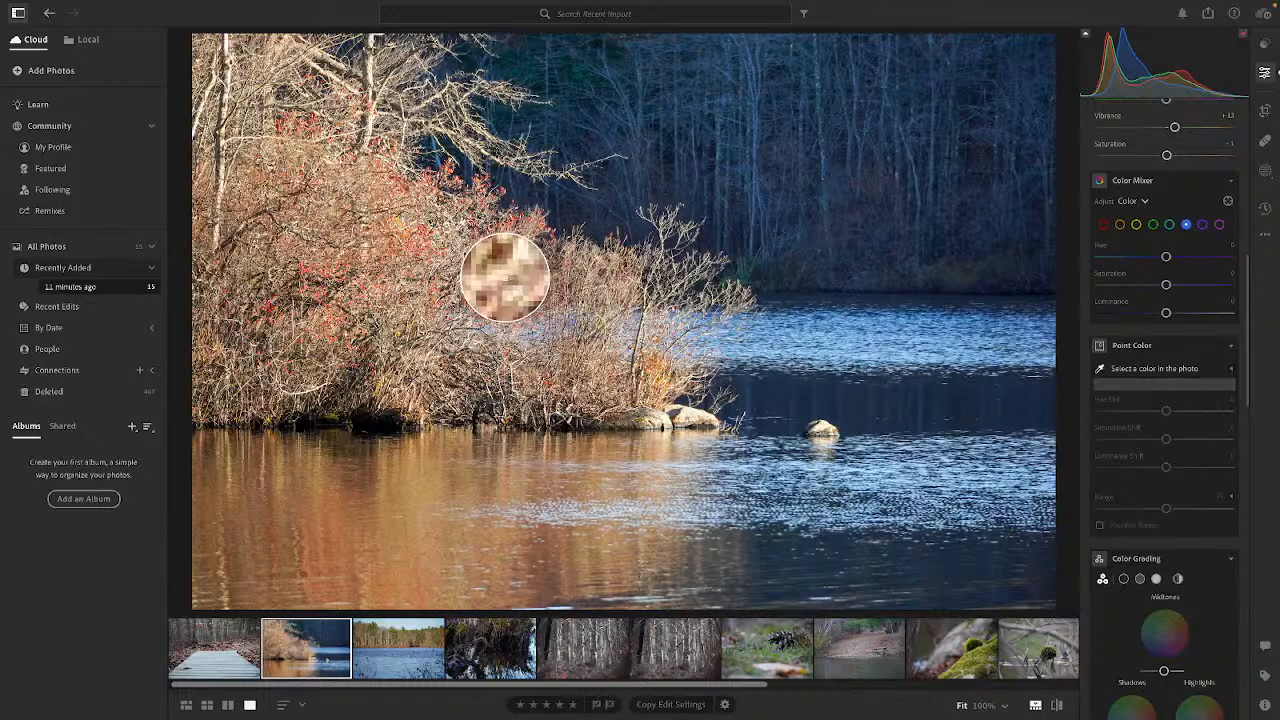
click(519, 195)
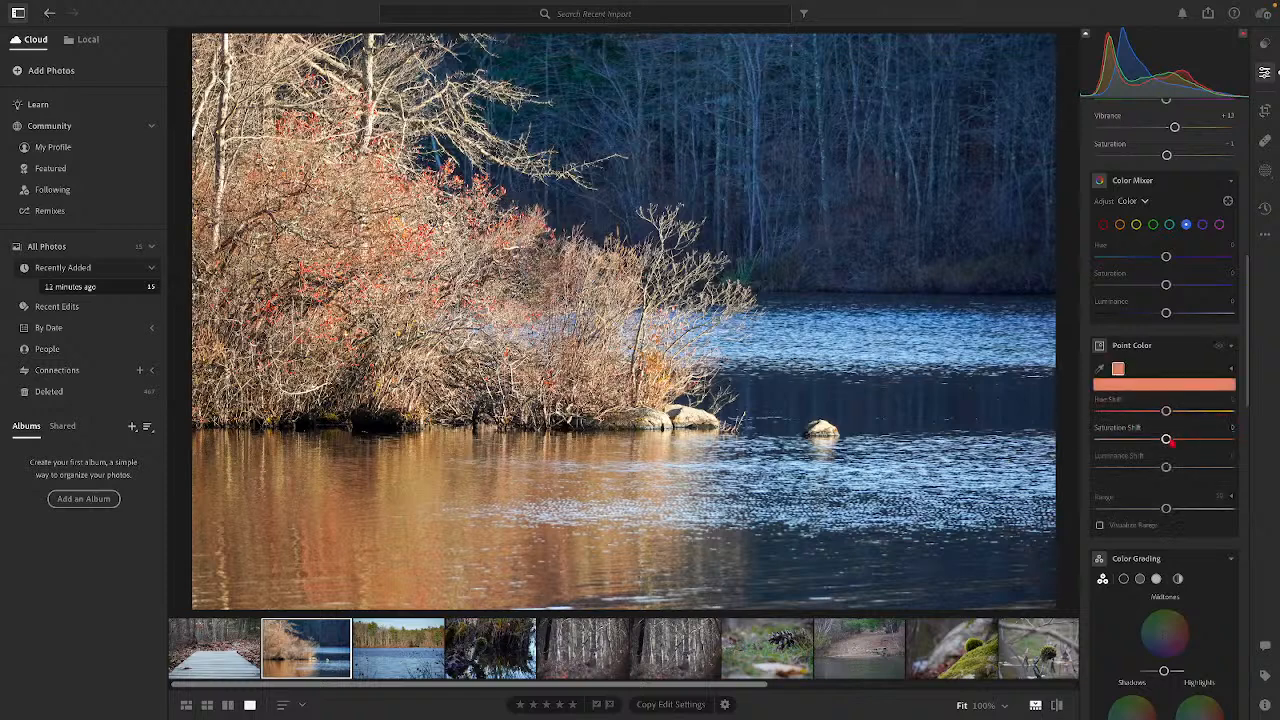
drag(1170, 442, 1186, 442)
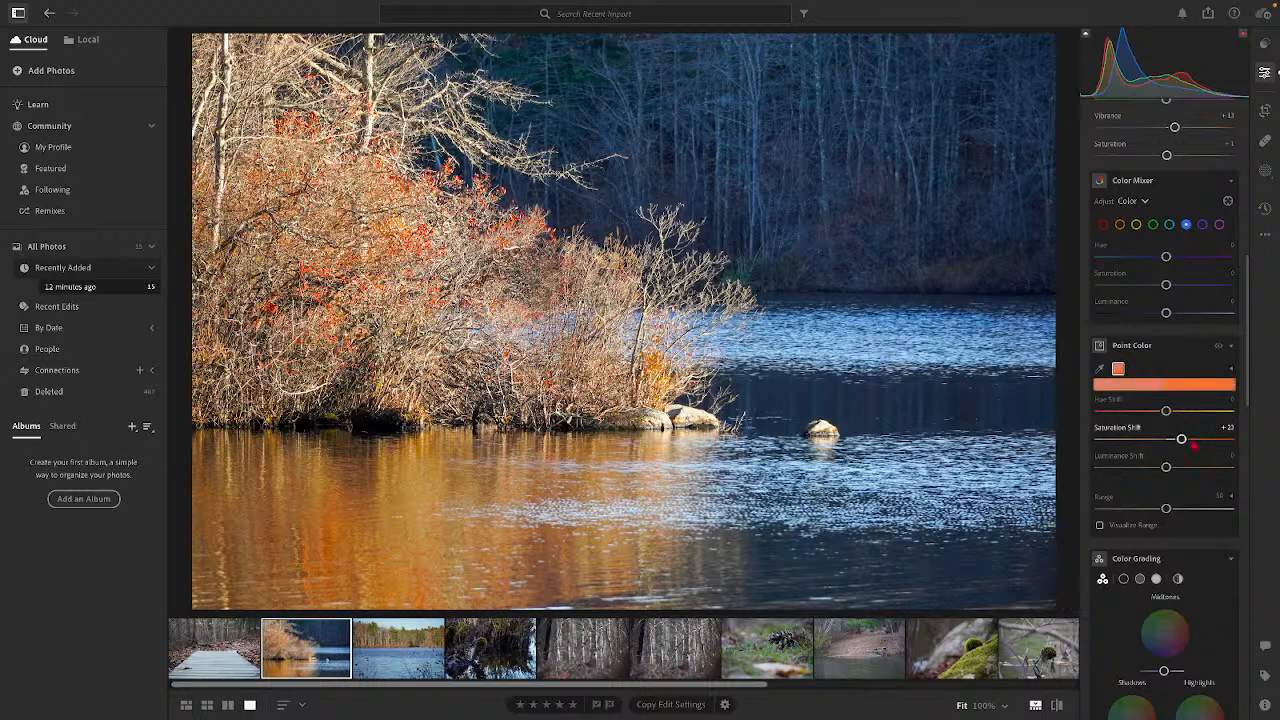
drag(1182, 440, 1149, 444)
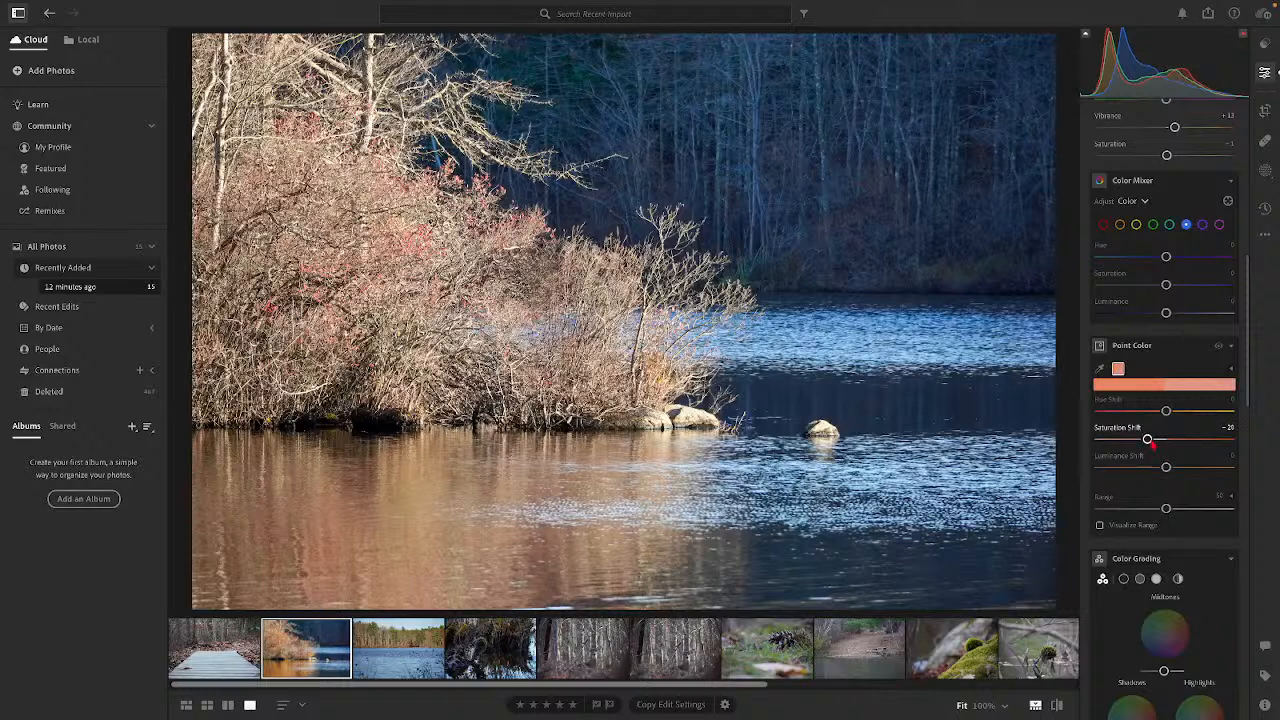
key(ctrl+z)
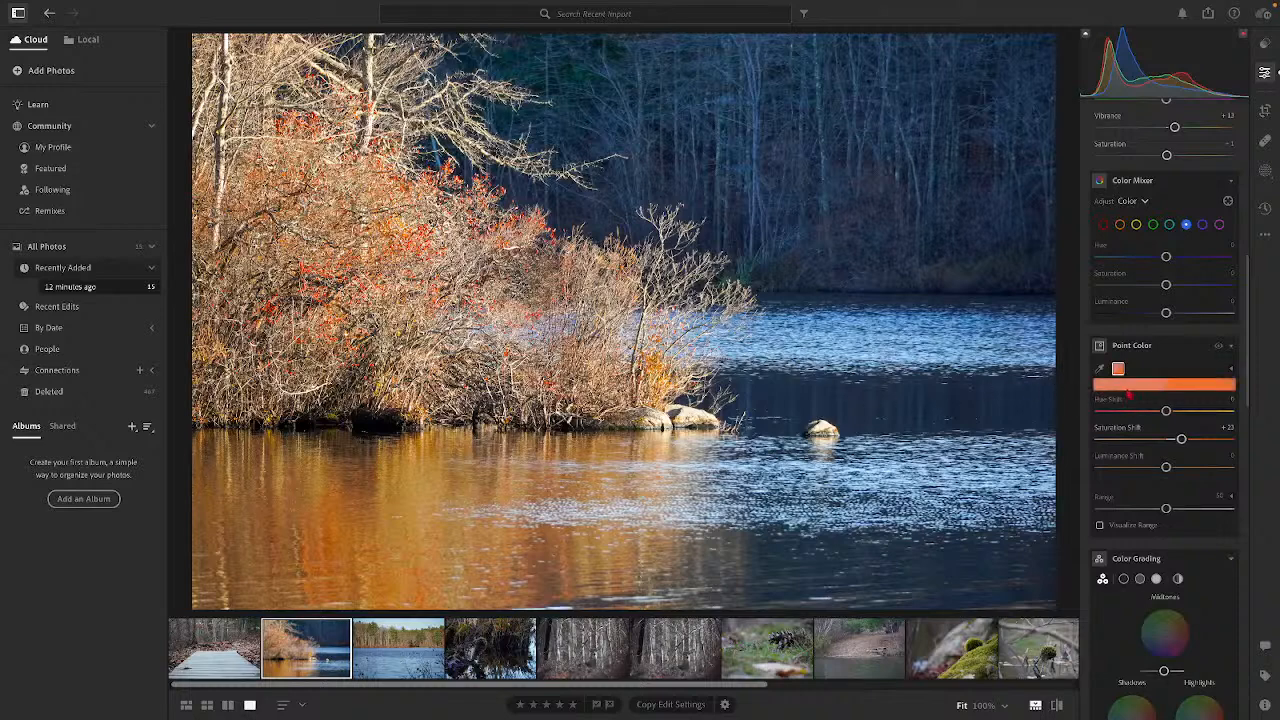
Step: Set Blacks to about -51, Shadows to about +58 and Highlights to about -62 on the bush photo, and show its versions
scroll(1165, 380, up, 3)
scroll(1165, 362, up, 5)
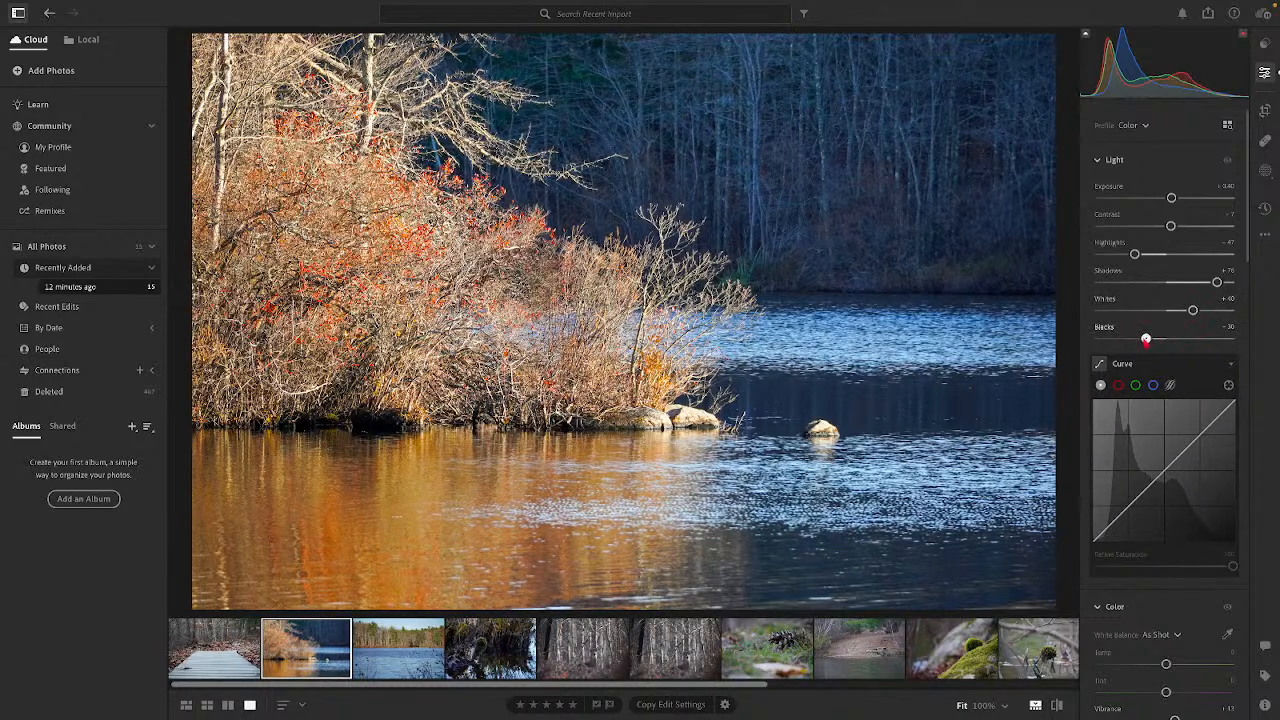
drag(1146, 340, 1131, 340)
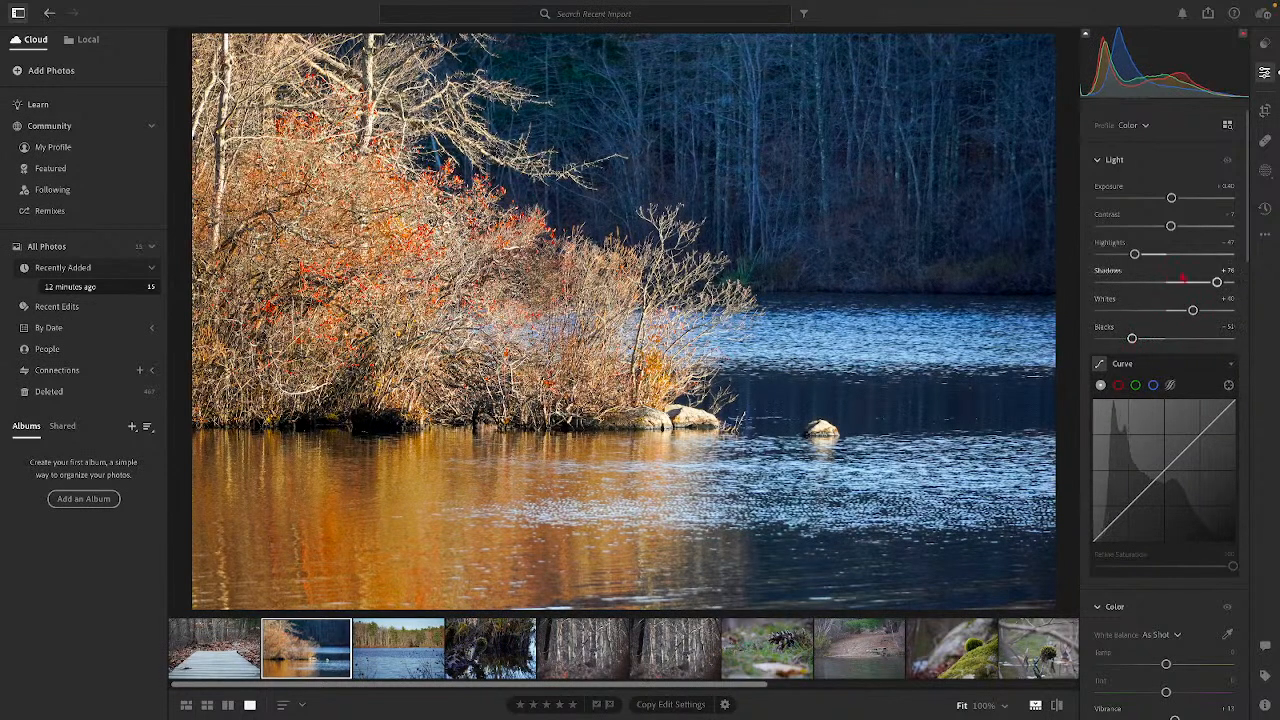
drag(1216, 284, 1205, 284)
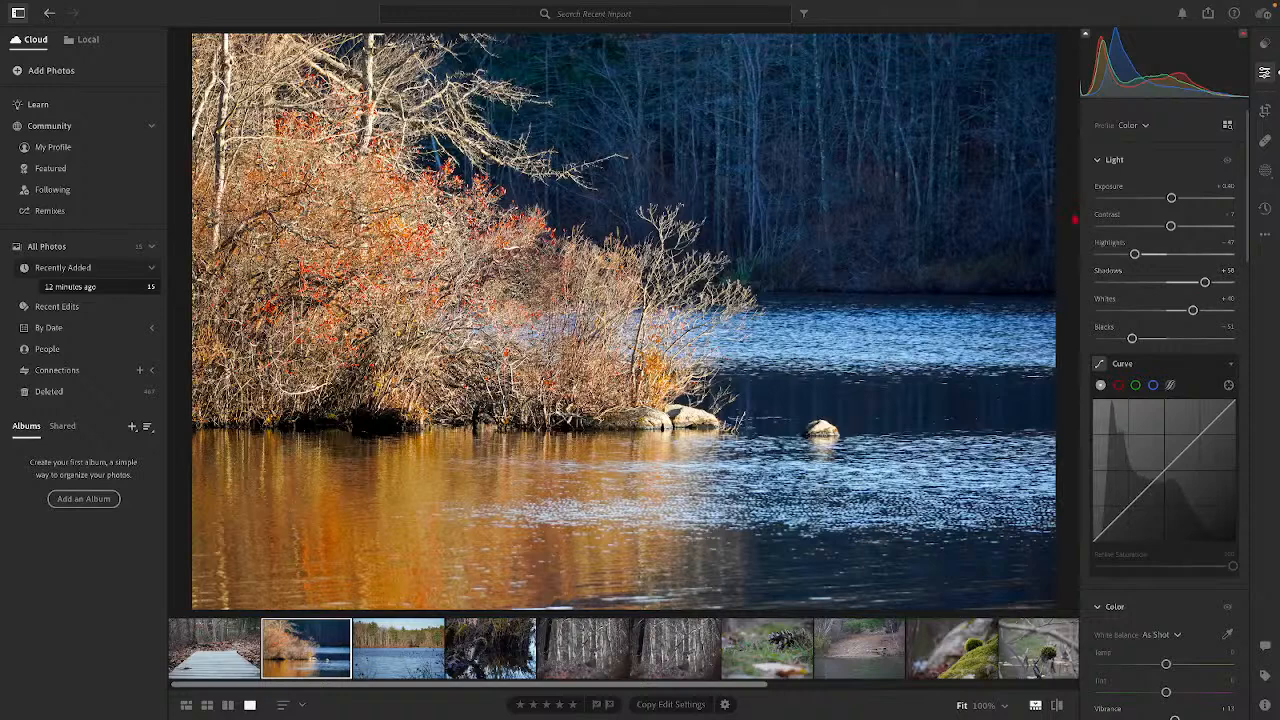
drag(1135, 254, 1125, 254)
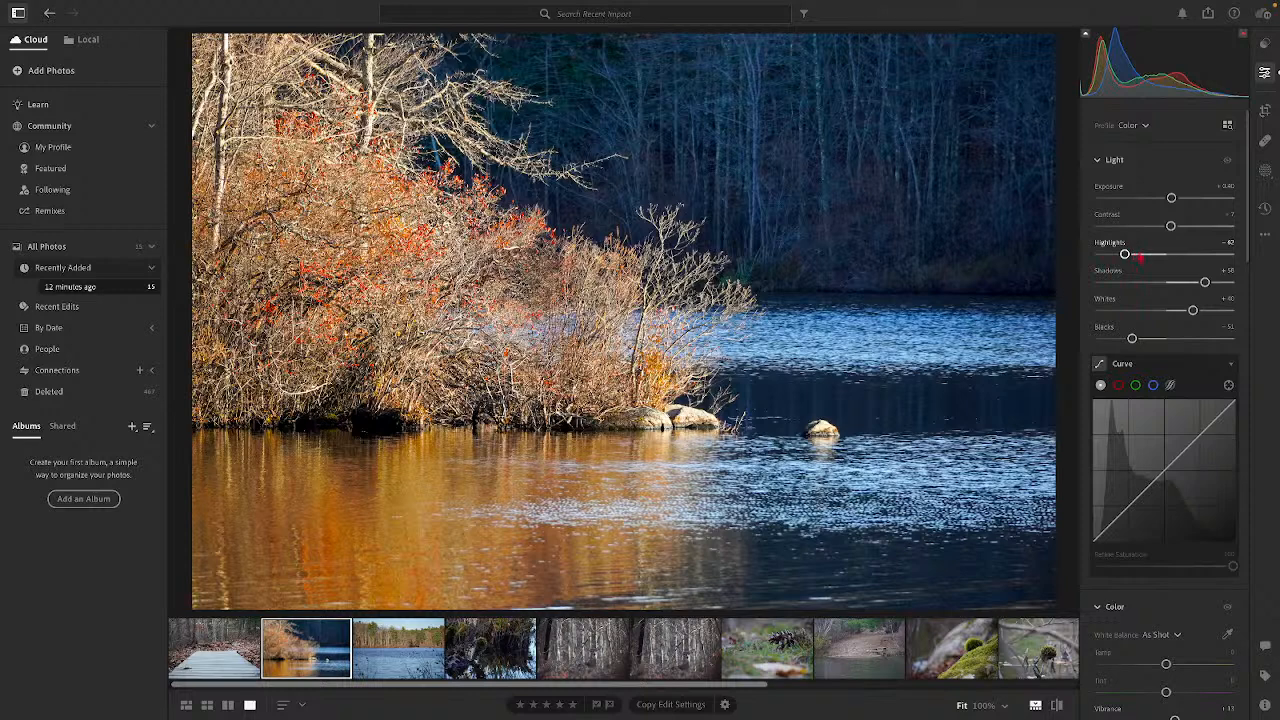
click(1264, 208)
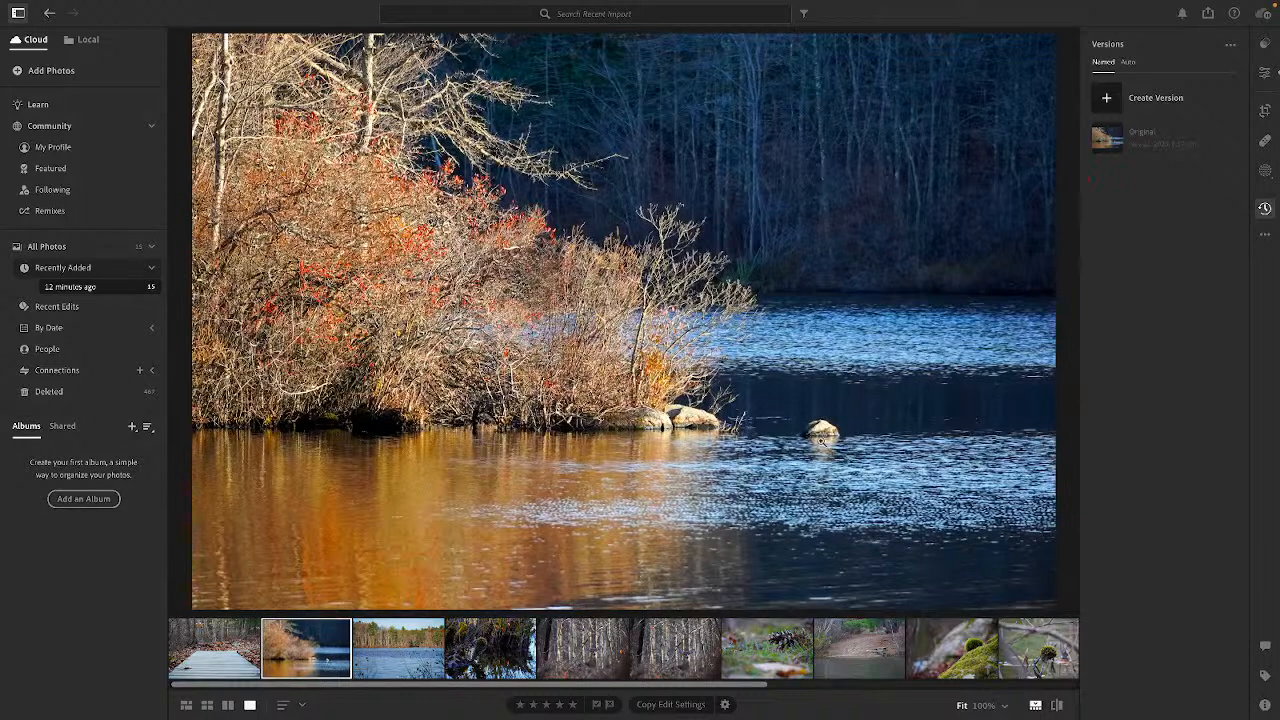
Step: Open the blue lake photo, zoom in on the swan and back out, and display the photo's file information
click(400, 658)
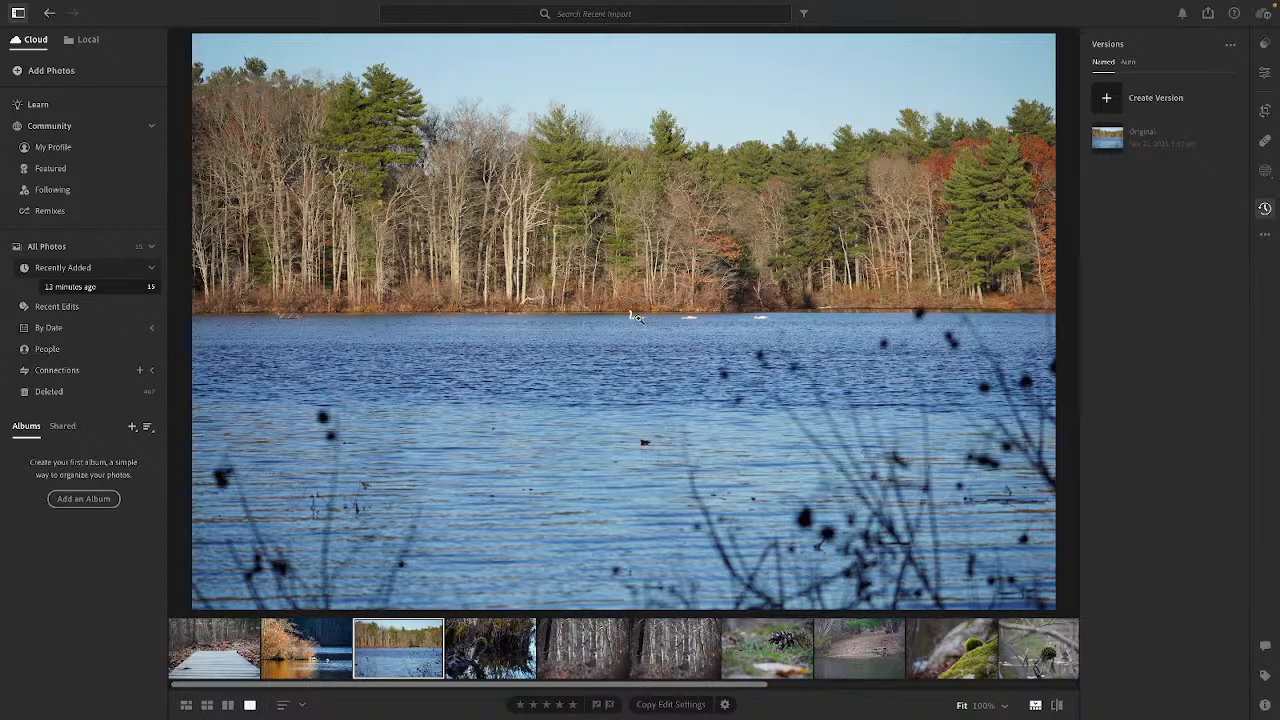
click(632, 316)
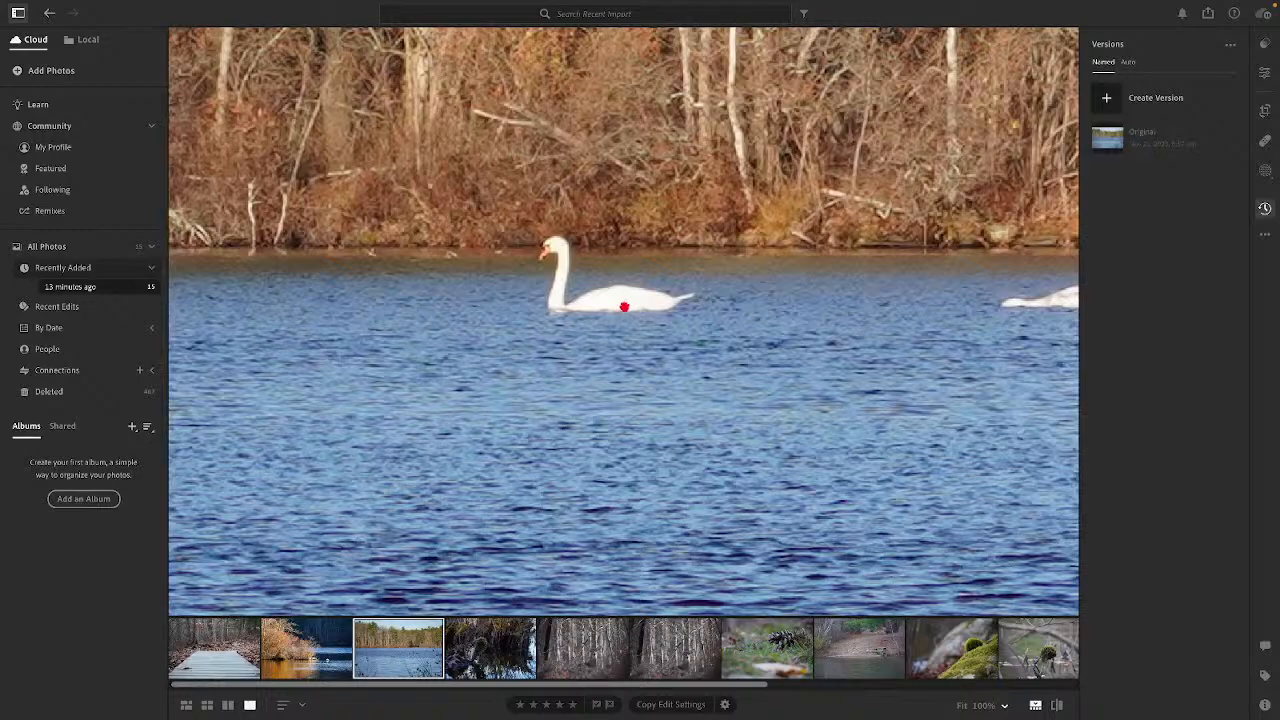
click(624, 307)
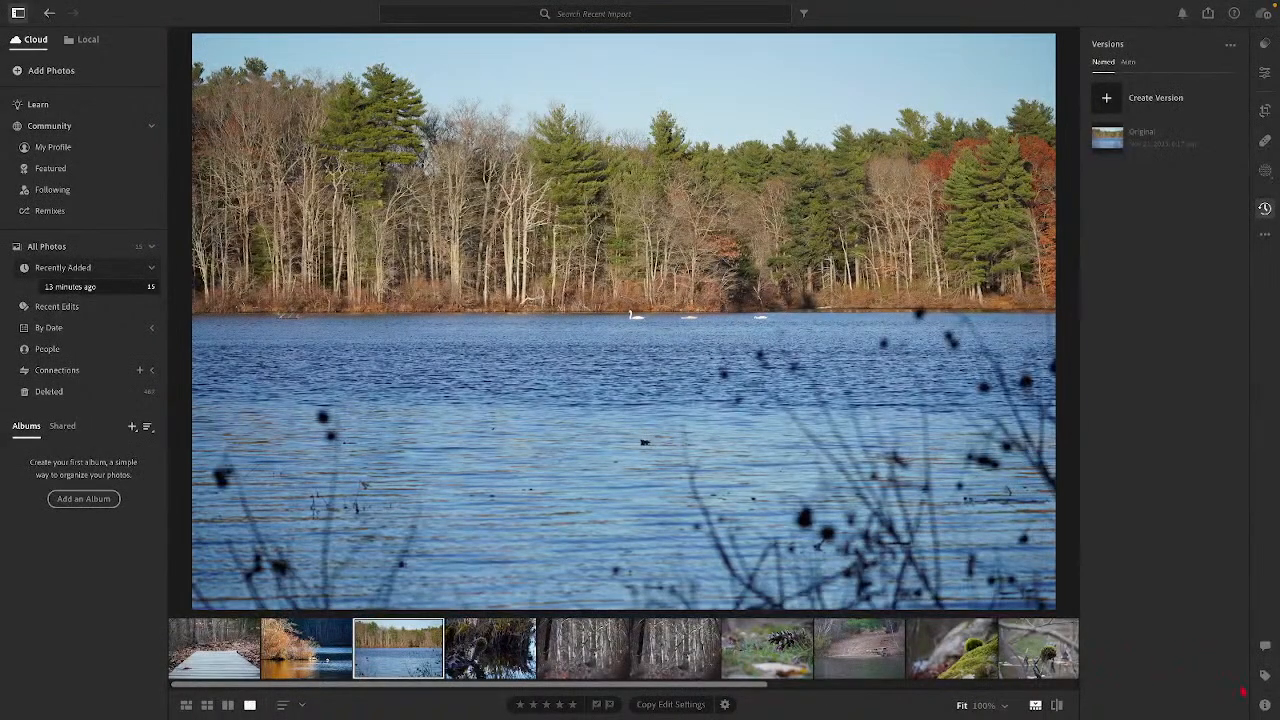
click(1265, 704)
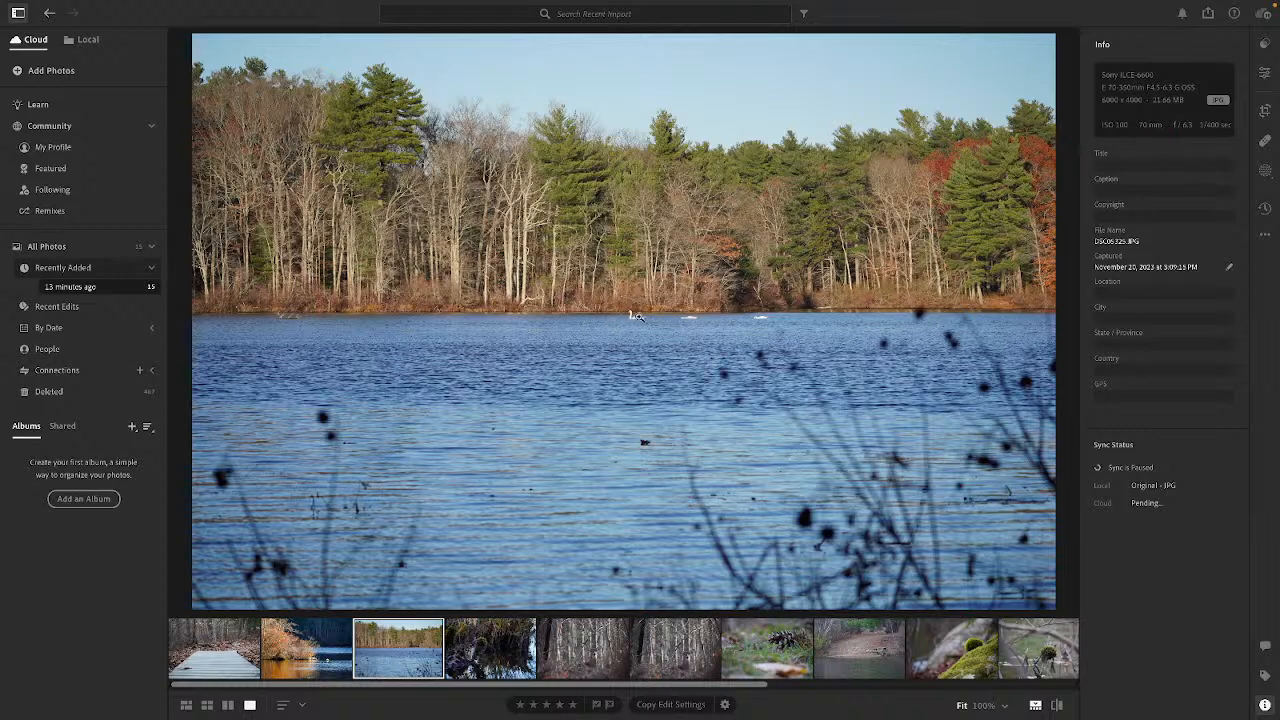
Step: Apply Auto edit settings to the lake photo
key(e)
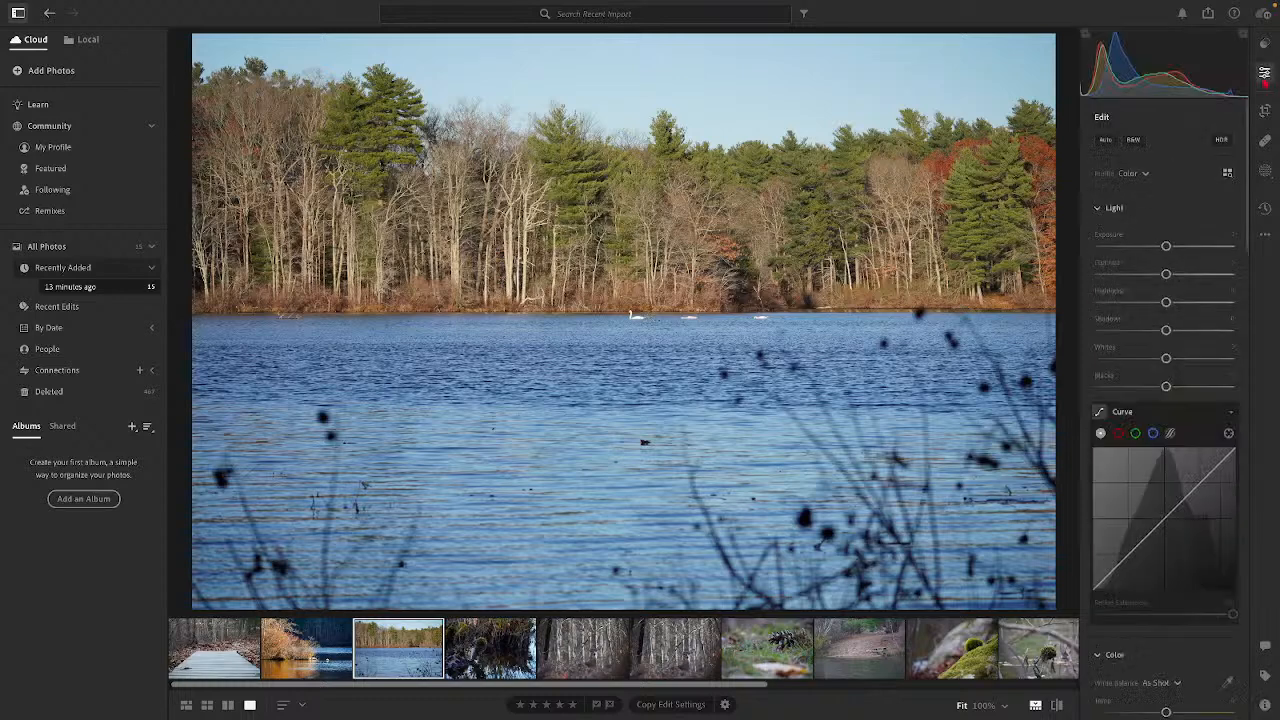
click(1108, 139)
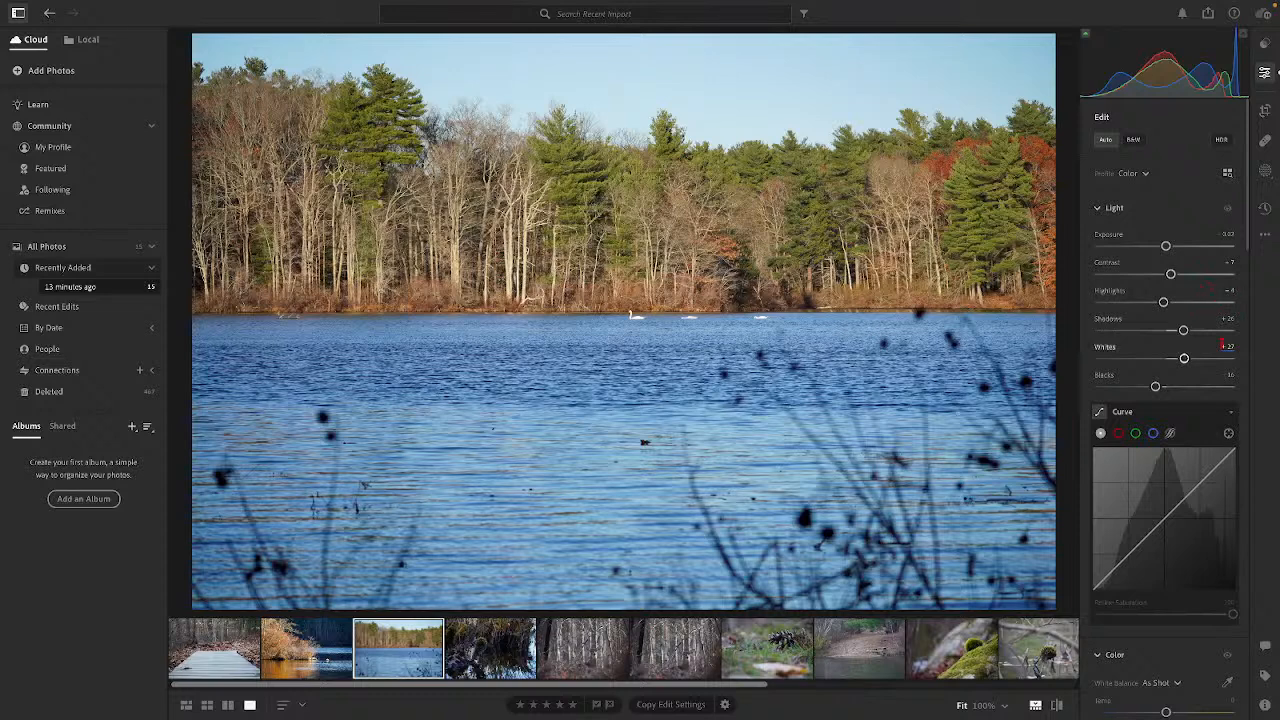
scroll(1207, 350, down, 5)
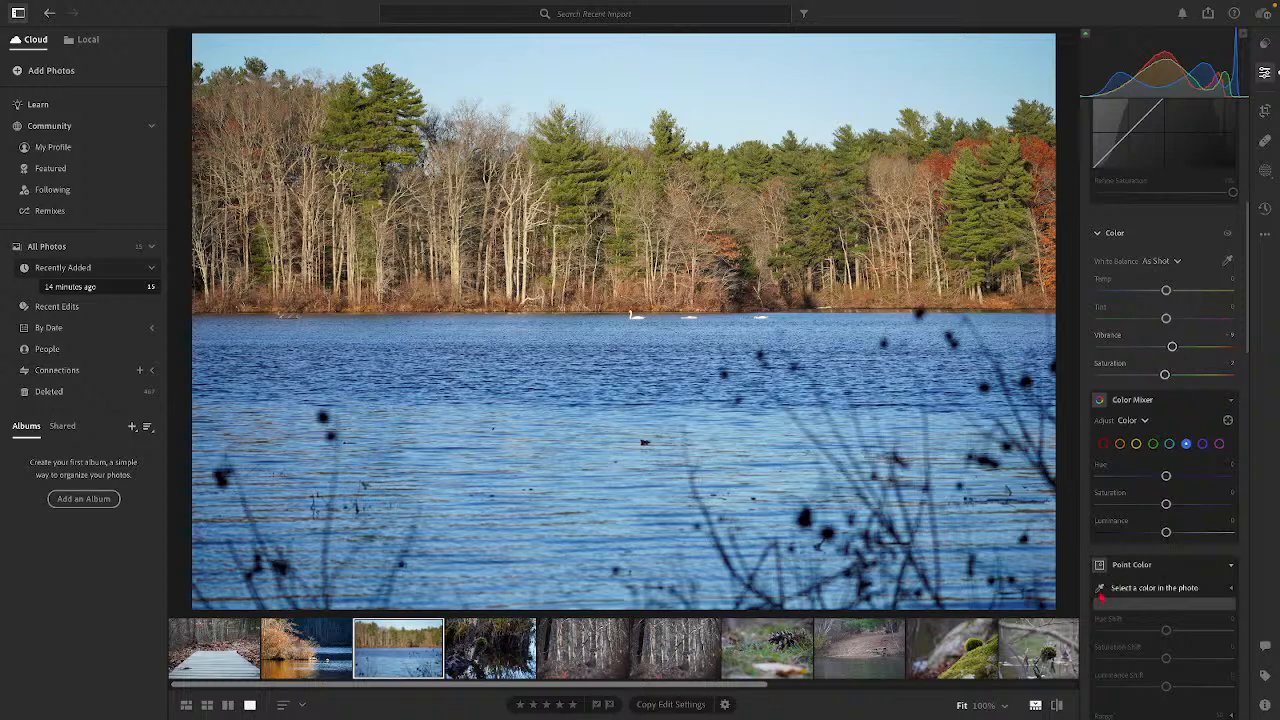
Step: Sample the green of the trees across the lake with Point Color and set its Saturation Shift to about +23
click(1102, 587)
click(799, 218)
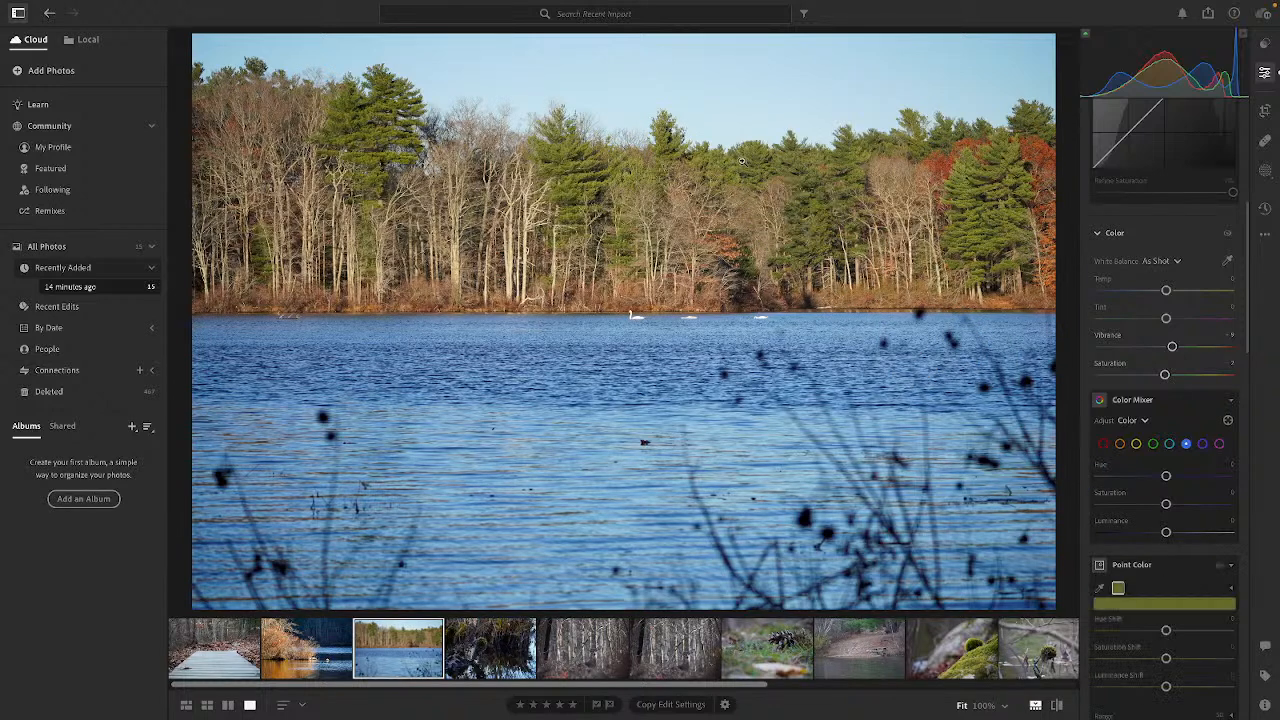
scroll(1163, 665, down, 1)
drag(1166, 642, 1181, 642)
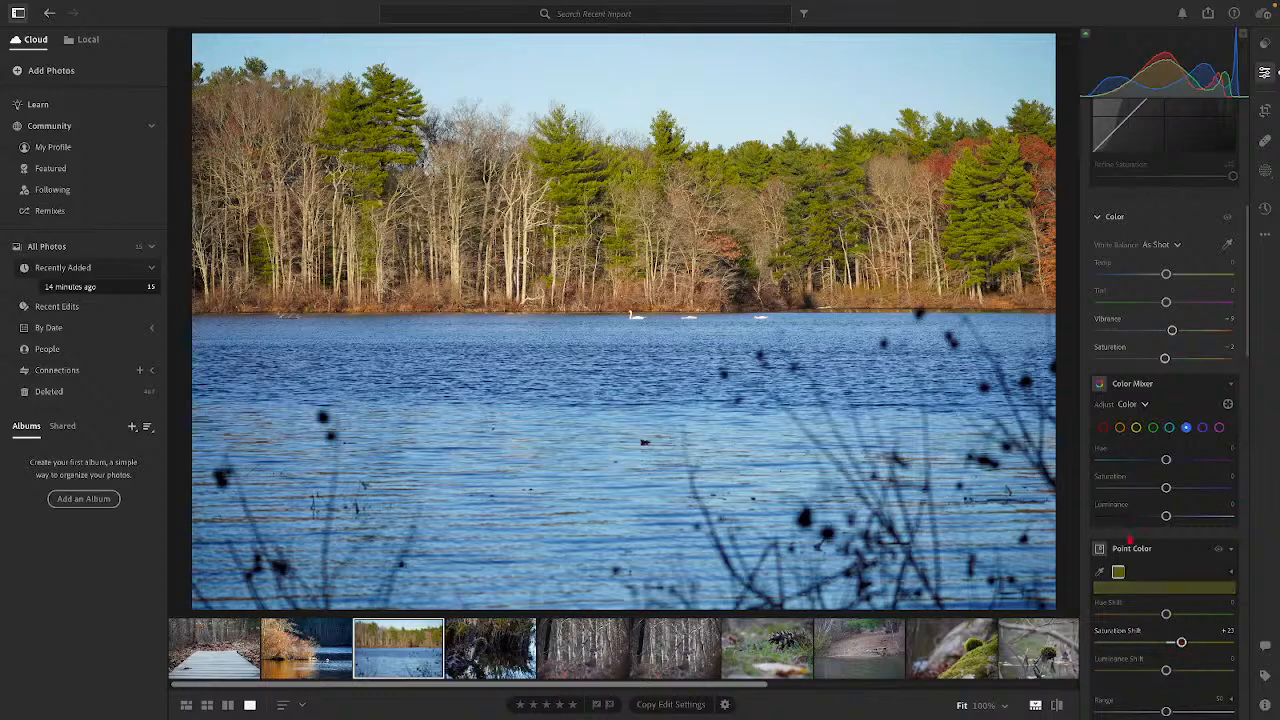
Step: Add a second Point Color sample from the red foliage on the far shore and set its Saturation Shift to about +8
click(1100, 571)
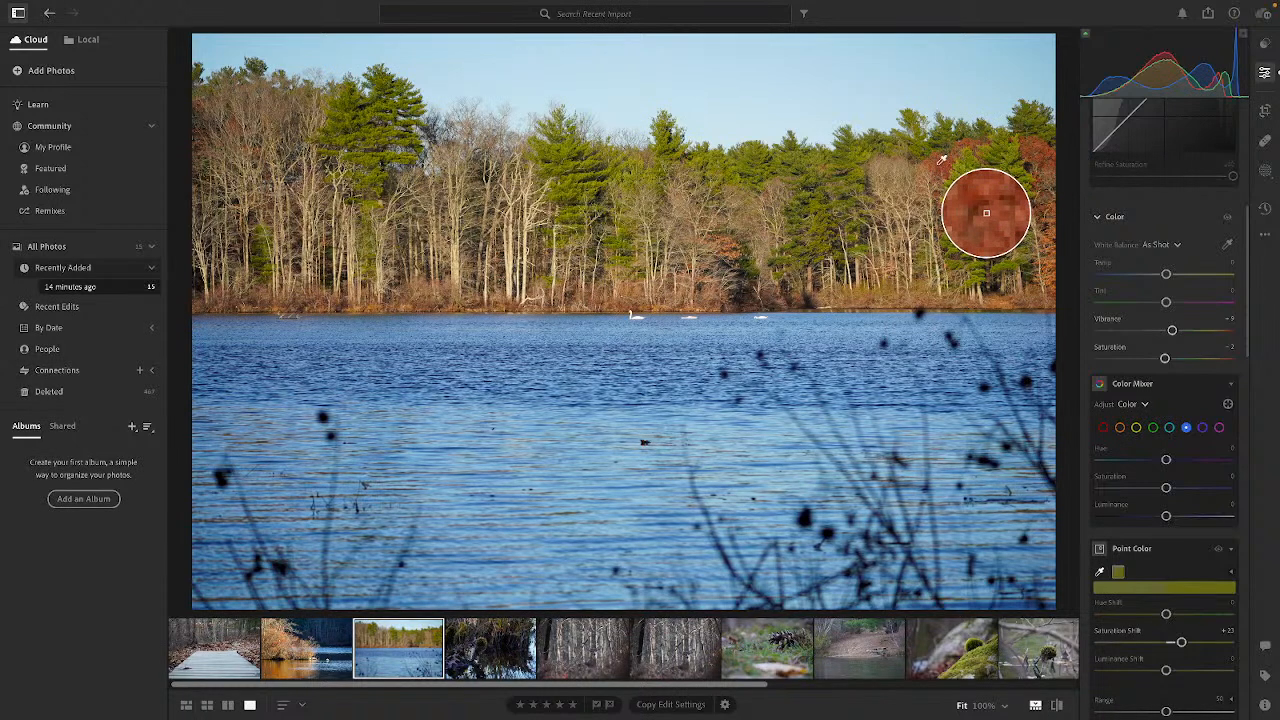
click(986, 213)
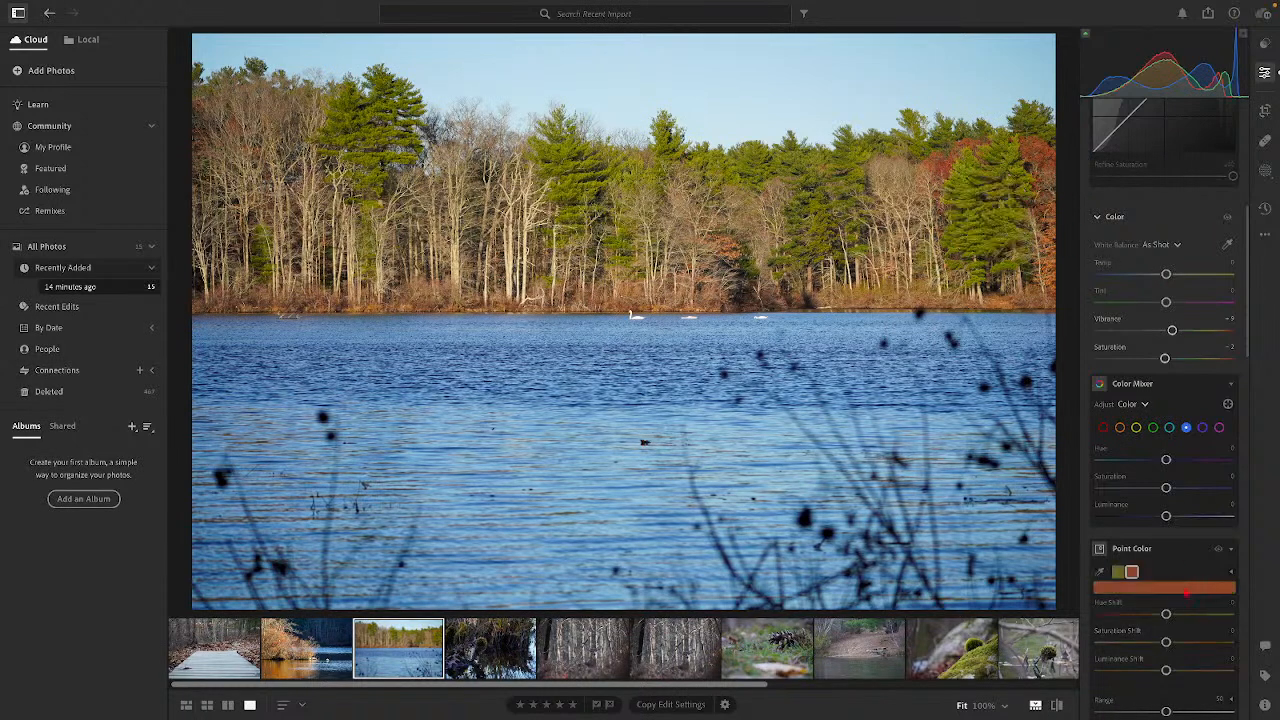
drag(1166, 643, 1171, 643)
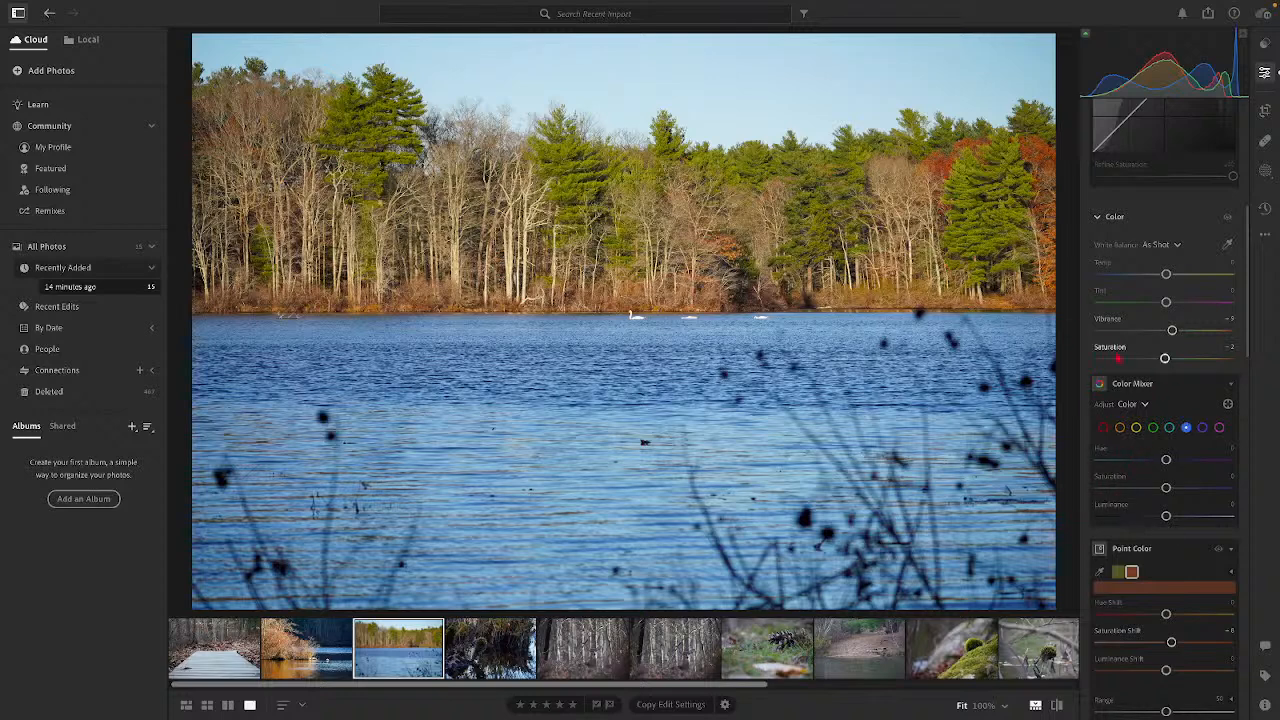
Step: Lower the lake photo's Blacks slightly and show its versions
scroll(1122, 356, up, 5)
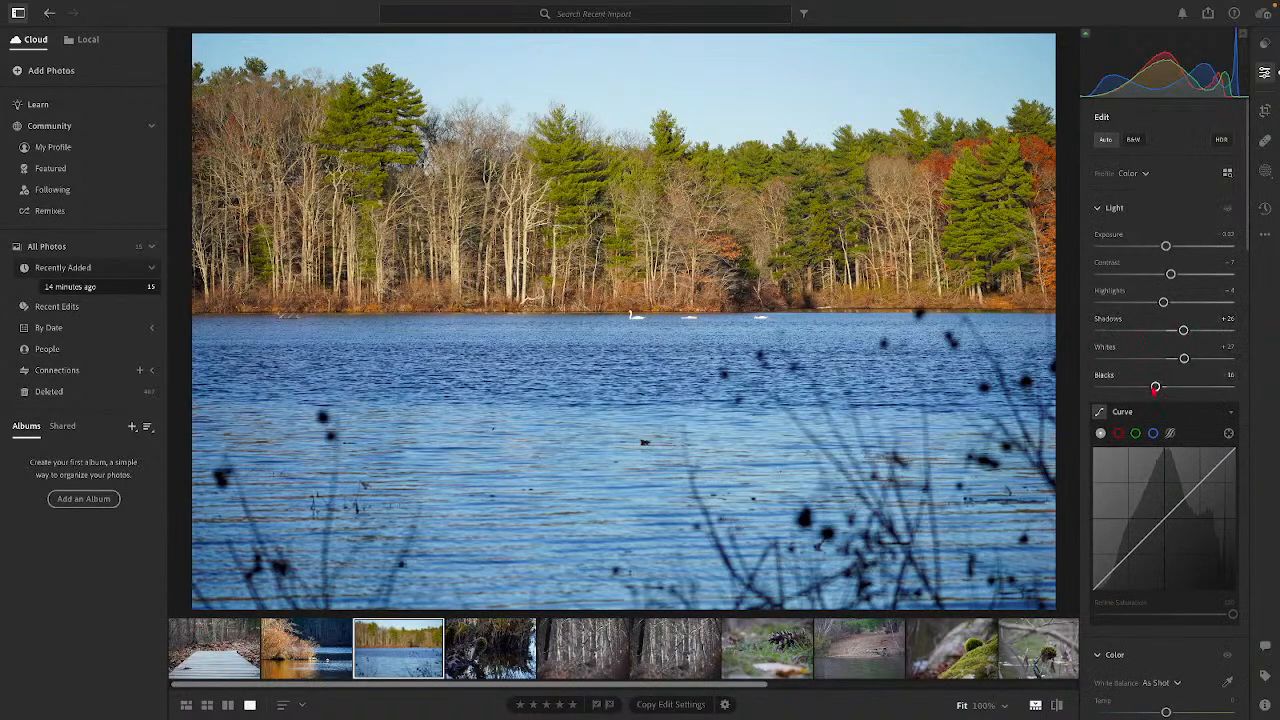
drag(1155, 388, 1150, 388)
click(1265, 208)
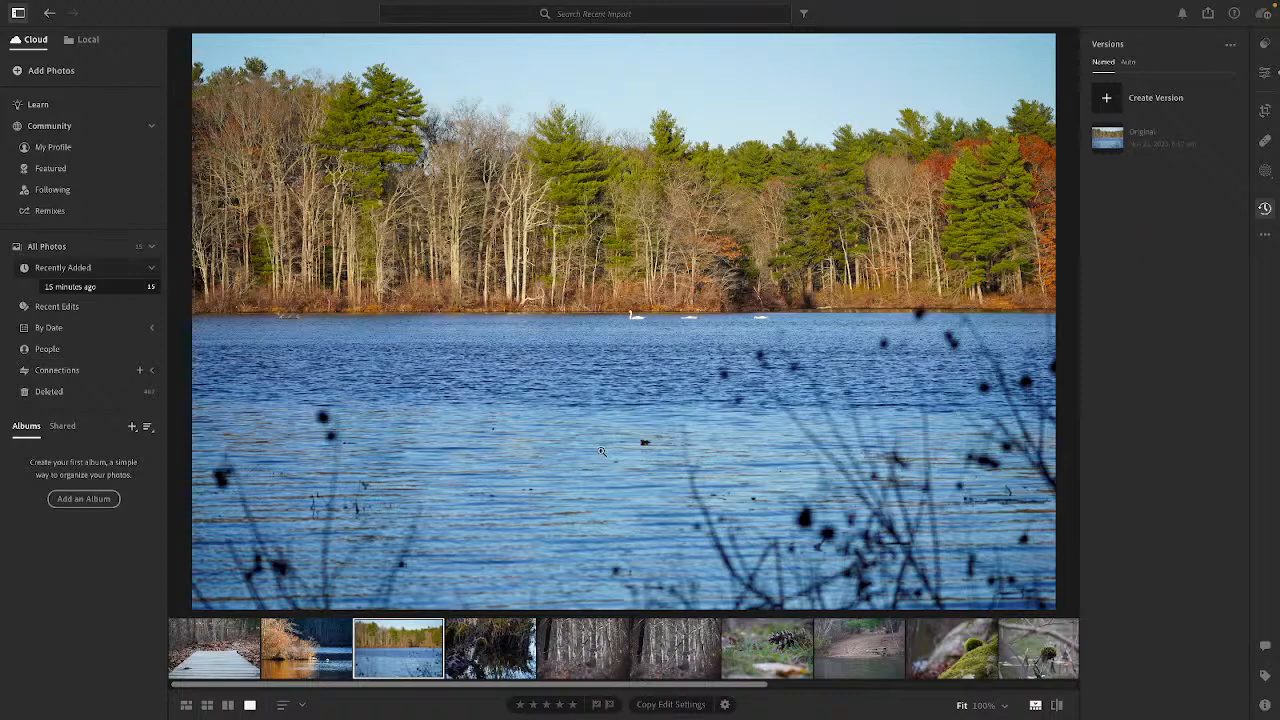
Step: Open the photo of the mossy stump in dark water, apply Auto edit settings and set Blacks to about -40
click(499, 642)
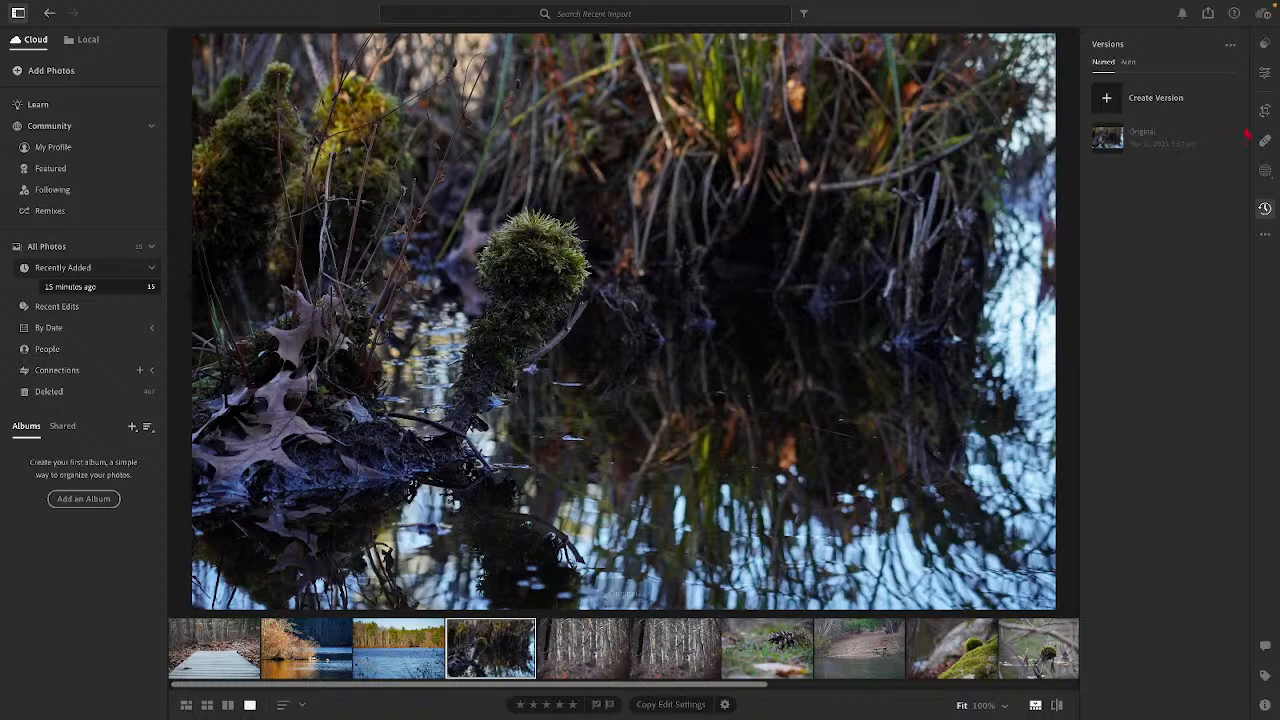
click(1264, 73)
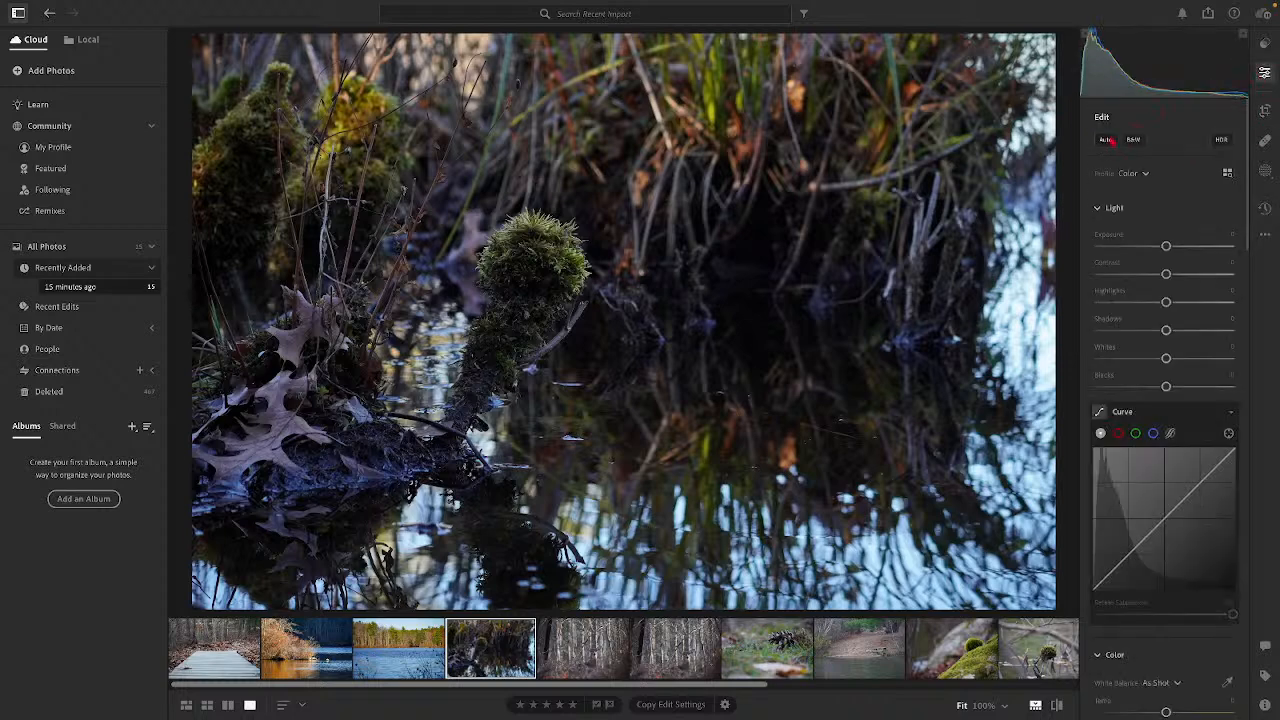
click(1108, 140)
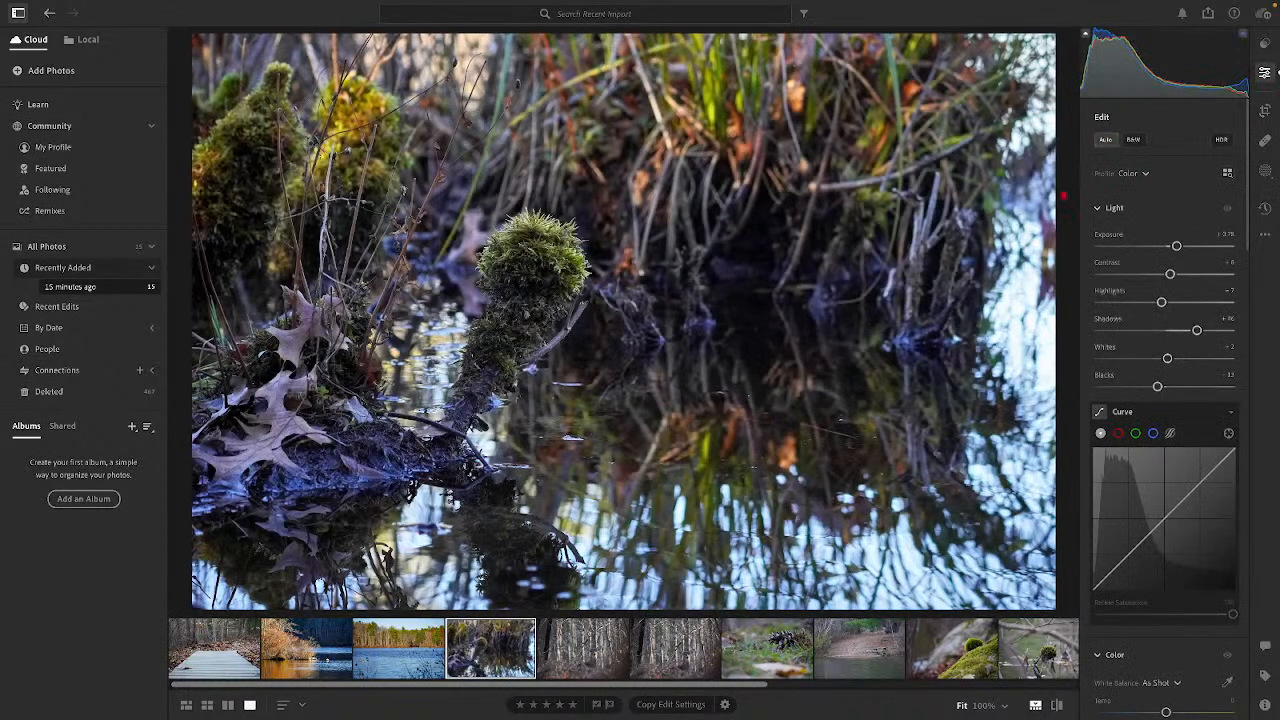
drag(1157, 386, 1139, 387)
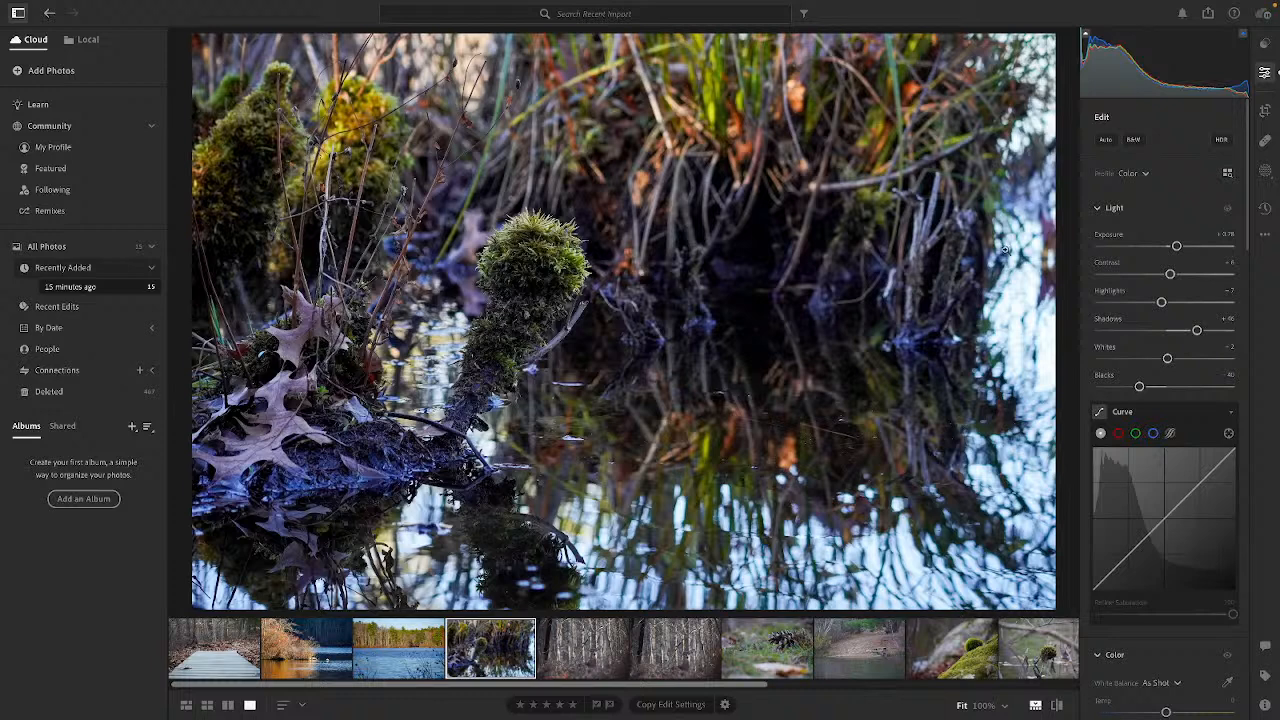
Step: Sample the moss green beside the stump with Point Color and set its Saturation Shift to about +32
scroll(1171, 345, down, 5)
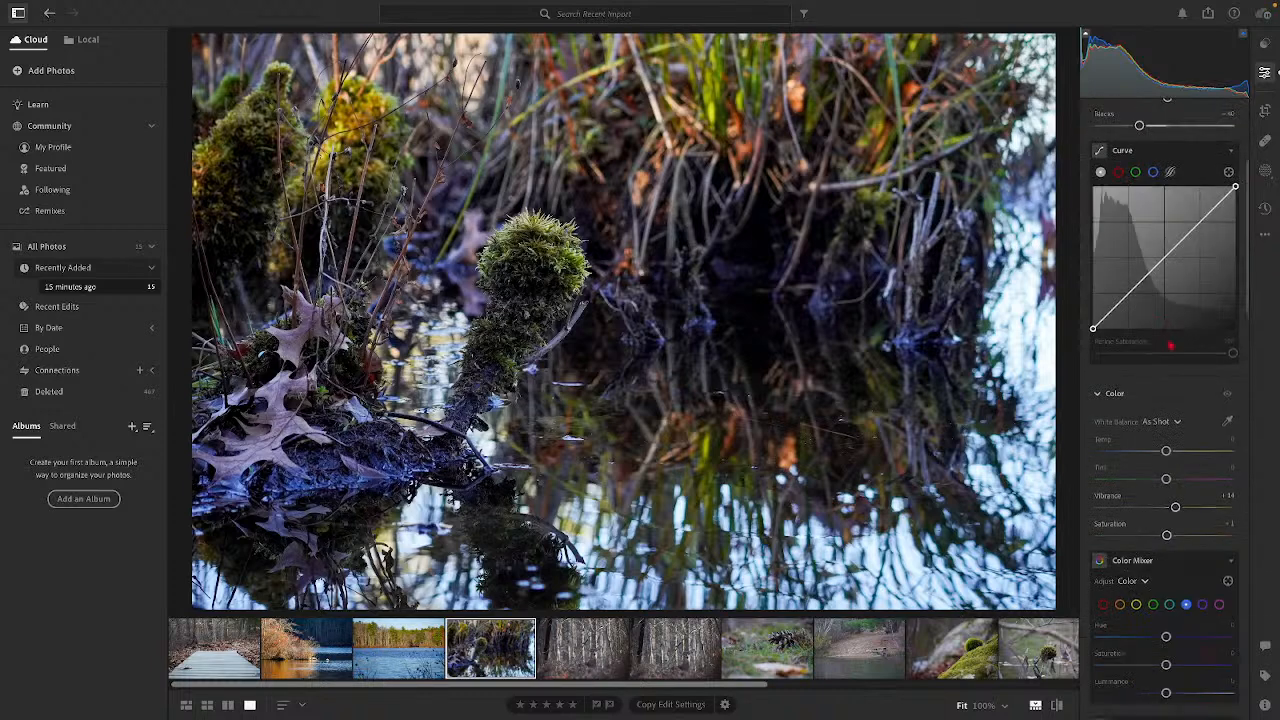
scroll(1171, 345, down, 6)
scroll(1175, 345, up, 10)
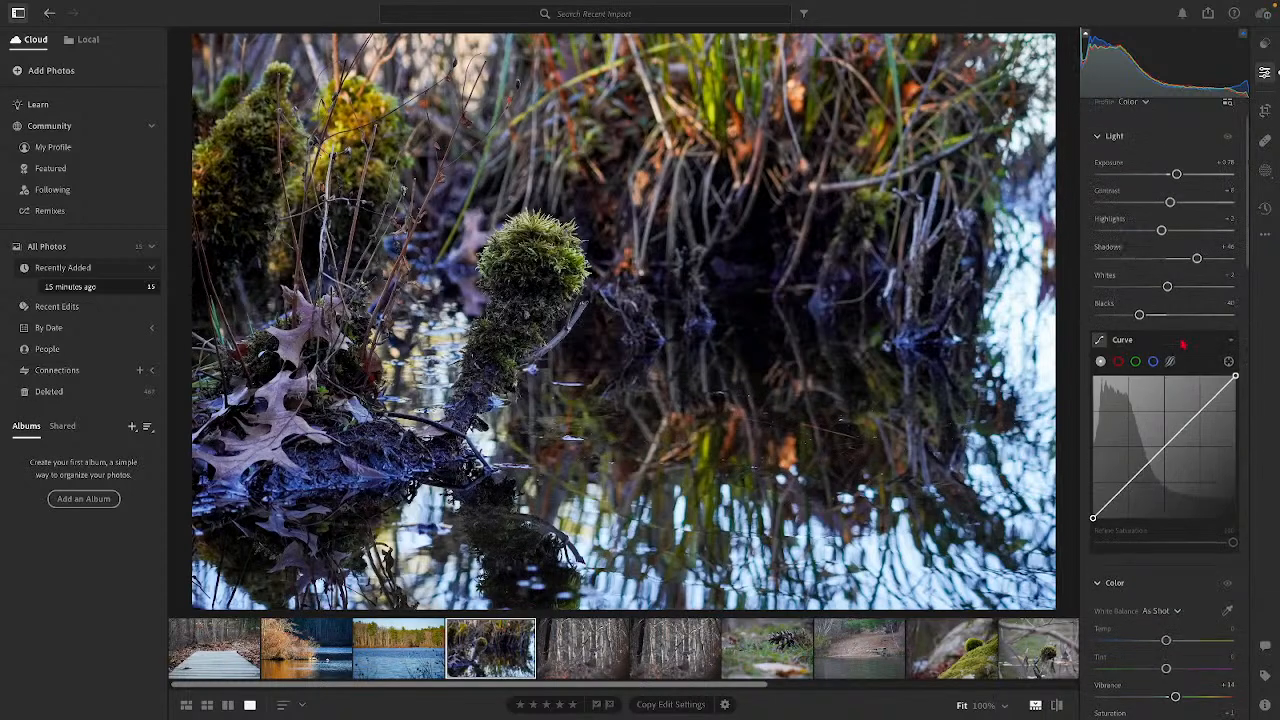
scroll(1186, 340, down, 8)
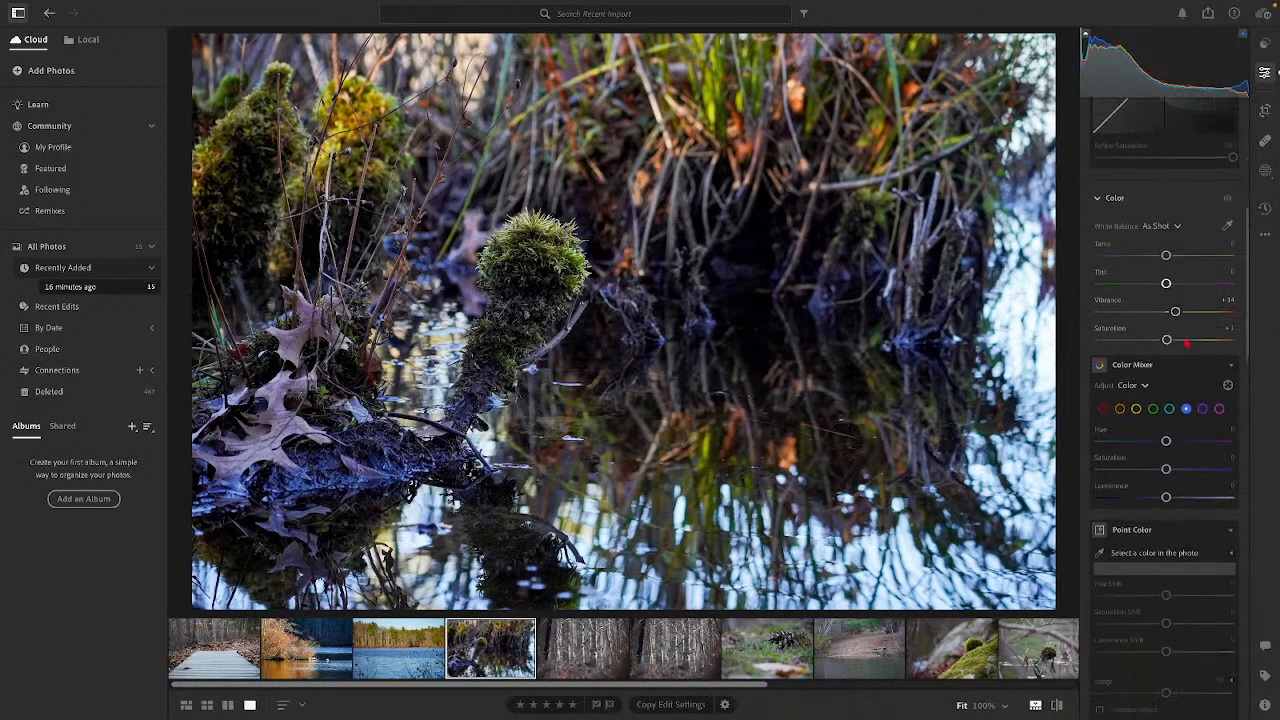
click(1101, 501)
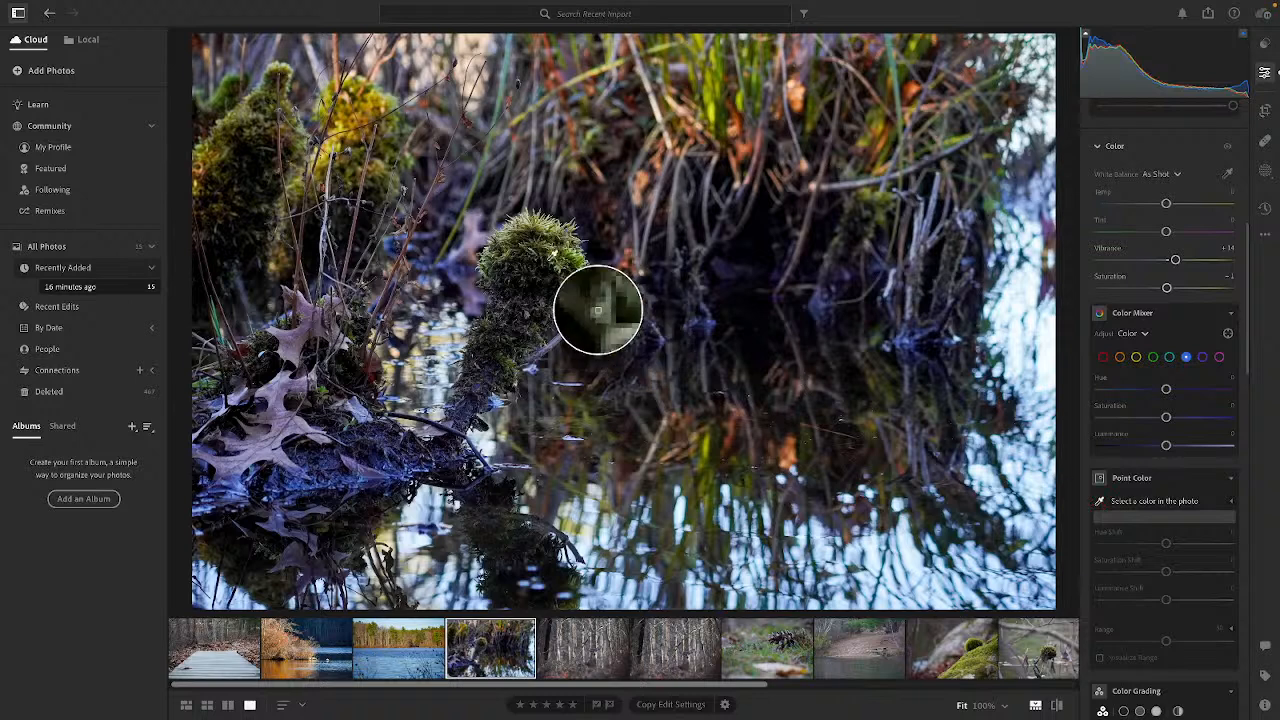
click(614, 302)
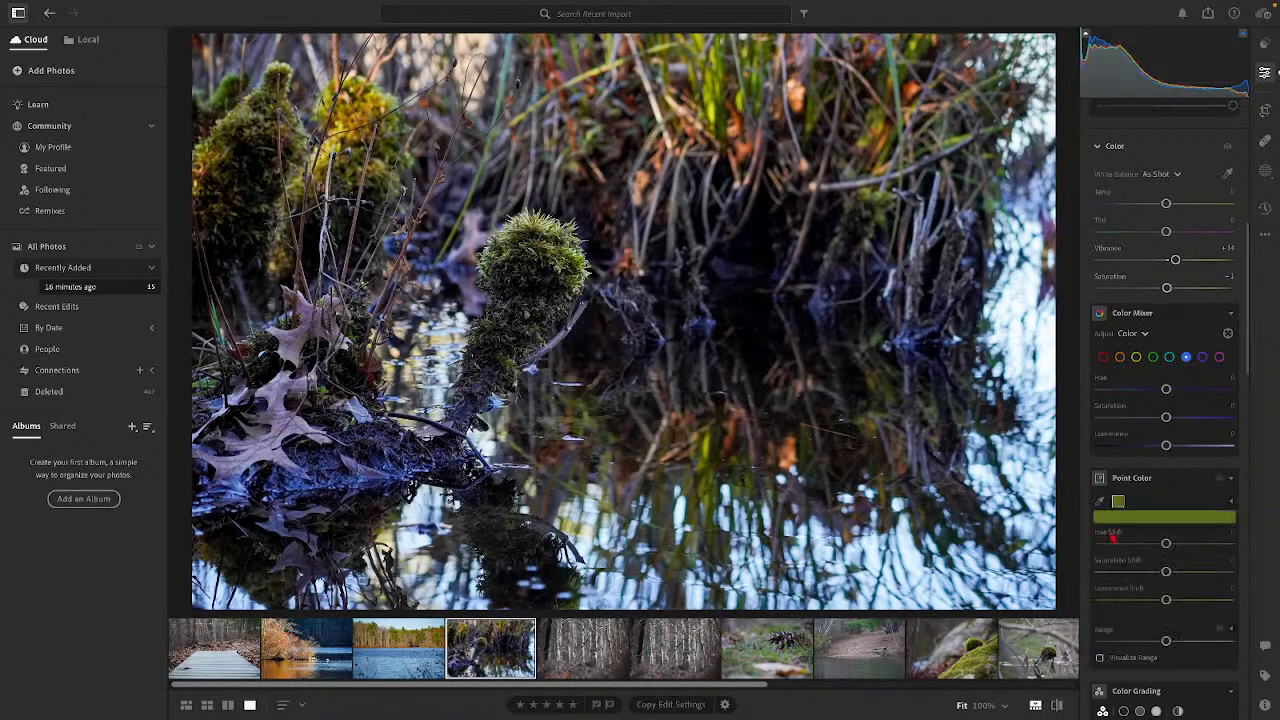
drag(1166, 572, 1186, 573)
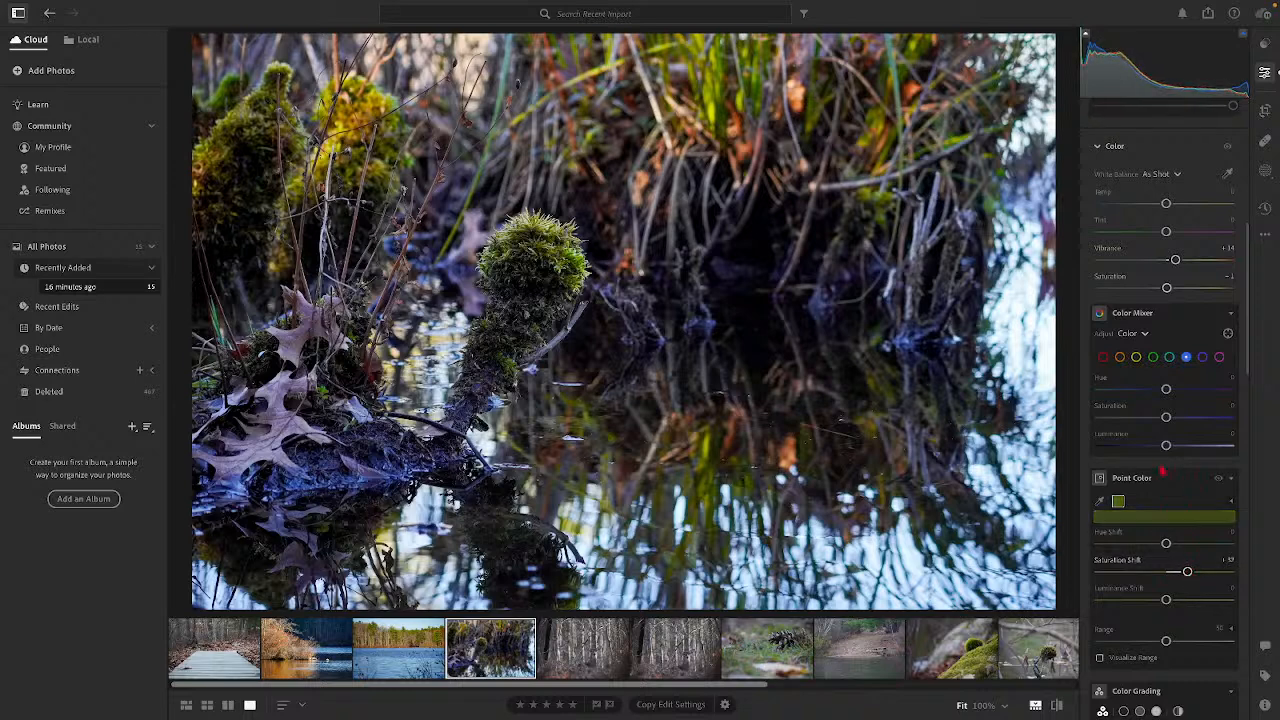
Step: Add a Point Color sample from the orange leaf above the water and set its Saturation Shift to about +46
click(1101, 501)
click(795, 100)
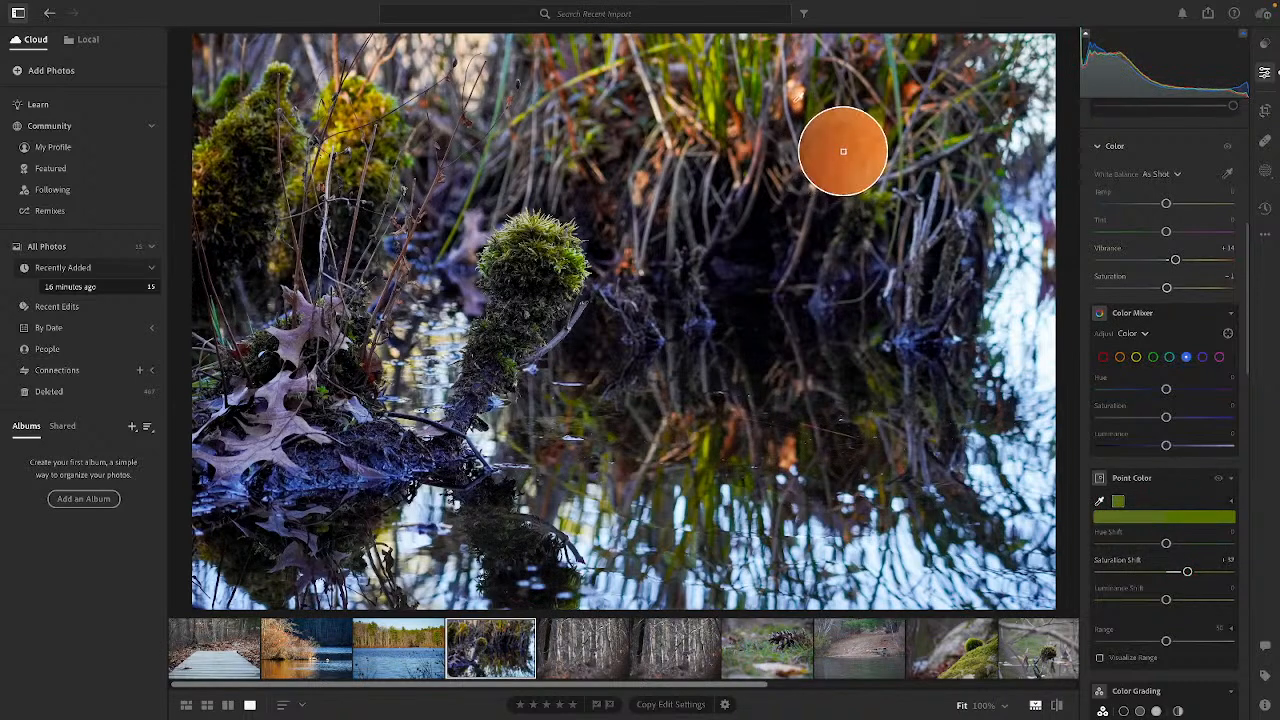
drag(1166, 571, 1197, 572)
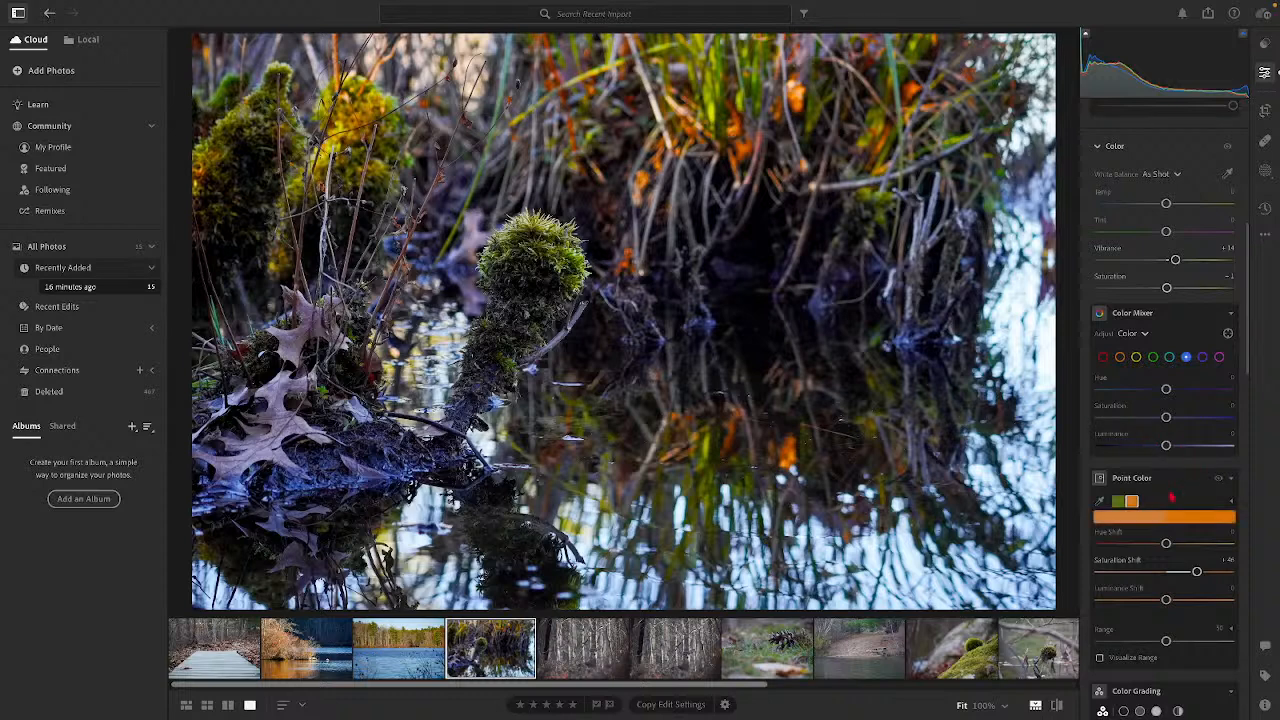
Step: Add a Point Color sample from the yellow-green grass blades and set its Saturation Shift to about +21
click(1100, 501)
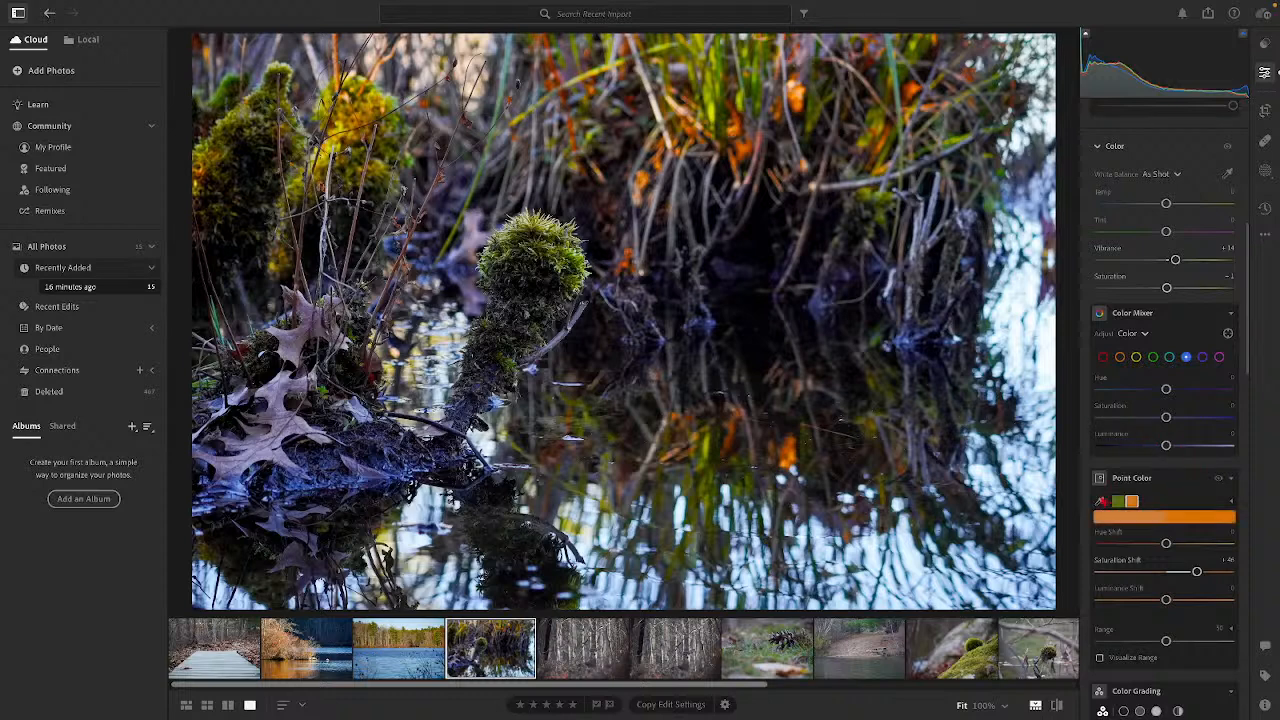
click(714, 67)
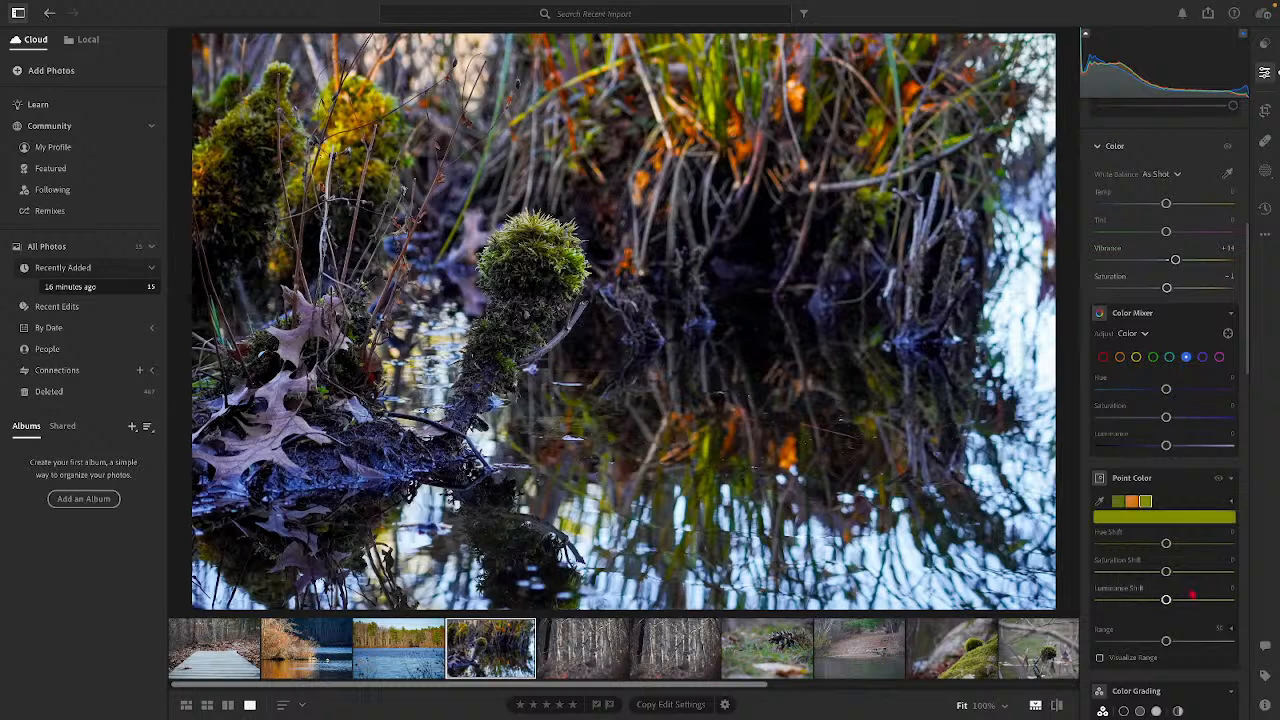
drag(1166, 571, 1182, 574)
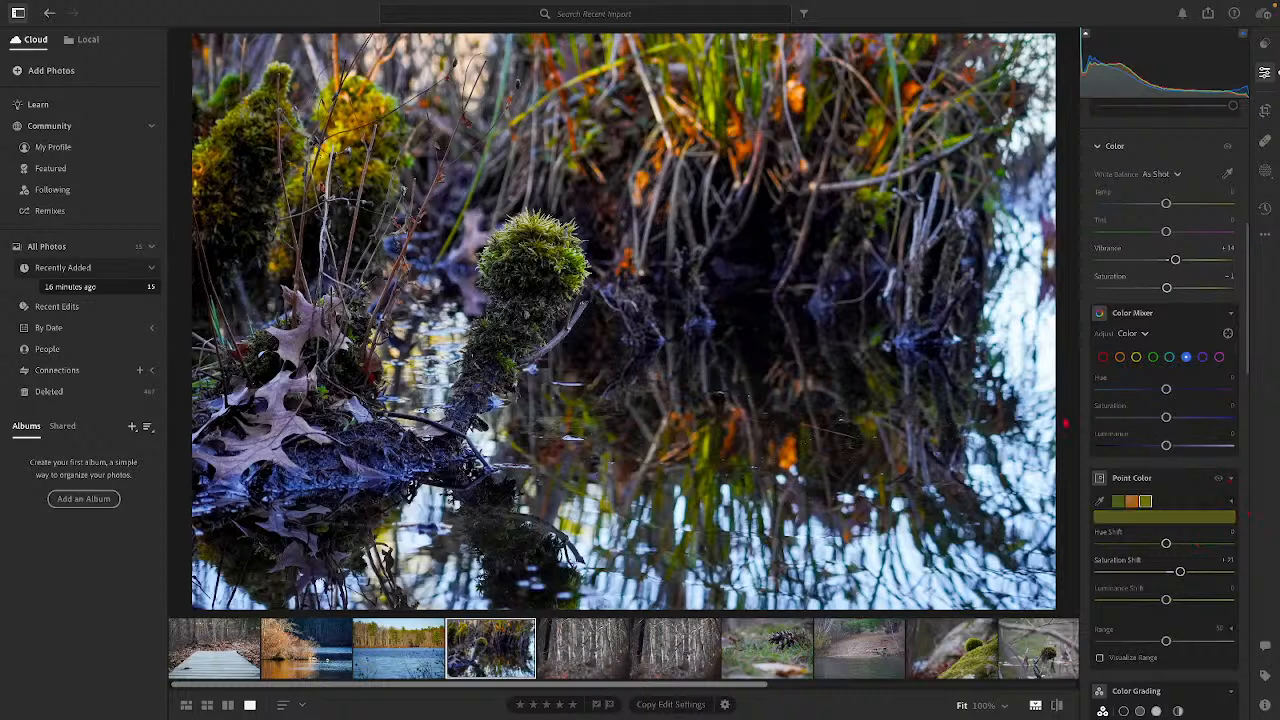
Step: Crop the photo tightly around the mossy stump, keeping the oak leaves and yellow moss in frame, and apply the crop
key(c)
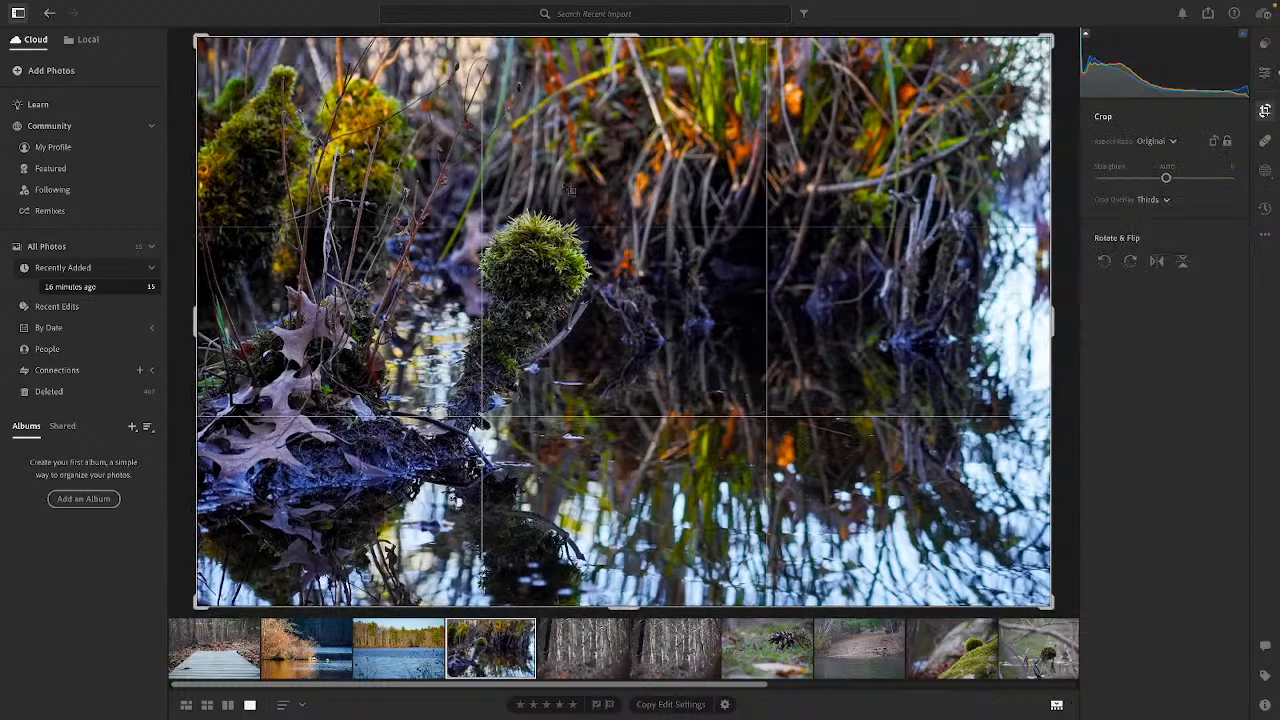
drag(1047, 40, 880, 133)
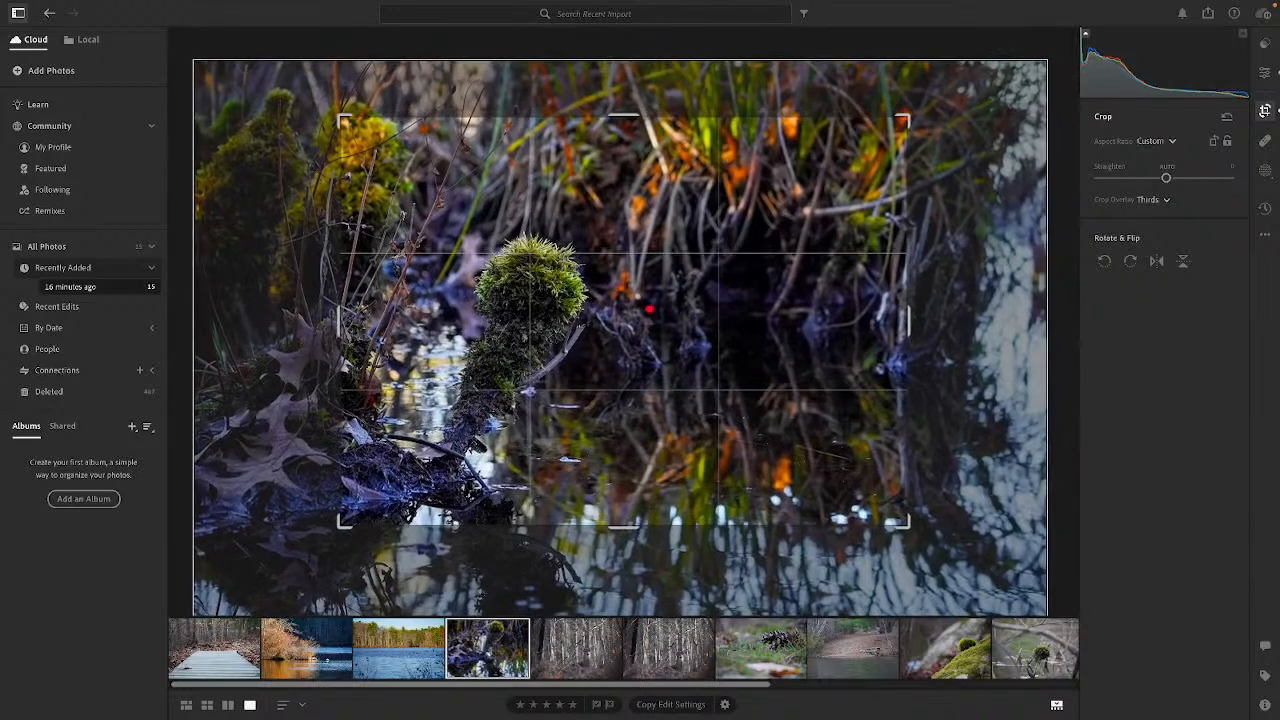
drag(648, 315, 877, 287)
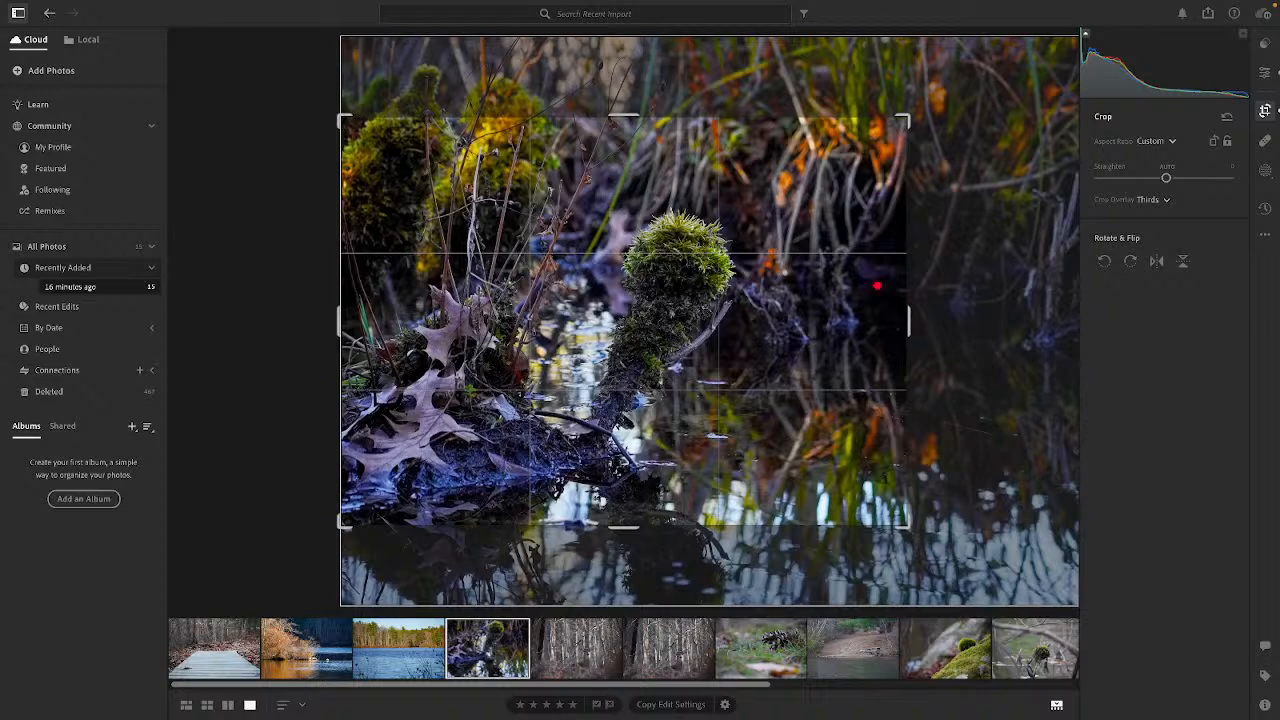
click(420, 342)
double_click(286, 343)
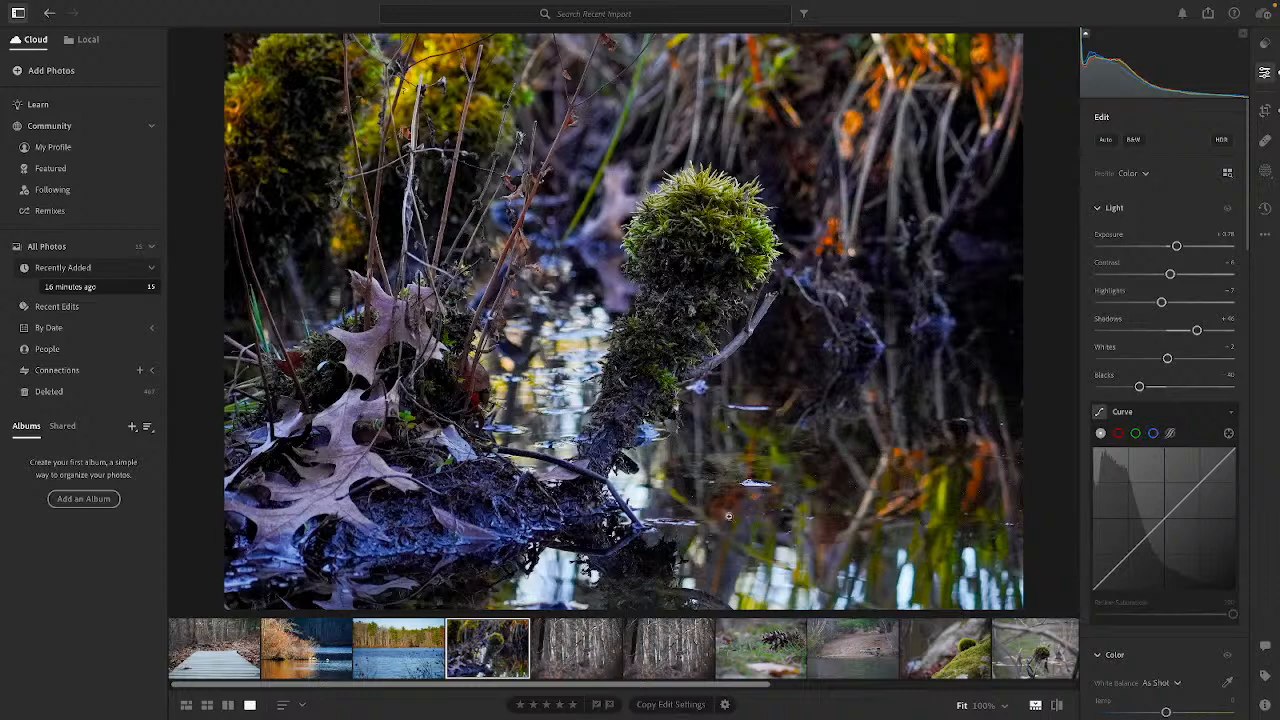
Step: Compare the two similar deer photos by switching back and forth between them, ending on the second one
click(555, 632)
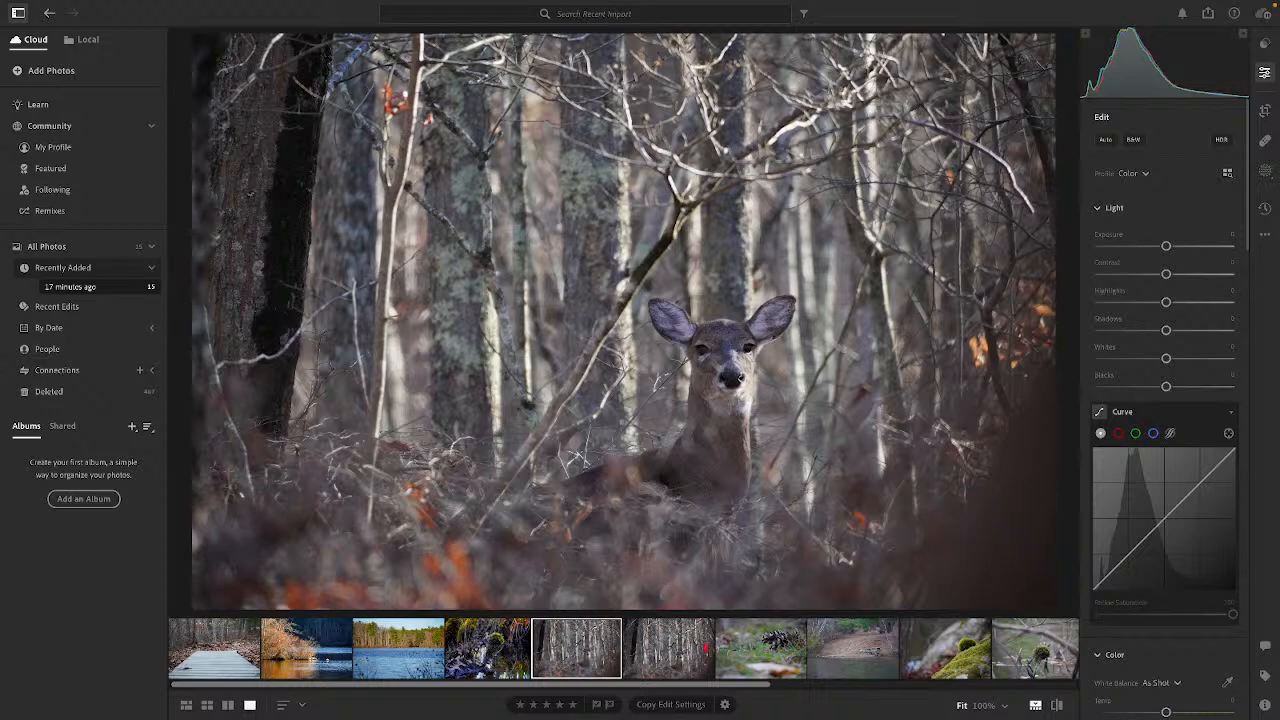
click(636, 652)
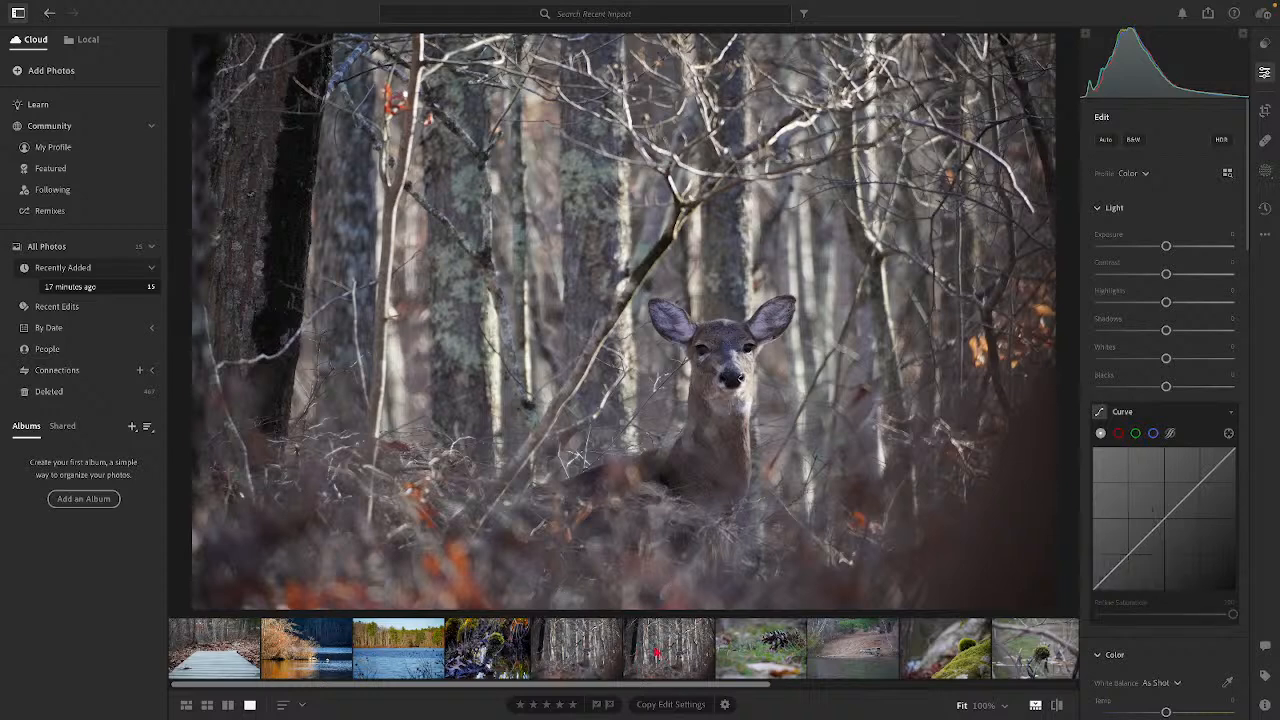
click(592, 655)
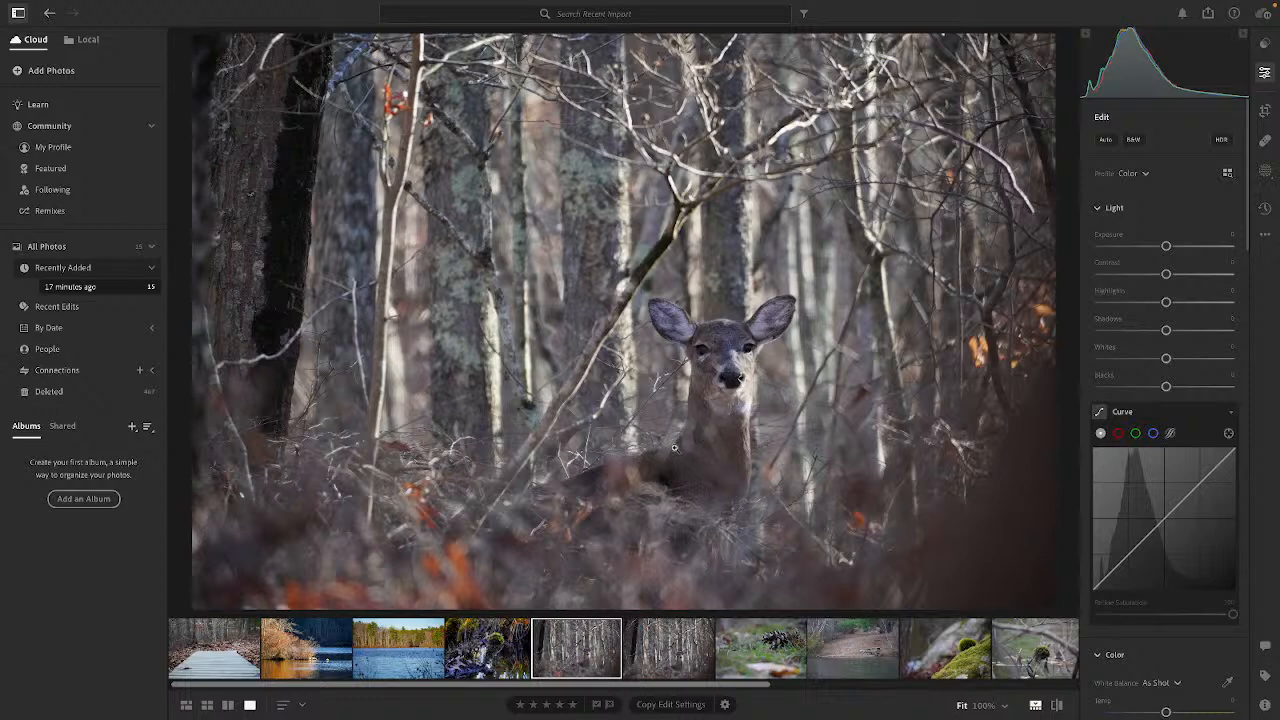
key(Right)
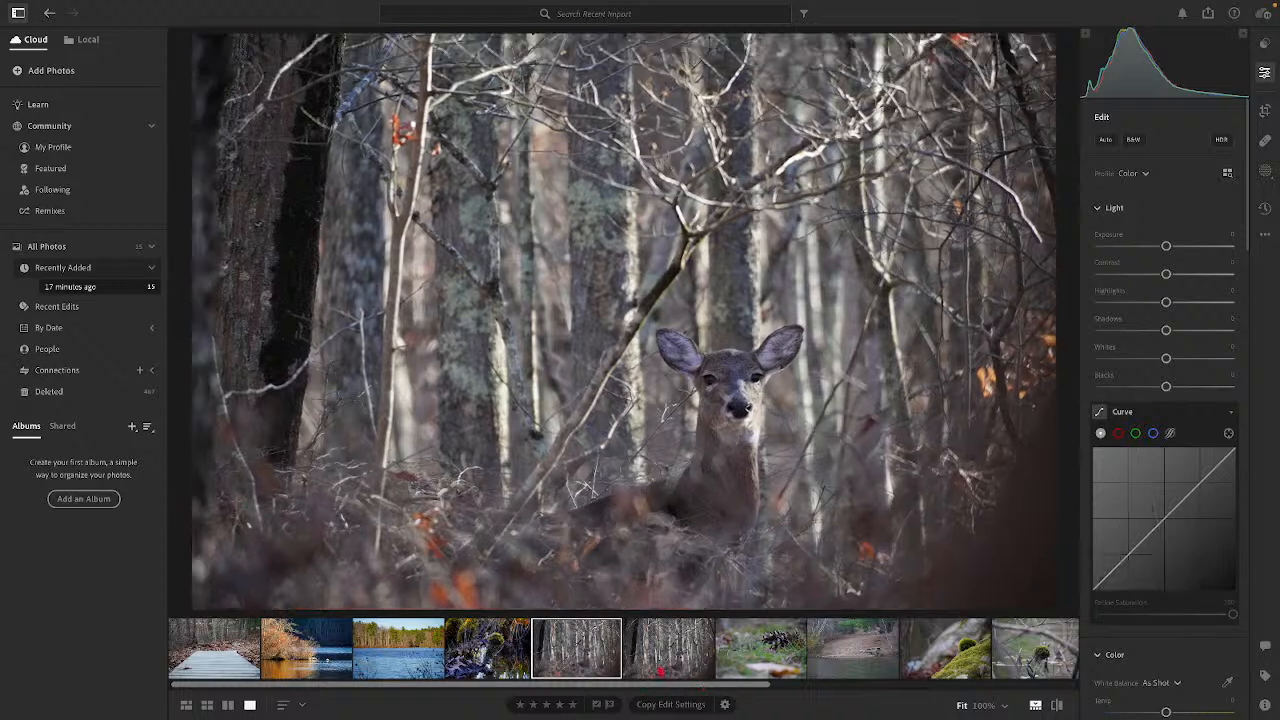
key(Left)
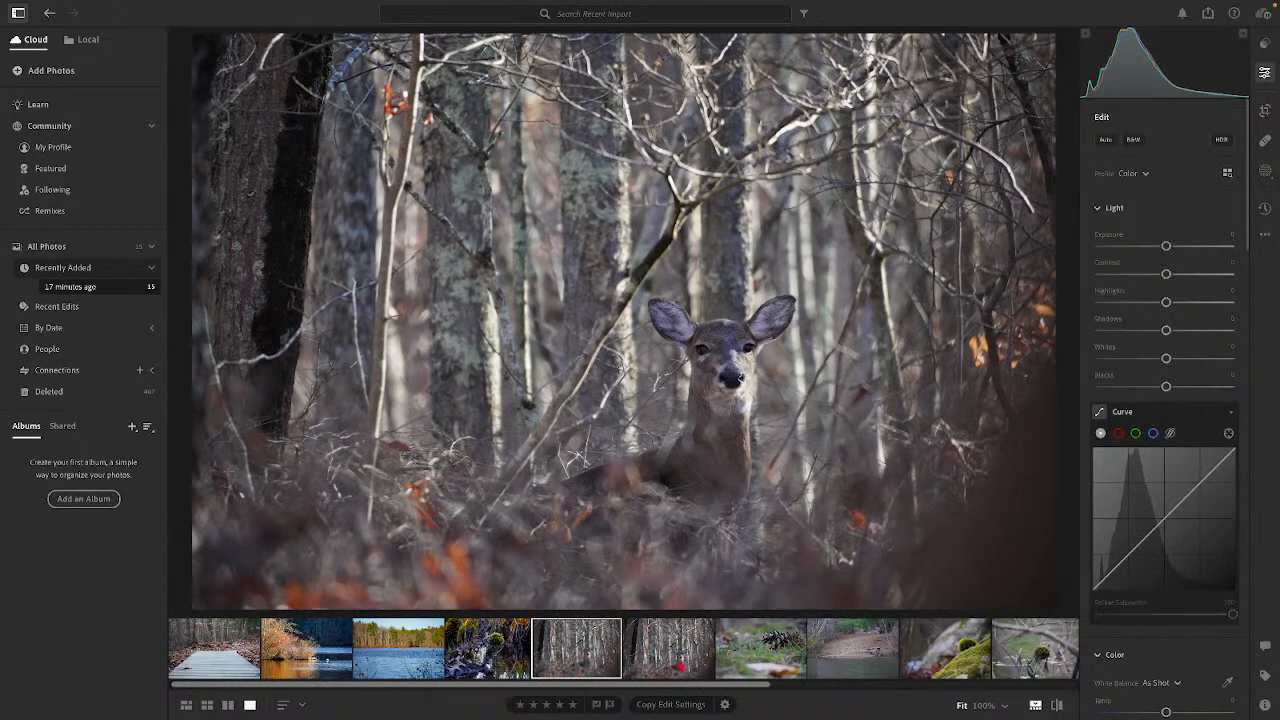
key(Right)
click(590, 665)
click(688, 660)
click(613, 661)
click(666, 645)
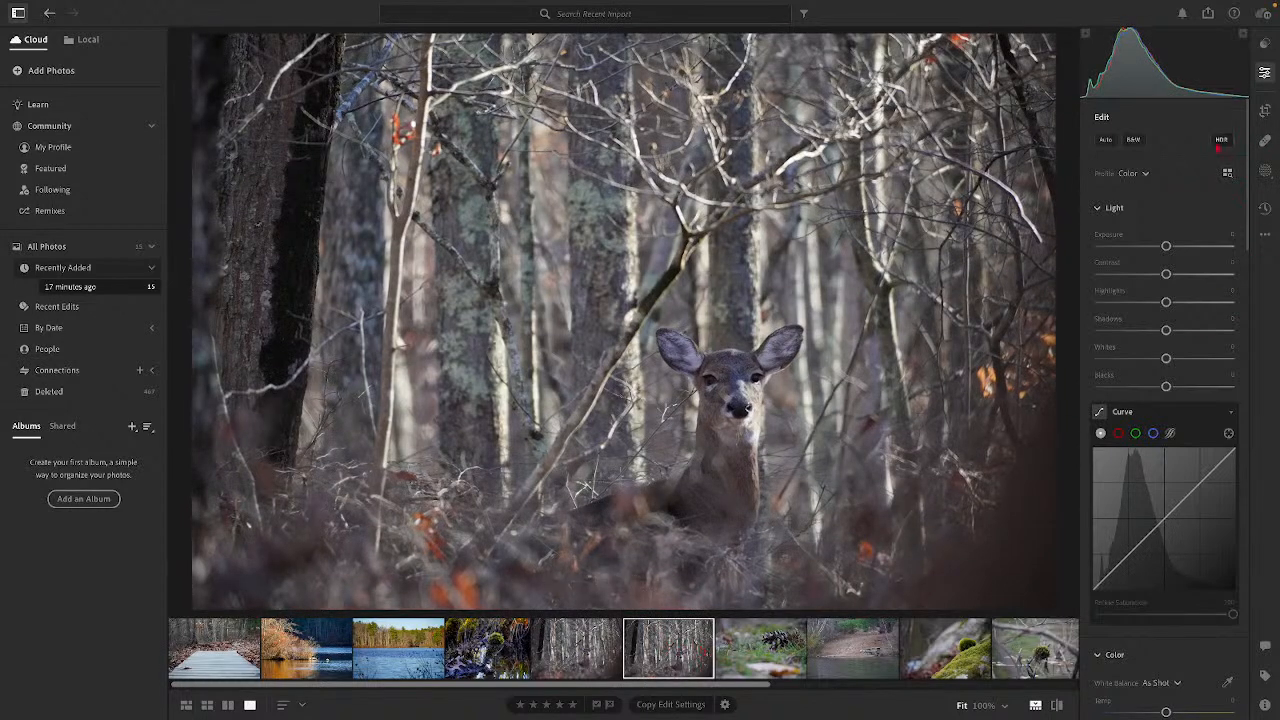
Step: Apply Auto edit settings to the second deer photo, then set Blacks to about -30 and Exposure to about +0.18
click(1105, 140)
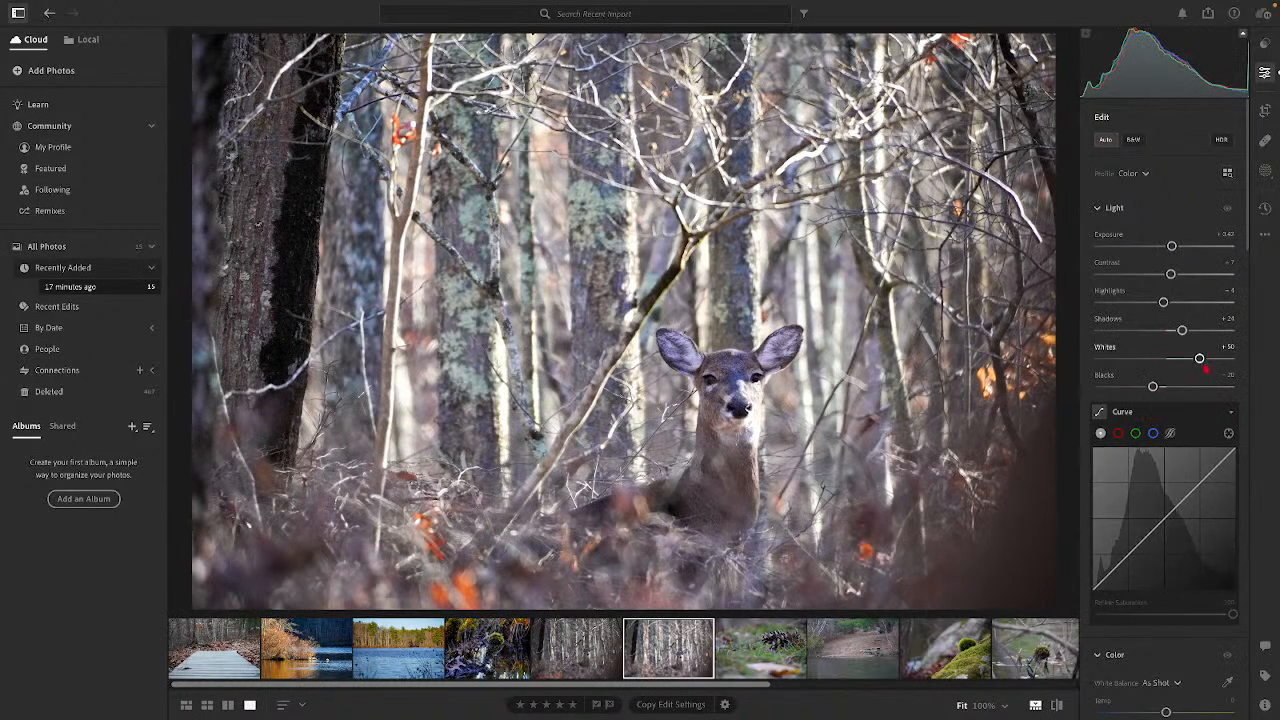
drag(1153, 386, 1146, 386)
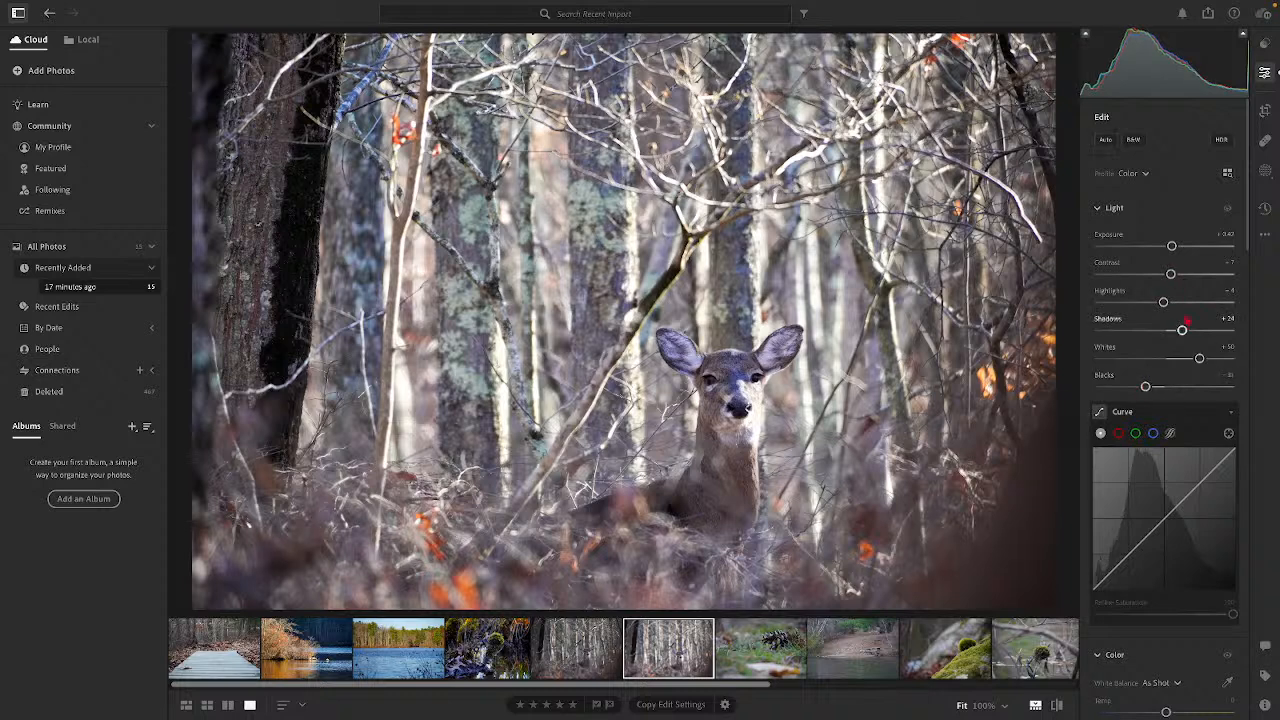
drag(1172, 246, 1168, 246)
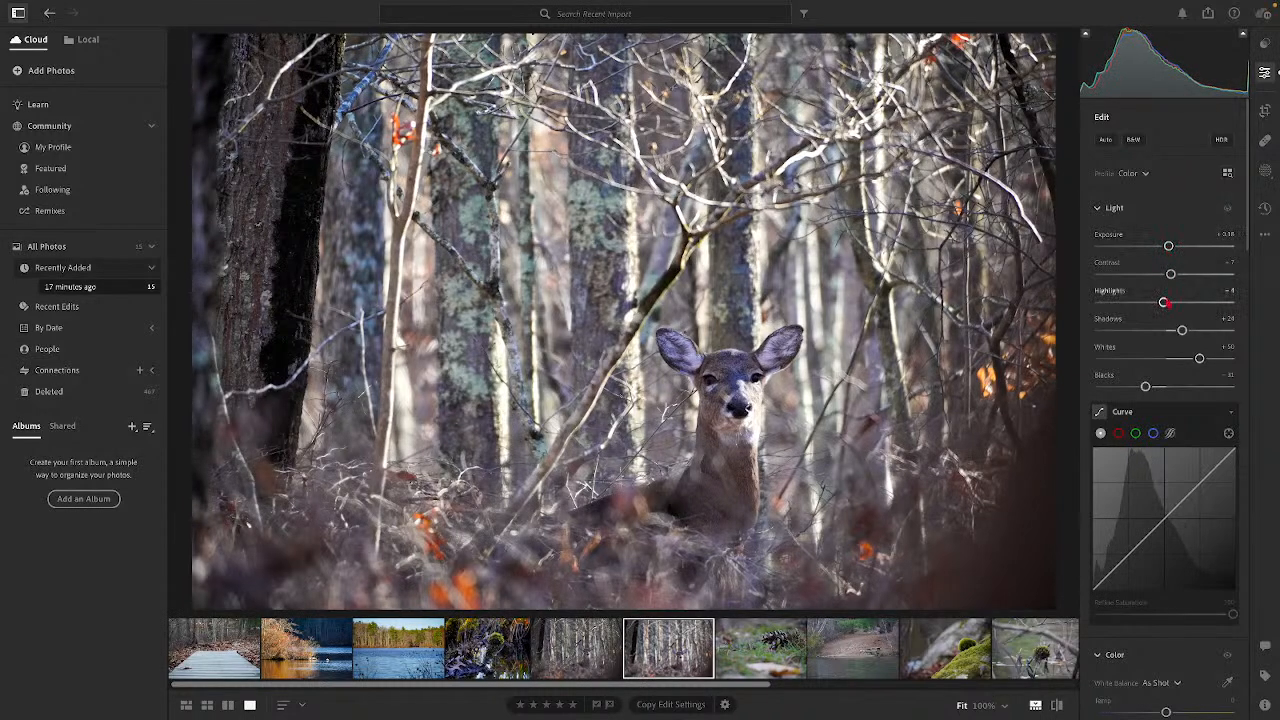
Step: Set the second deer photo's Highlights to about -22 and create a Subject mask over the deer
drag(1163, 302, 1152, 303)
click(1265, 172)
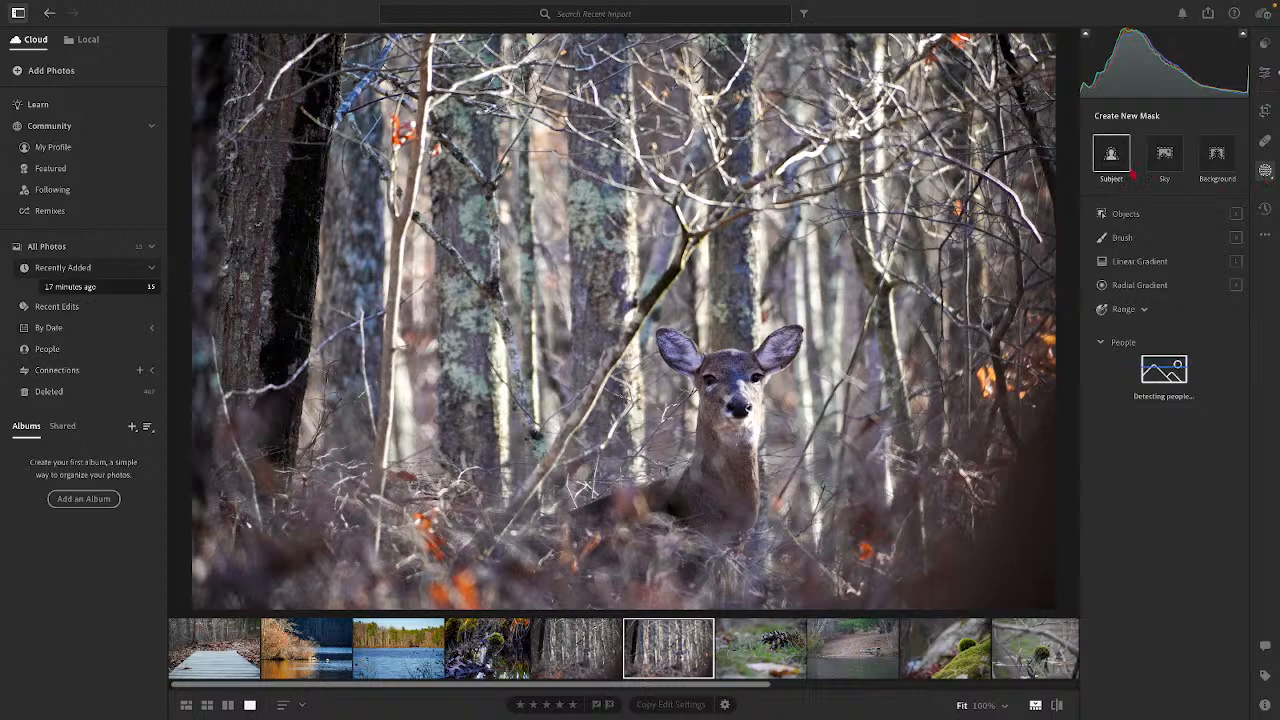
click(1103, 182)
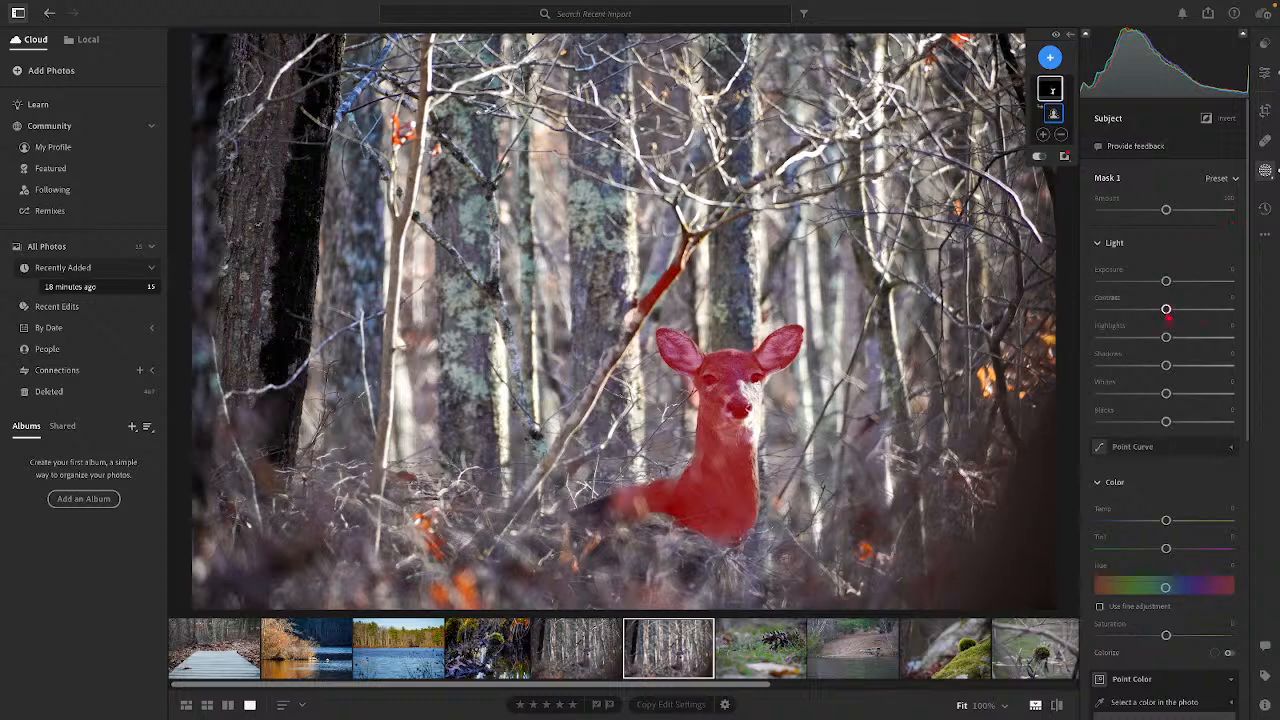
click(1043, 134)
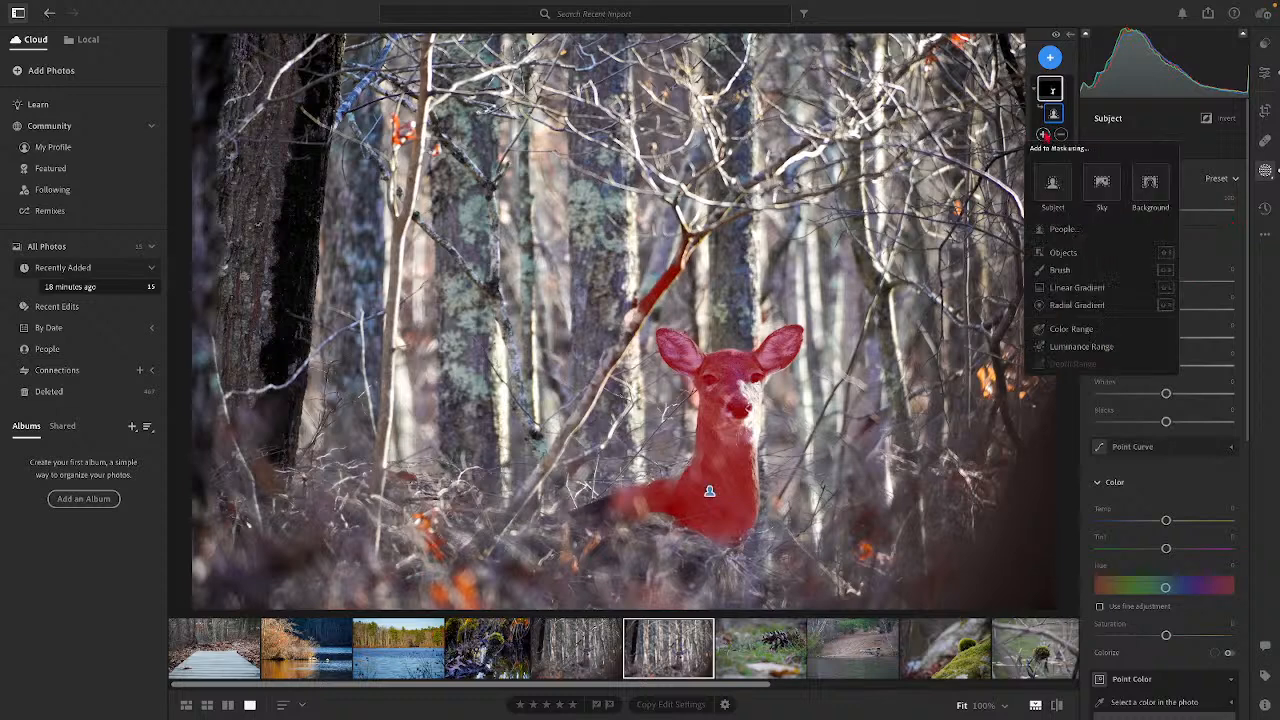
click(1063, 230)
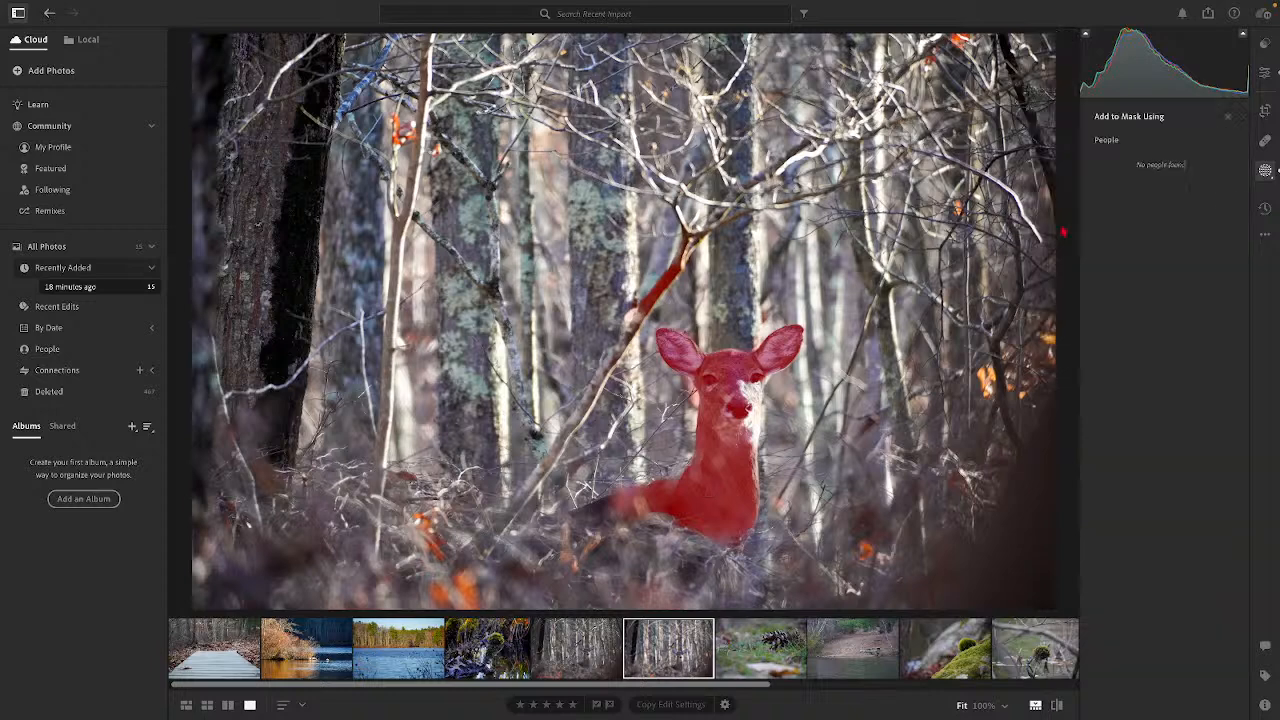
click(1227, 119)
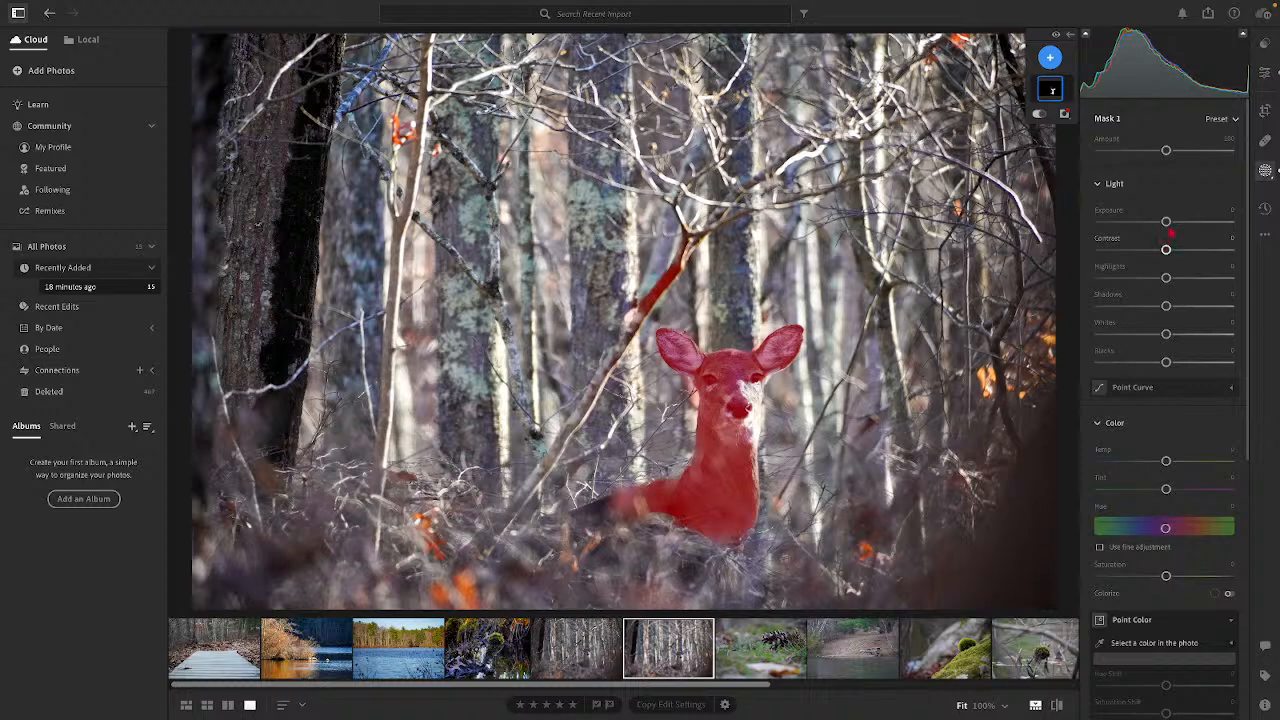
Step: Raise Exposure slightly and lower Shadows and Blacks within the deer mask, and return to the whole-photo edit settings
drag(1166, 221, 1169, 222)
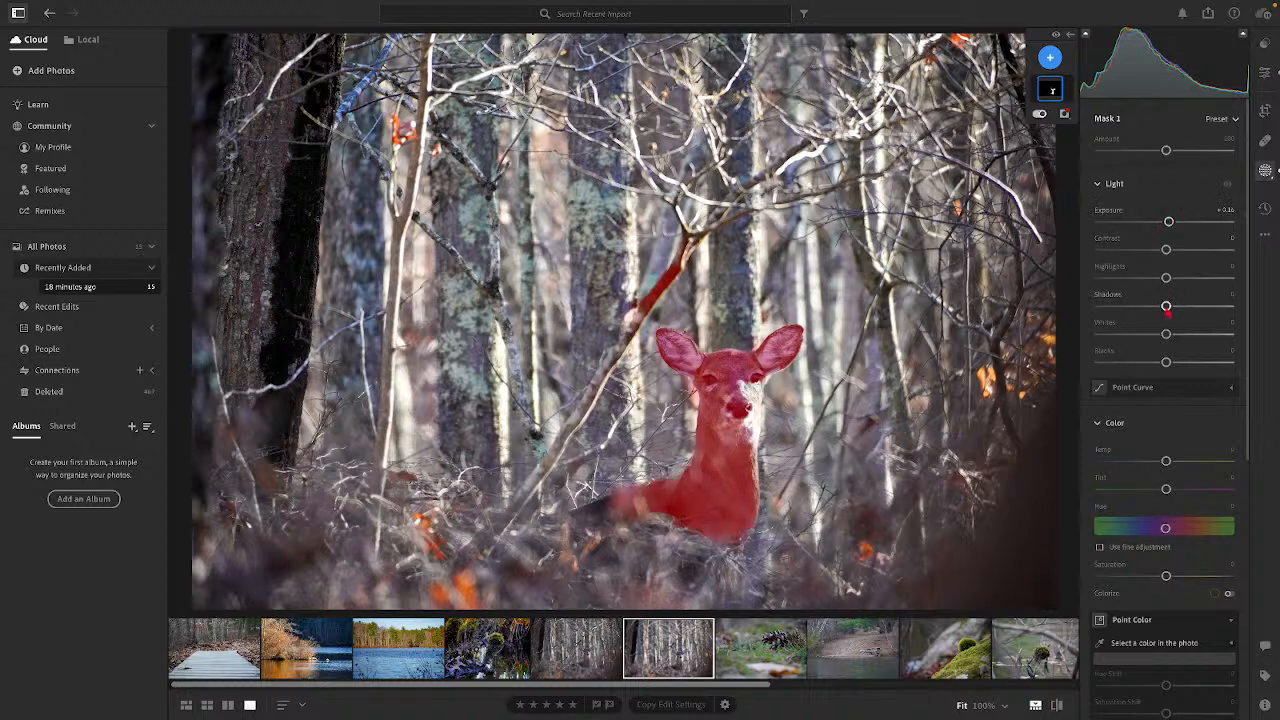
drag(1166, 307, 1155, 306)
drag(1167, 362, 1162, 362)
drag(1168, 221, 1170, 221)
click(1264, 74)
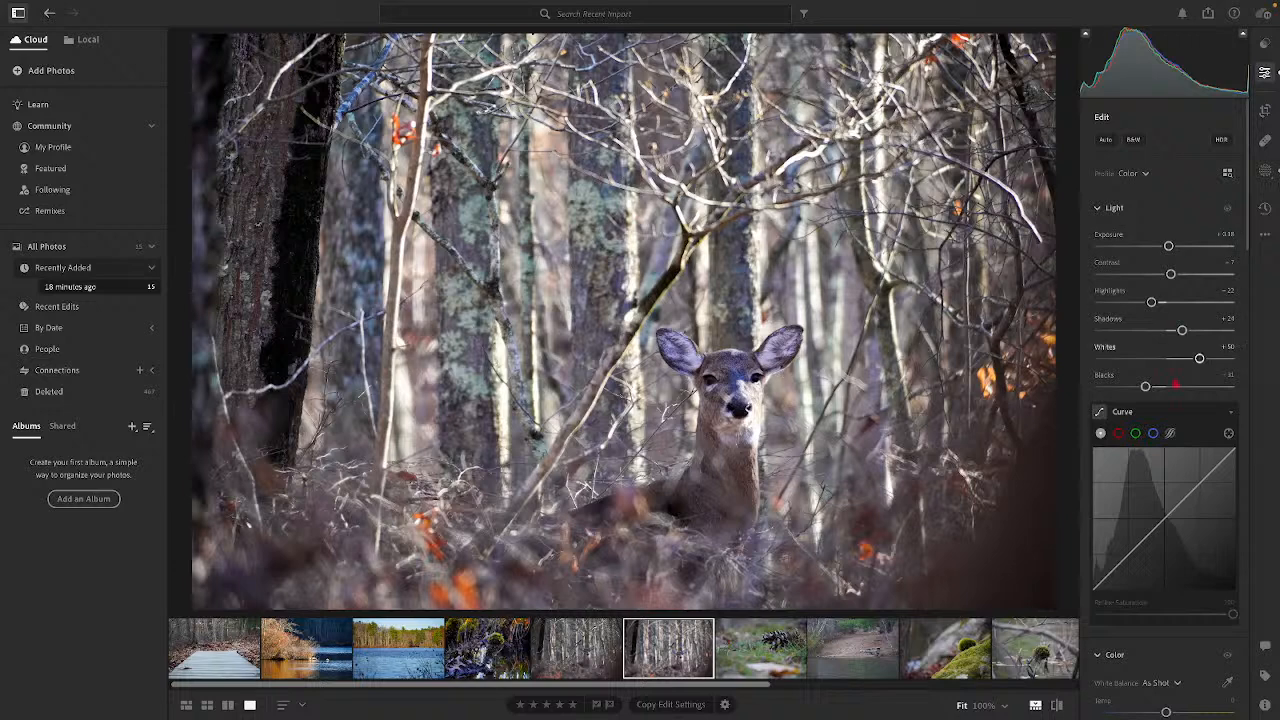
Step: Raise the deer photo's overall Saturation slightly, set Contrast to about +26, and view its versions to compare with the original
scroll(1199, 358, down, 5)
scroll(1157, 459, down, 1)
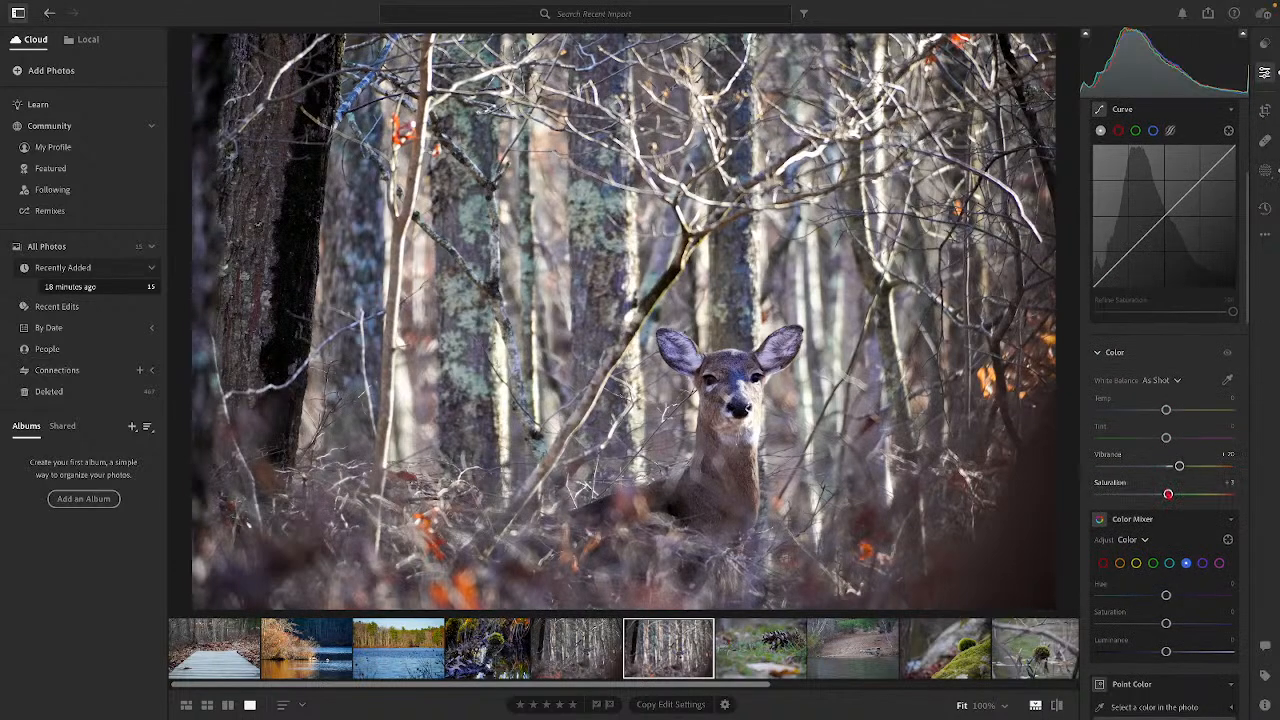
drag(1170, 494, 1173, 494)
scroll(1171, 276, up, 5)
drag(1171, 275, 1183, 275)
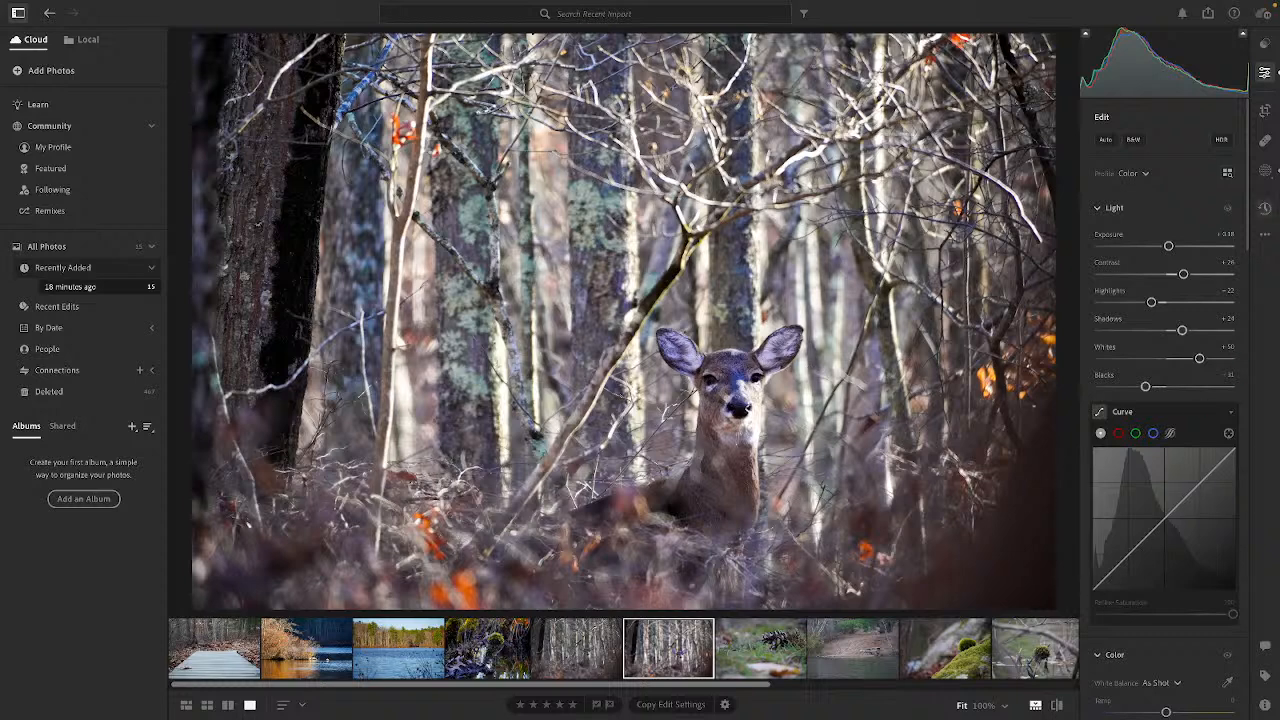
click(1264, 208)
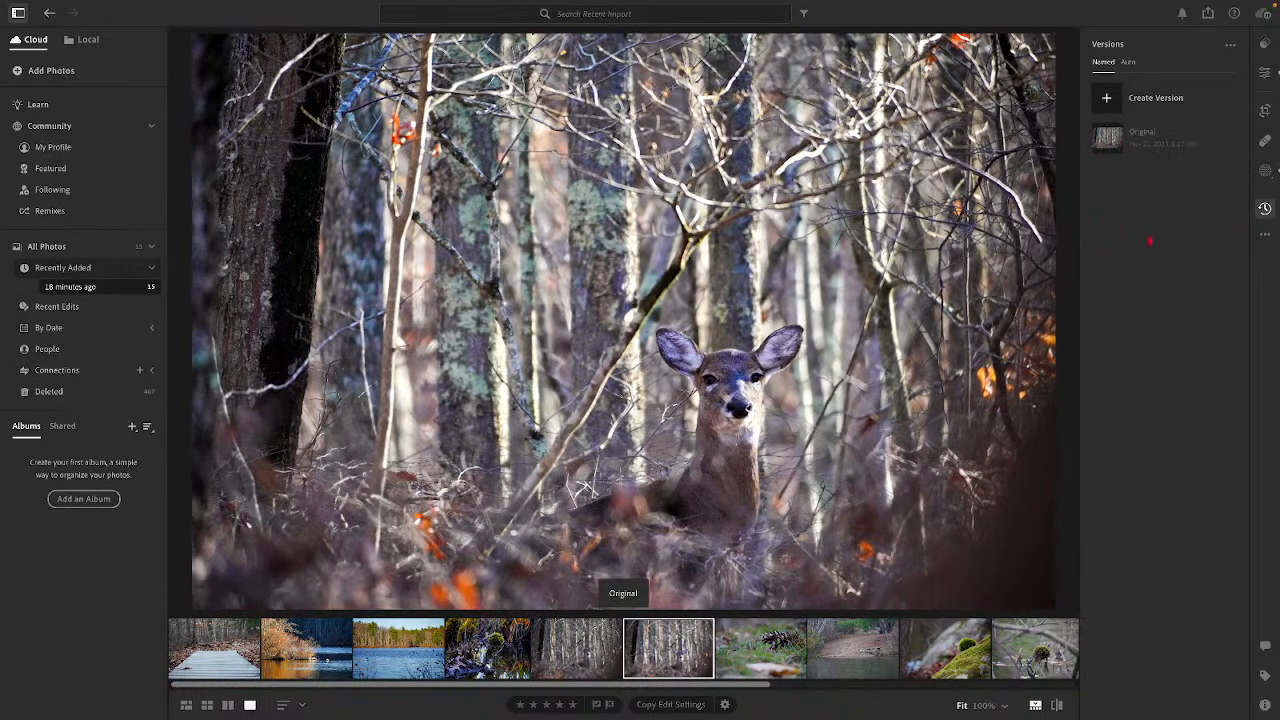
Step: Open the pine cone photo for editing and apply Auto edit settings
click(741, 665)
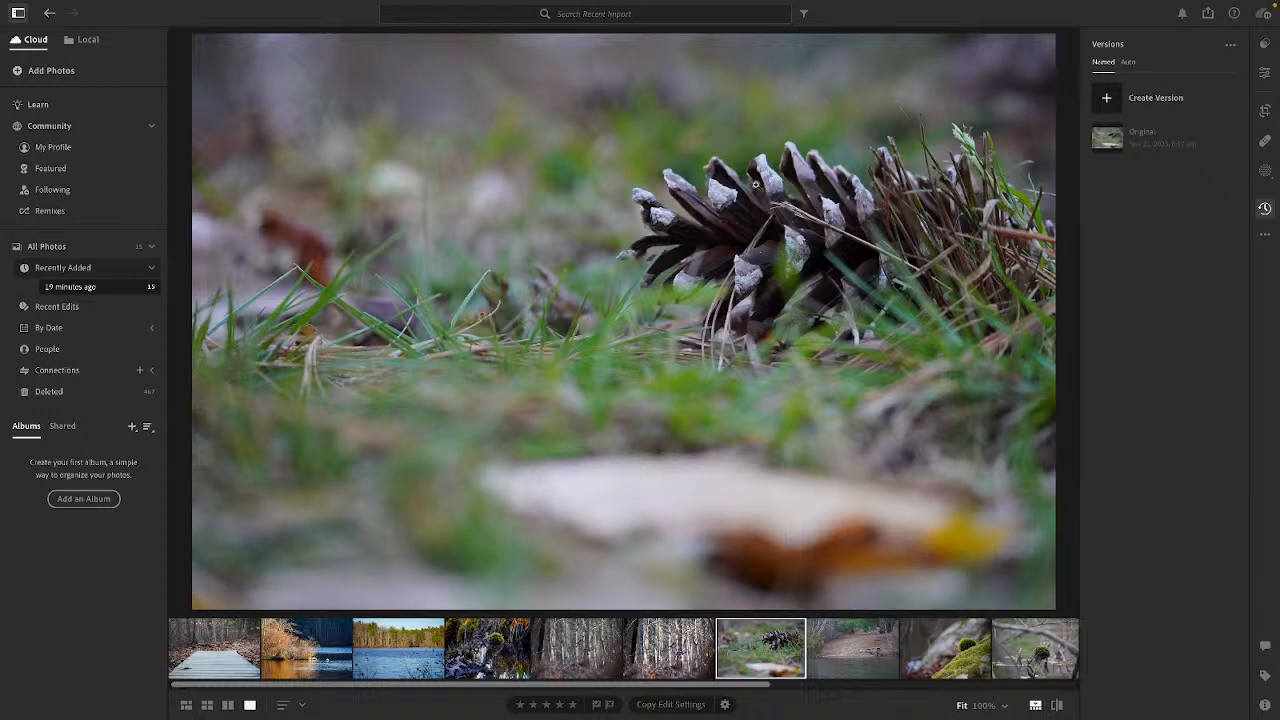
click(1264, 72)
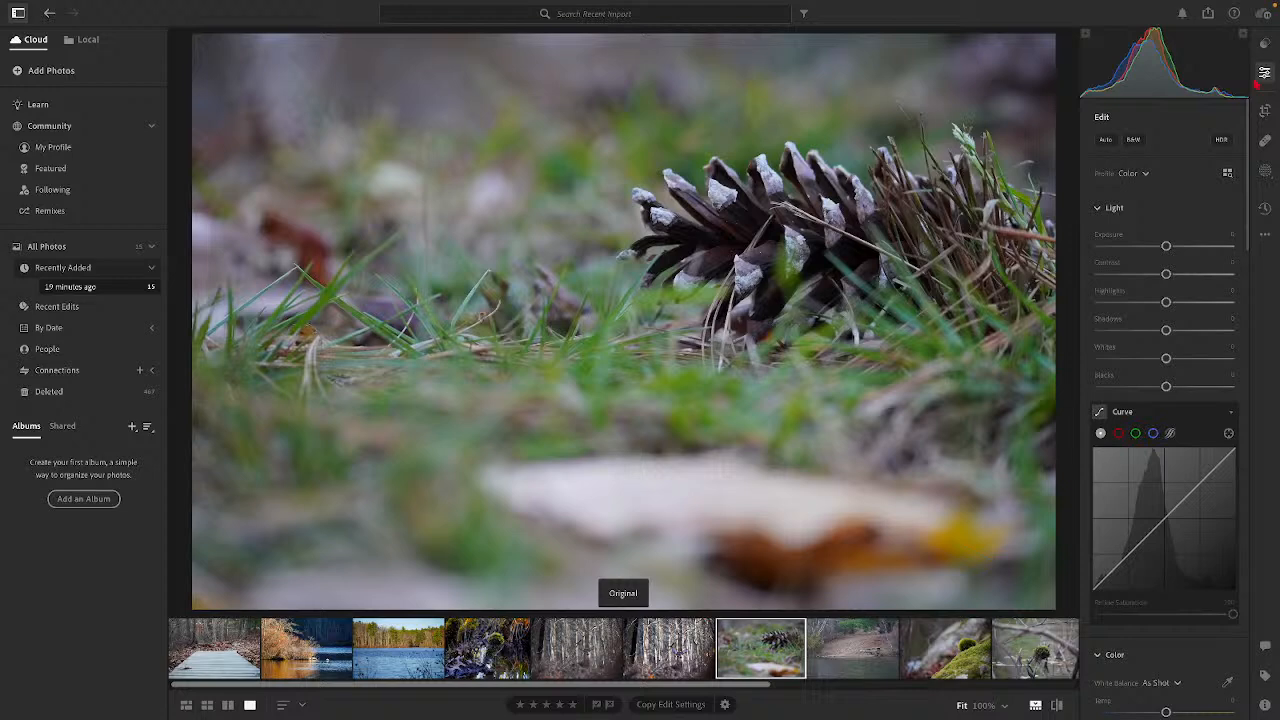
click(1105, 139)
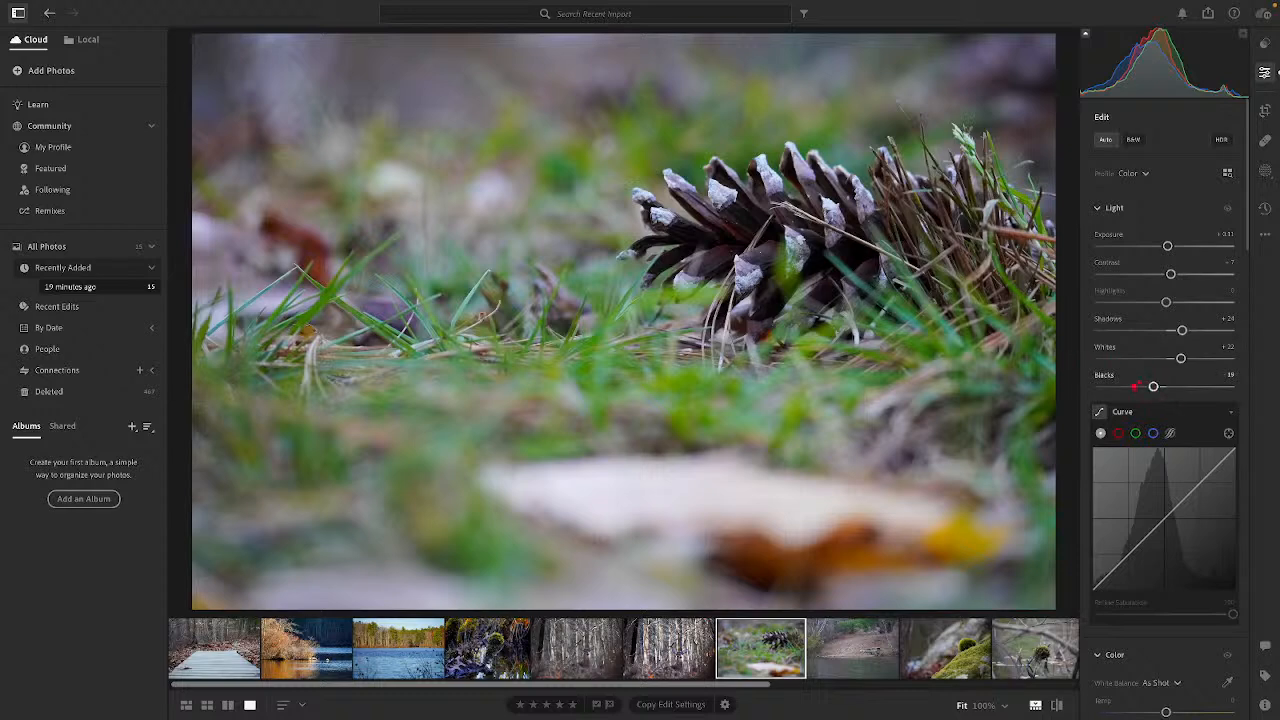
Step: Apply Auto edit settings to the shoreline picnic table photo, and set Contrast to about +20, Shadows +15, Blacks -41 and Exposure -0.11
click(841, 654)
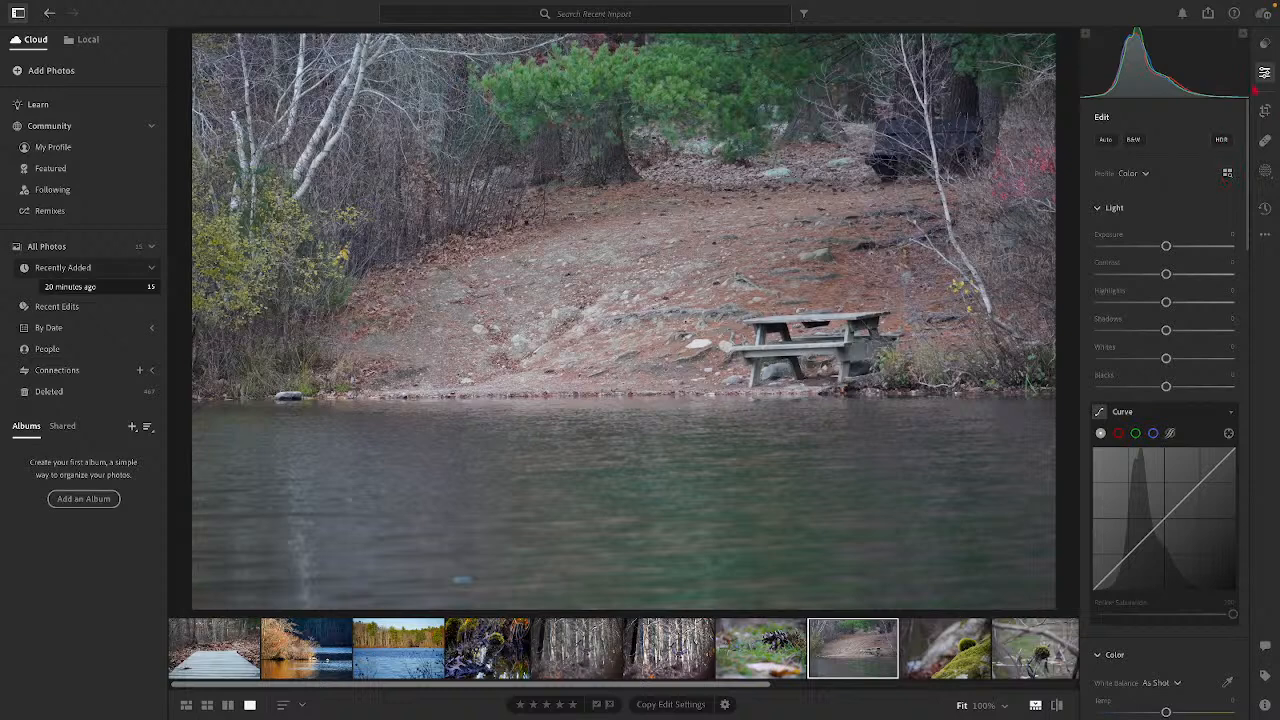
click(1108, 139)
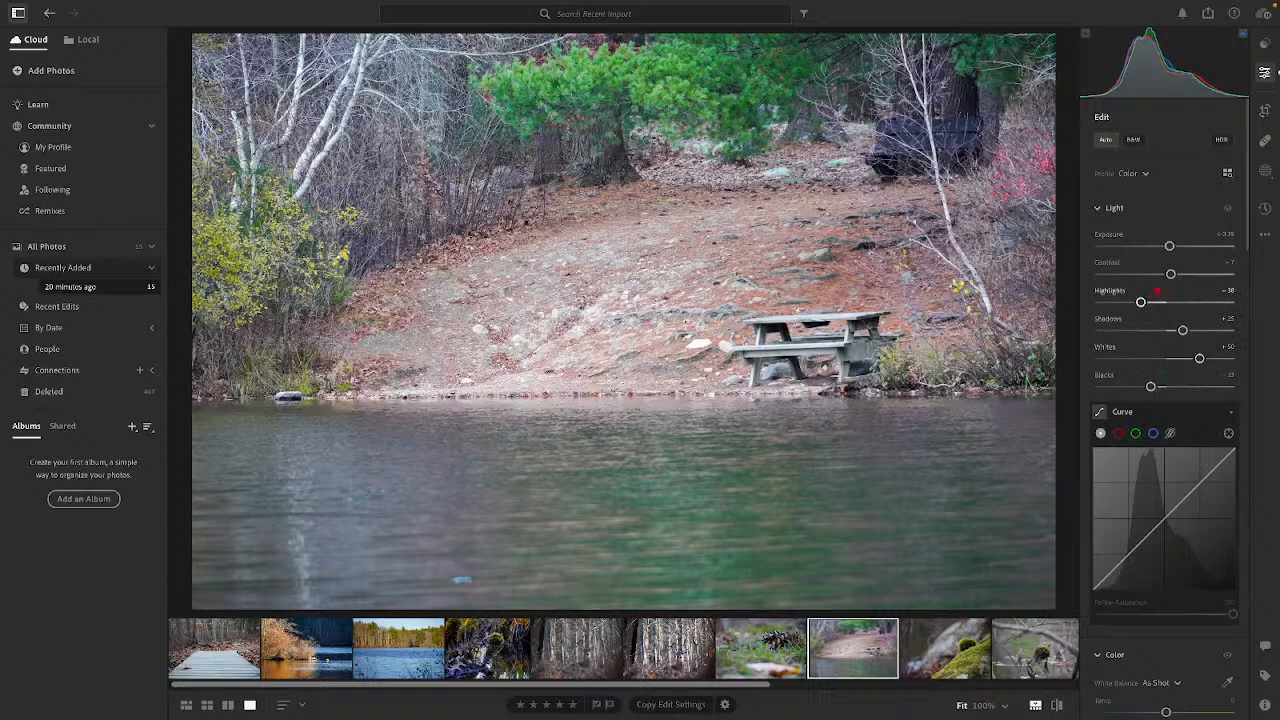
drag(1170, 275, 1179, 274)
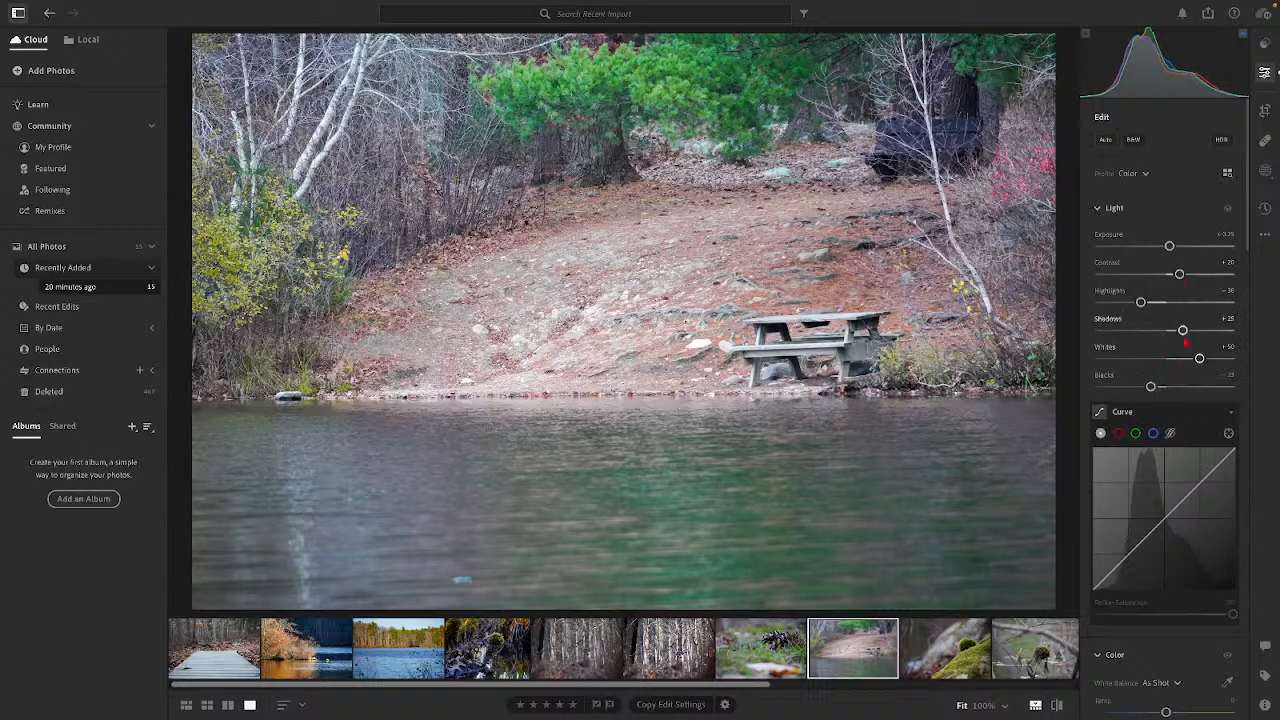
drag(1182, 330, 1176, 330)
drag(1150, 386, 1138, 386)
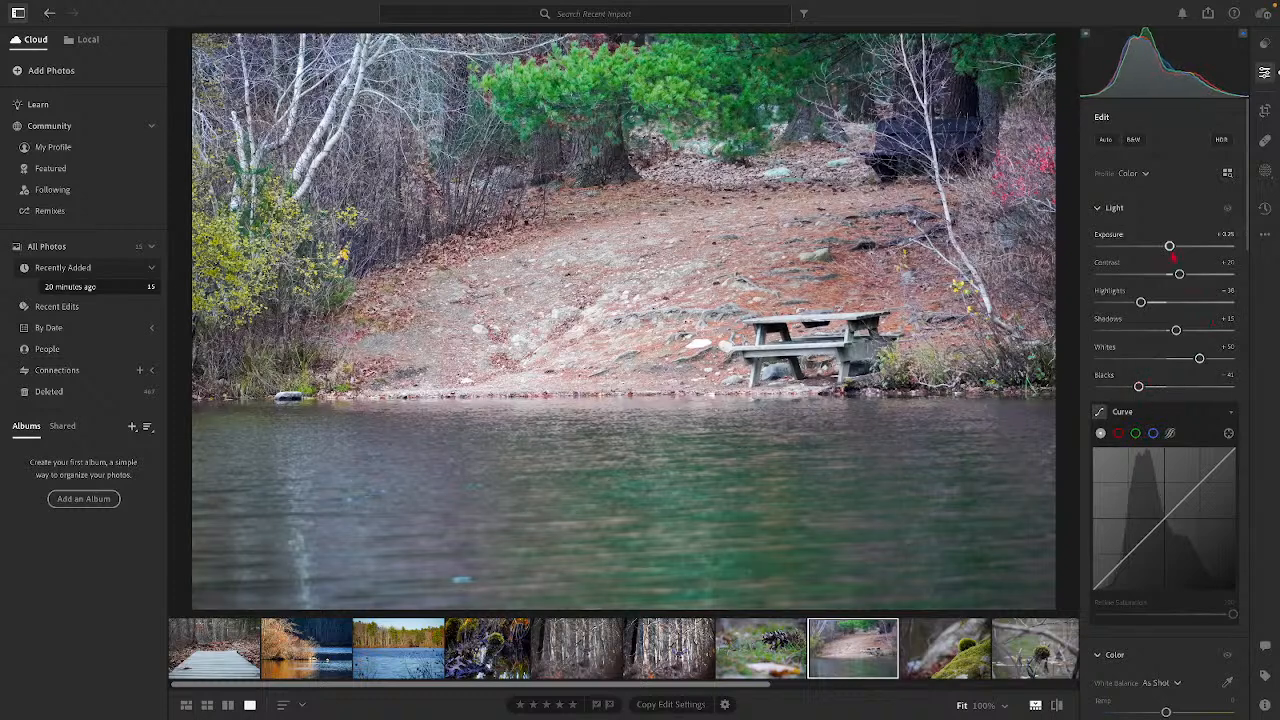
drag(1169, 246, 1164, 246)
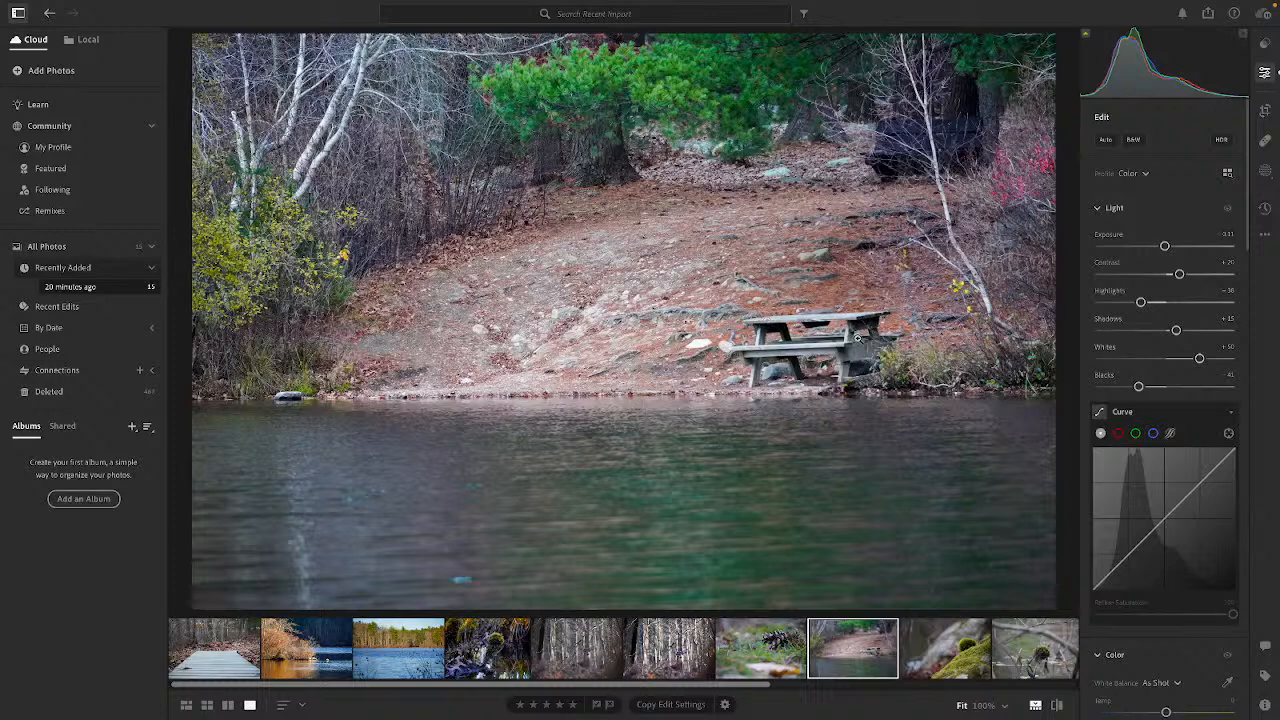
Step: Open the mossy rock photo, inspect the round moss clump up close, and view the photo's file and camera info
click(963, 658)
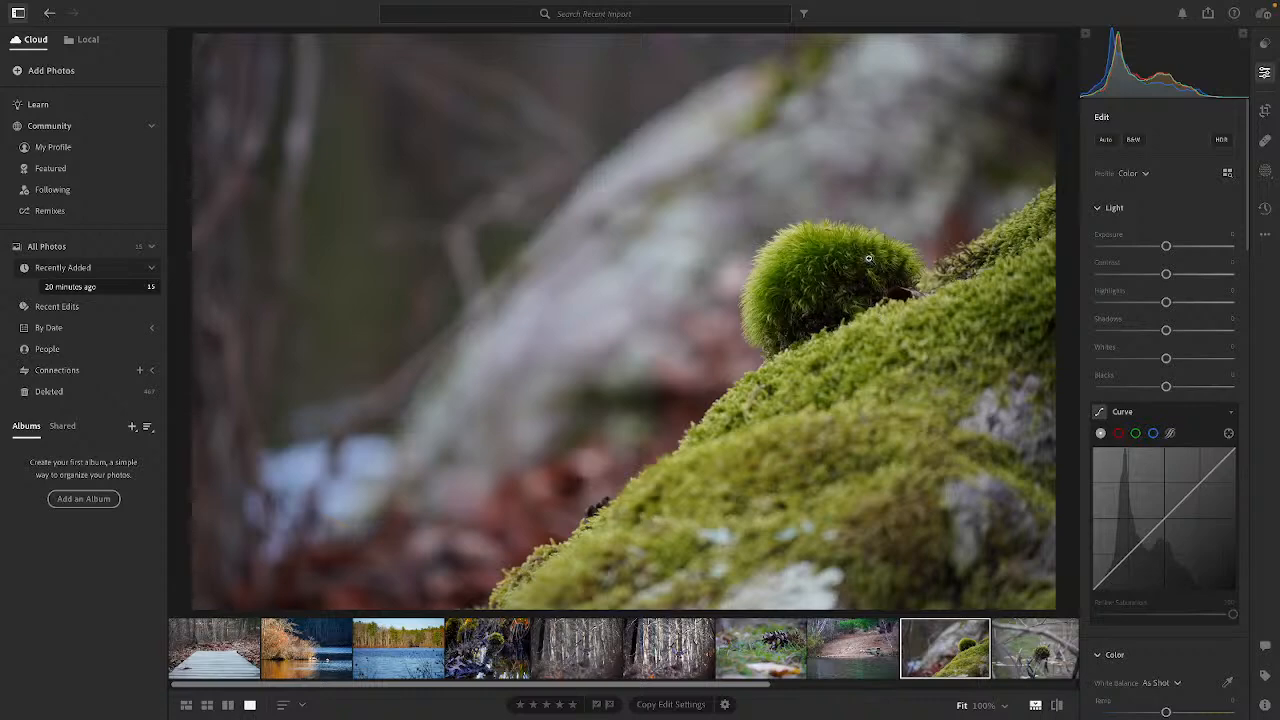
drag(836, 277, 894, 456)
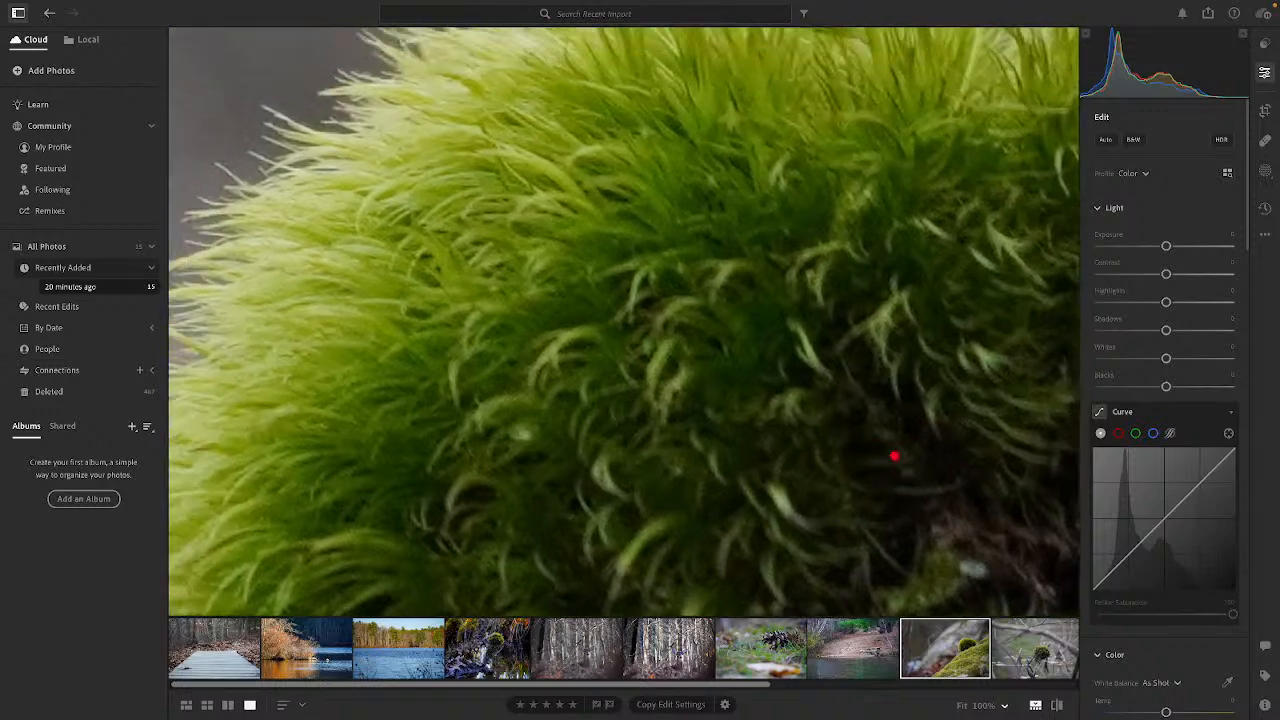
click(826, 381)
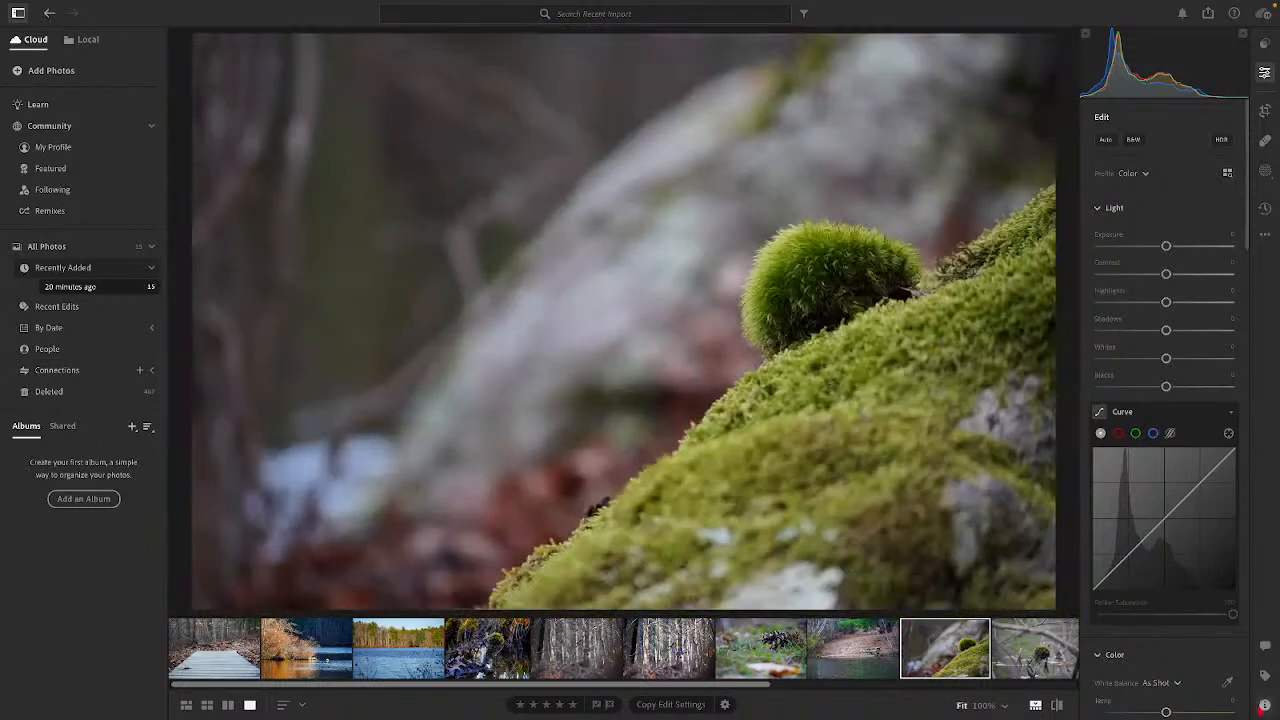
click(1264, 705)
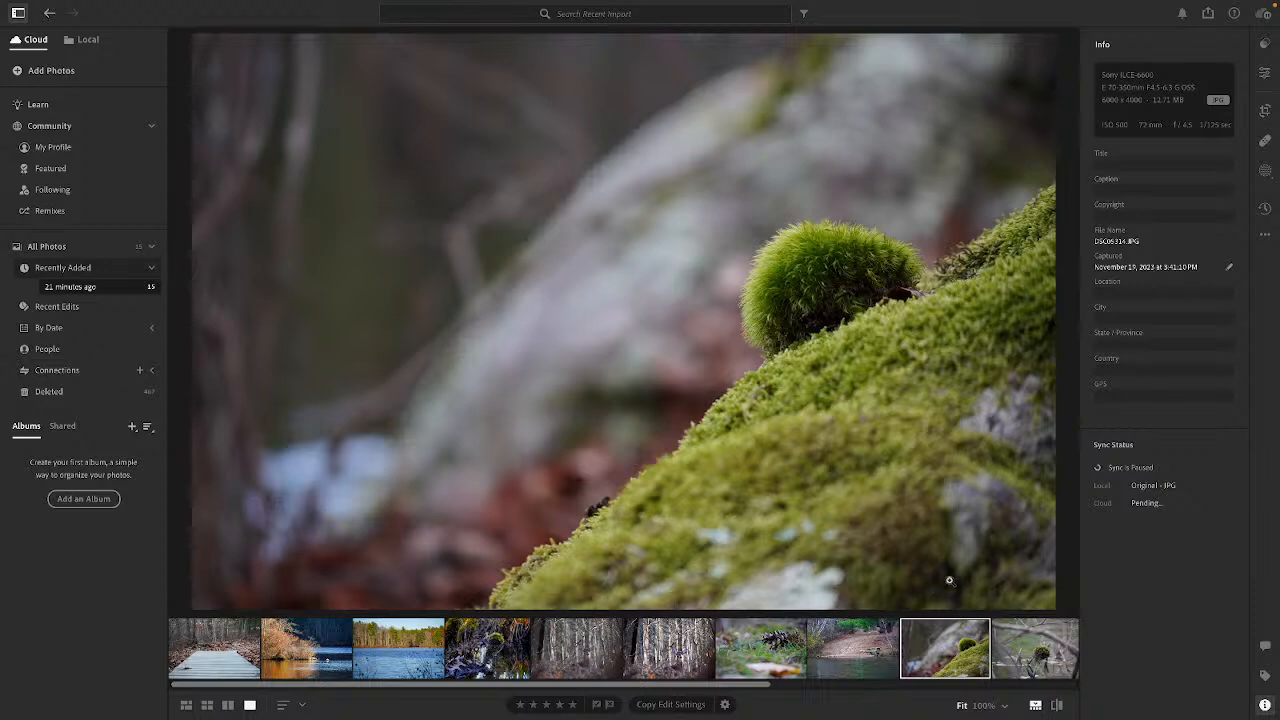
Step: Apply Auto edit settings to the mossy rock photo, and set Contrast to about +13 and Shadows to about +41
click(1265, 73)
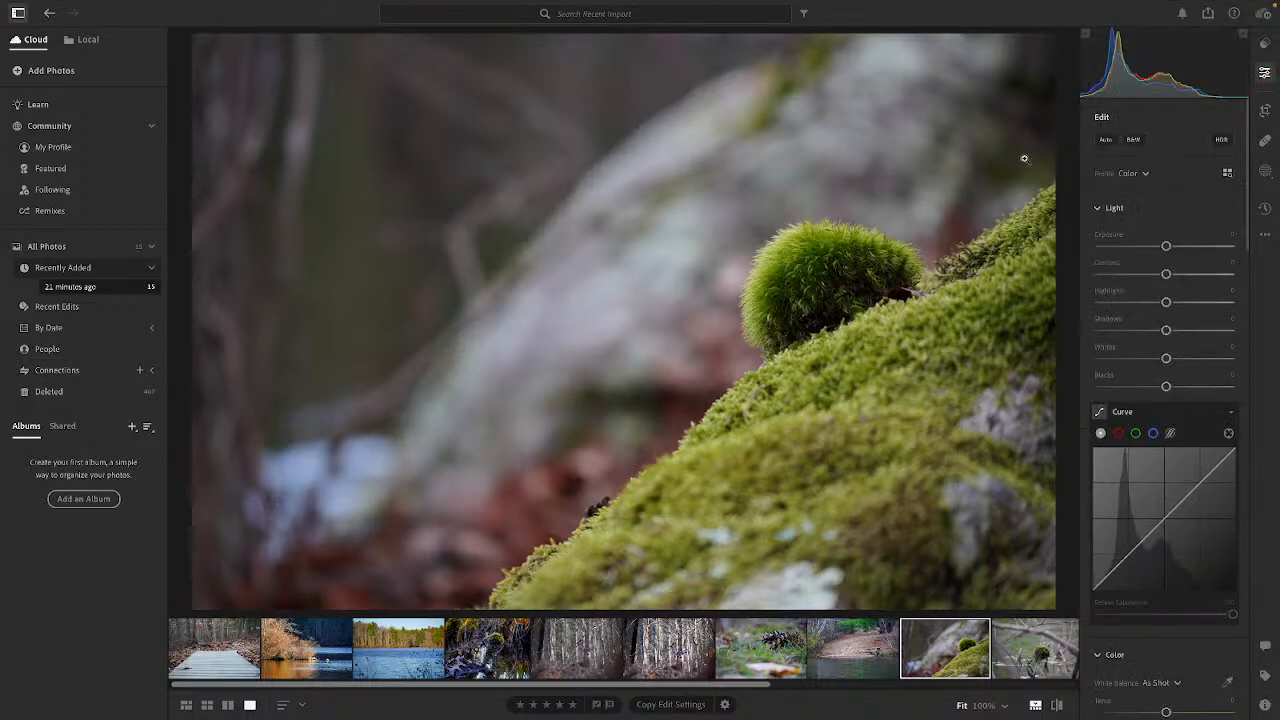
click(1105, 140)
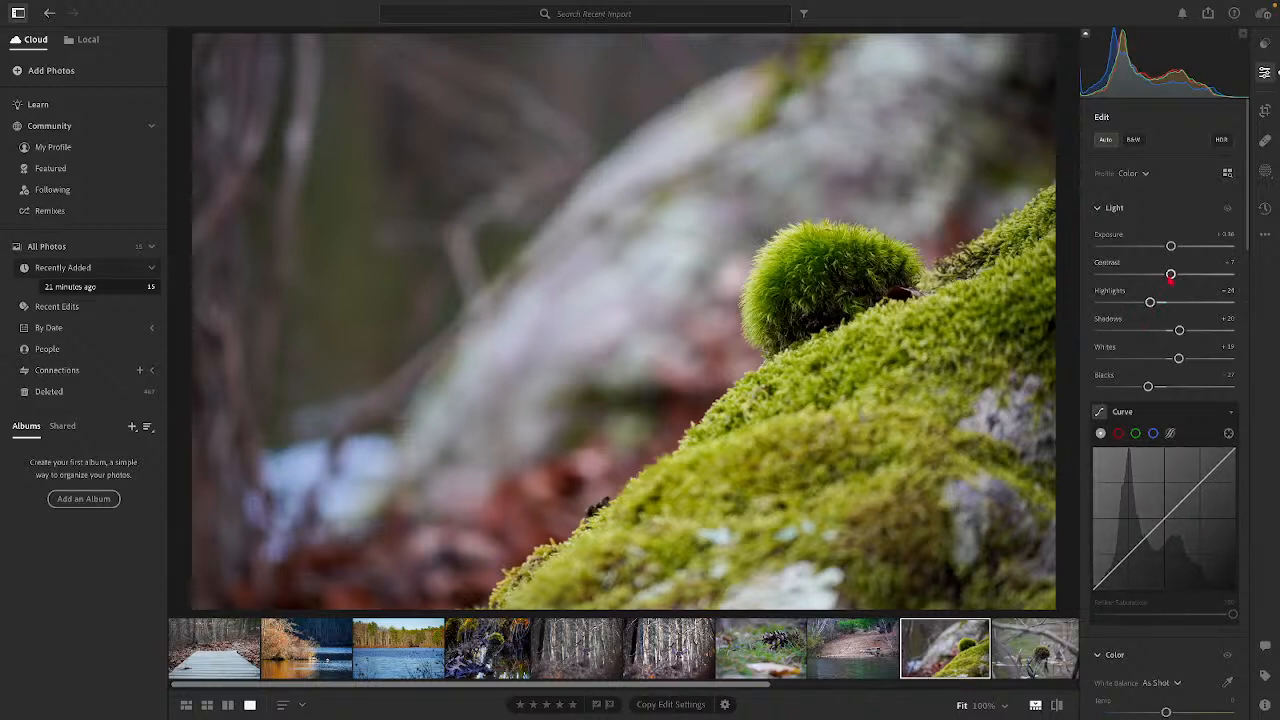
drag(1171, 279, 1175, 280)
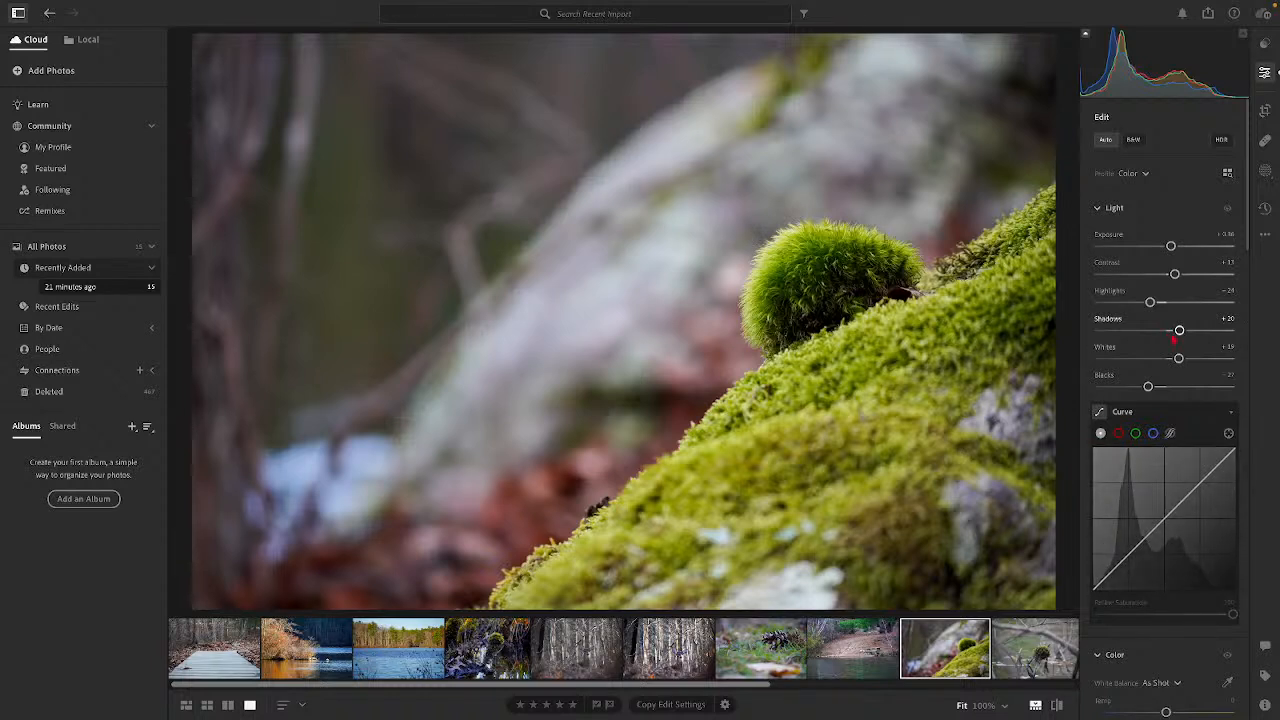
drag(1186, 337, 1200, 340)
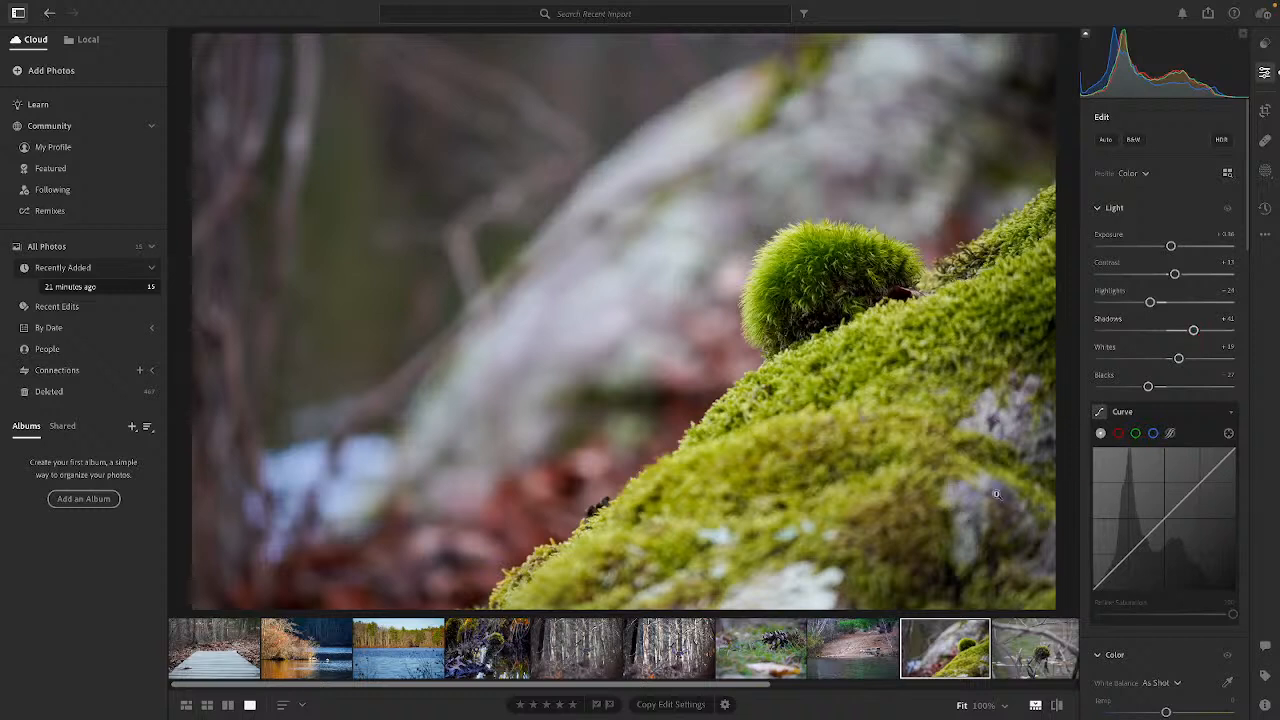
Step: Set Vibrance to about +19 and the green channel's Color Mixer Saturation to about +17
scroll(1129, 560, down, 5)
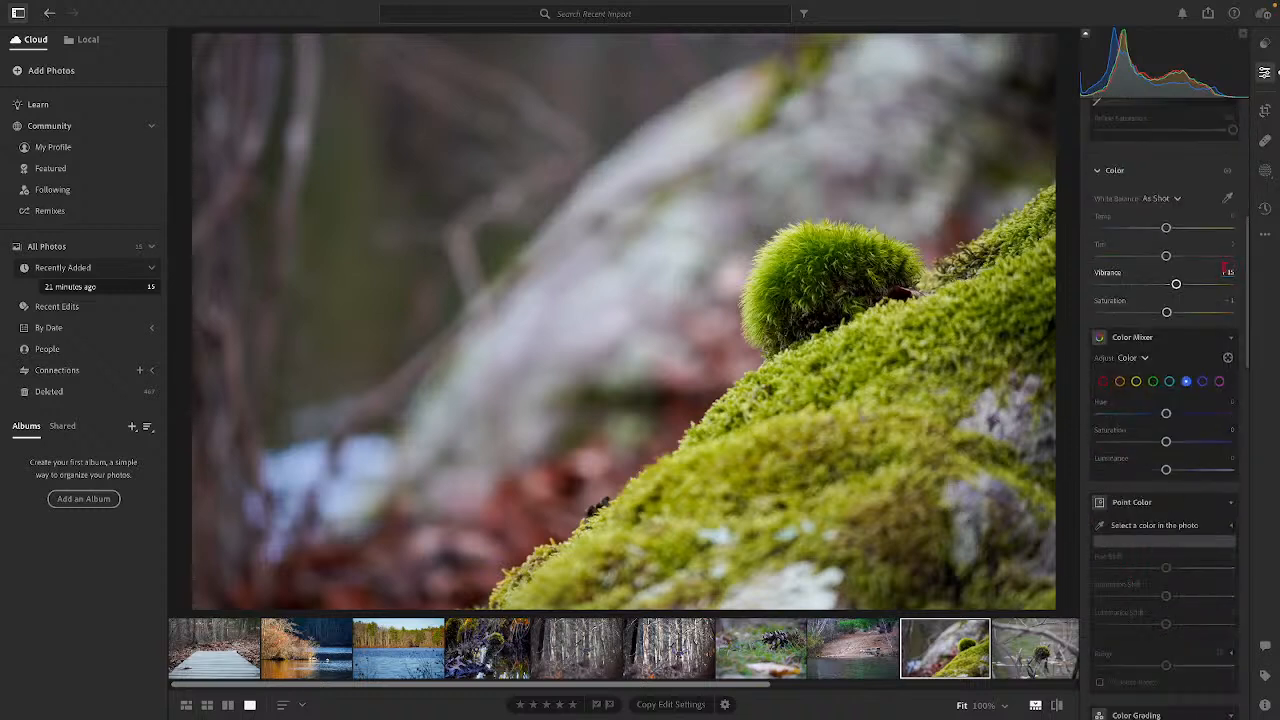
drag(1176, 285, 1178, 285)
click(1154, 382)
drag(1166, 441, 1178, 441)
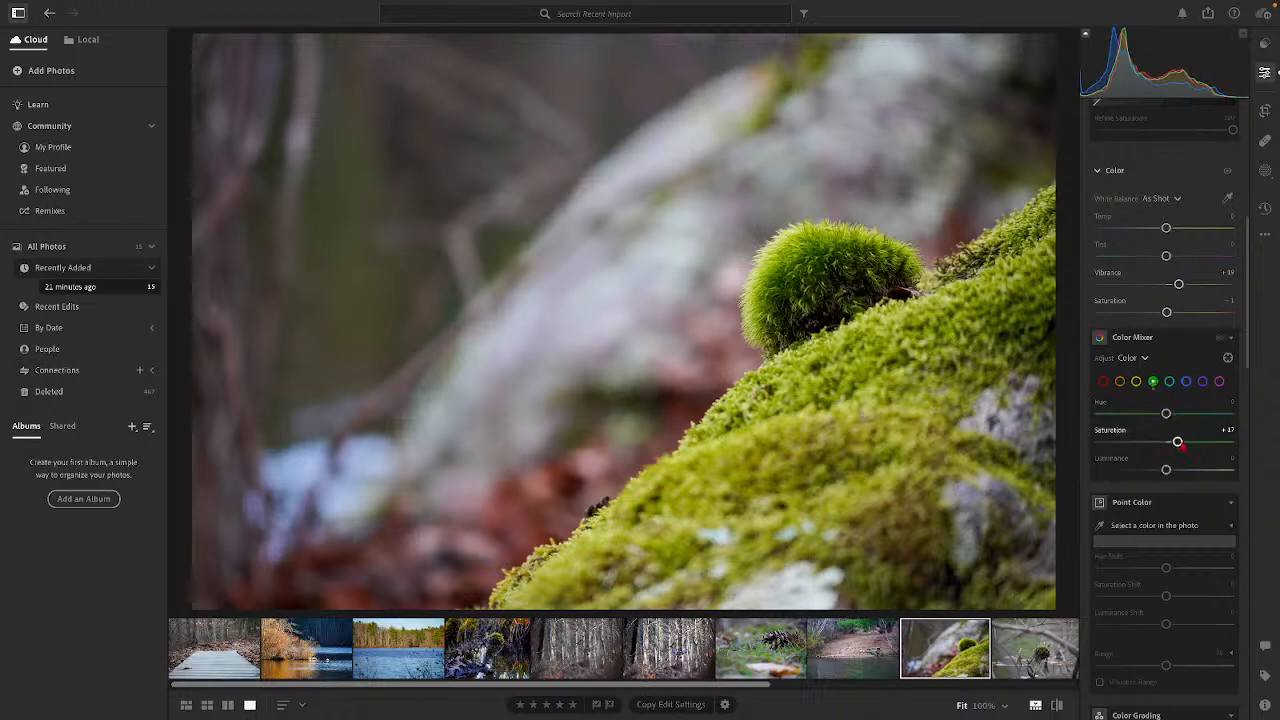
Step: Add a Point Color sample from the green moss clump and set its Saturation Shift to about +13
scroll(1180, 443, up, 5)
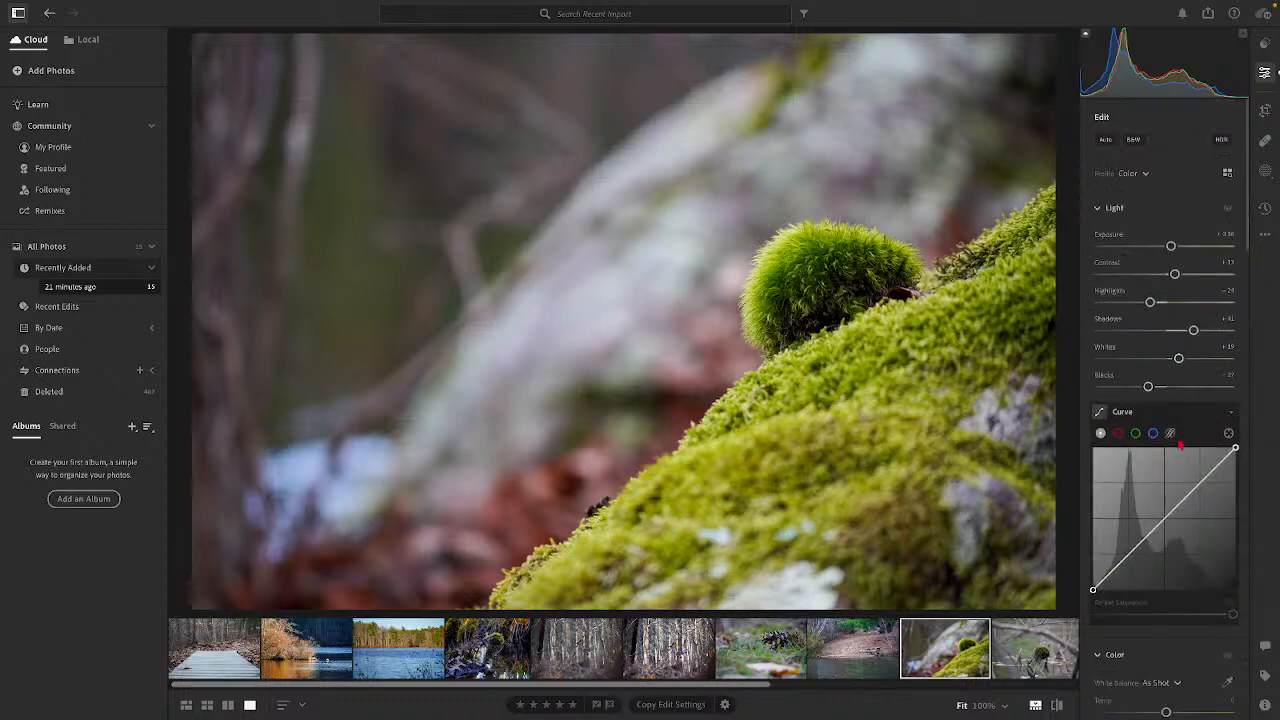
scroll(1181, 446, down, 8)
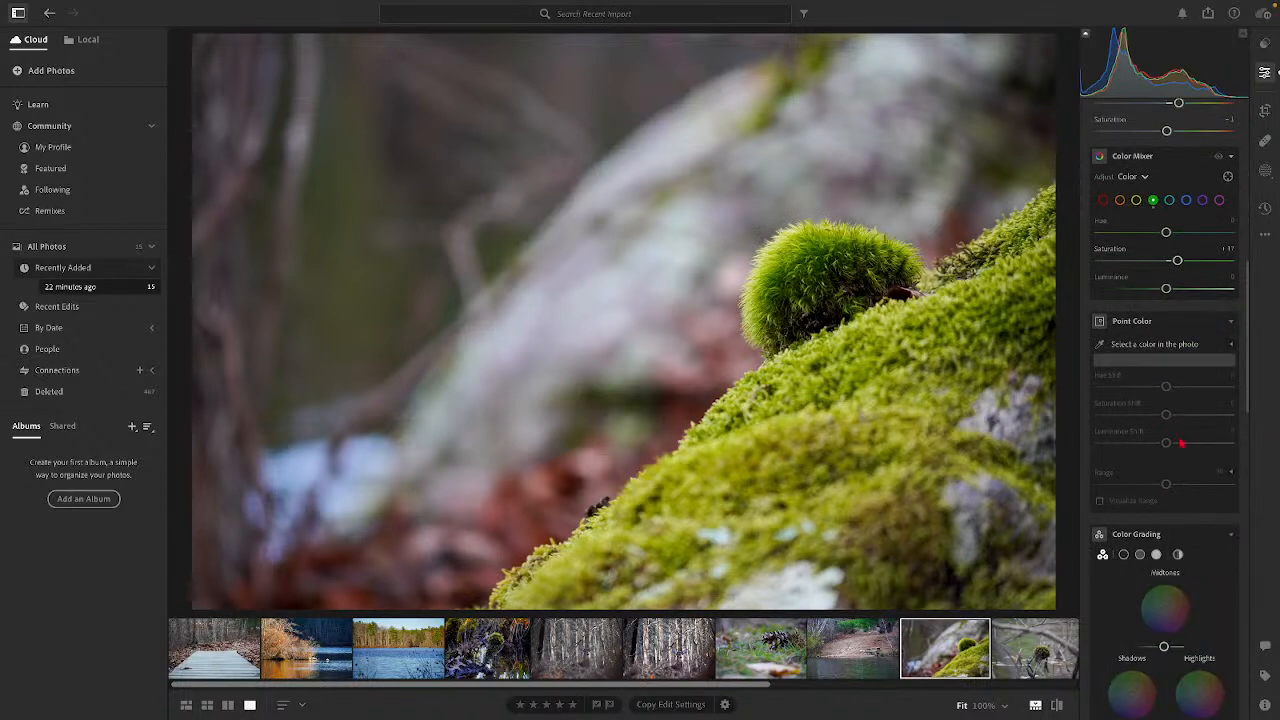
click(1100, 344)
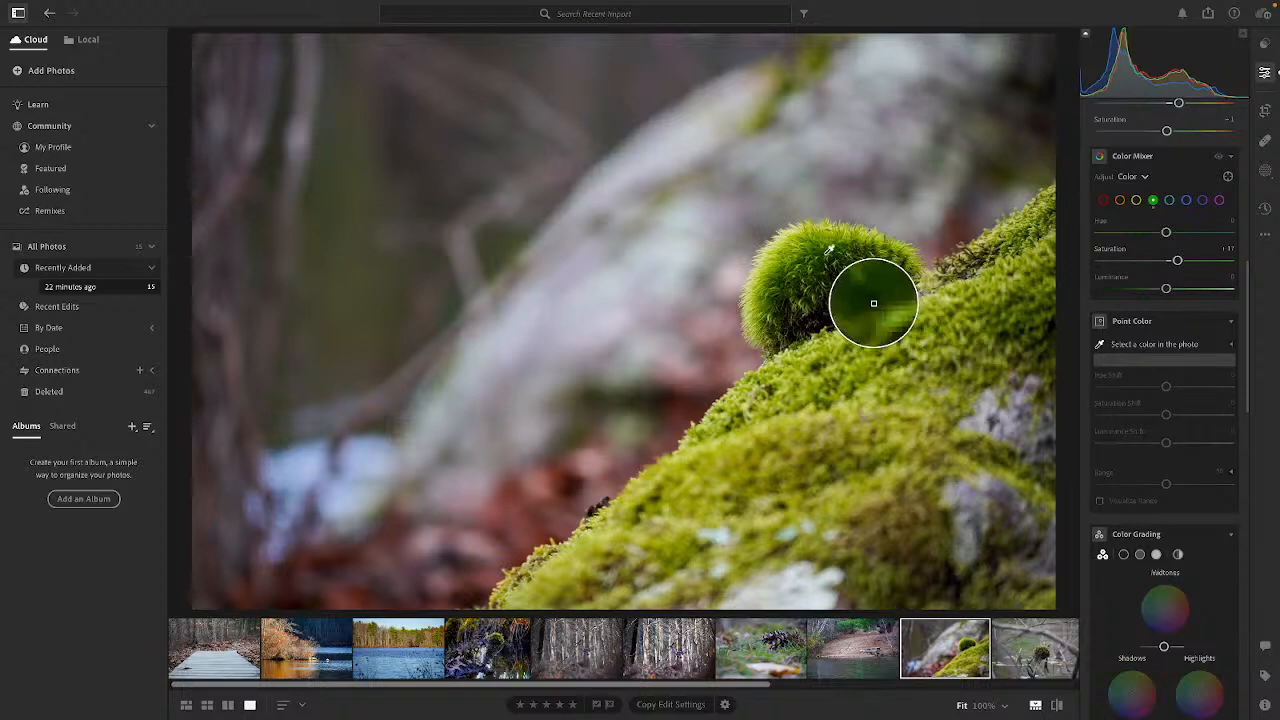
click(868, 298)
drag(1166, 414, 1174, 415)
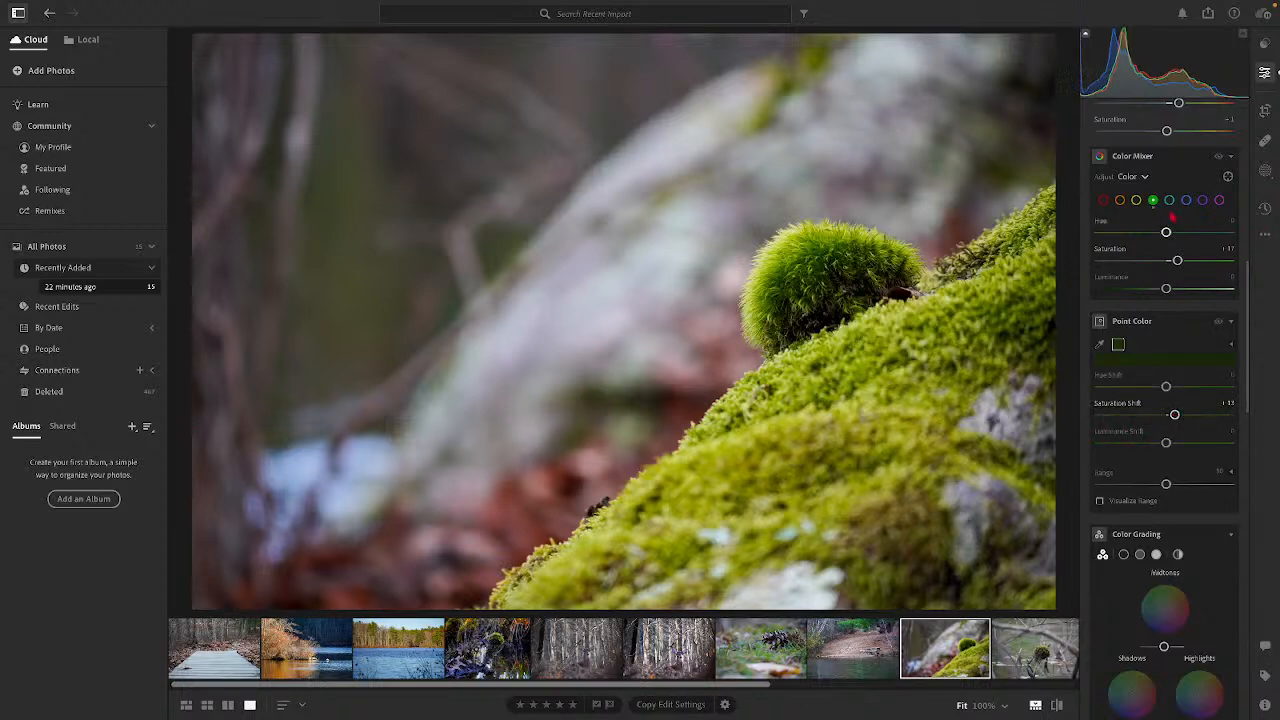
Step: View the mossy rock photo's versions and bring the remaining photos at the end of the filmstrip into view
click(1265, 171)
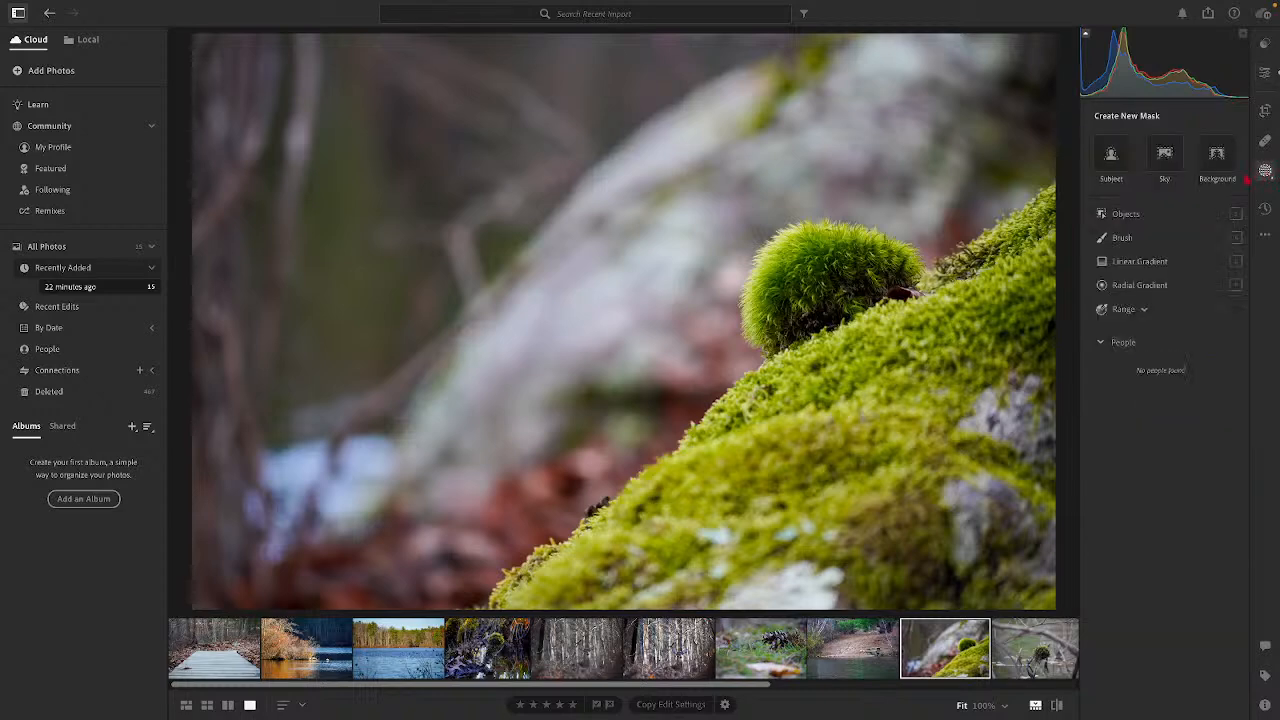
click(1265, 208)
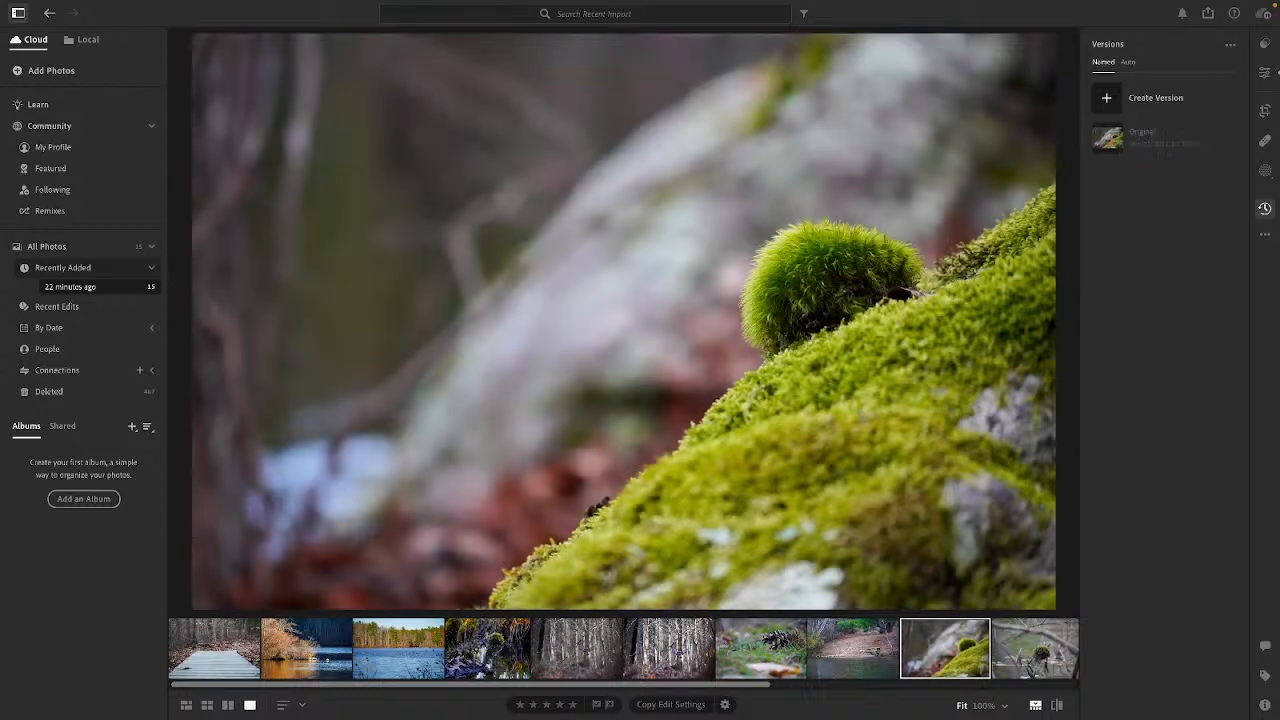
drag(757, 684, 1074, 693)
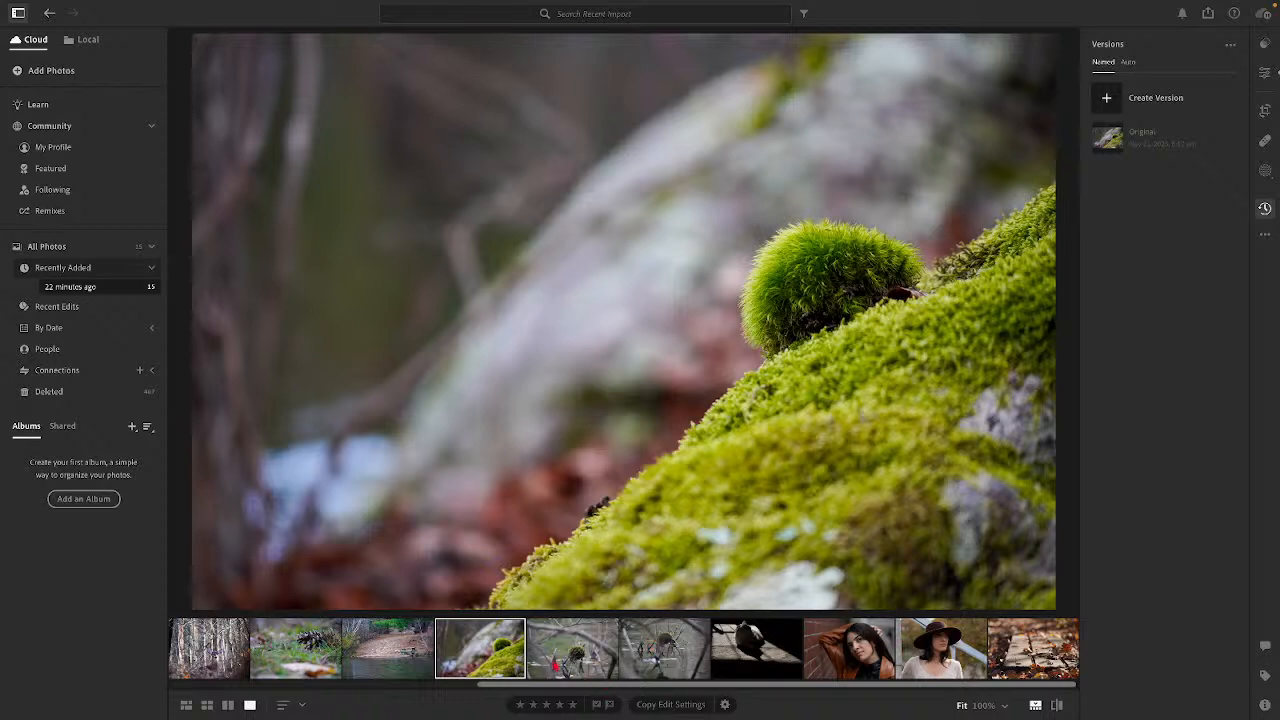
Step: Open the photo of the moss ball on a branch, check its file information, and apply Auto edit settings
click(601, 652)
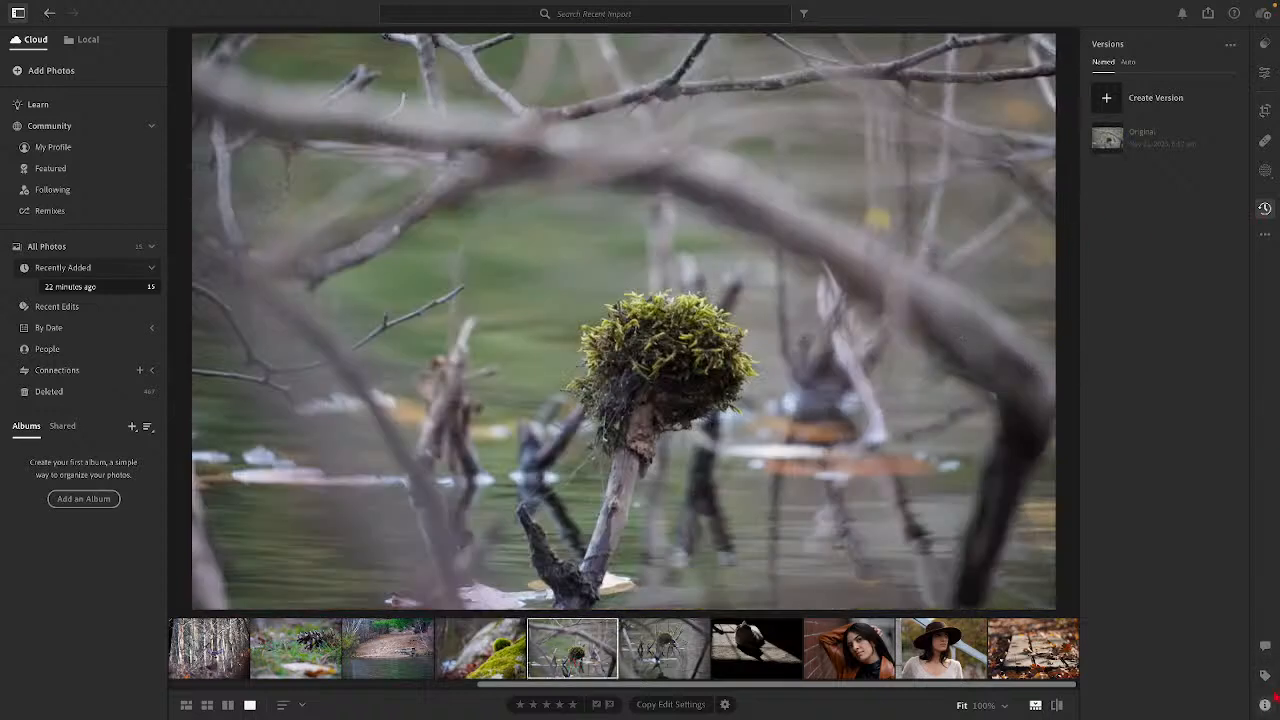
click(1265, 704)
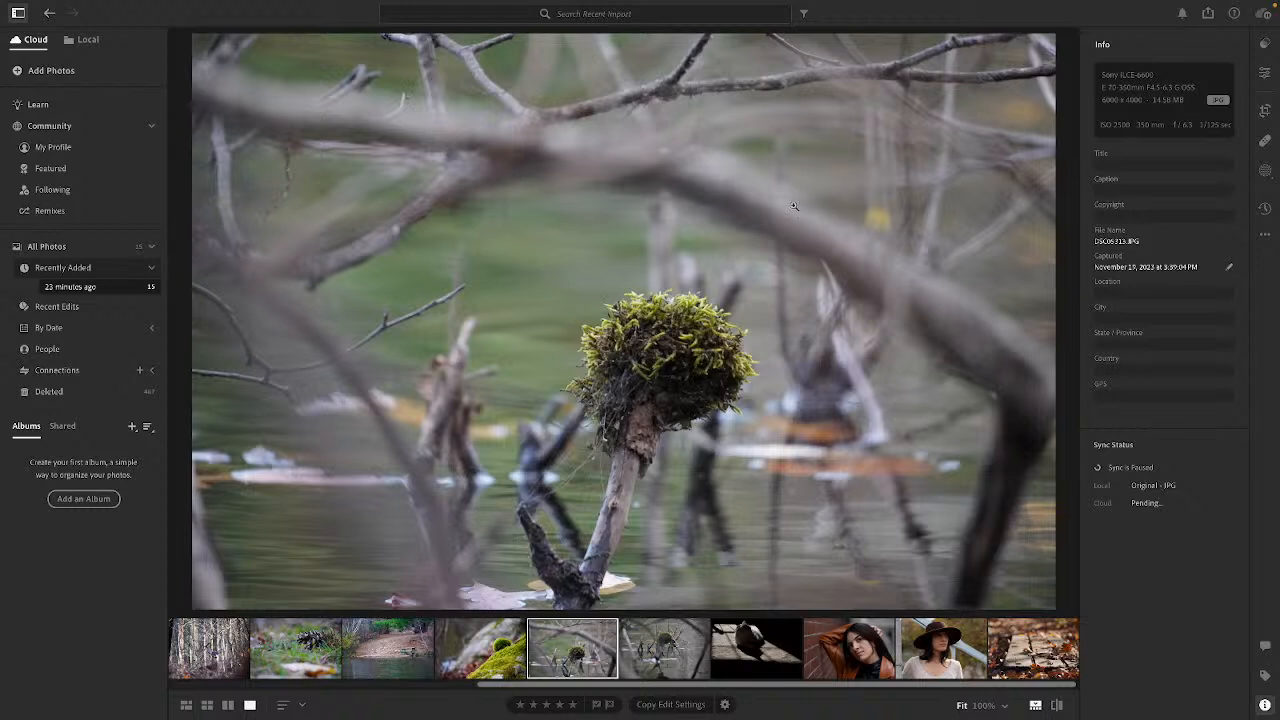
click(1265, 72)
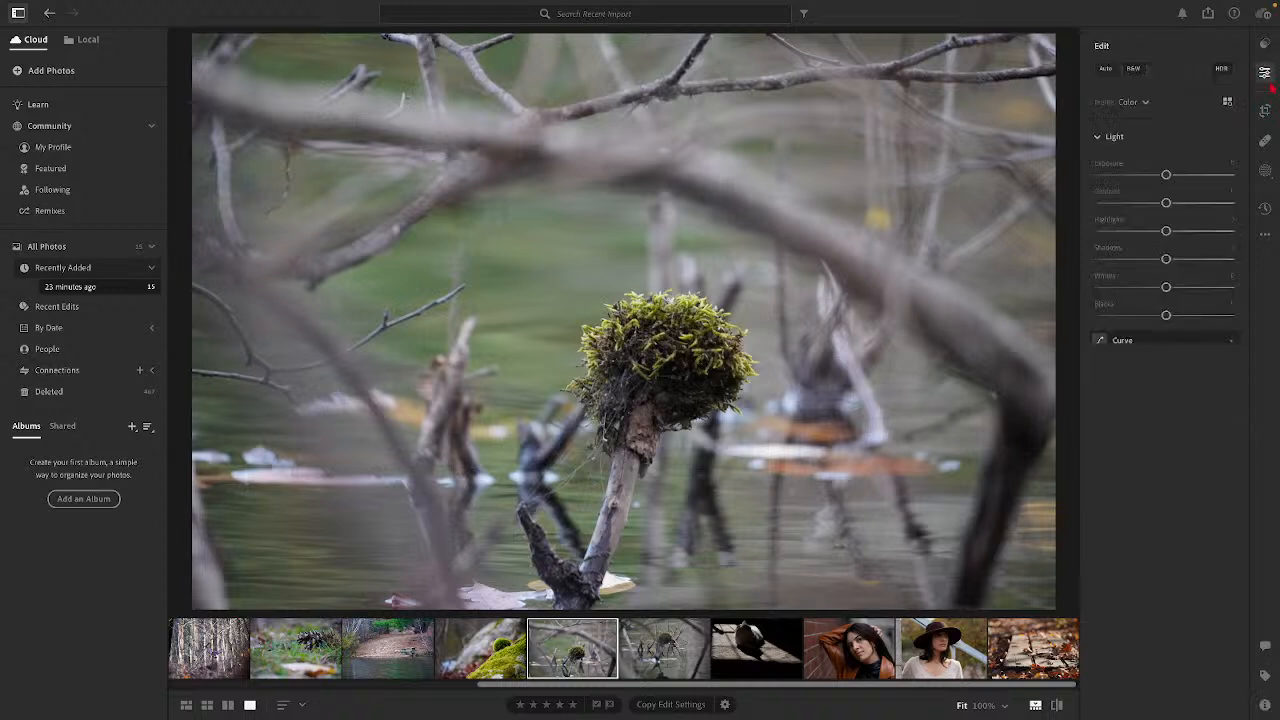
click(1106, 140)
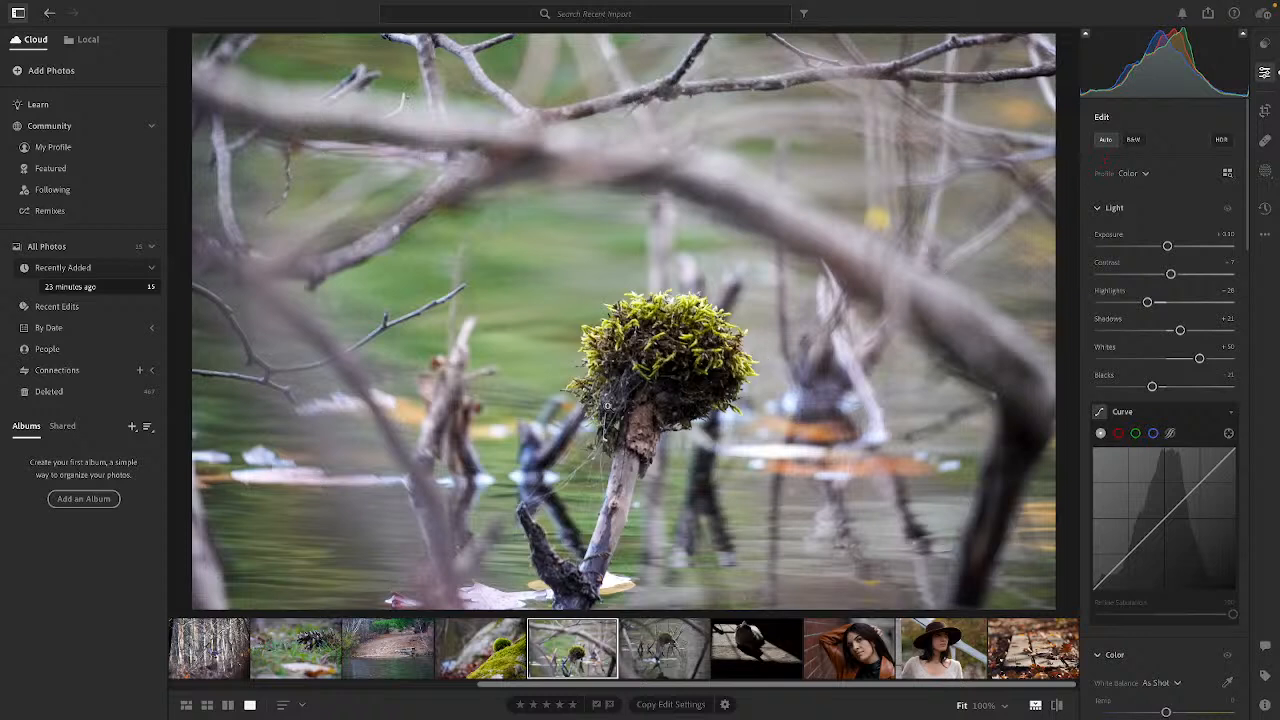
click(585, 454)
click(620, 414)
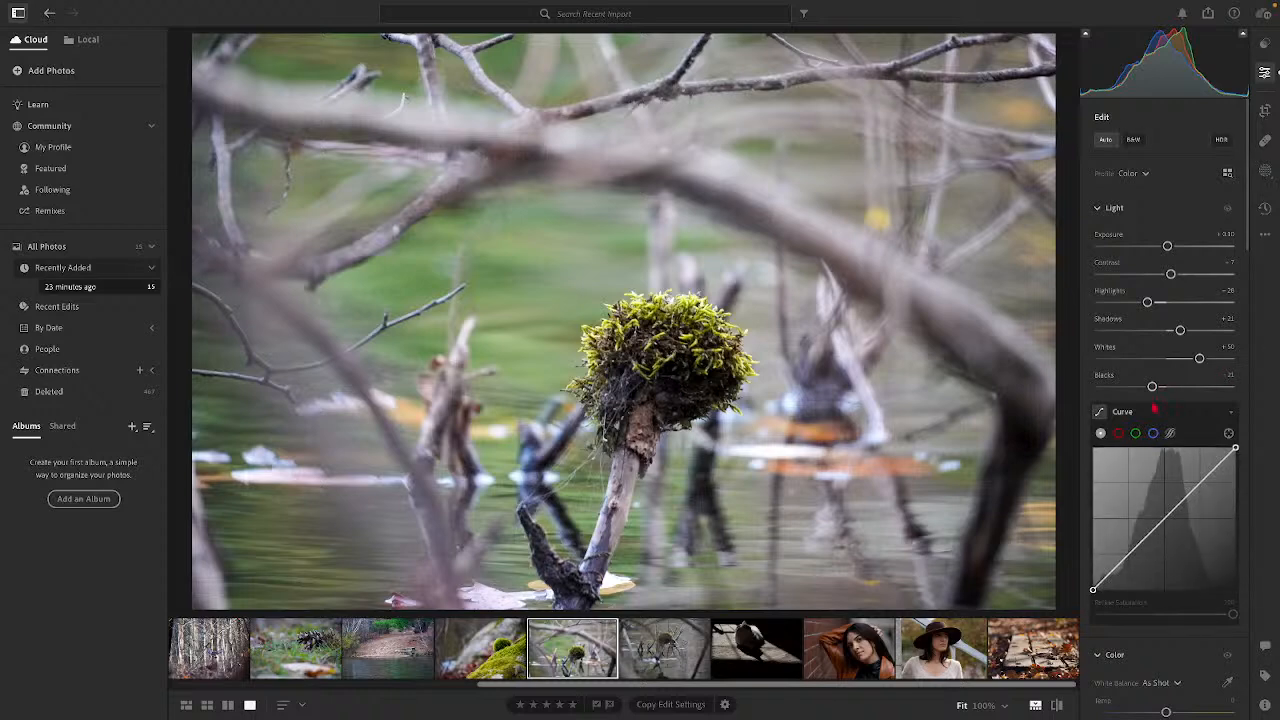
Step: Set Clarity to about +10 and raise Sharpening to roughly the middle of its range on the moss ball photo
scroll(1156, 405, down, 2)
scroll(1156, 405, down, 6)
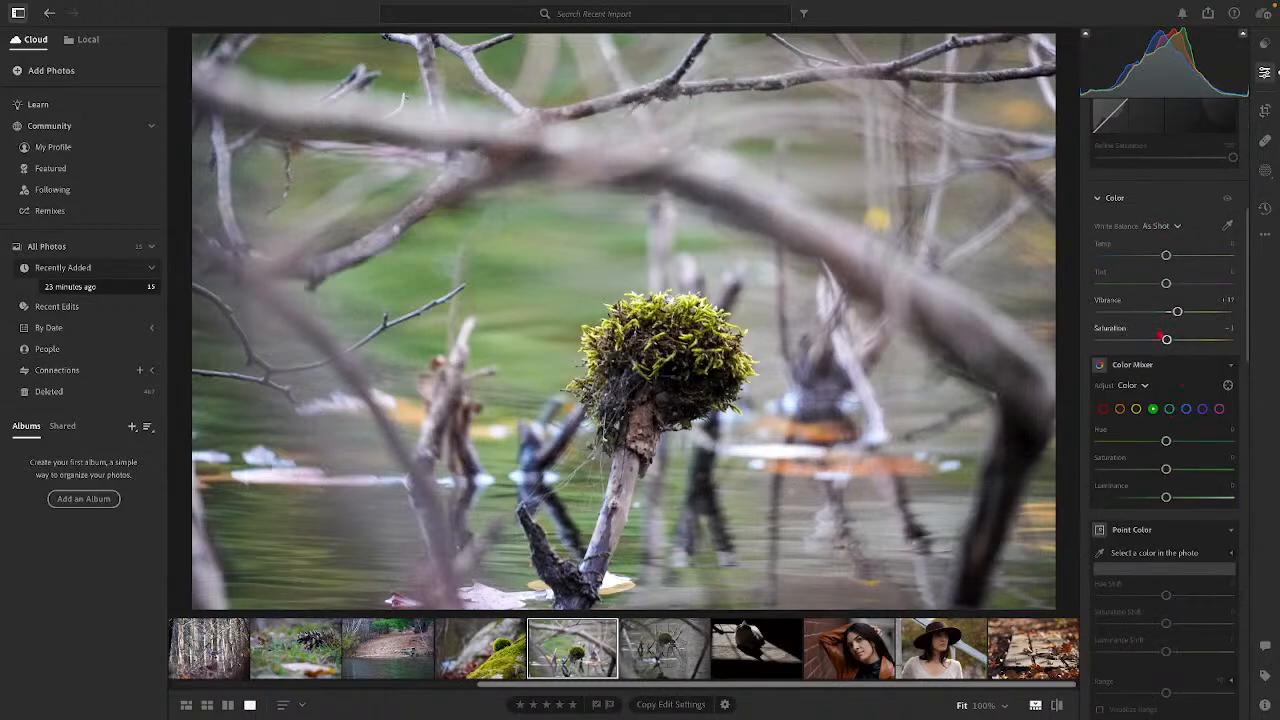
scroll(1160, 420, down, 1)
scroll(1156, 430, down, 5)
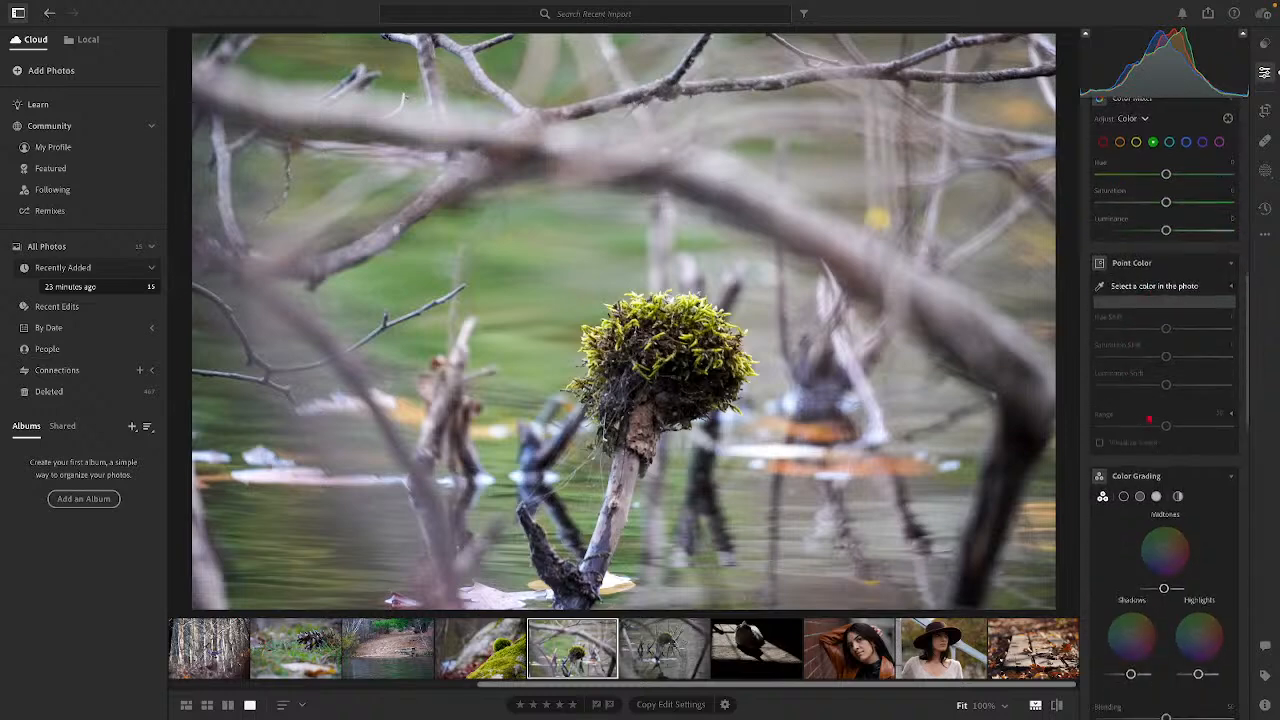
scroll(1152, 460, down, 2)
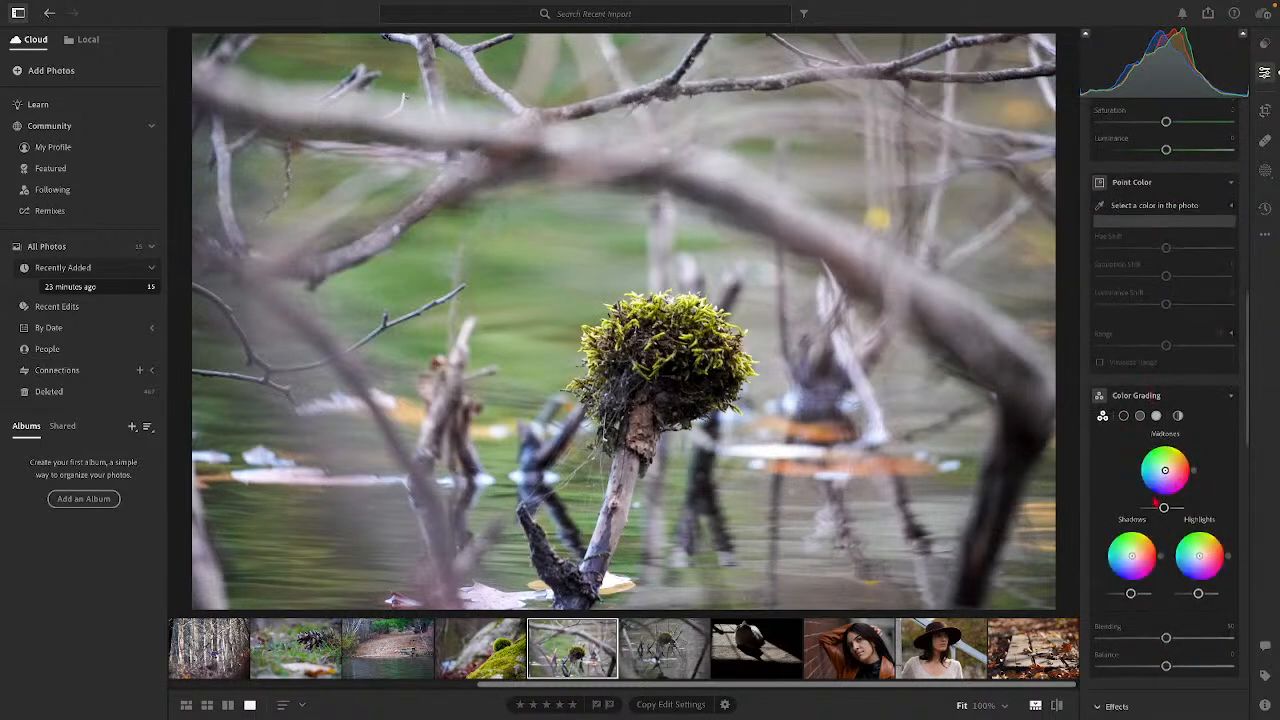
scroll(1155, 499, down, 2)
scroll(1155, 497, up, 8)
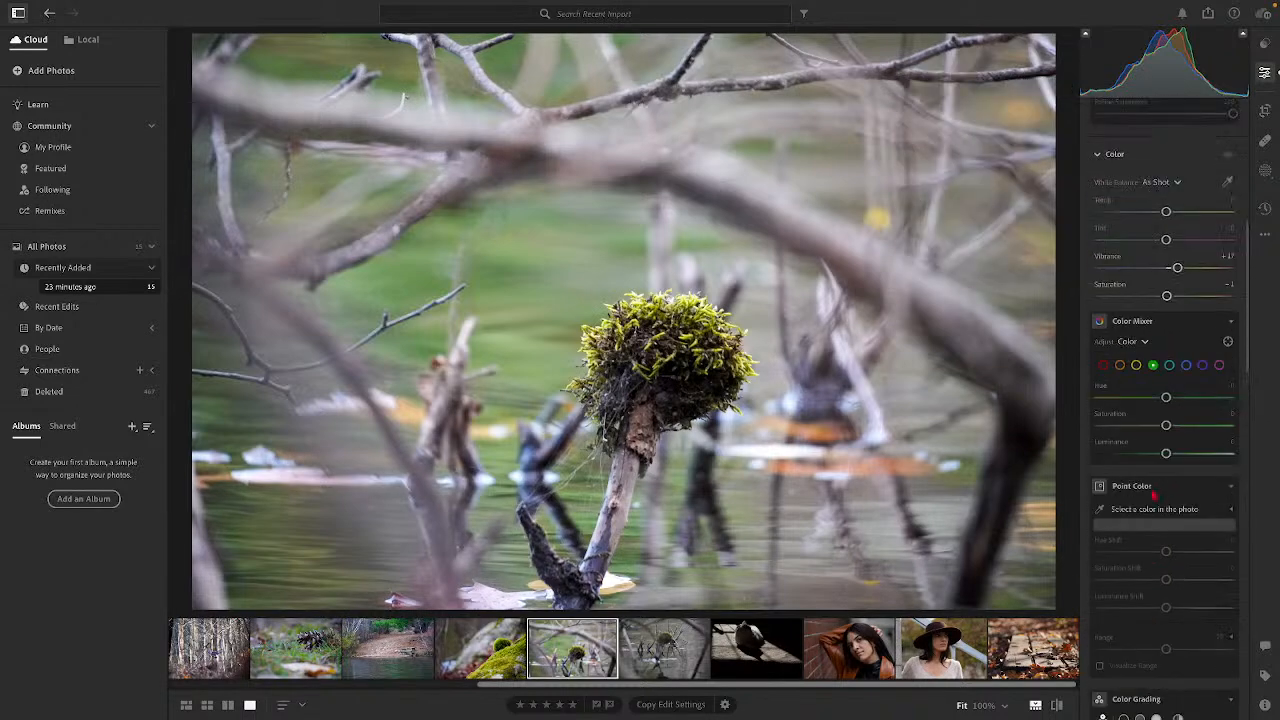
scroll(1155, 490, up, 2)
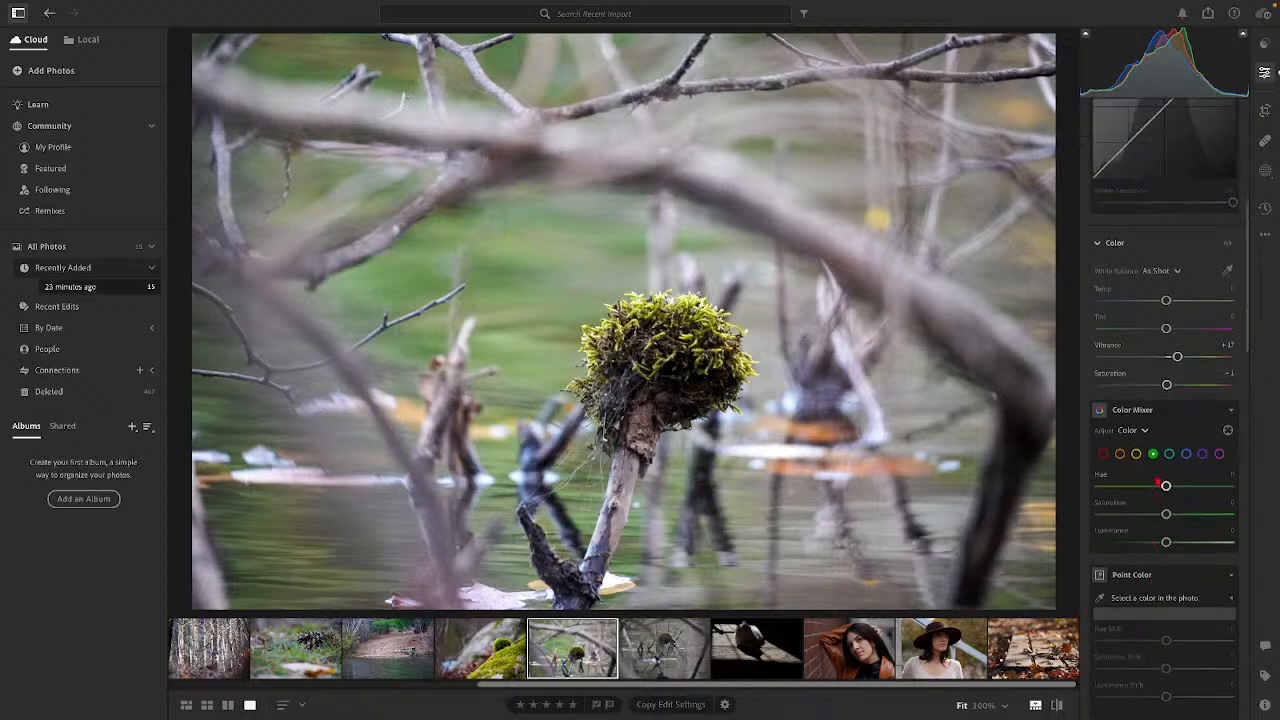
scroll(1158, 484, down, 10)
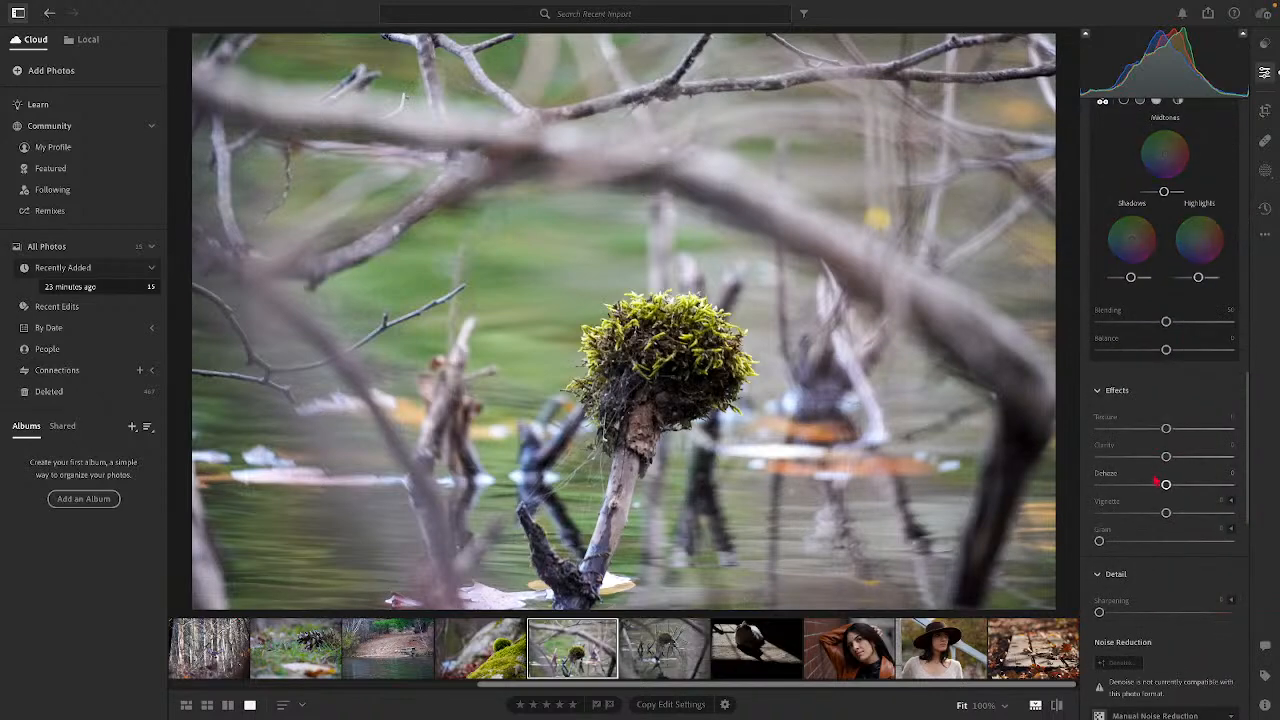
scroll(1158, 483, down, 1)
drag(1166, 425, 1176, 428)
scroll(1170, 523, down, 2)
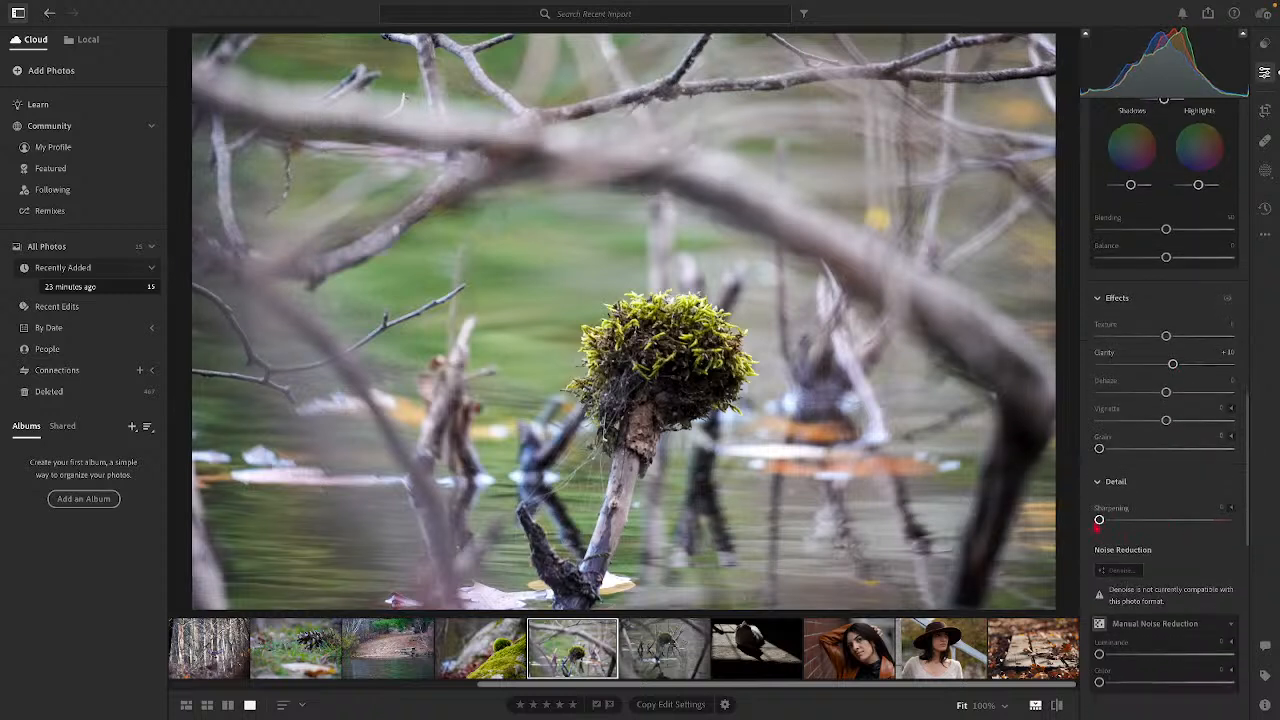
drag(1099, 520, 1162, 539)
scroll(1156, 556, down, 2)
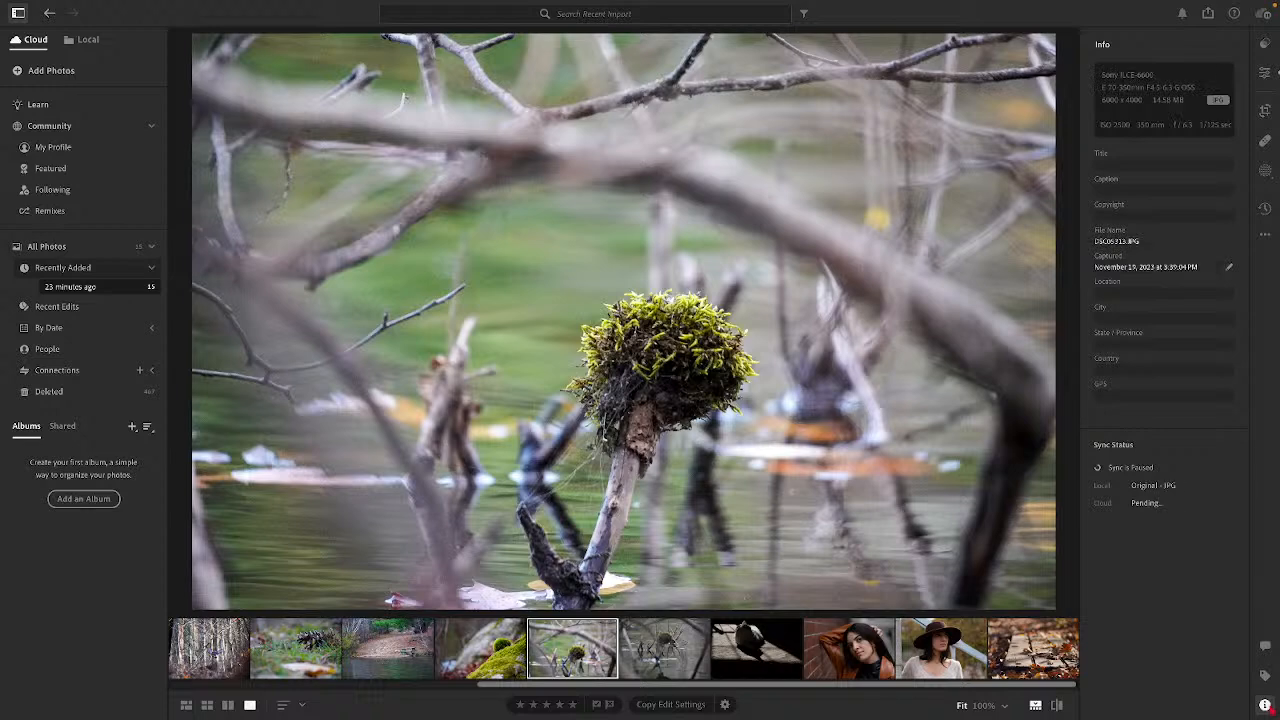
Step: Check the moss ball photo's file information and its saved versions
click(1266, 706)
click(1266, 706)
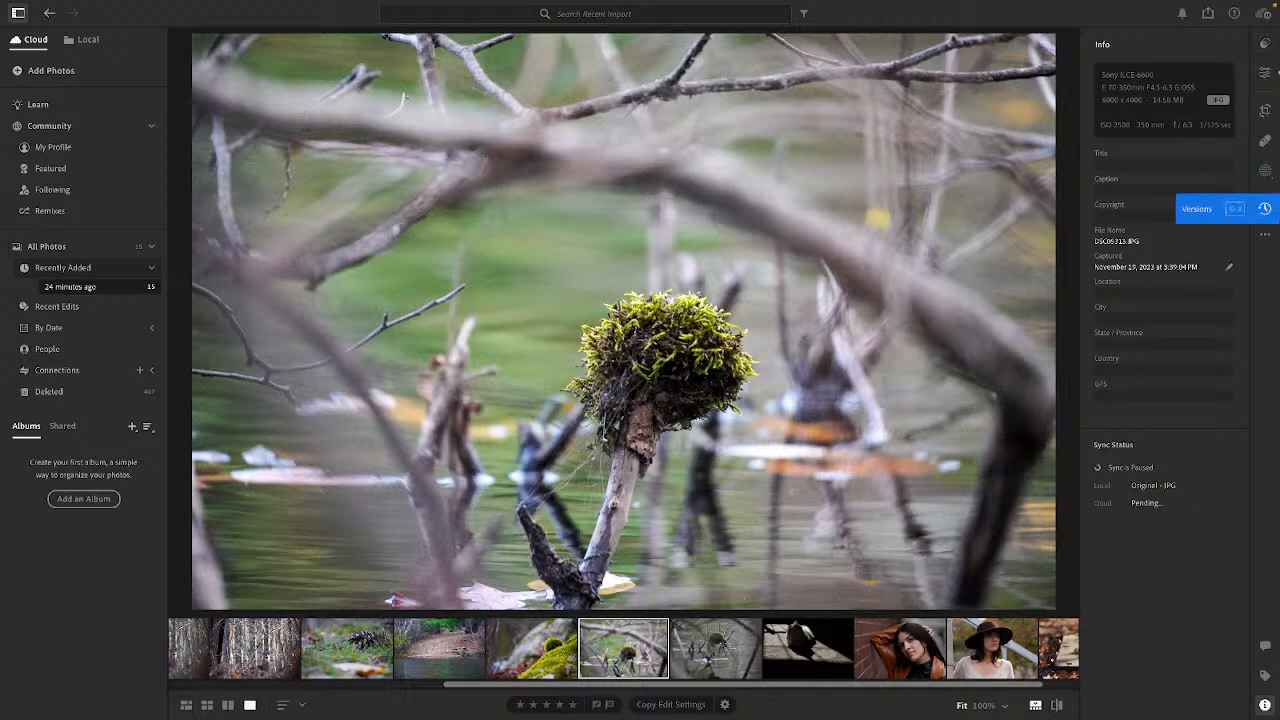
click(1263, 207)
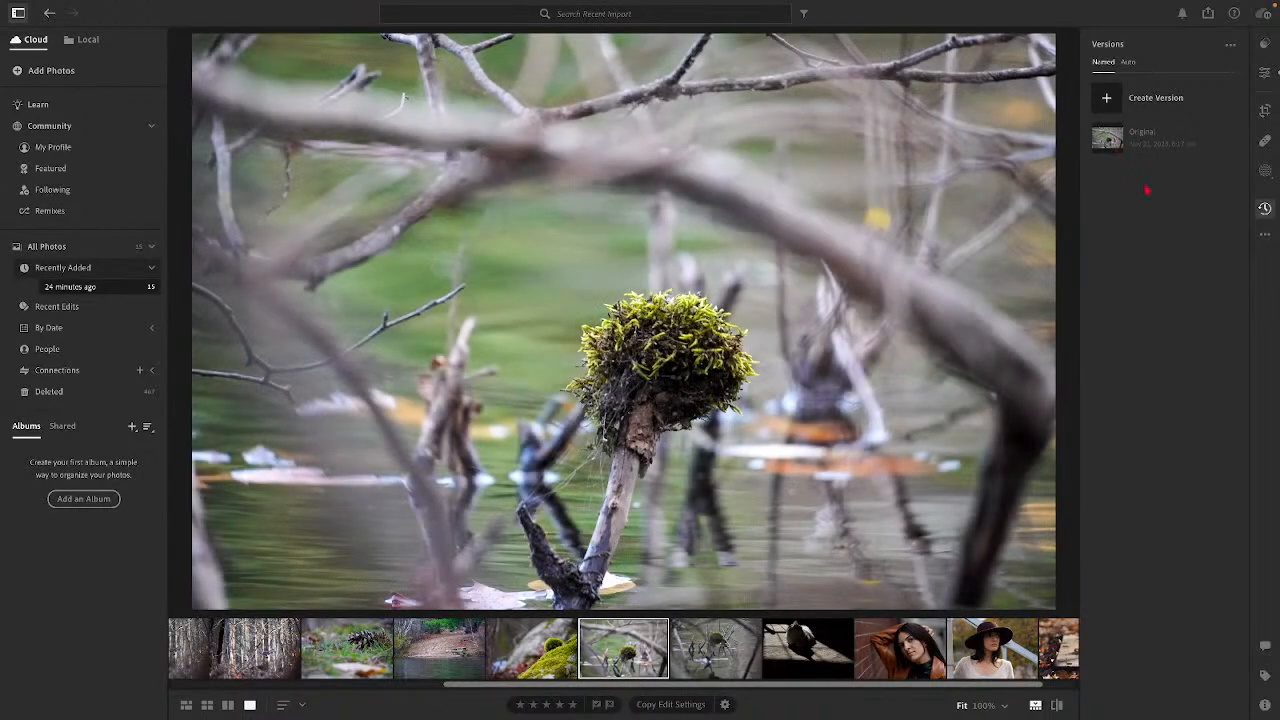
Step: Enable Lens Corrections and Remove Chromatic Aberration on the next photo, with the out-of-focus moss ball over the water
click(723, 651)
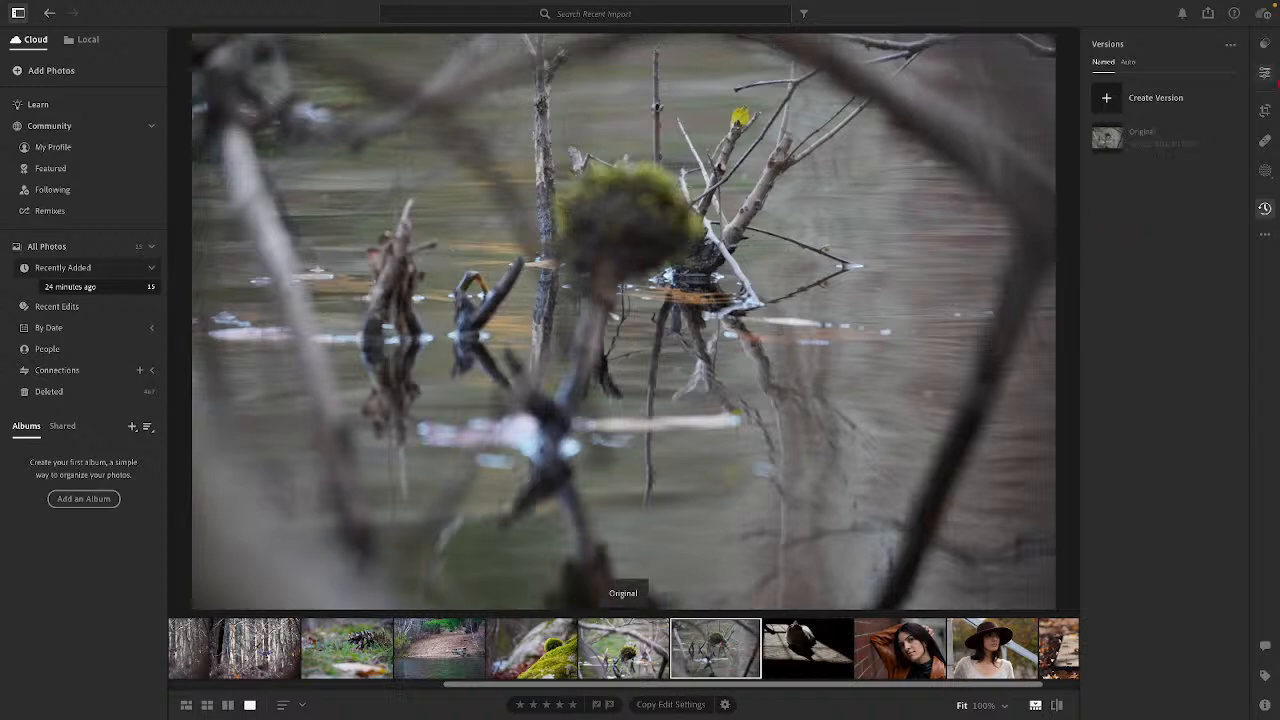
click(1265, 73)
scroll(1165, 500, down, 3)
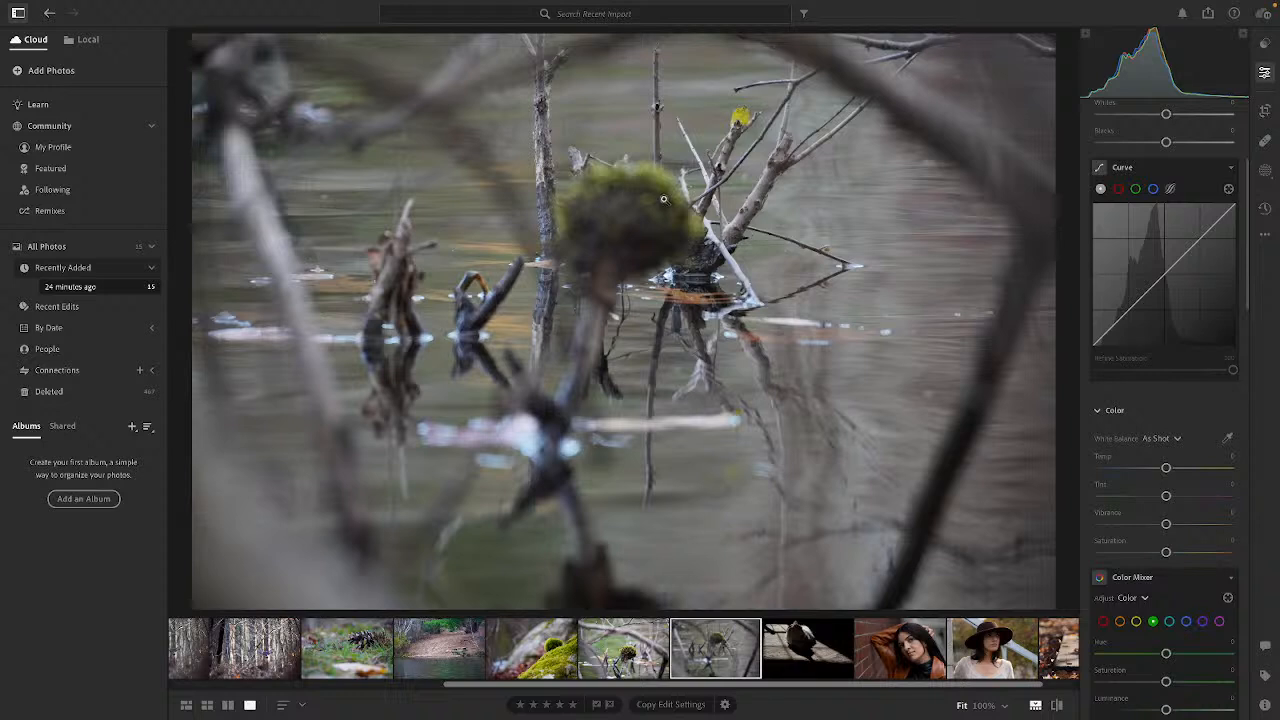
scroll(1160, 480, down, 3)
scroll(1165, 480, down, 8)
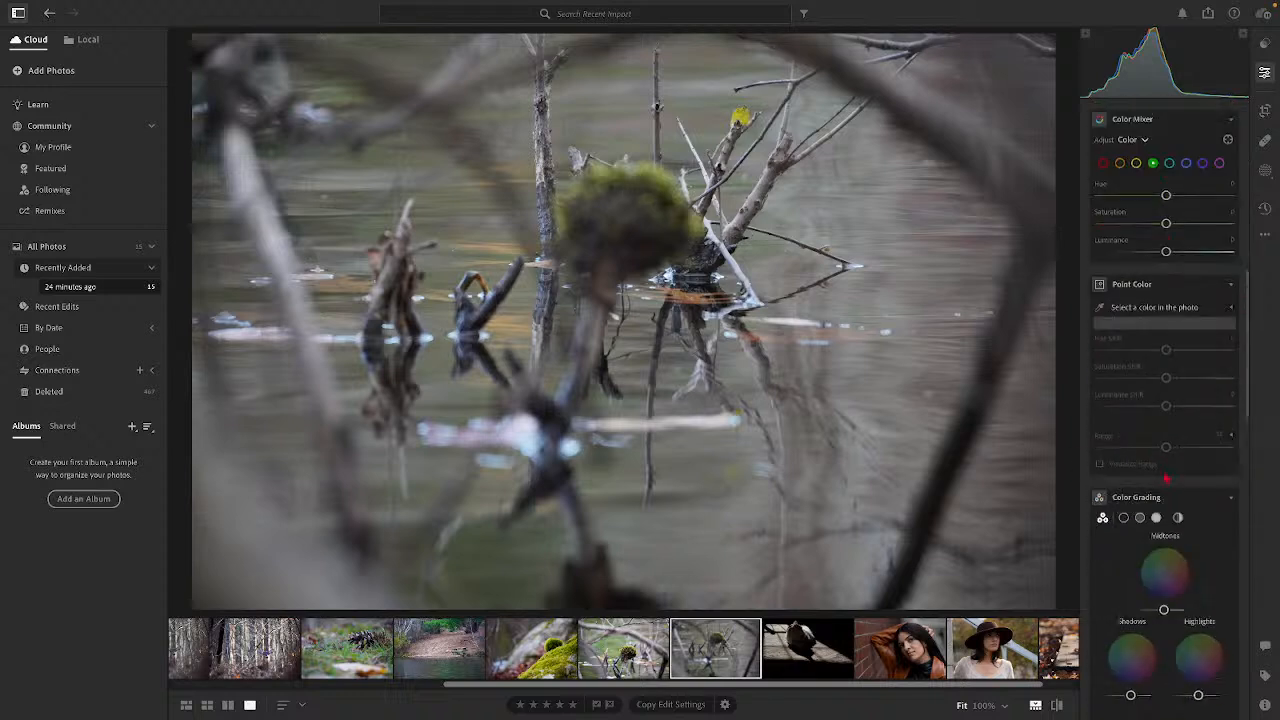
scroll(1166, 478, down, 10)
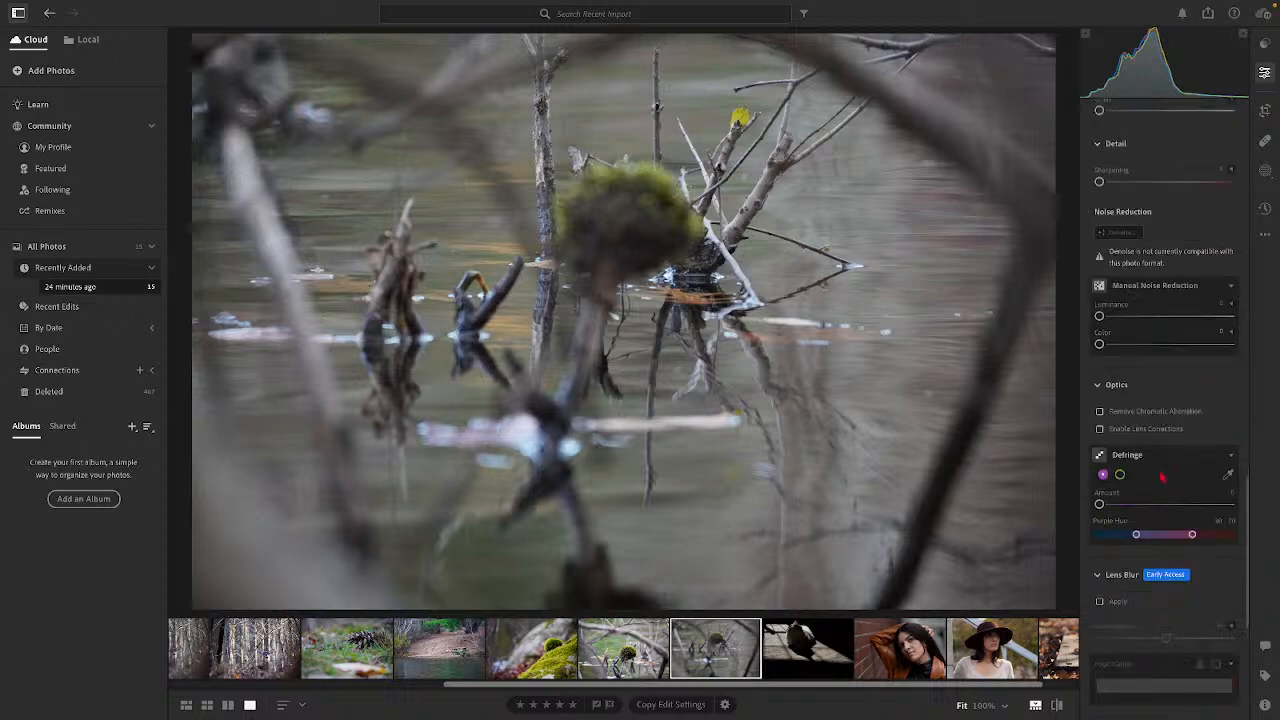
click(1099, 429)
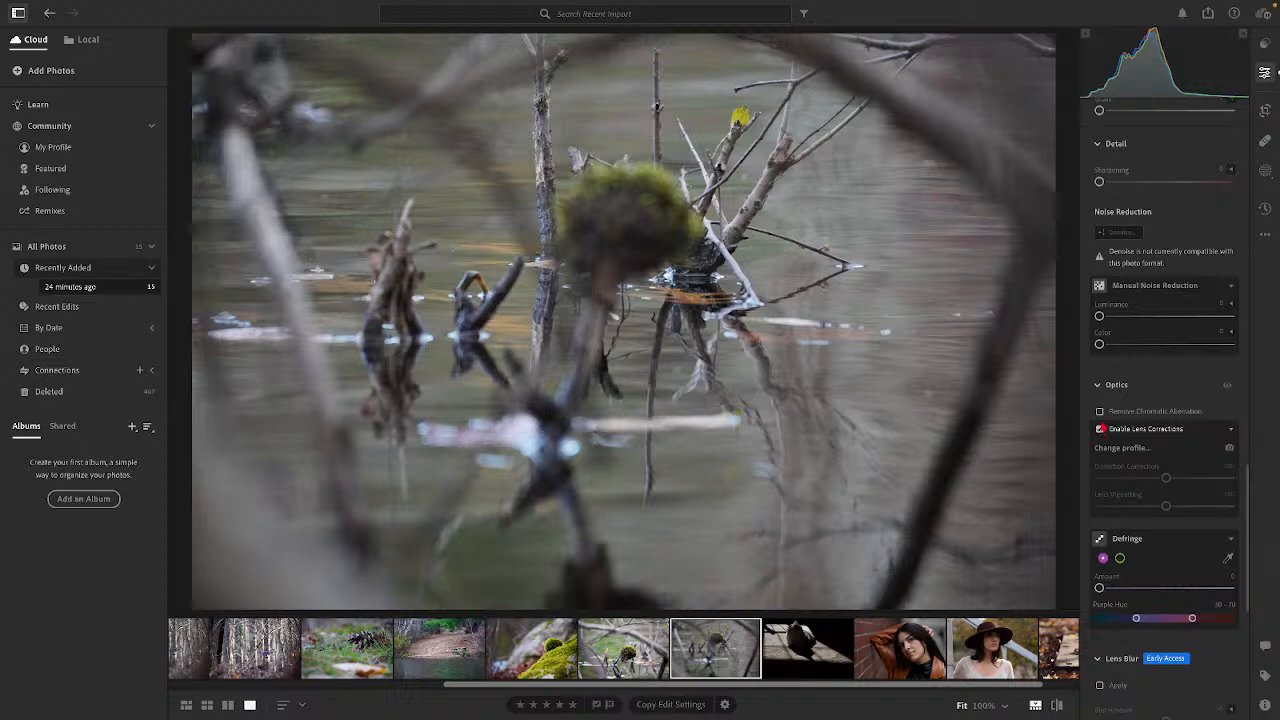
click(1099, 411)
scroll(1120, 470, down, 5)
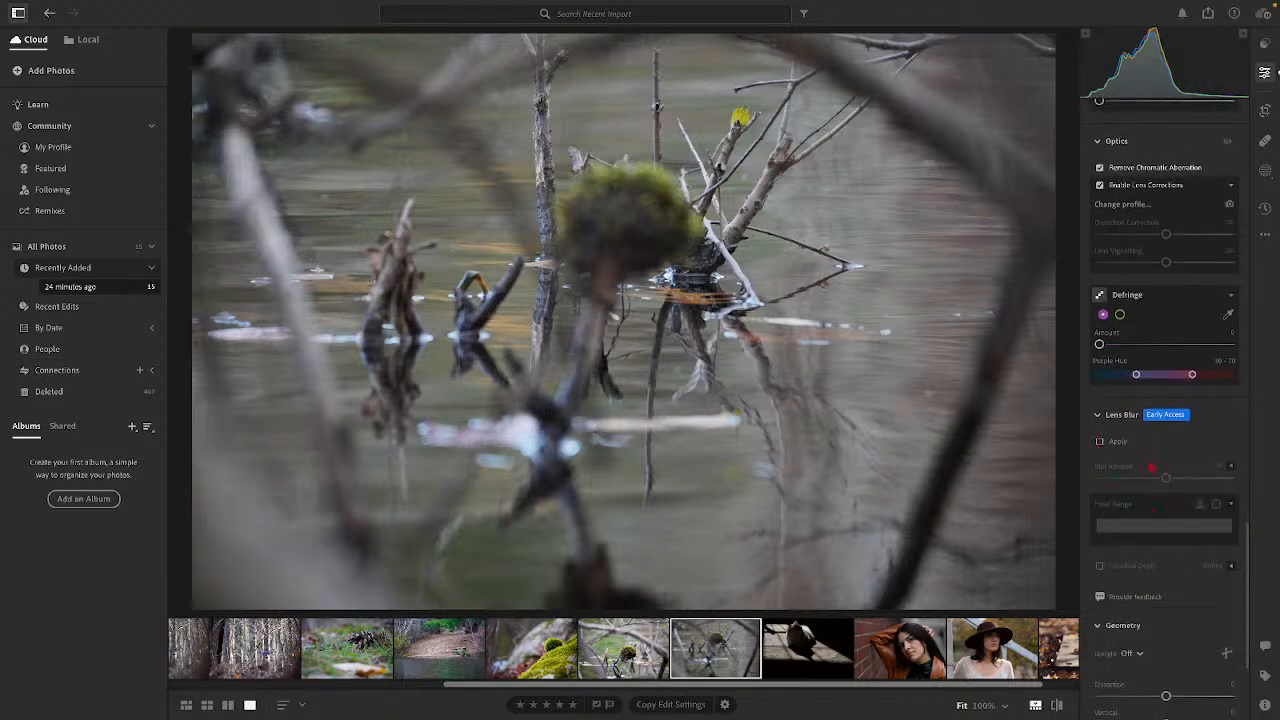
Step: Apply Lens Blur, try the focal range at the nearest depths, and set it to the farthest depths
click(1104, 443)
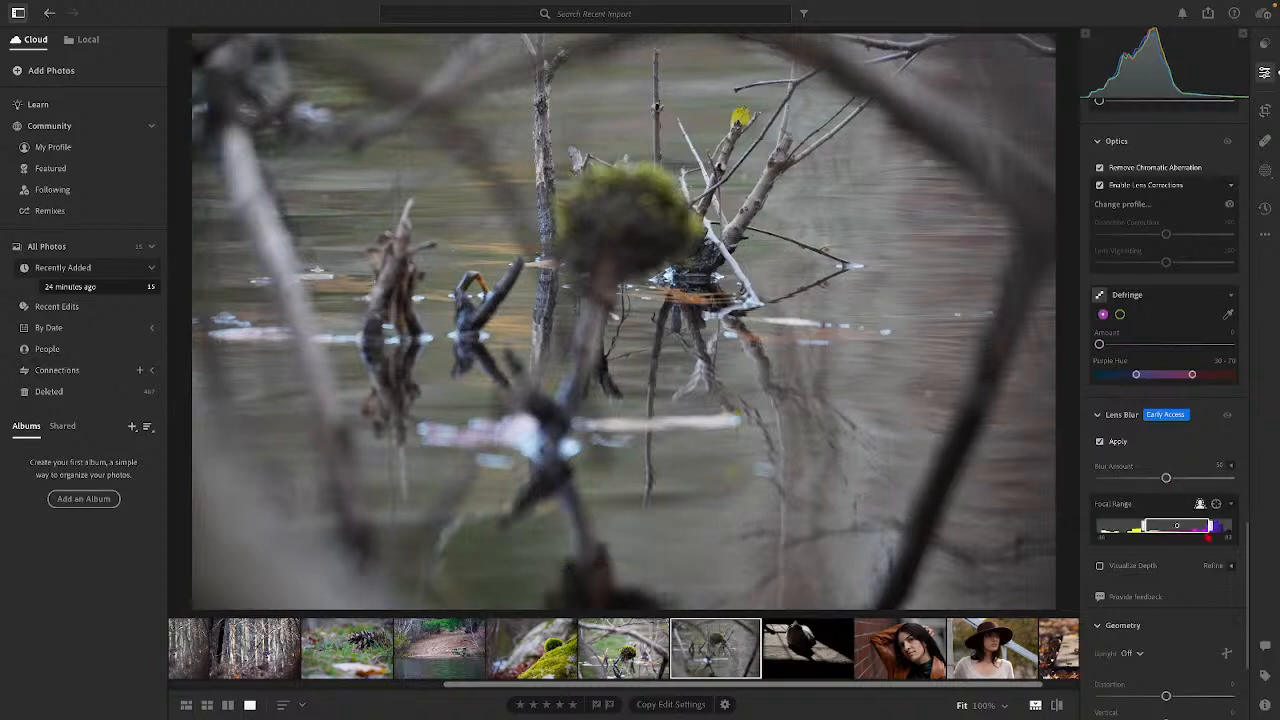
drag(1191, 531, 1070, 533)
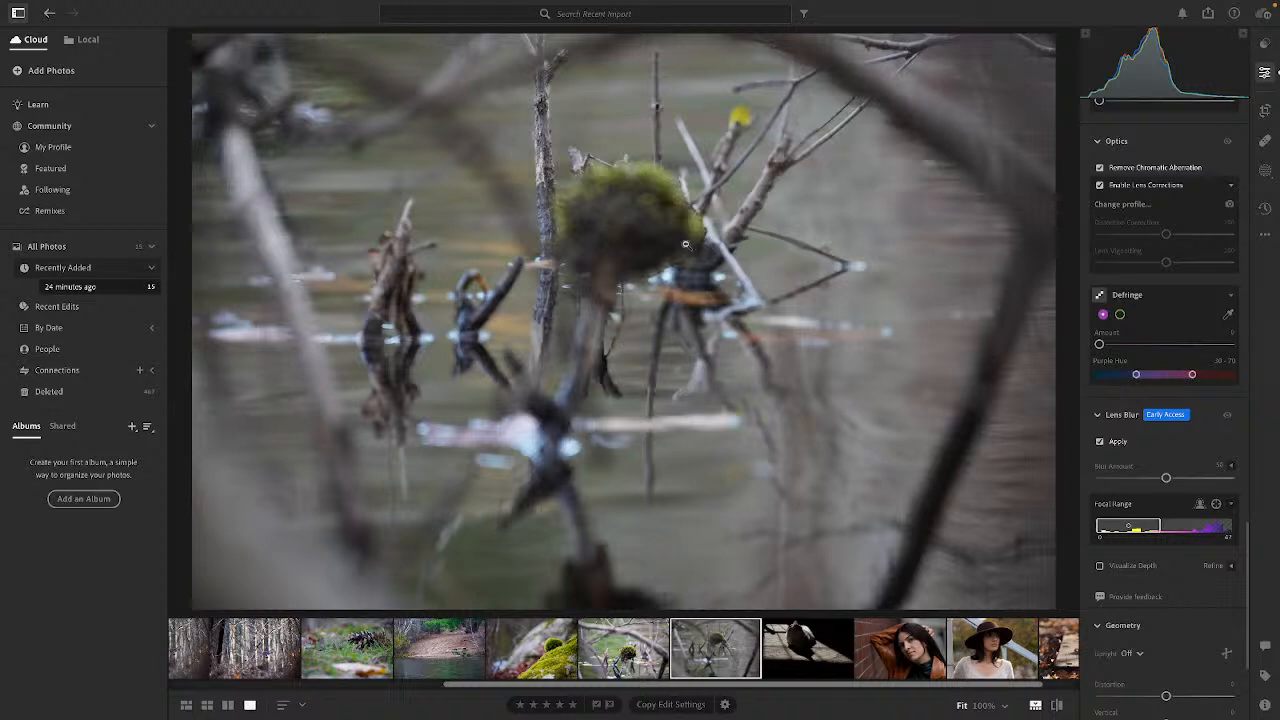
drag(1129, 527, 1200, 527)
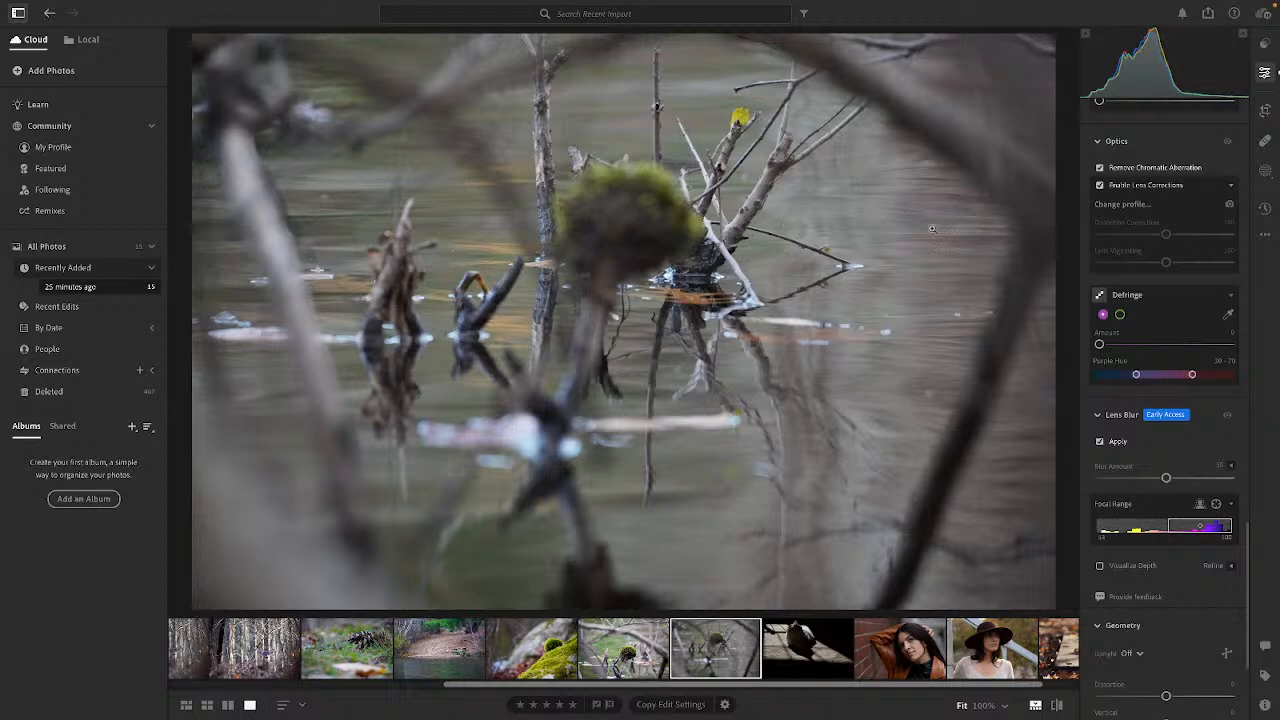
Step: Apply Auto edit settings to the cat photo, and set Shadows to 0 and Blacks to about -21
click(784, 667)
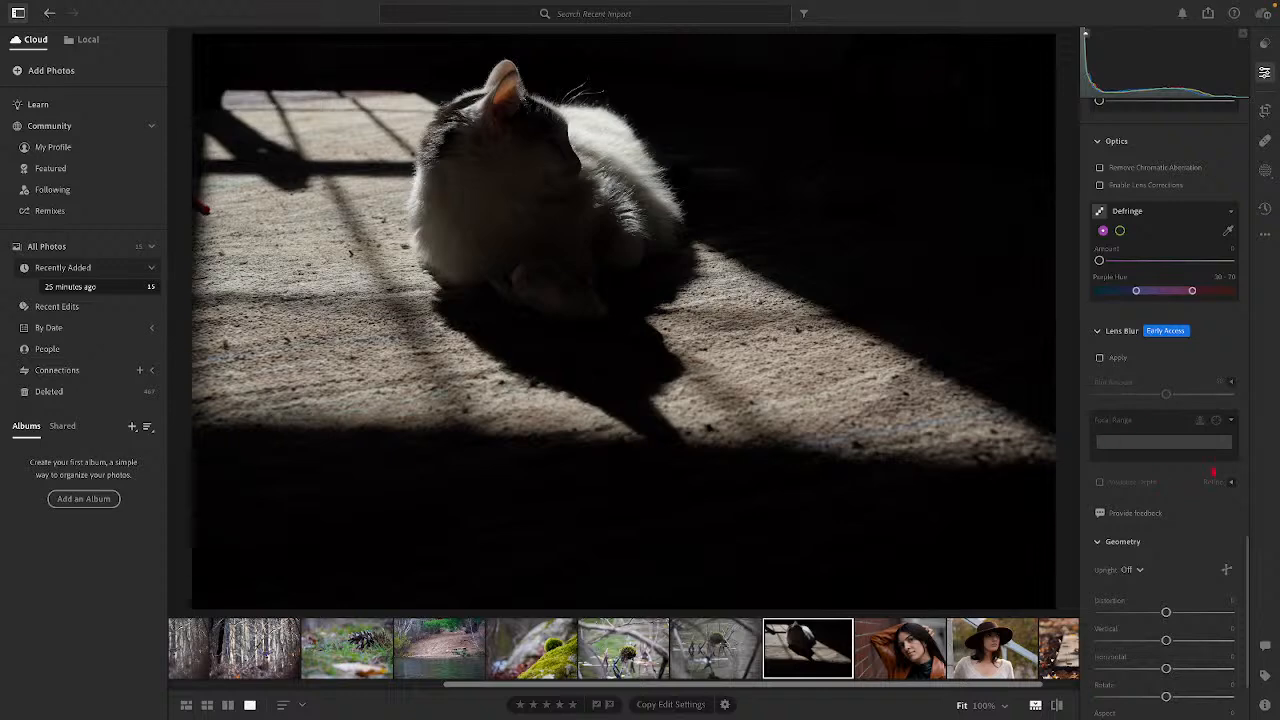
scroll(1199, 248, up, 15)
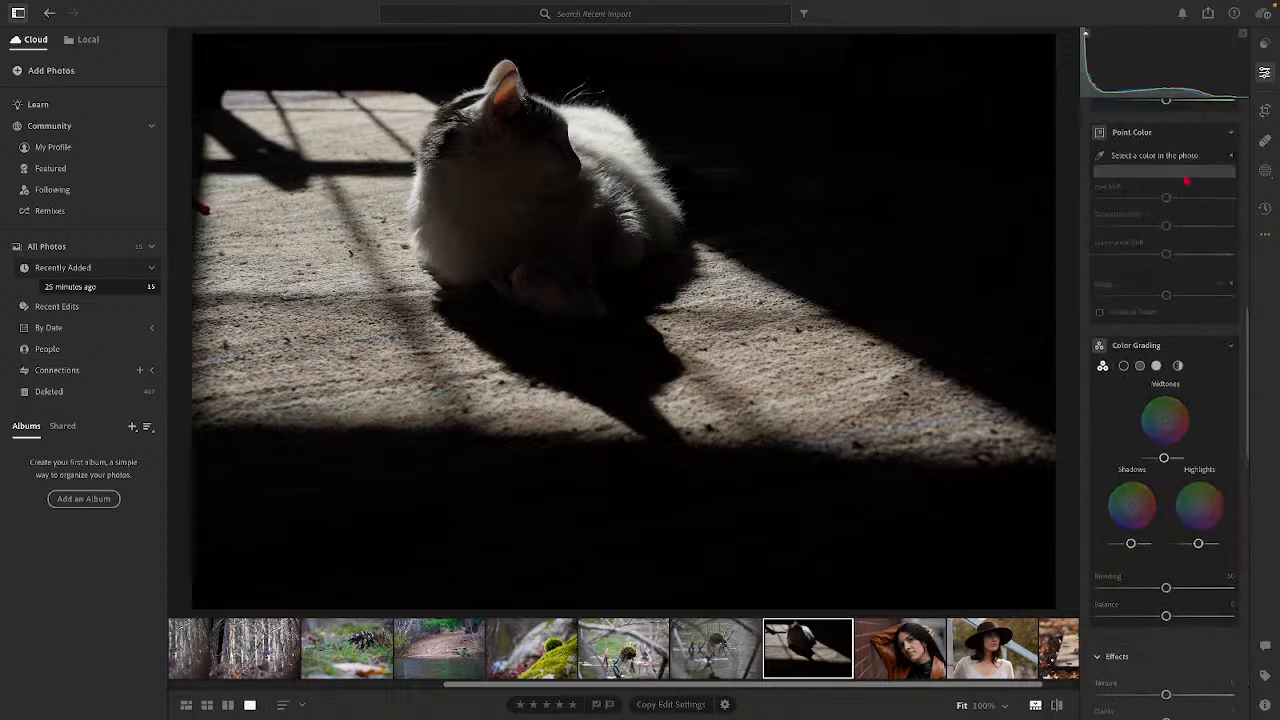
click(1106, 140)
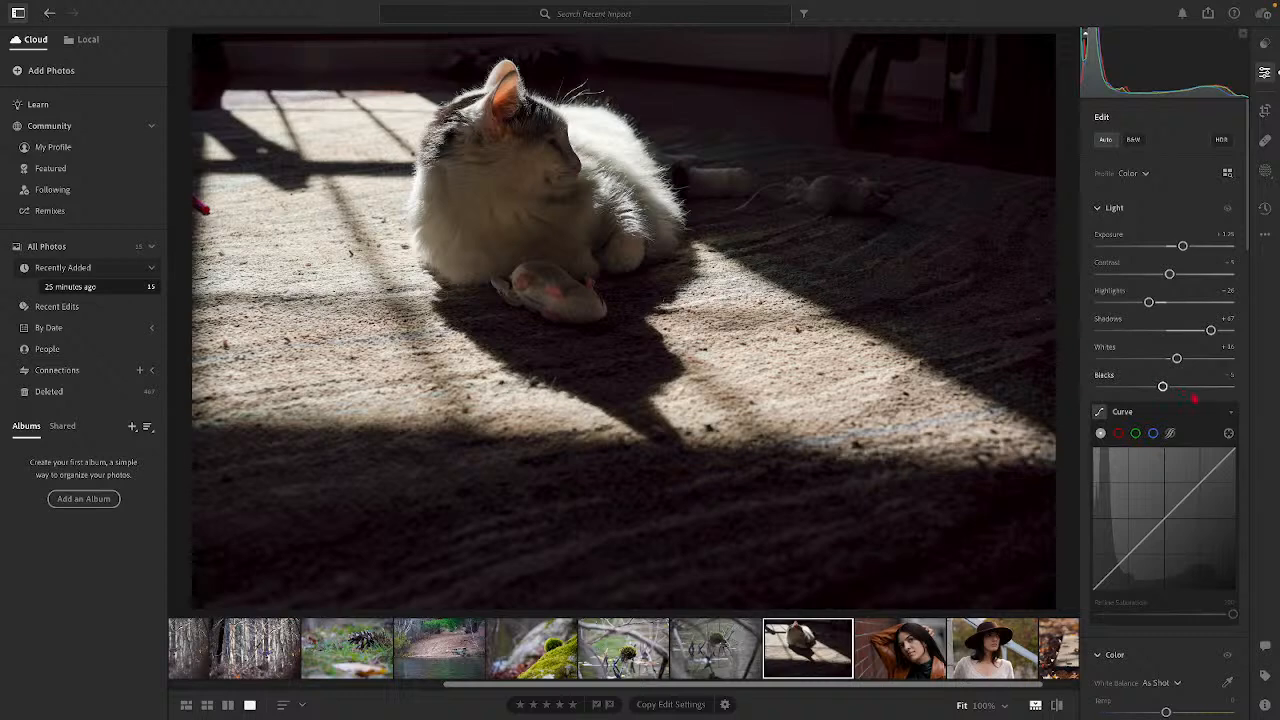
drag(1210, 331, 1165, 331)
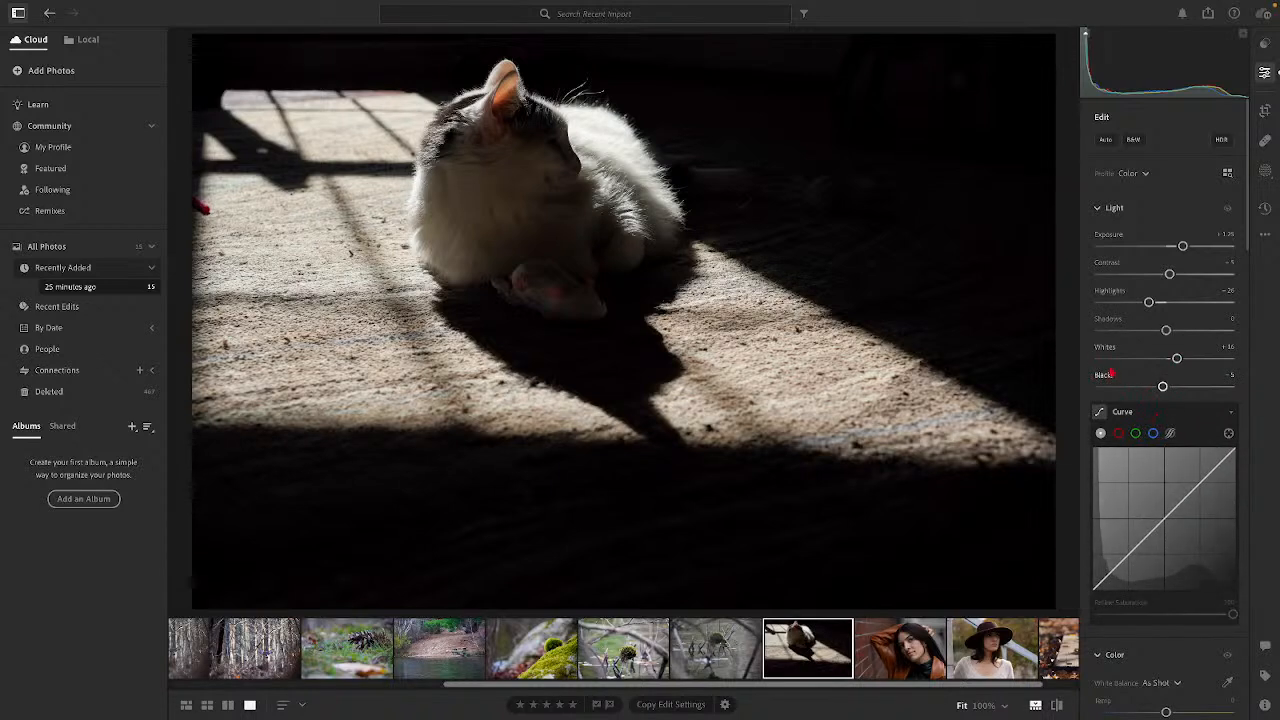
drag(1163, 386, 1151, 388)
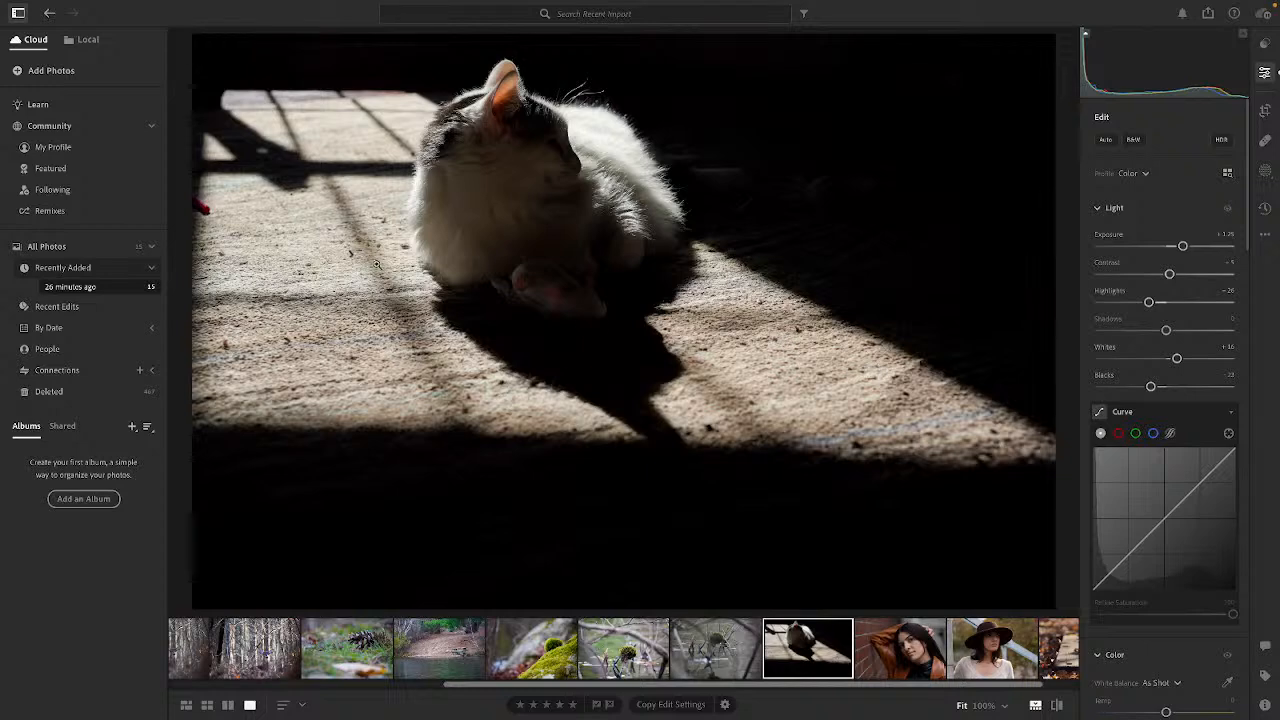
Step: Apply Auto edit settings to the leather jacket portrait, and set Exposure to about +0.97 and Contrast to about +16
click(900, 635)
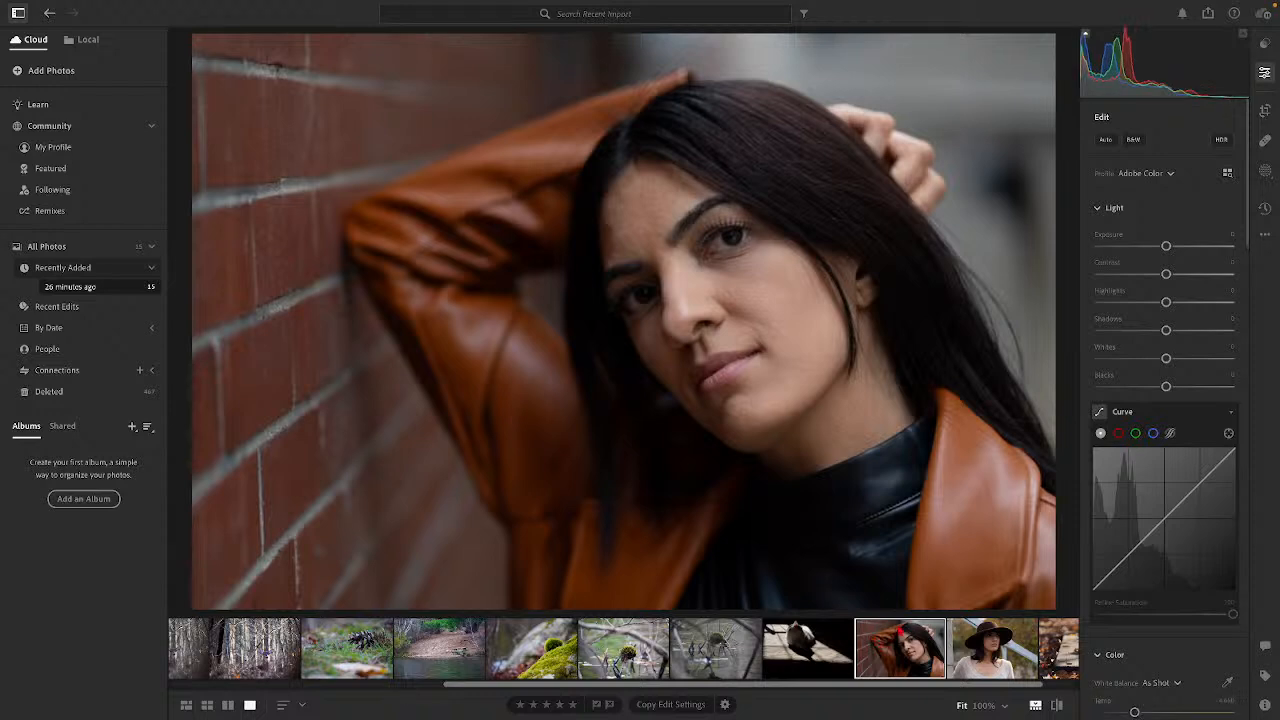
click(1107, 140)
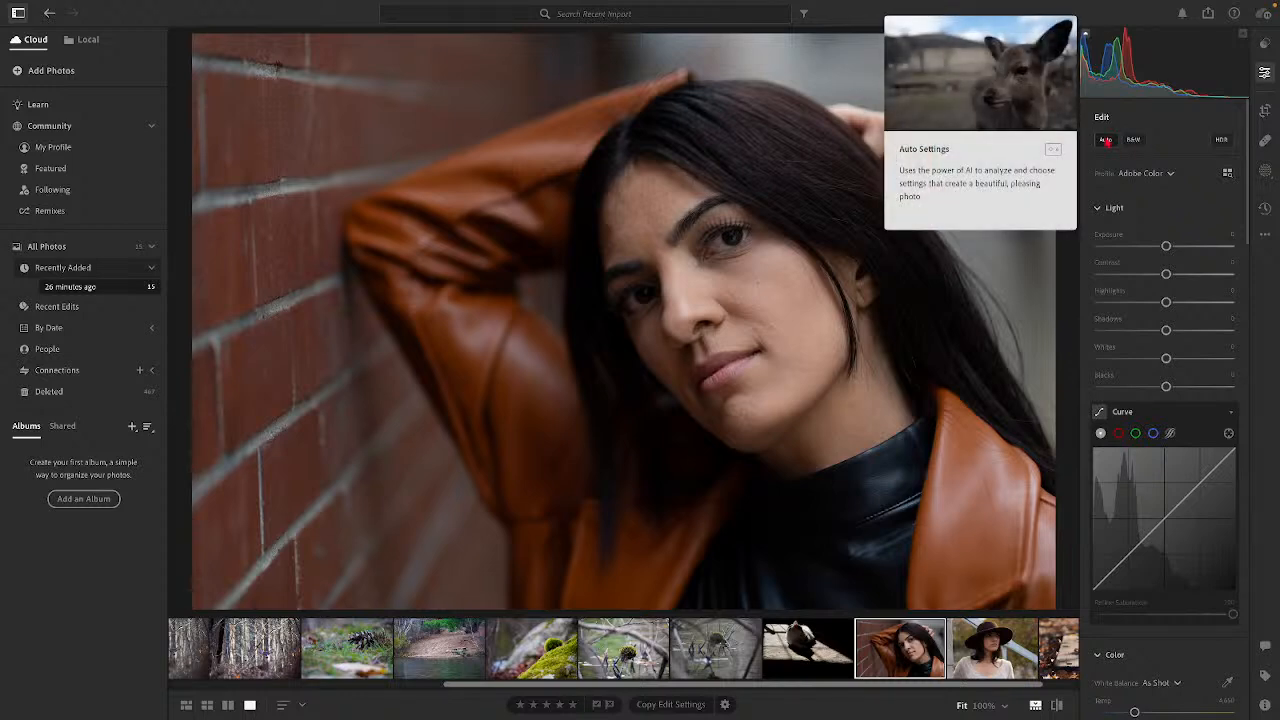
click(1107, 140)
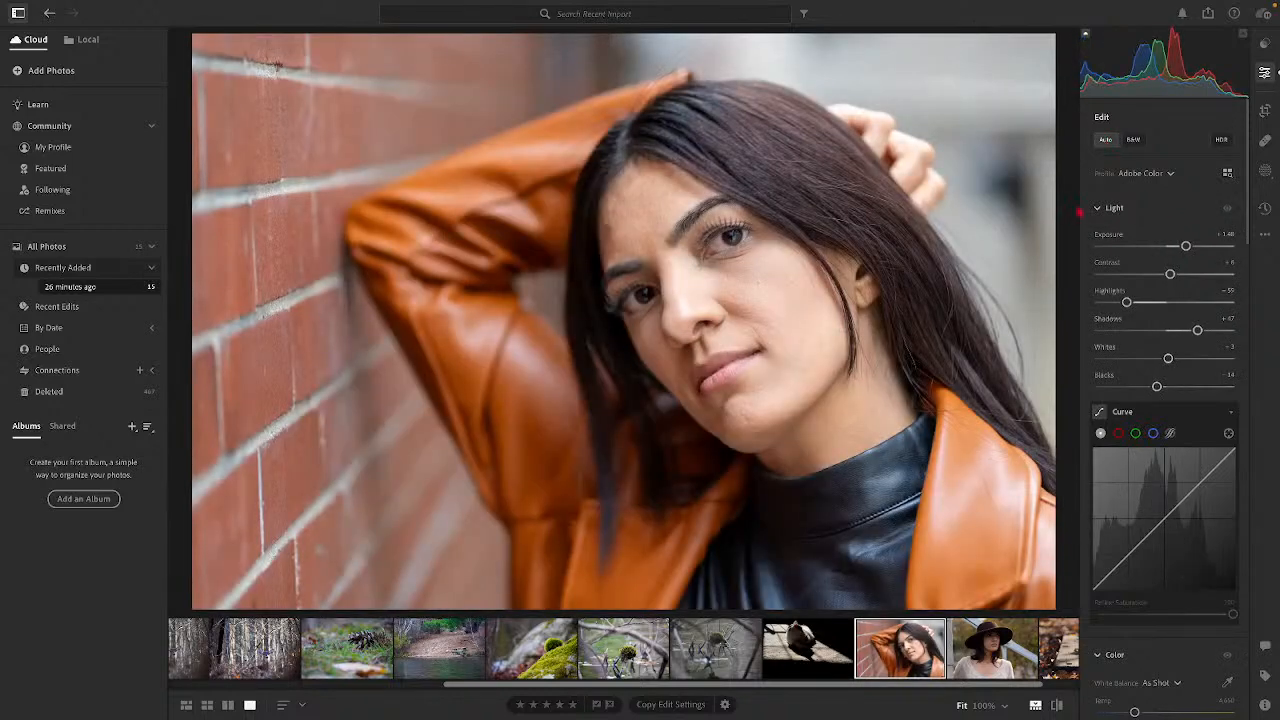
drag(1186, 246, 1175, 275)
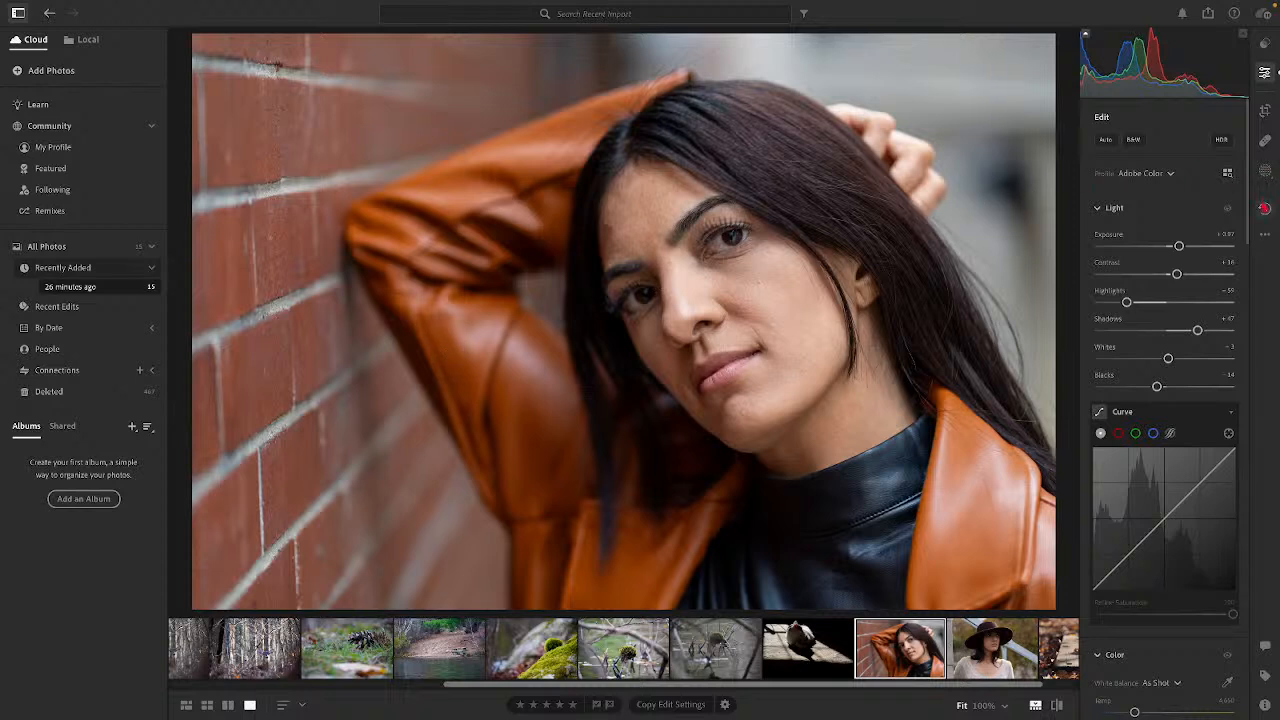
Step: Create a people mask on the leather jacket portrait covering the Eye Sclera, Iris and Pupil, and Lips
click(1266, 174)
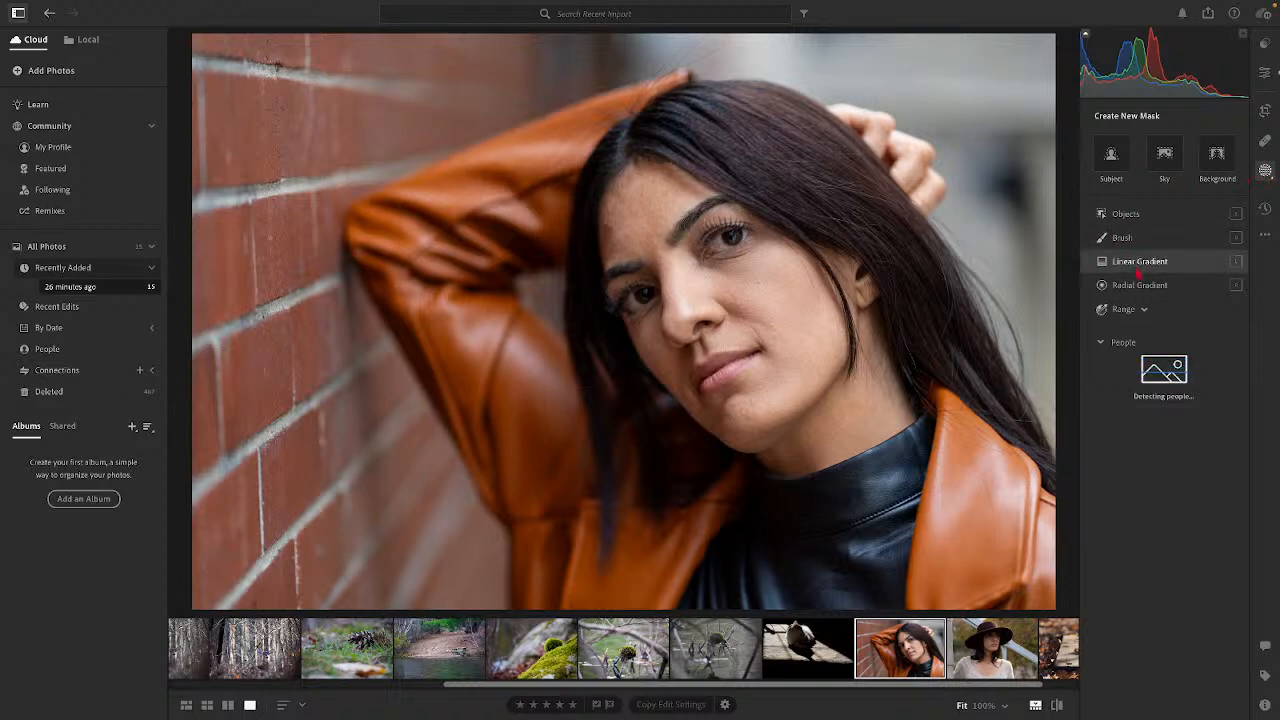
mouse_move(1148, 289)
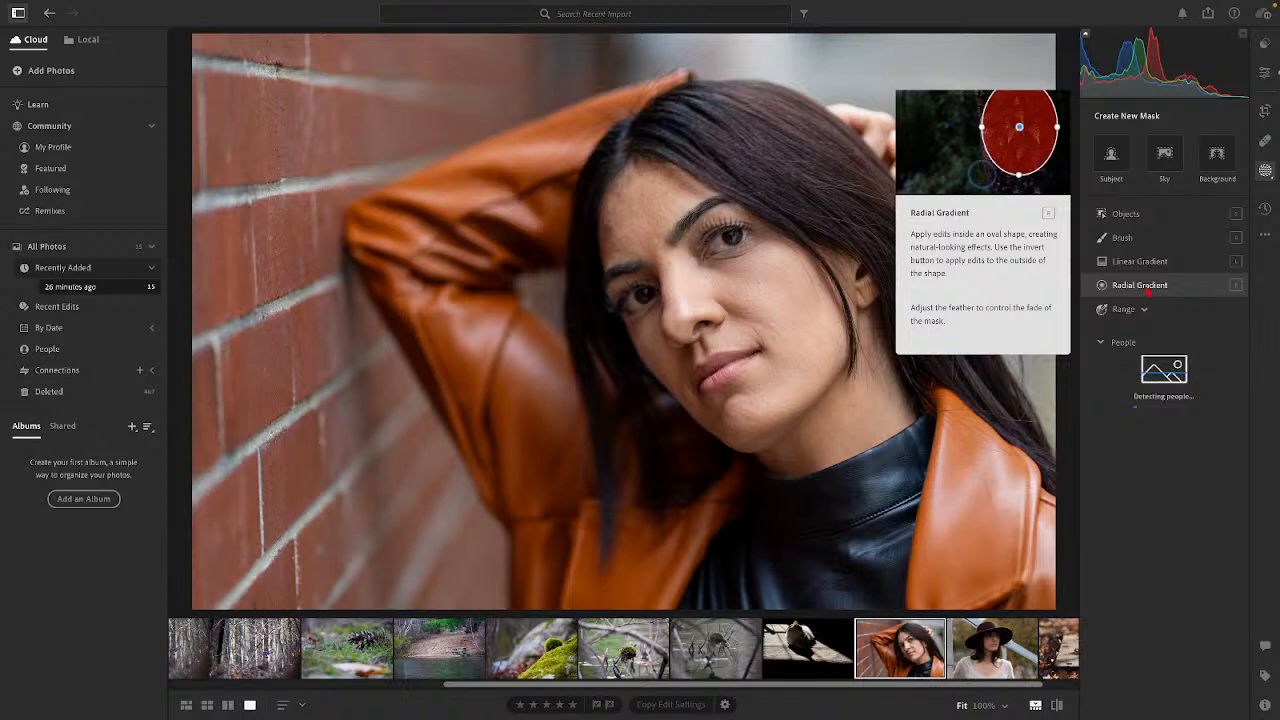
mouse_move(1127, 268)
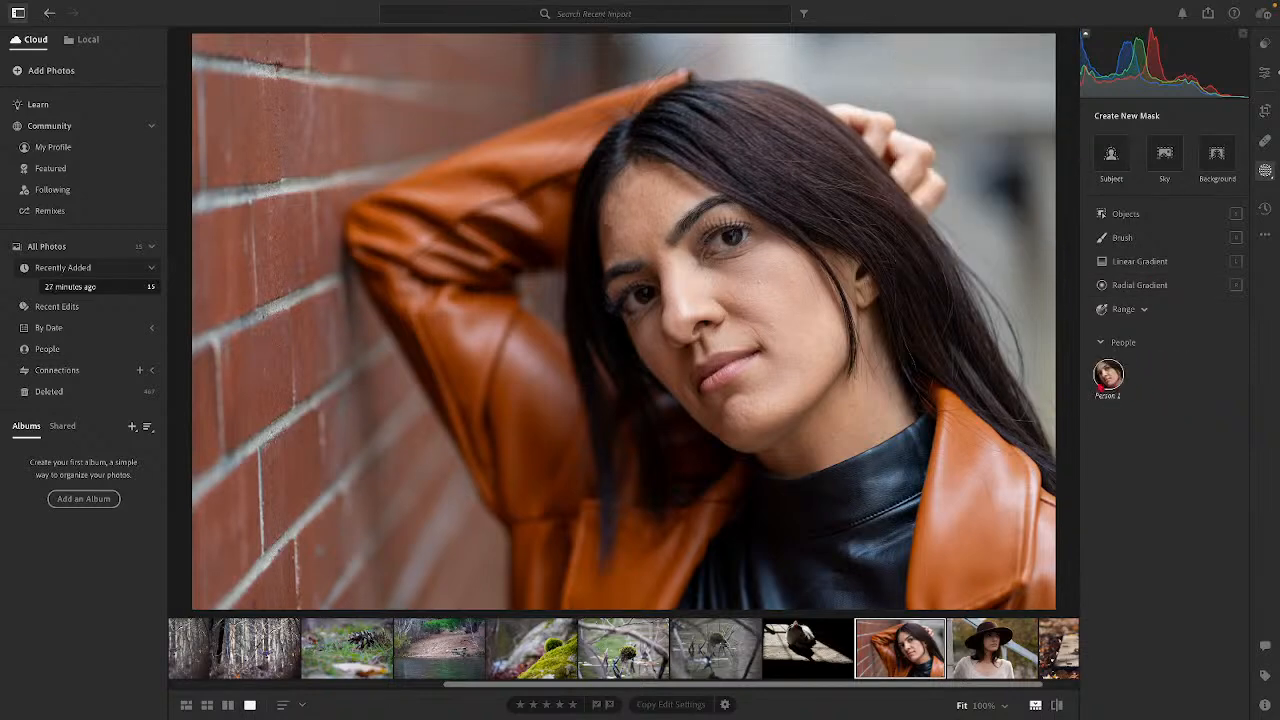
click(1105, 380)
click(1084, 201)
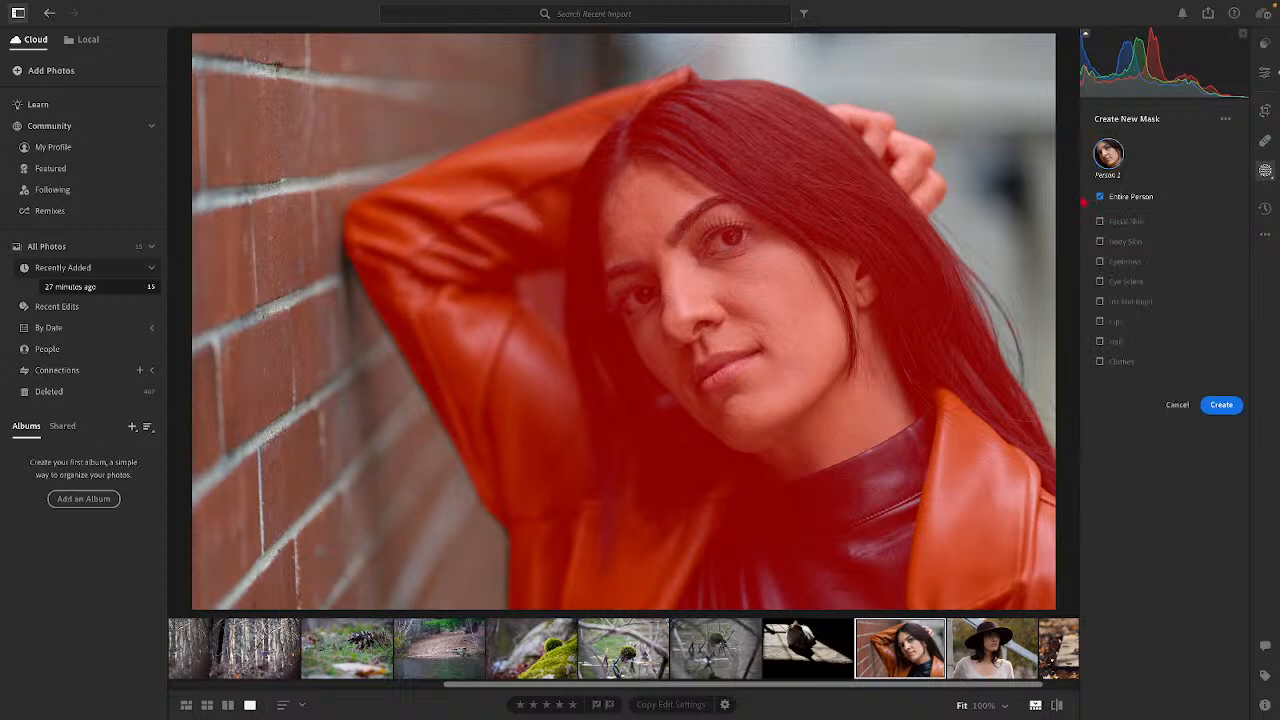
click(1101, 282)
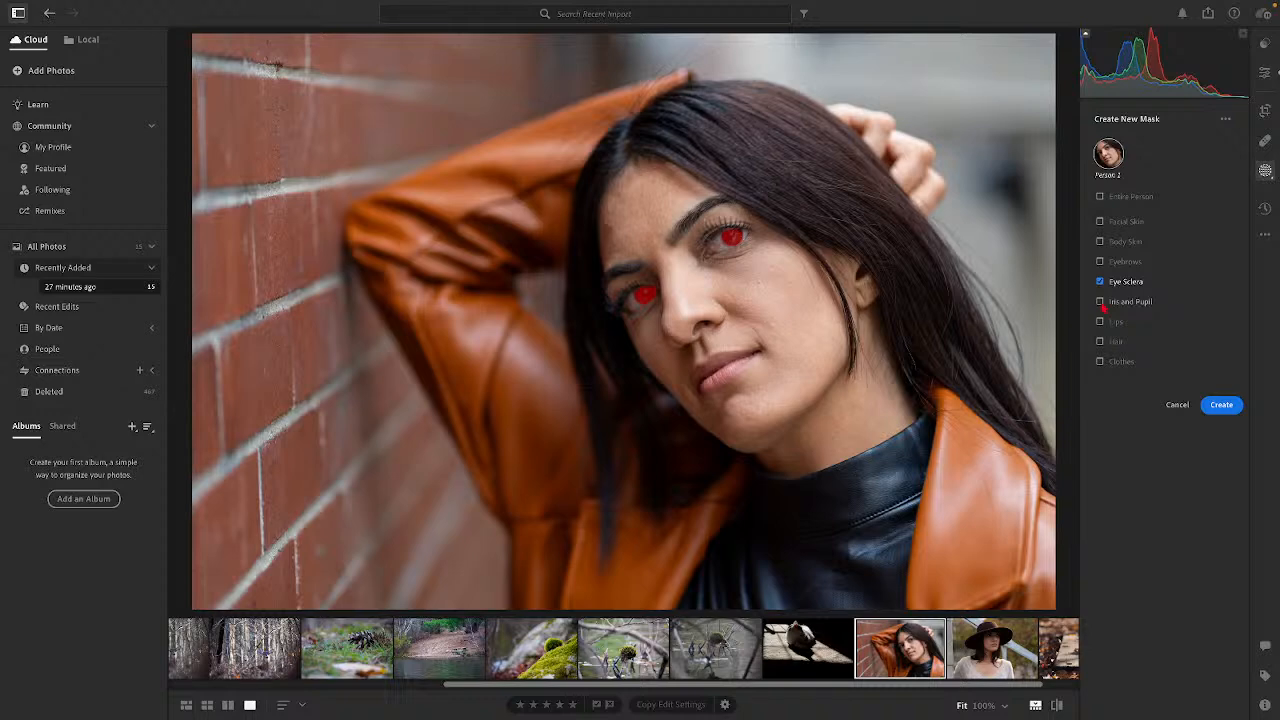
click(1101, 302)
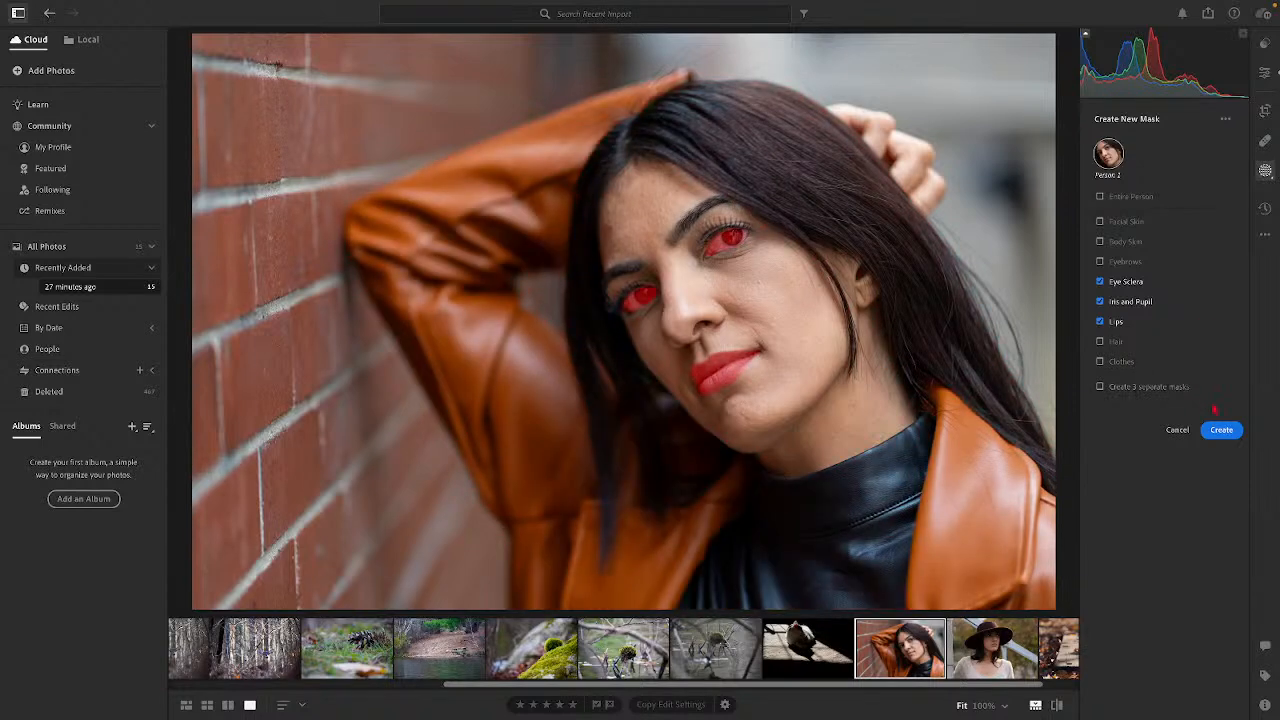
click(1218, 431)
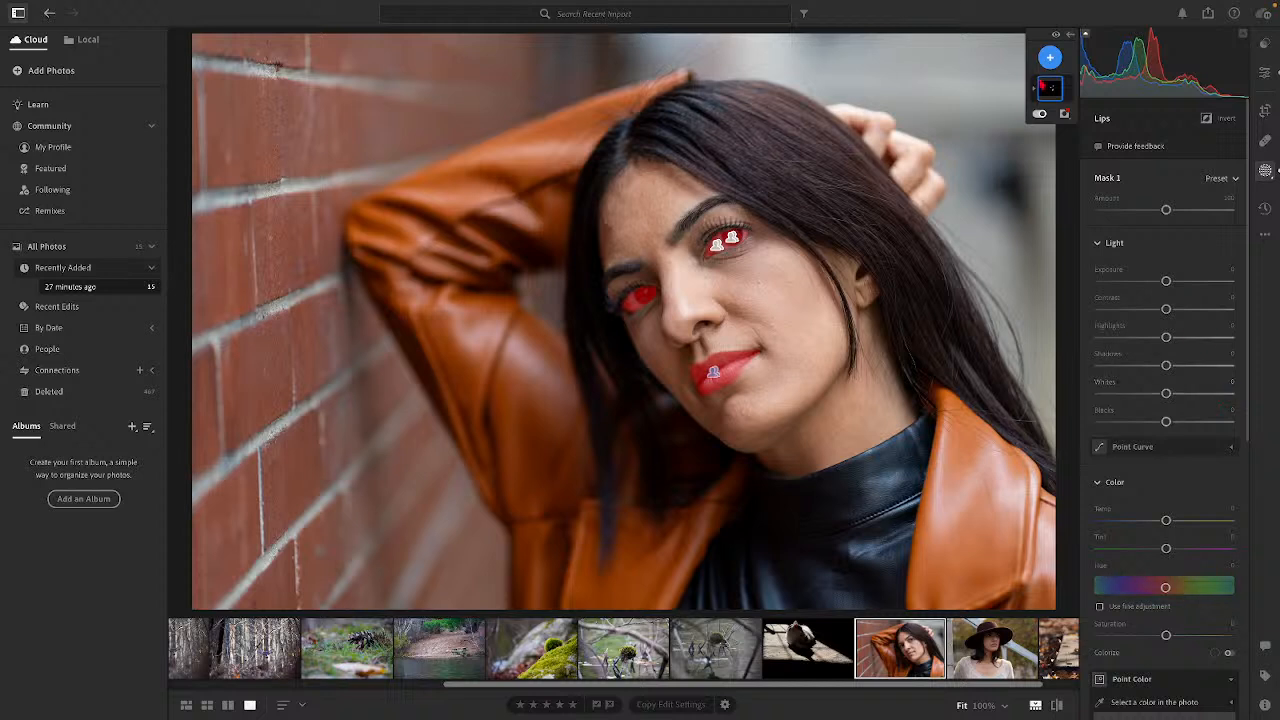
Step: Try the Enhance Eyes preset on the combined eyes and lips mask
click(1050, 90)
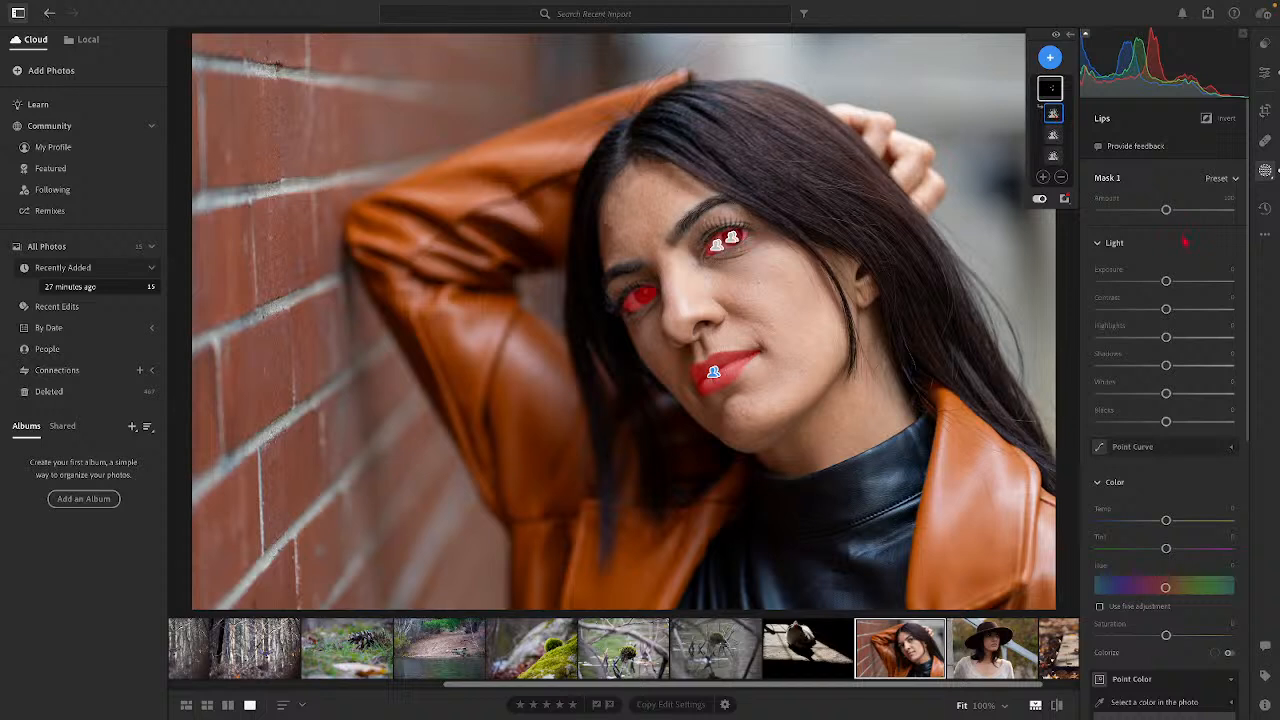
click(1222, 178)
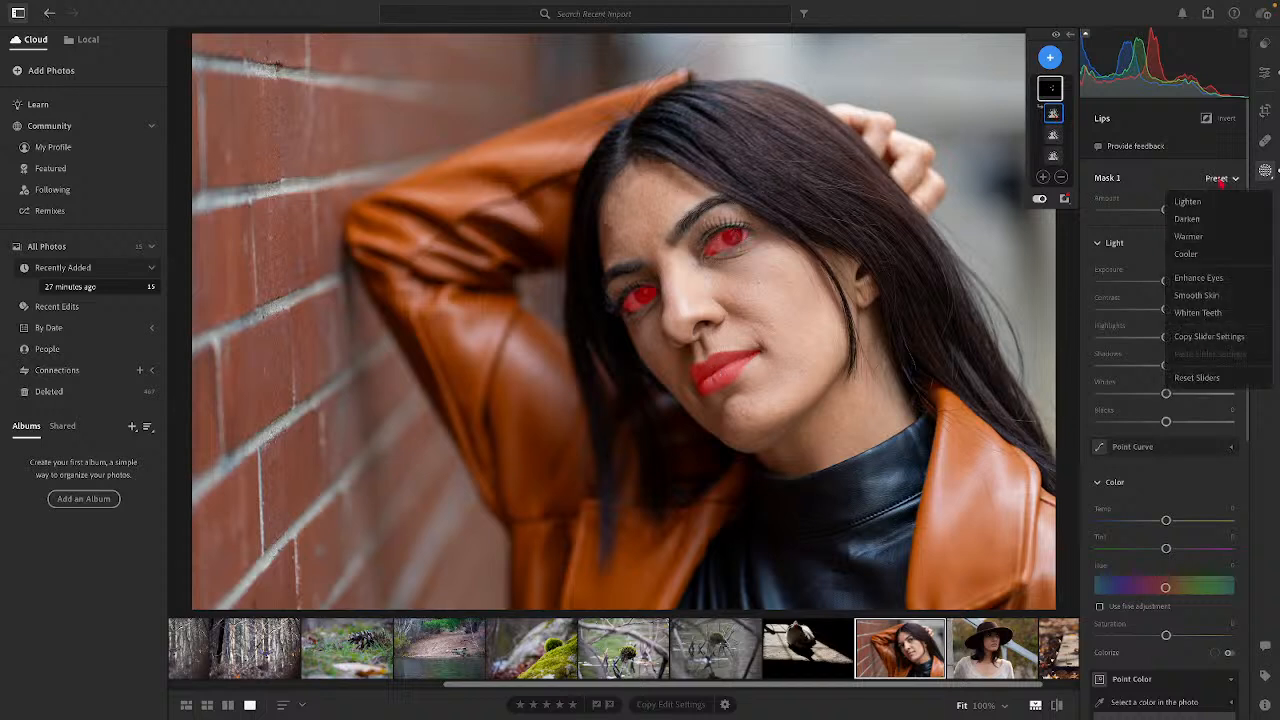
click(1204, 277)
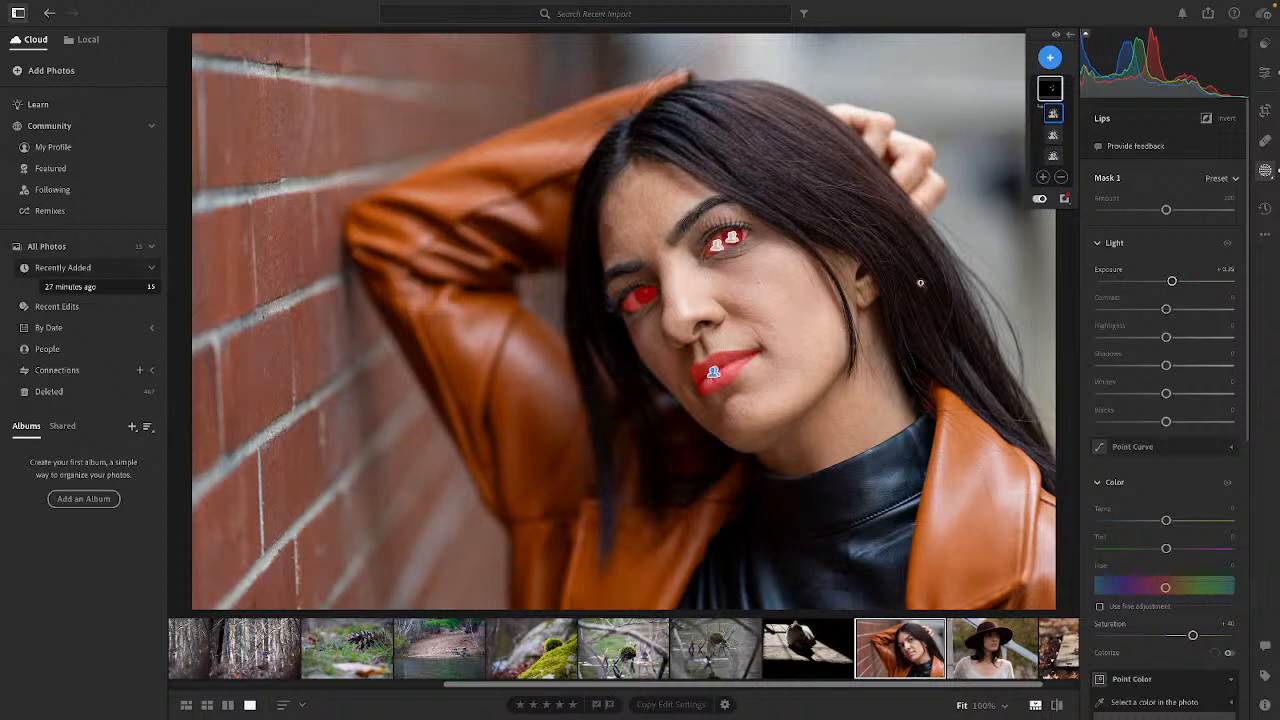
click(1265, 74)
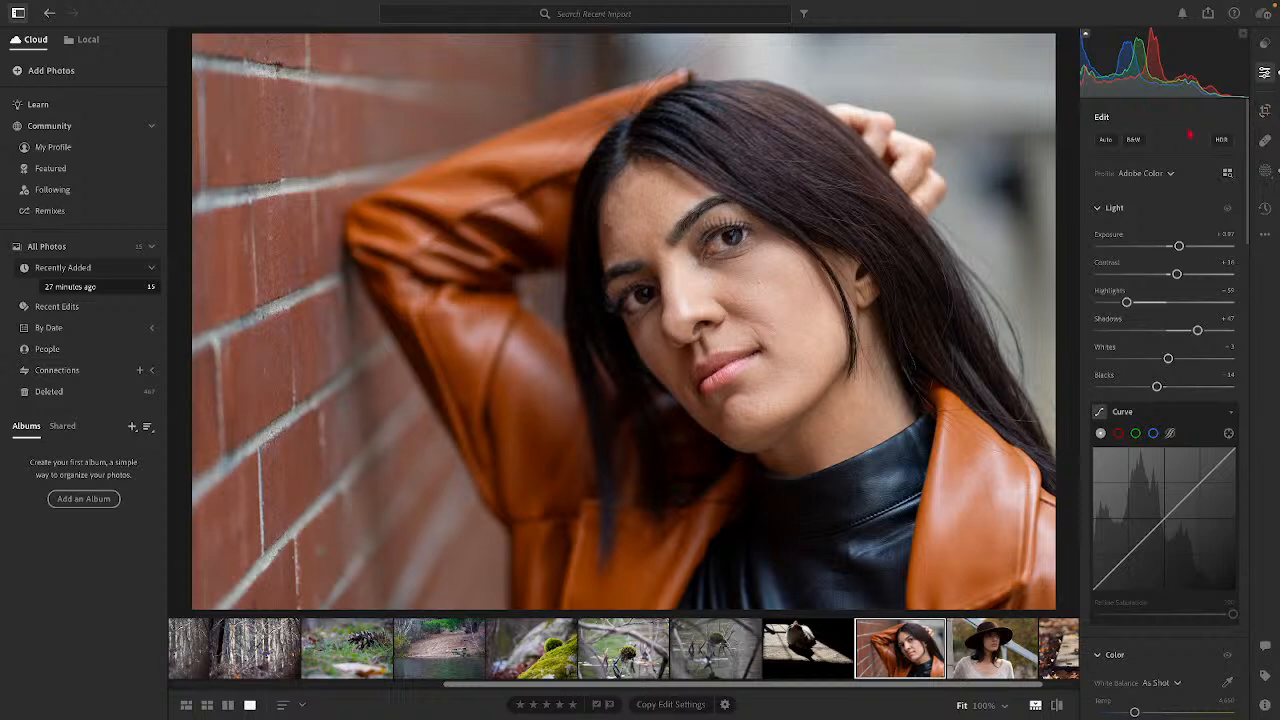
Step: Select the Iris and Pupil component of the mask and choose the Enhance Eyes preset for it
click(1265, 172)
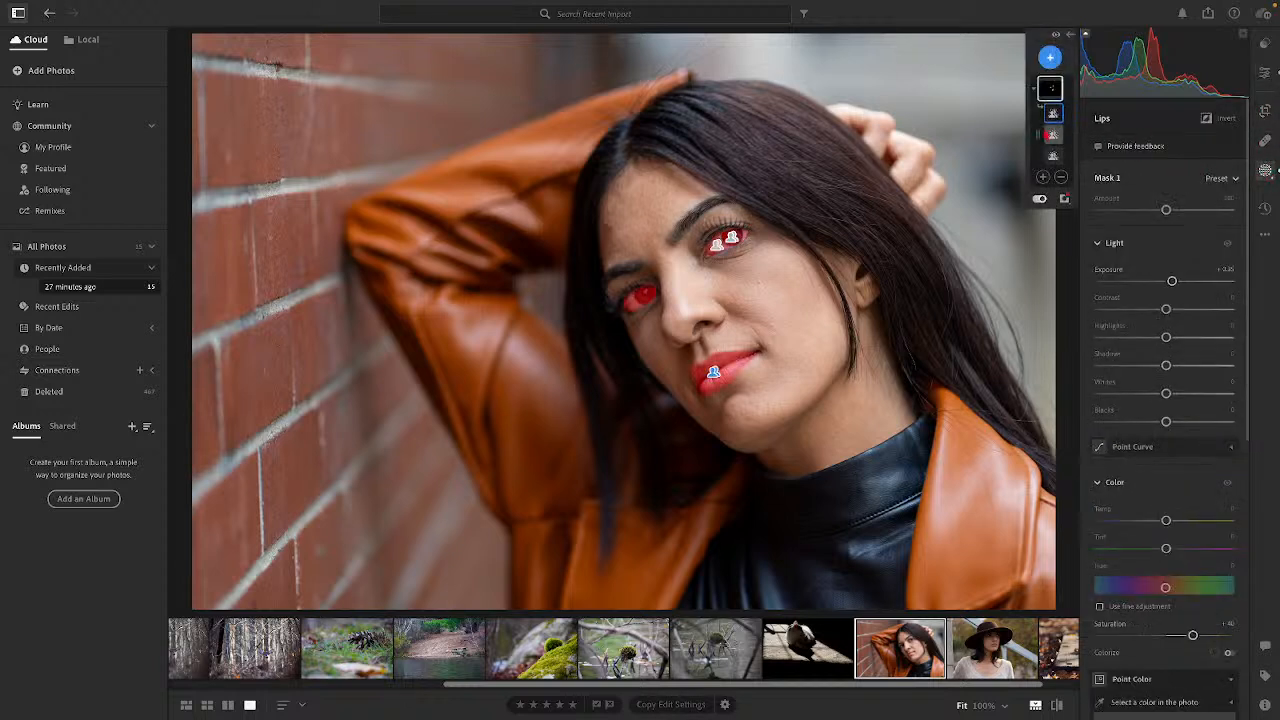
click(1052, 134)
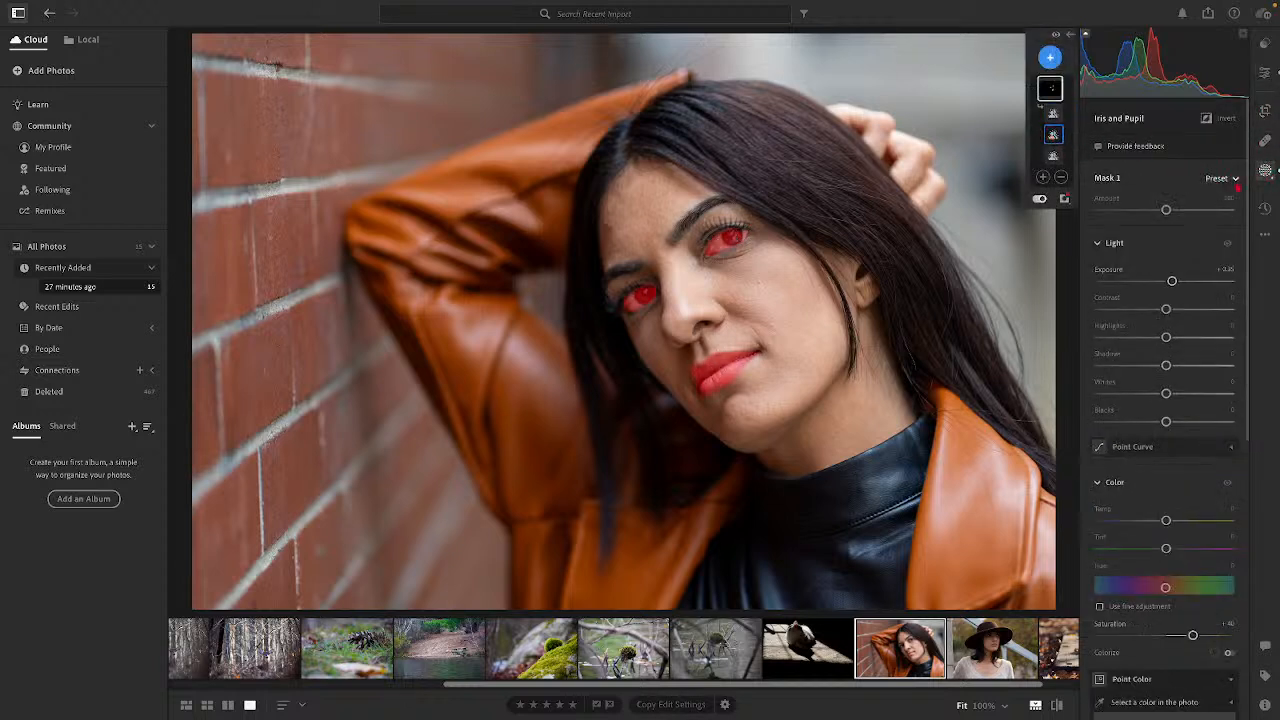
click(1224, 179)
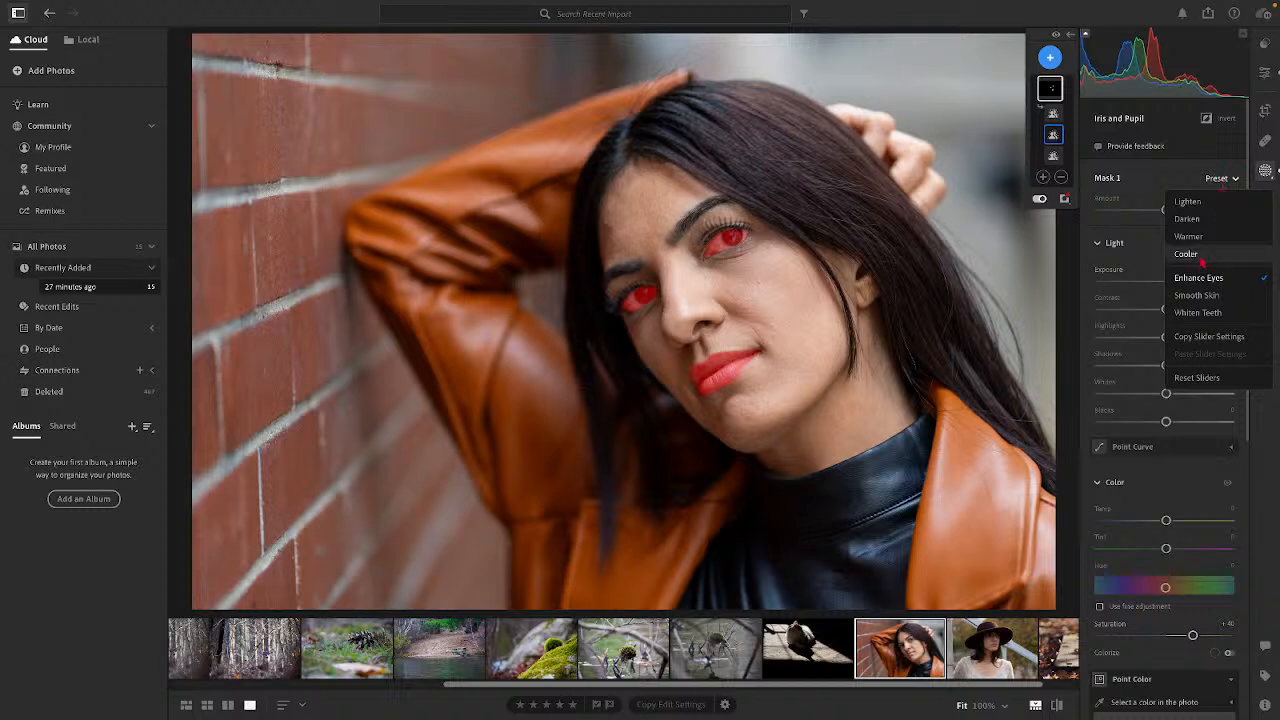
click(1198, 277)
Step: Go through the mask's components, and try the Smooth Skin preset with the Lips component selected
click(1052, 156)
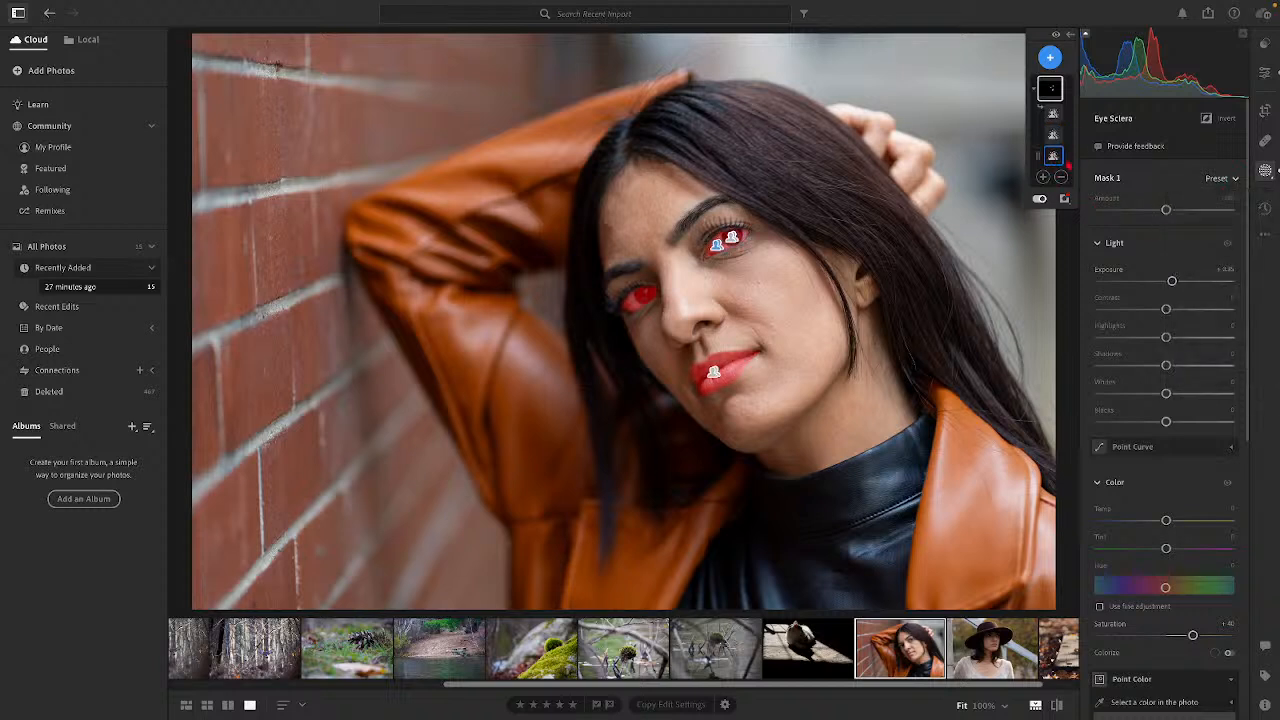
click(1052, 134)
click(1052, 113)
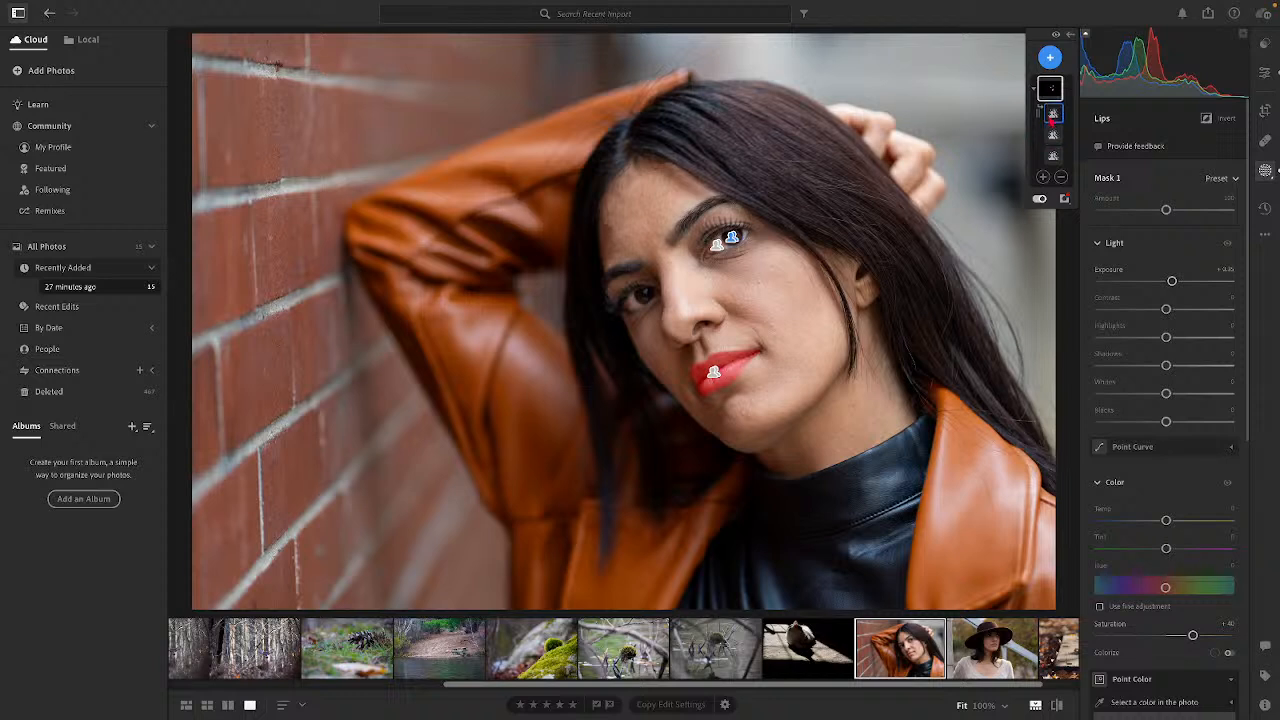
click(1220, 179)
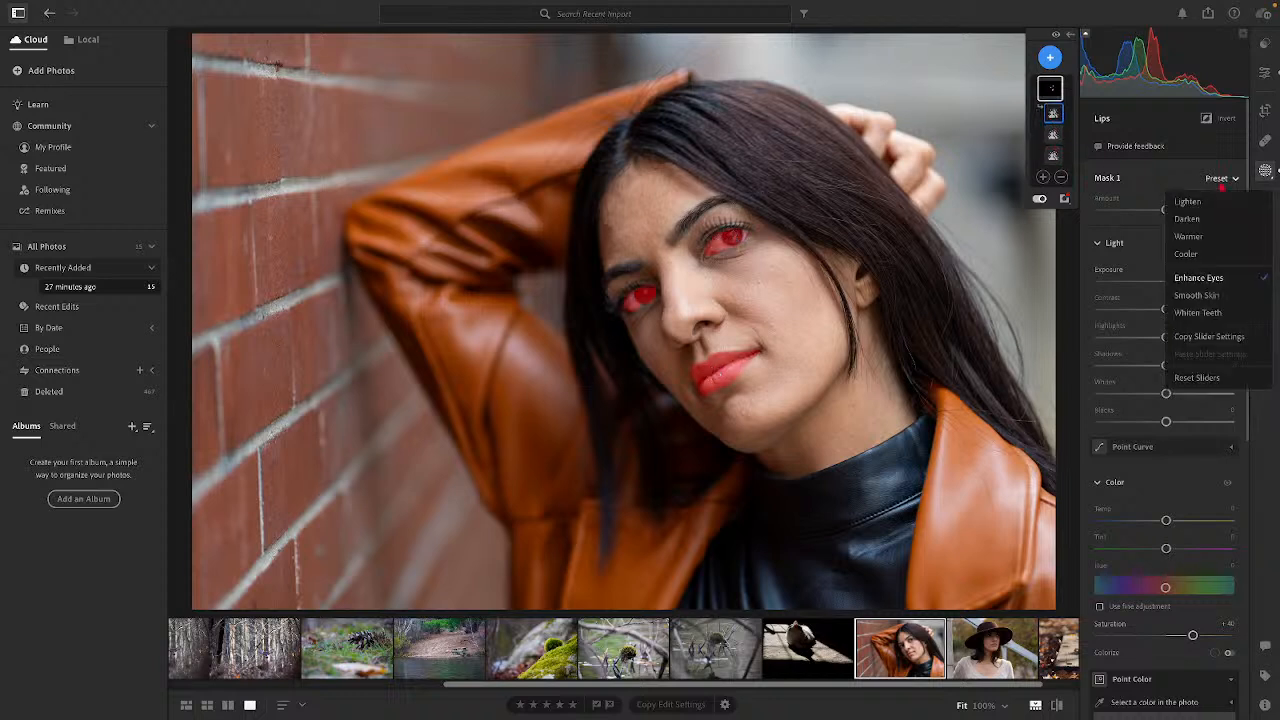
click(1207, 296)
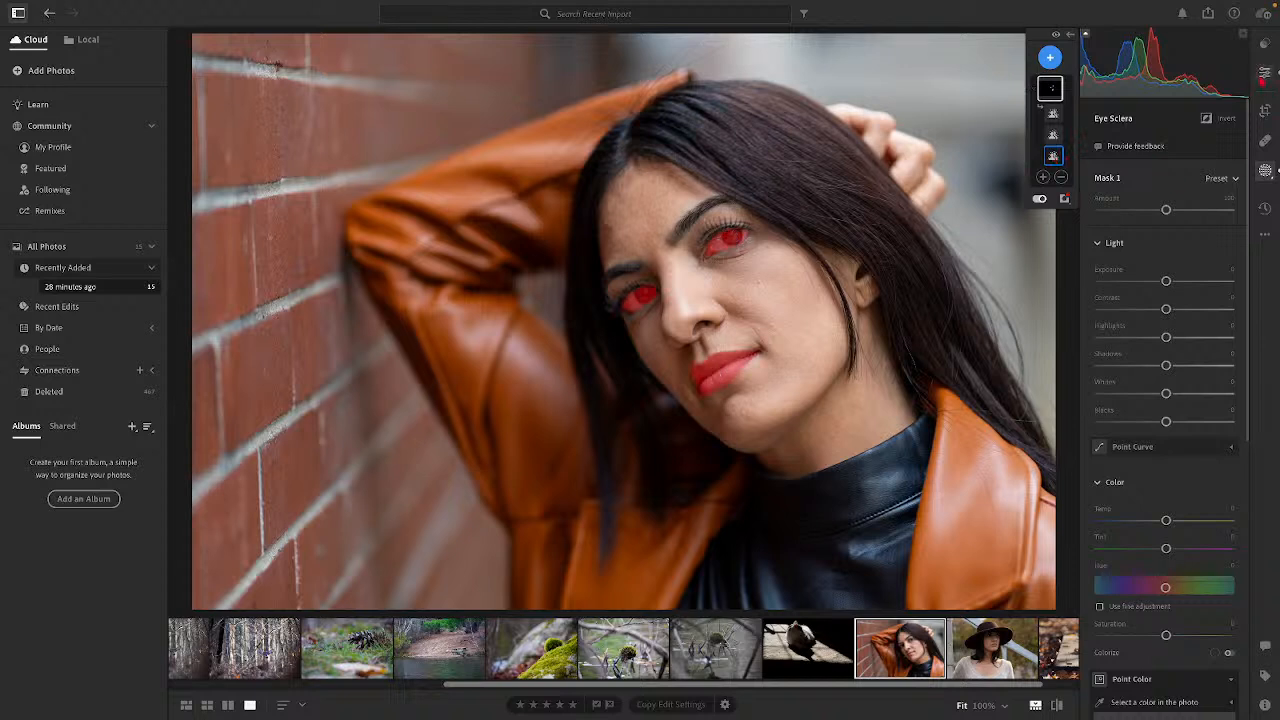
click(1264, 74)
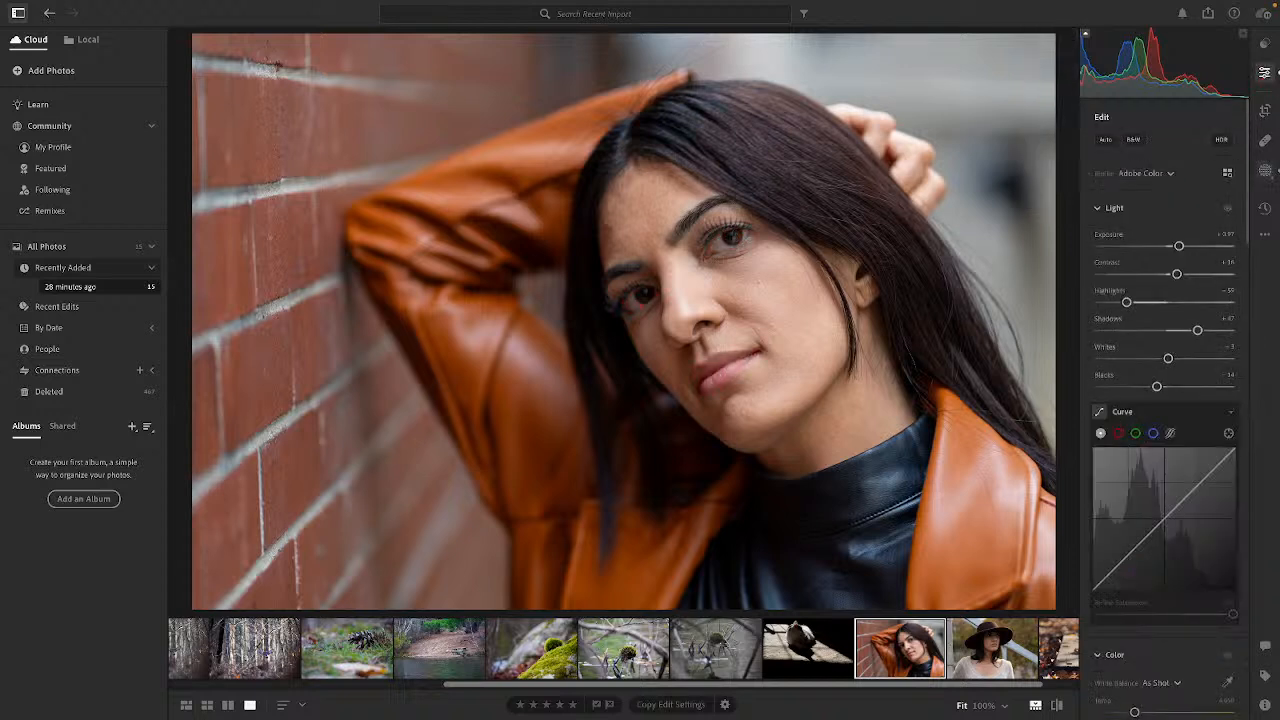
click(1264, 208)
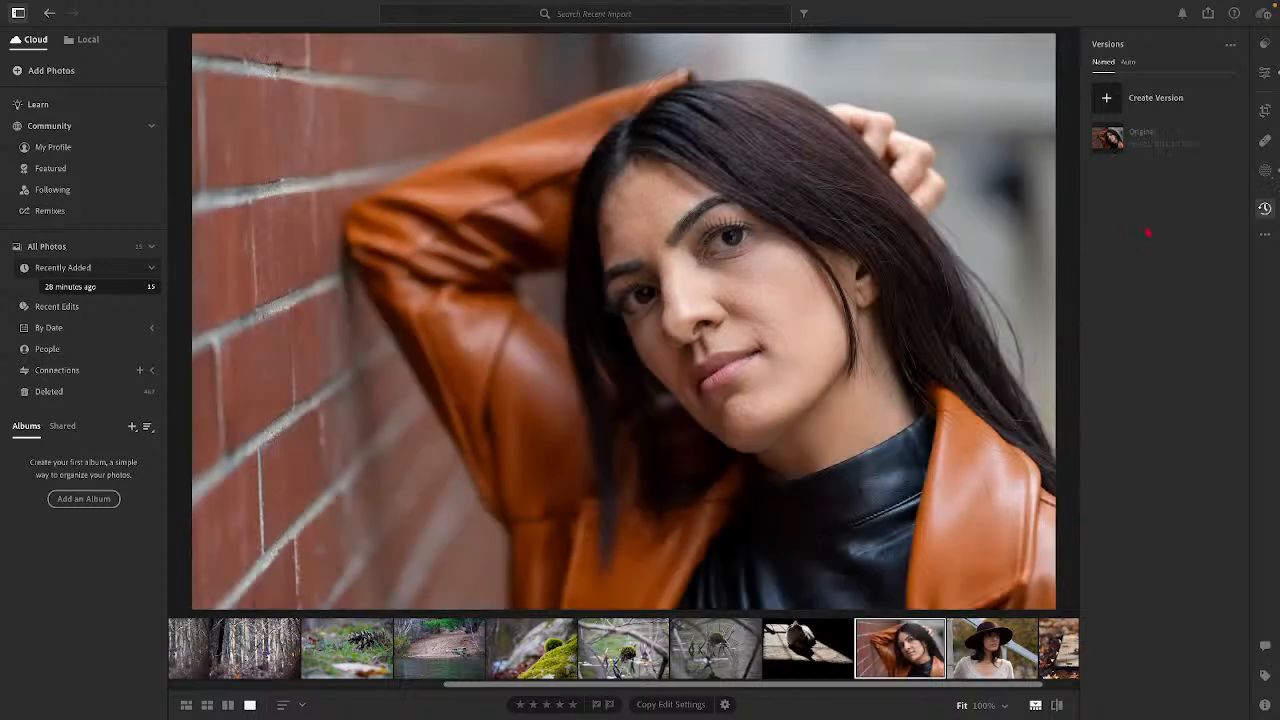
Step: Delete the Lips and Eye Sclera components from Mask 1, keeping only Iris and Pupil
click(1266, 172)
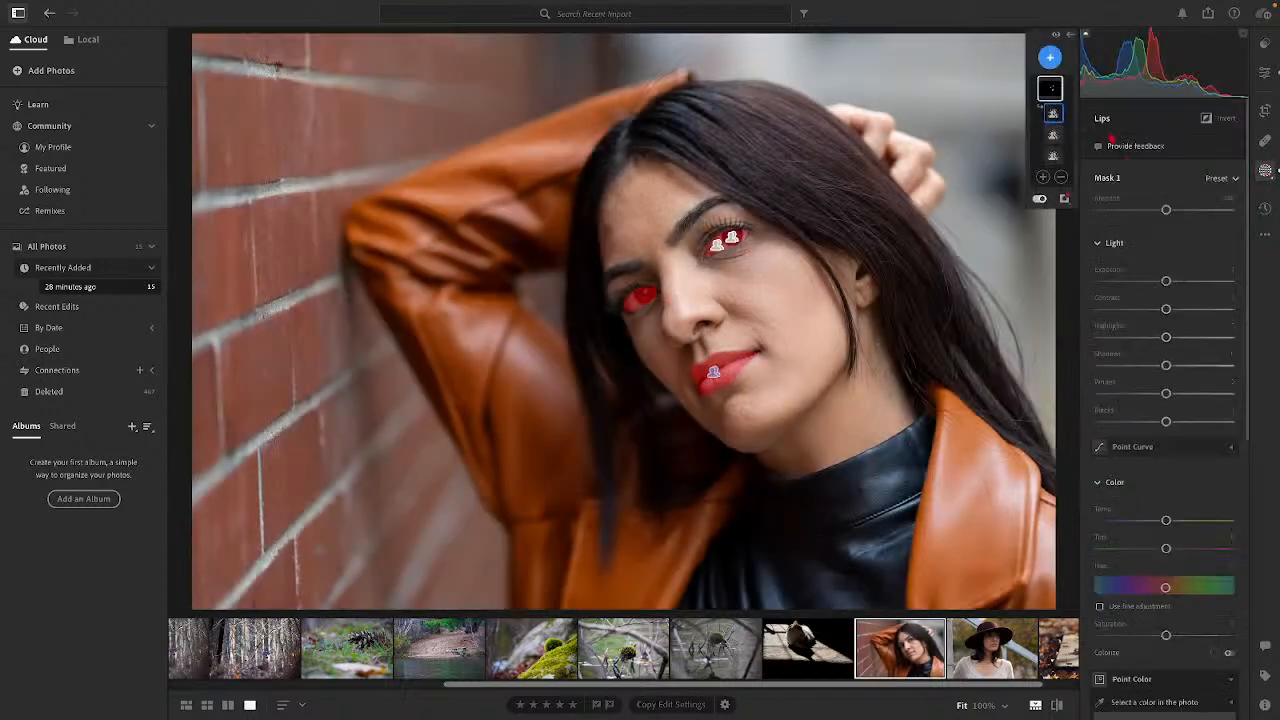
right_click(1051, 118)
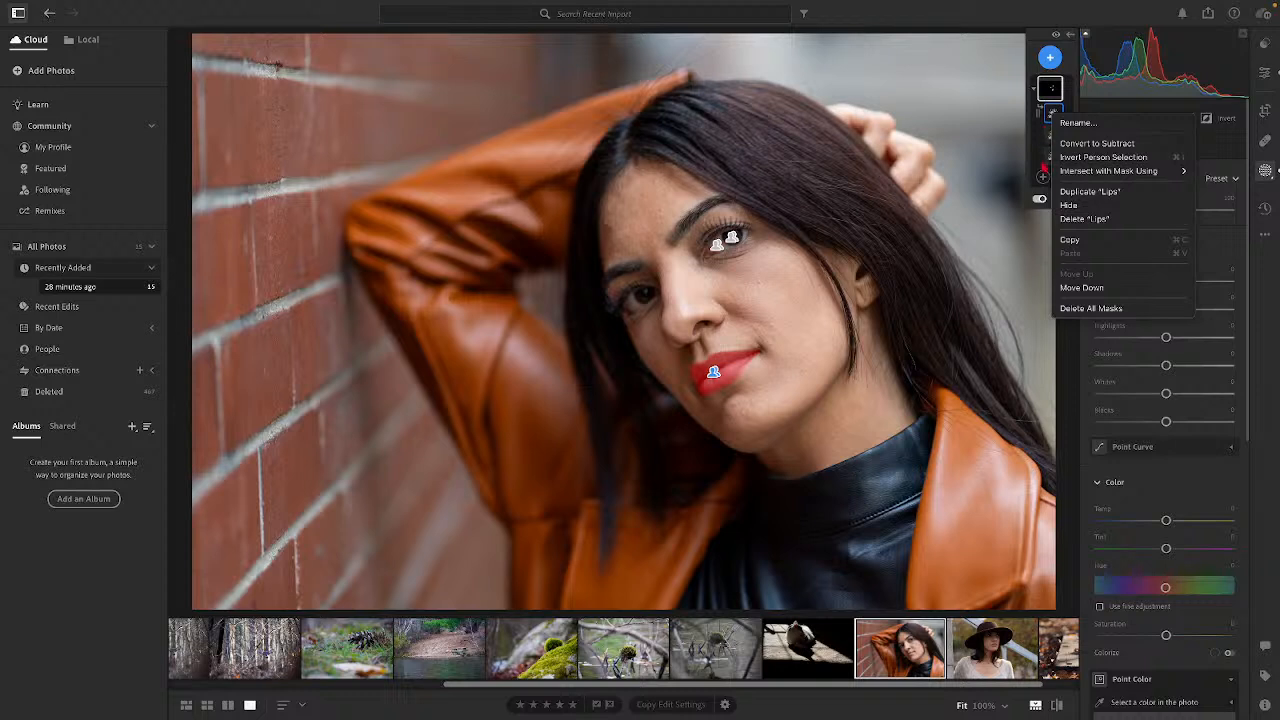
click(1080, 218)
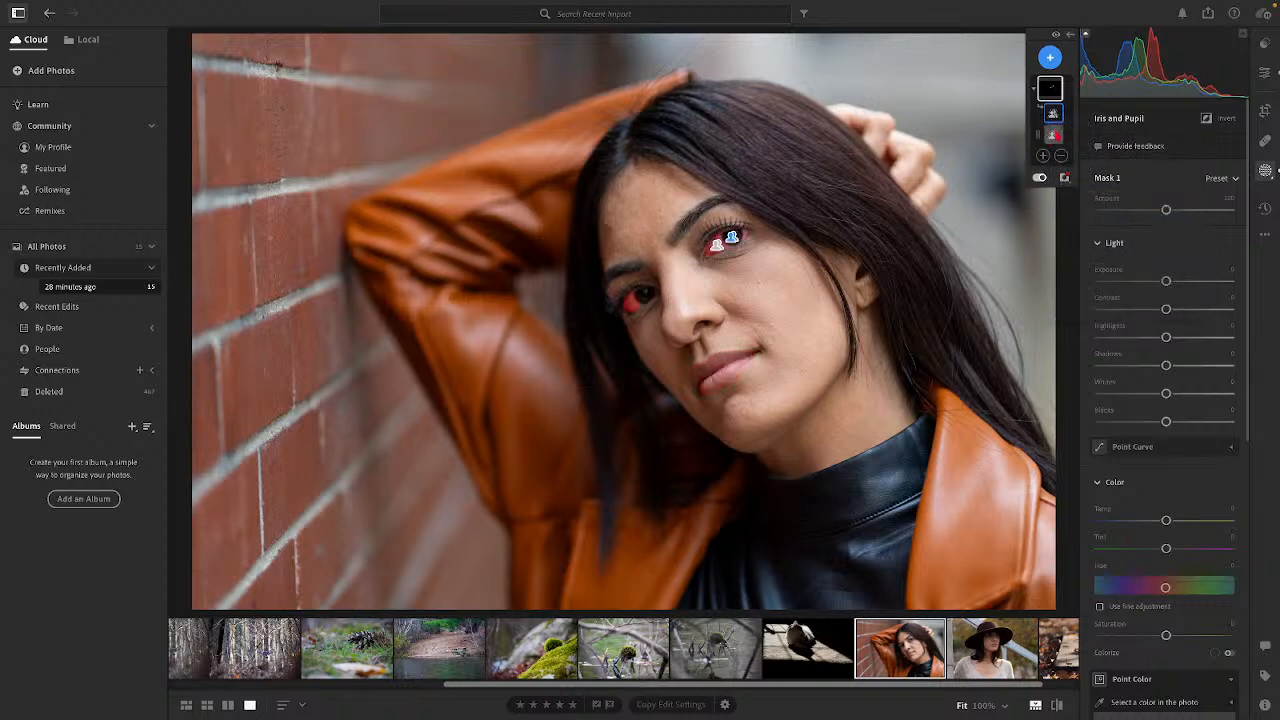
right_click(1052, 135)
click(1075, 234)
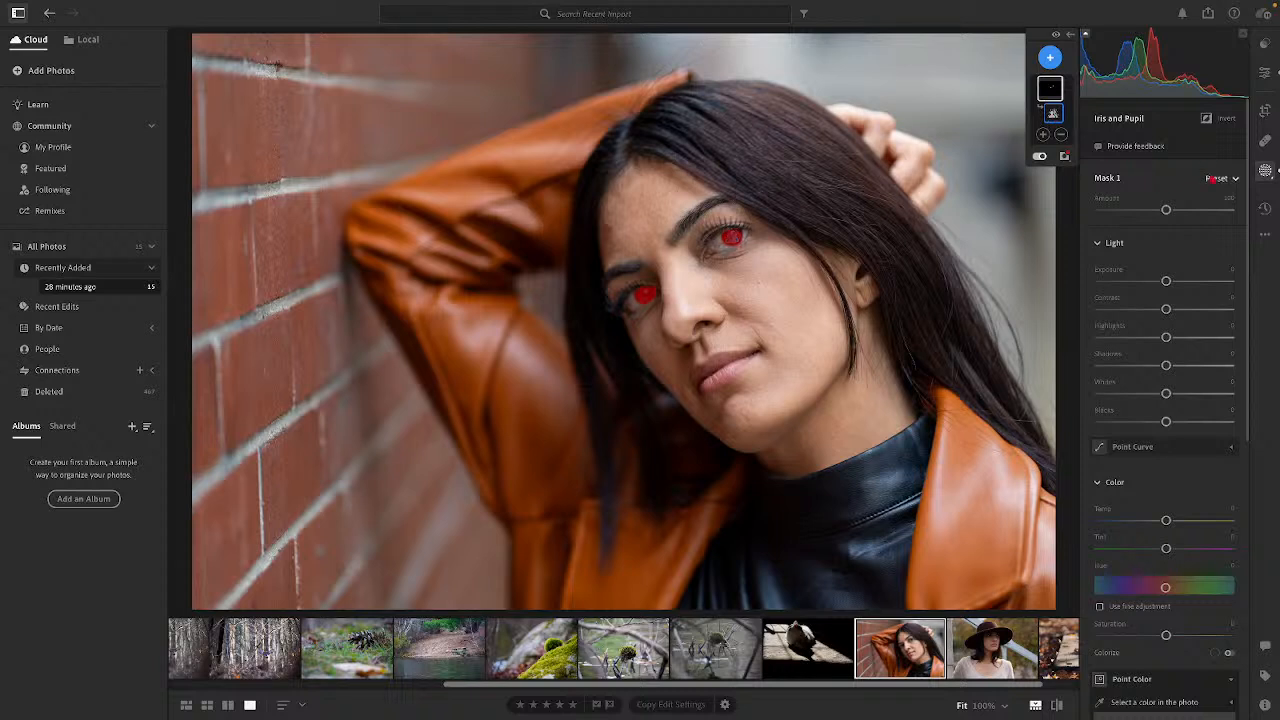
Step: Apply the Enhance Eyes preset to the Iris and Pupil mask, and view the portrait without the mask overlay
click(1222, 178)
click(1205, 279)
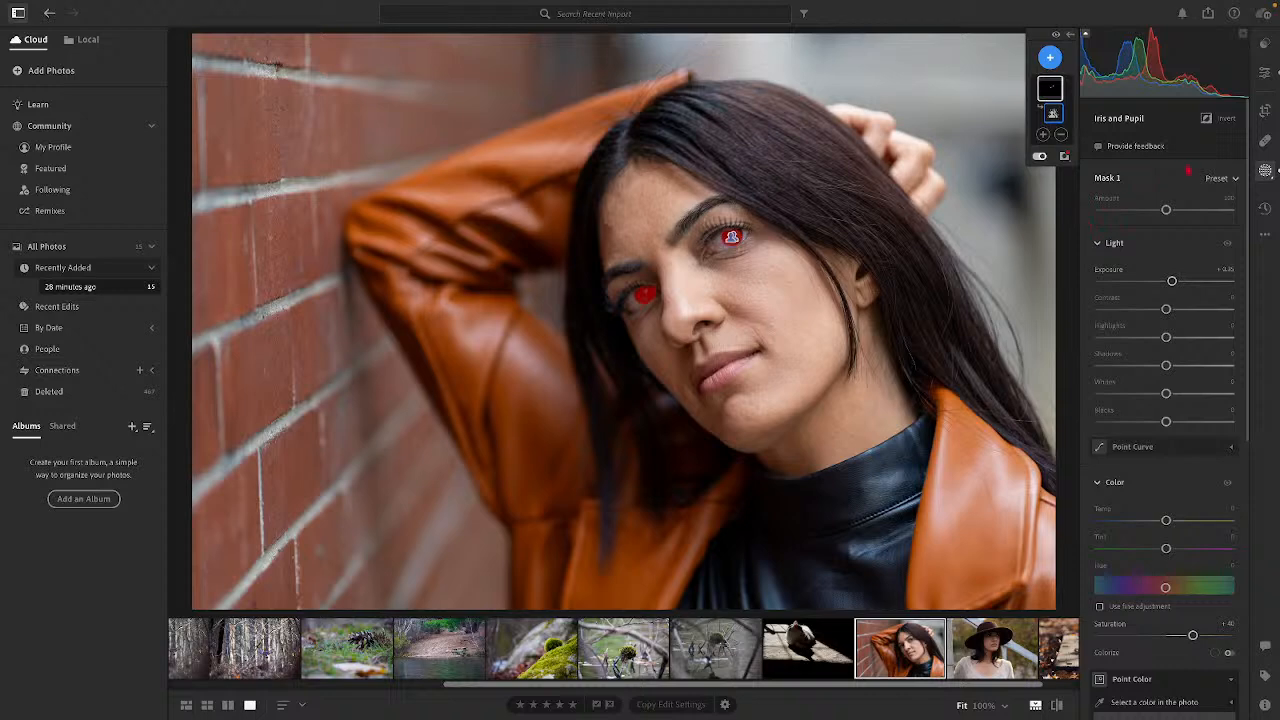
click(1265, 208)
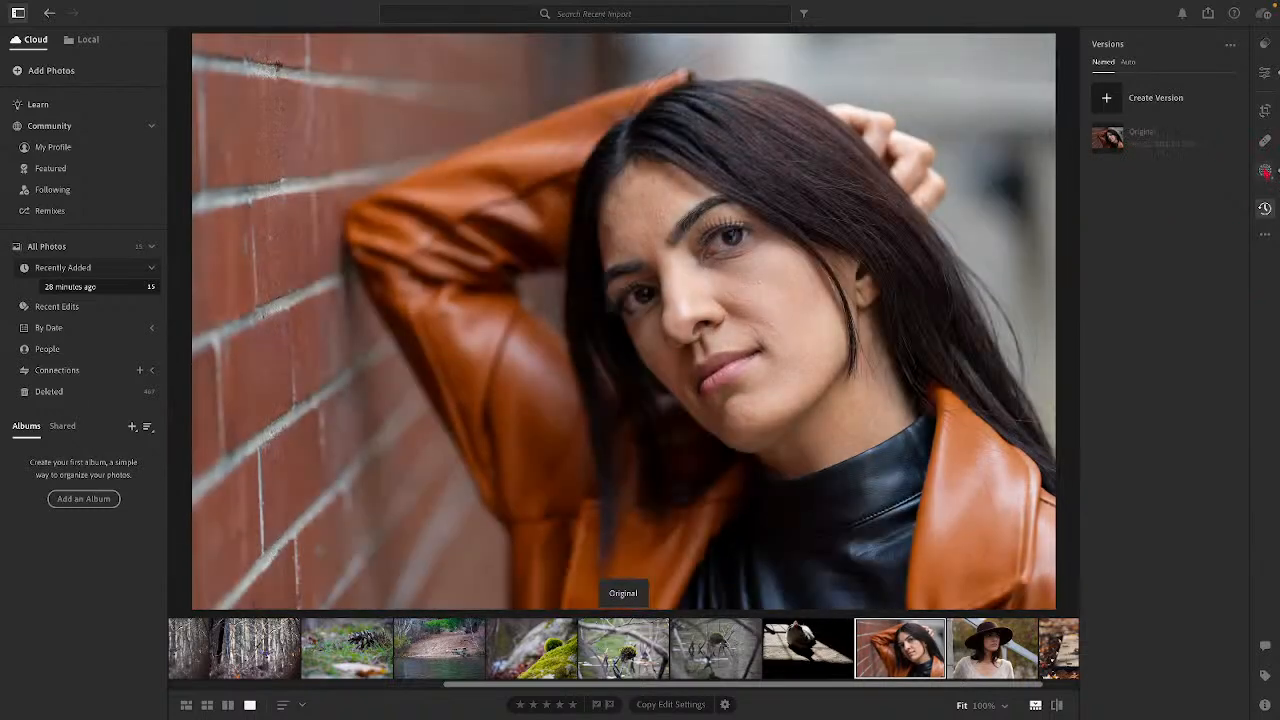
Step: Create a second, separate people mask covering only the woman's Eye Sclera
click(1265, 173)
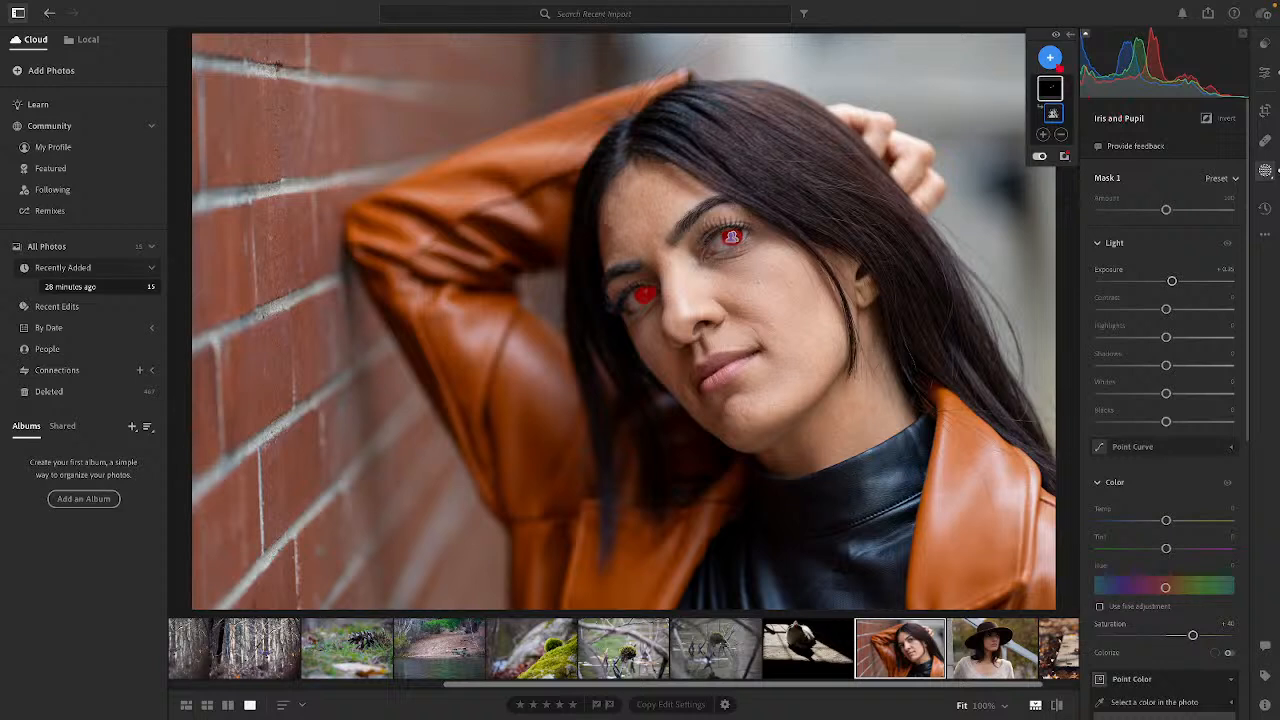
click(1049, 57)
click(1086, 140)
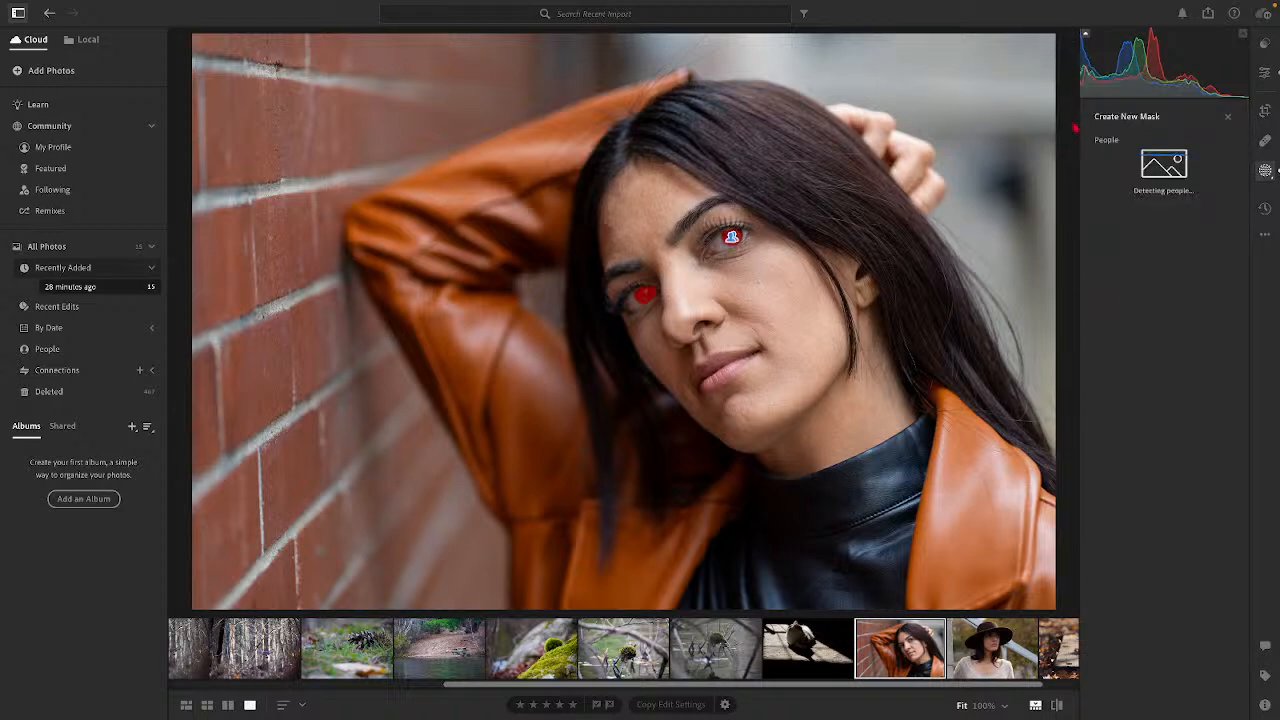
click(1119, 180)
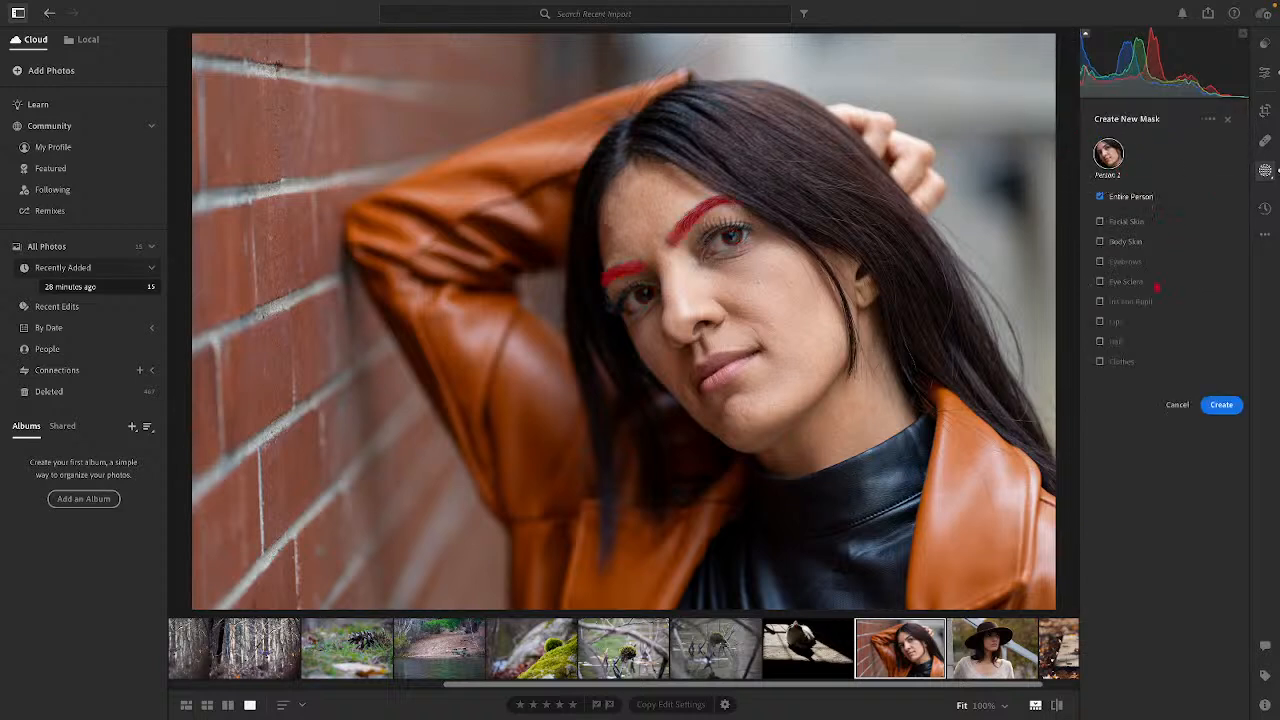
click(1100, 283)
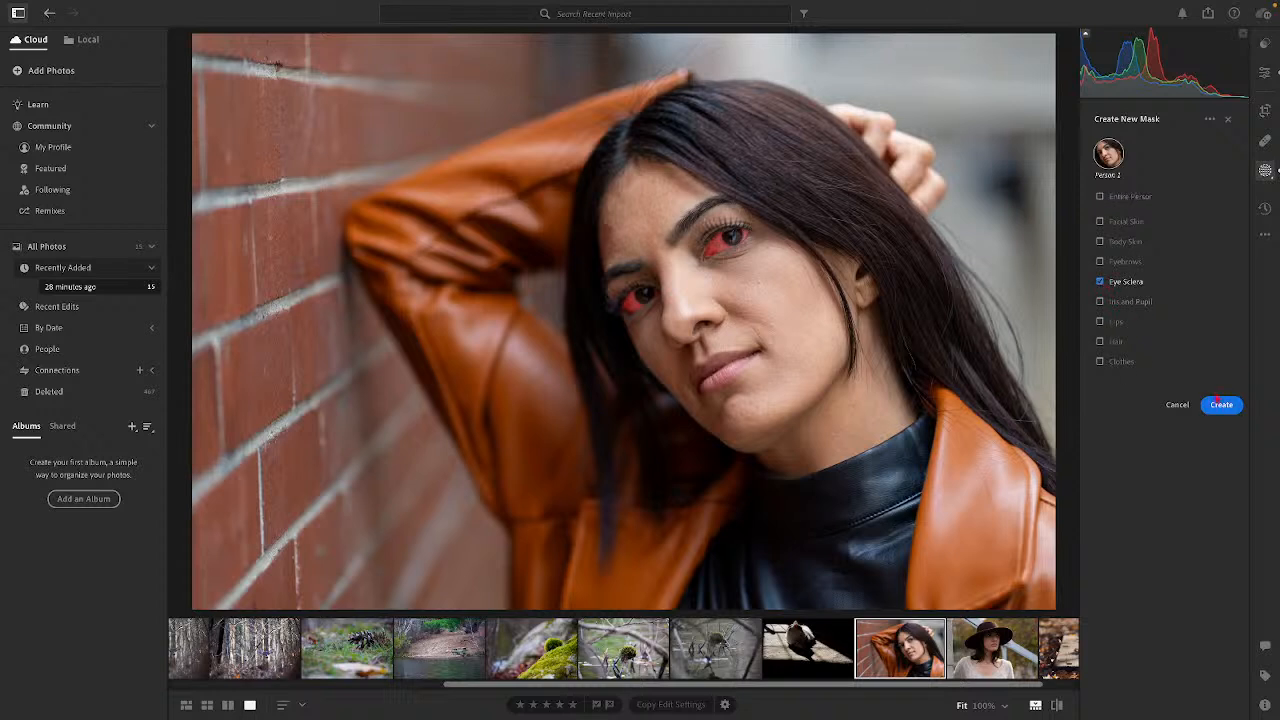
click(1217, 401)
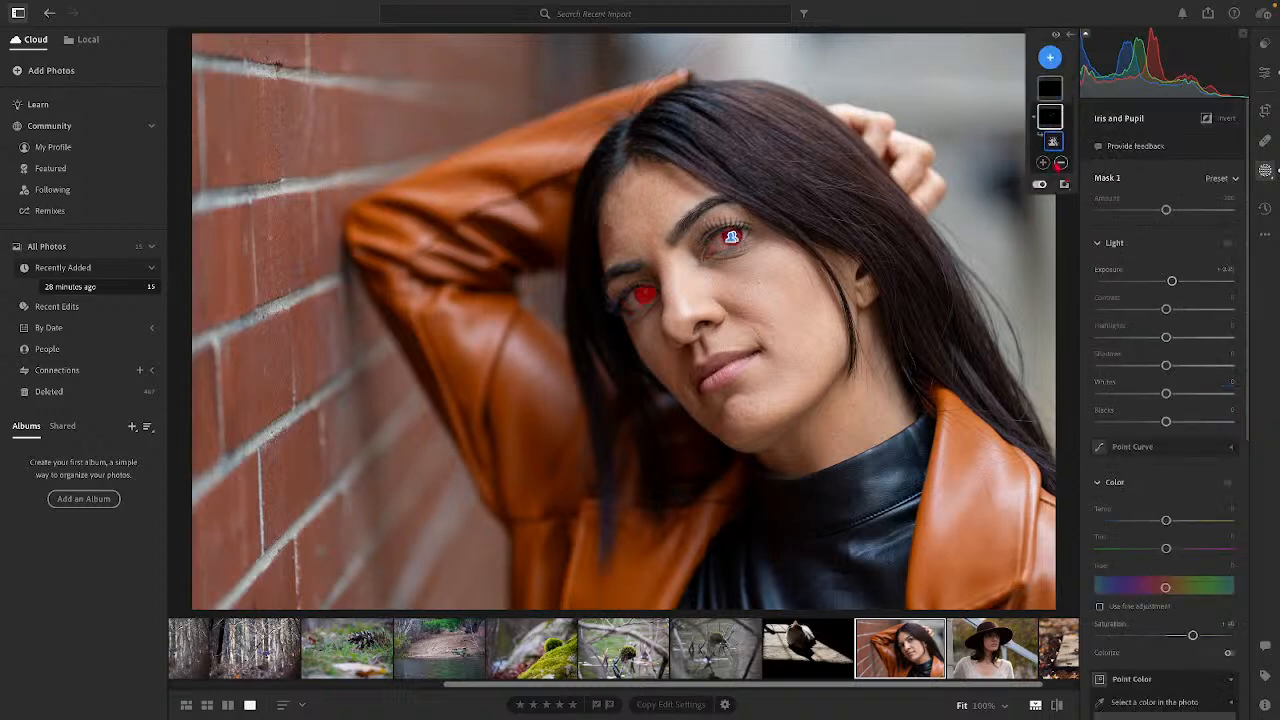
Step: Check the Enhance Eyes preset on the Iris and Pupil mask, and examine the edited eye close up
click(1218, 180)
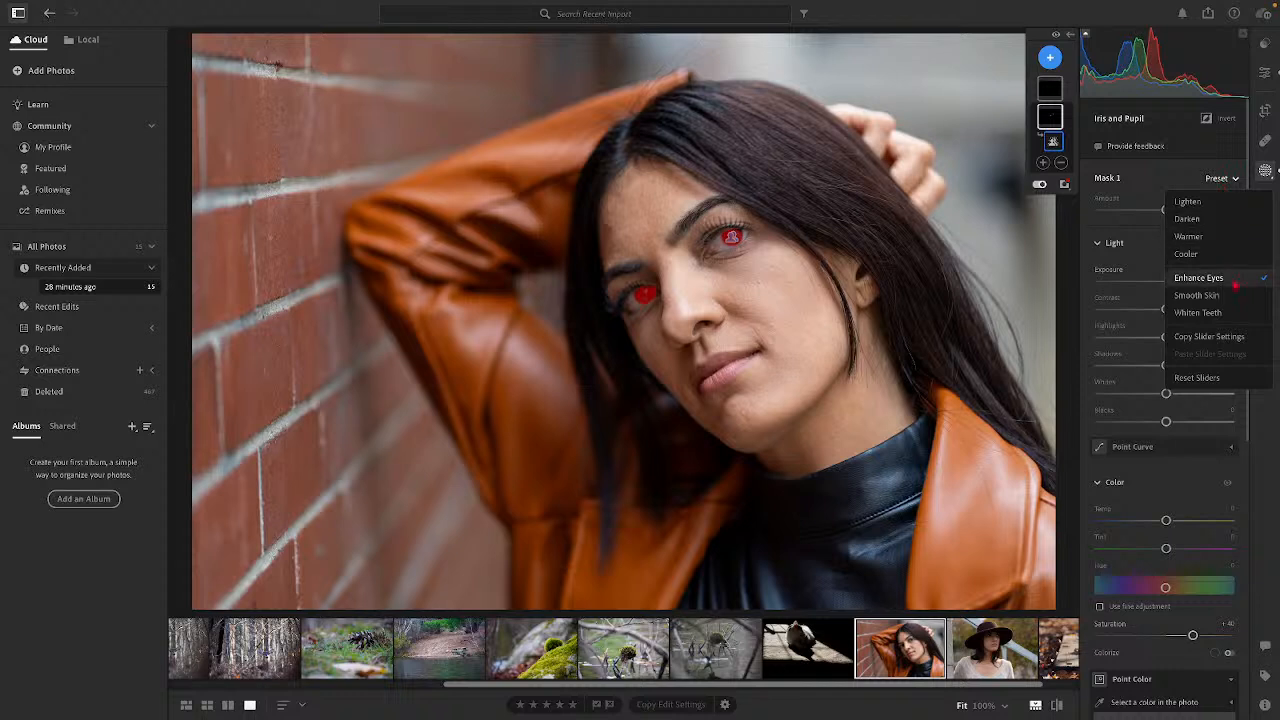
click(1234, 287)
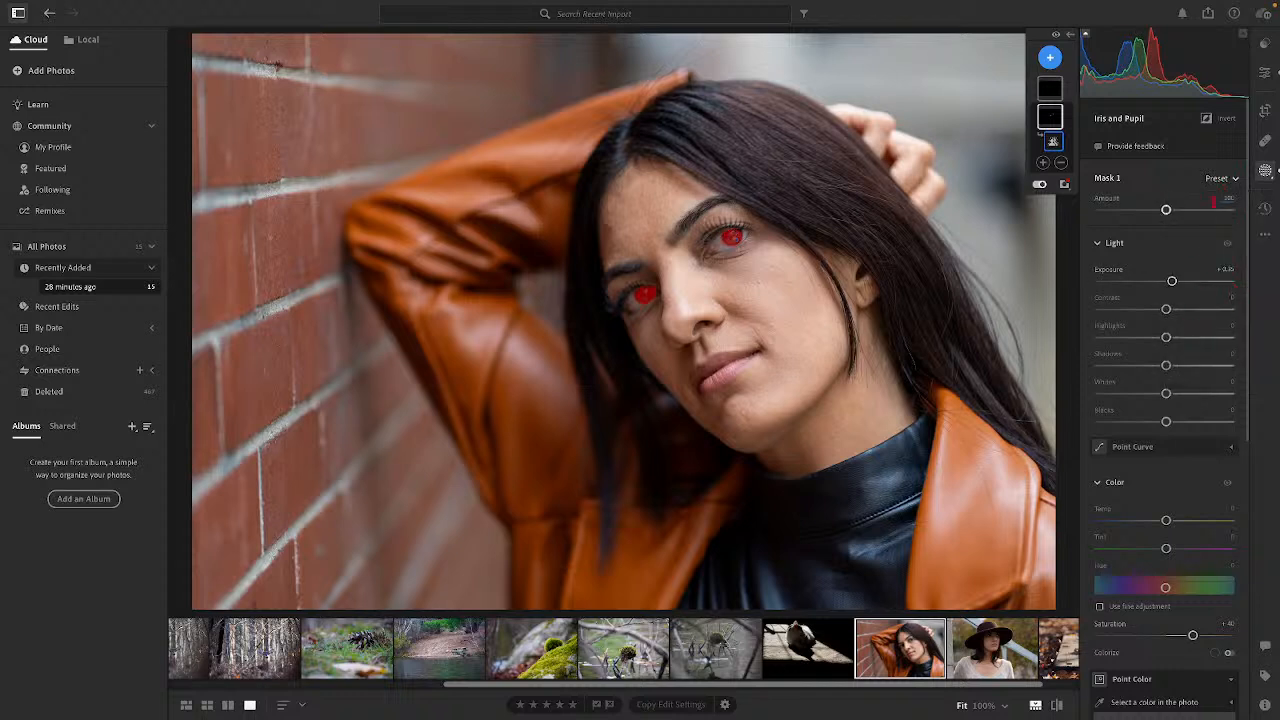
click(1219, 181)
click(1216, 179)
click(1265, 208)
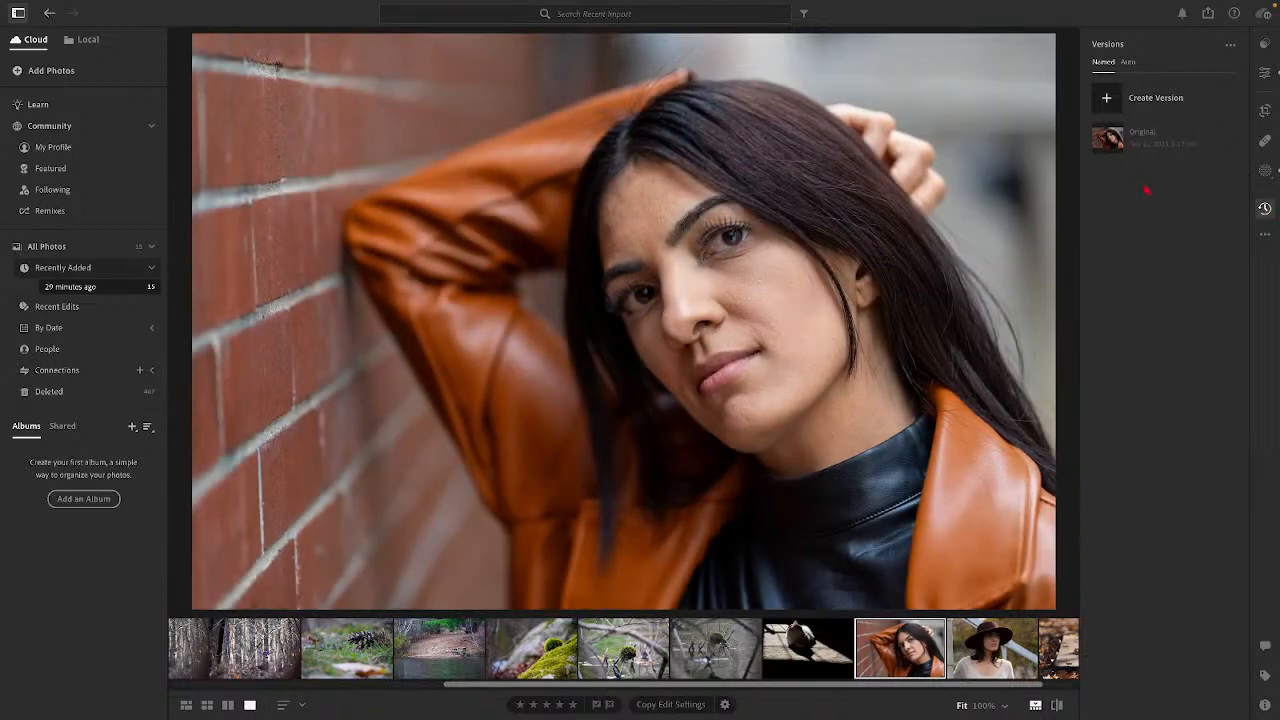
click(722, 245)
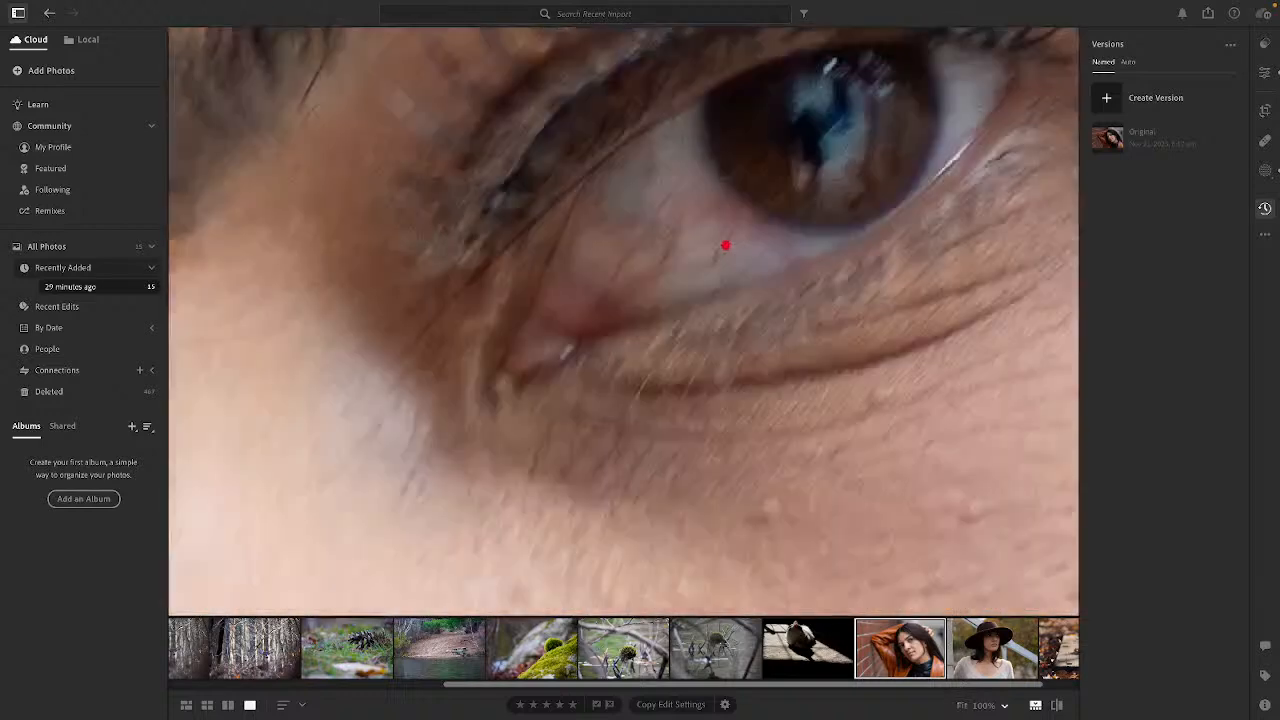
Step: Leave the close-up, open the photo of the woman in the hat, and bring up its Geometry settings
click(654, 209)
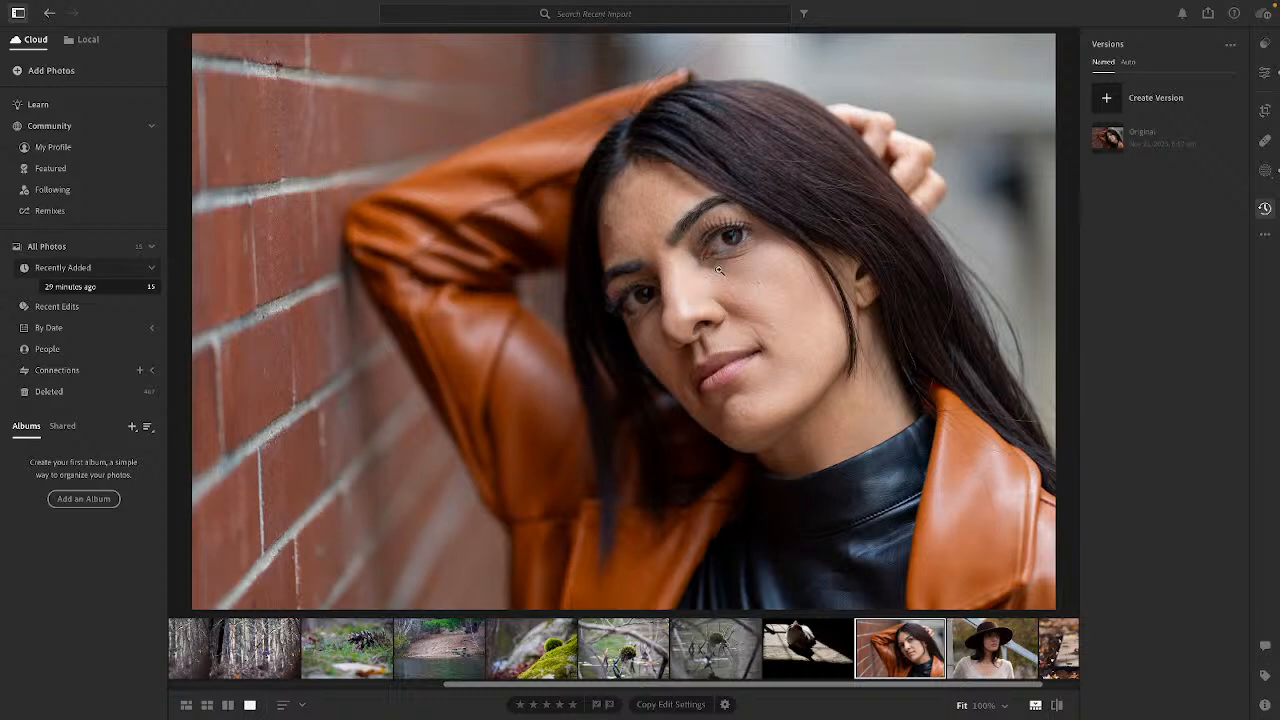
click(977, 650)
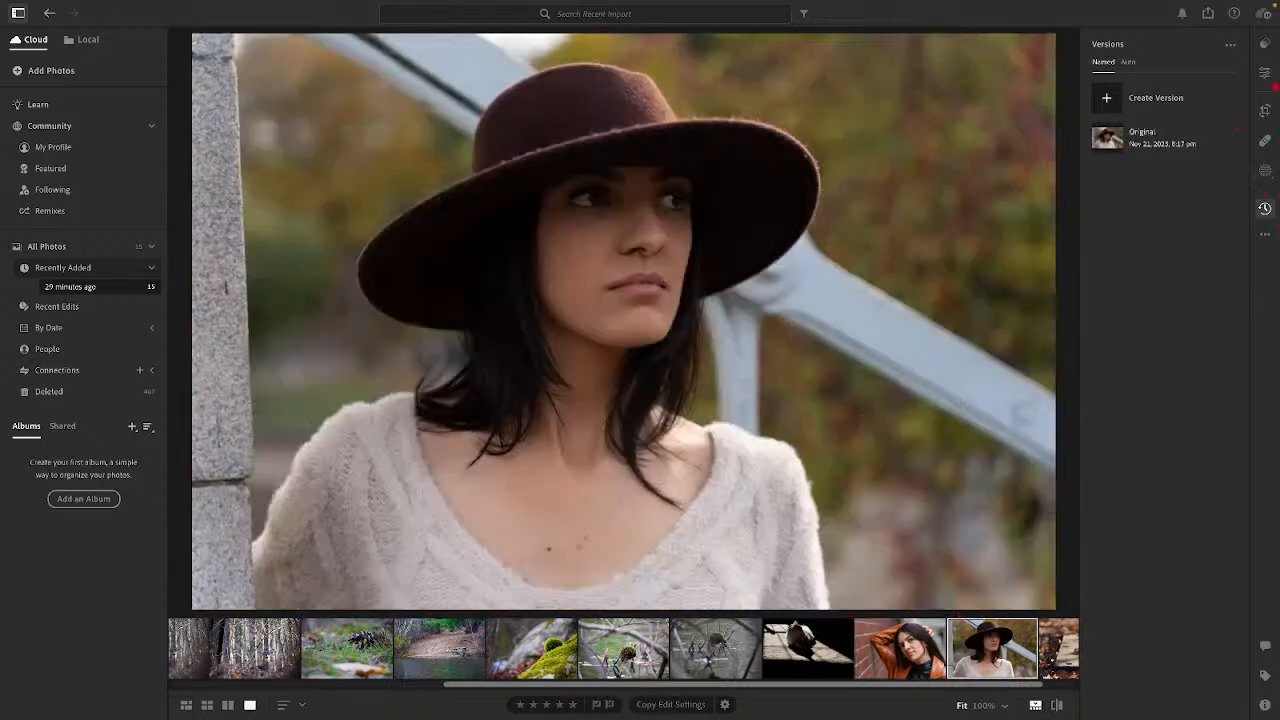
click(1264, 72)
scroll(1193, 583, down, 5)
scroll(1193, 583, down, 10)
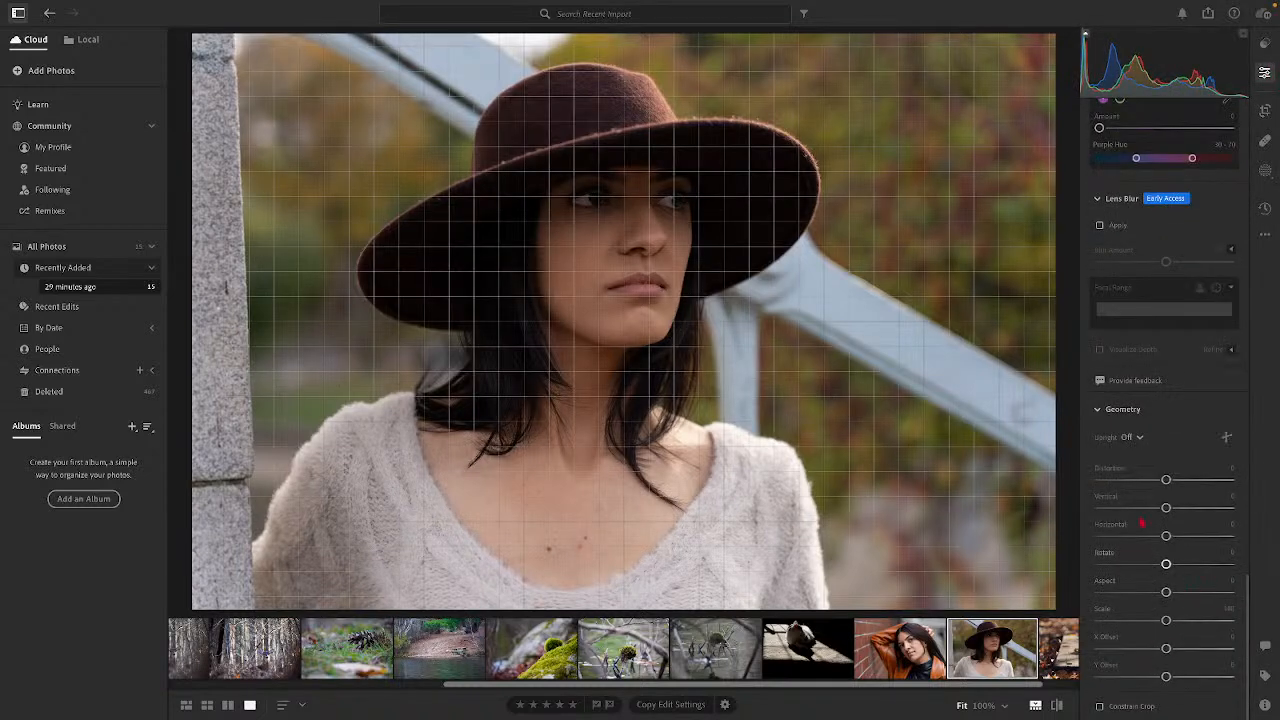
Step: Try the Auto Upright correction on the hat portrait and undo it
click(1128, 437)
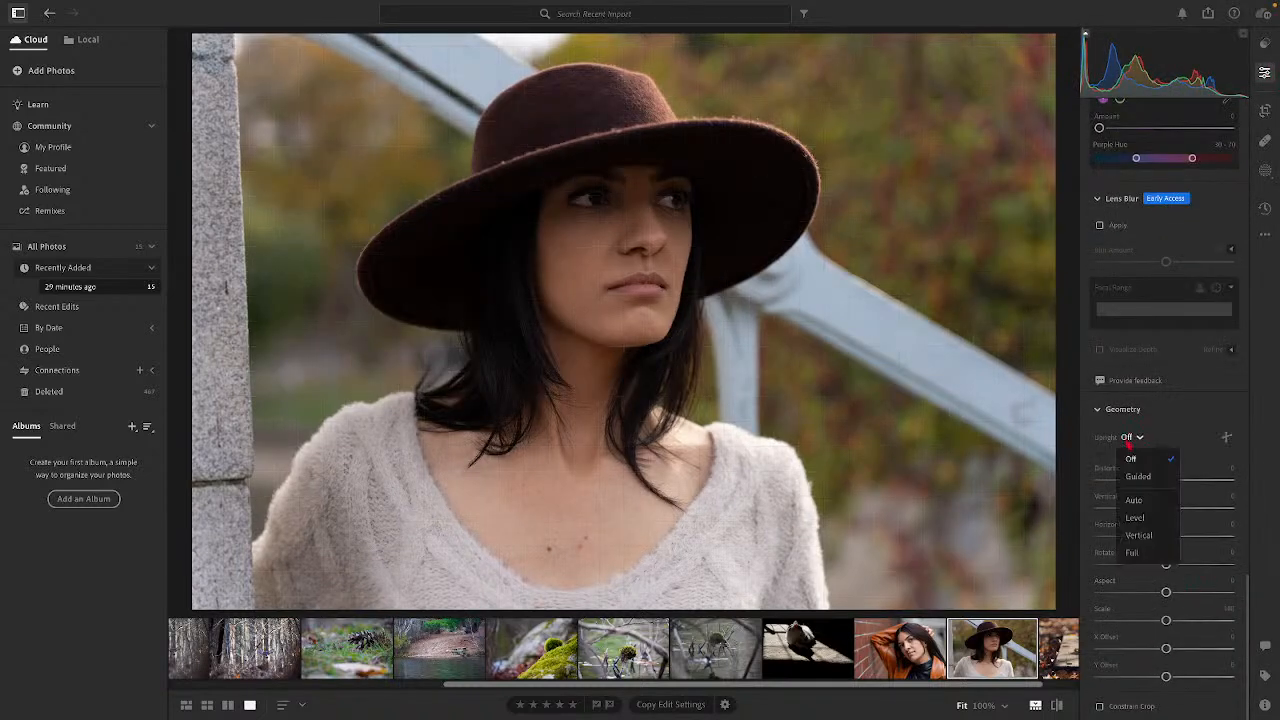
click(1151, 506)
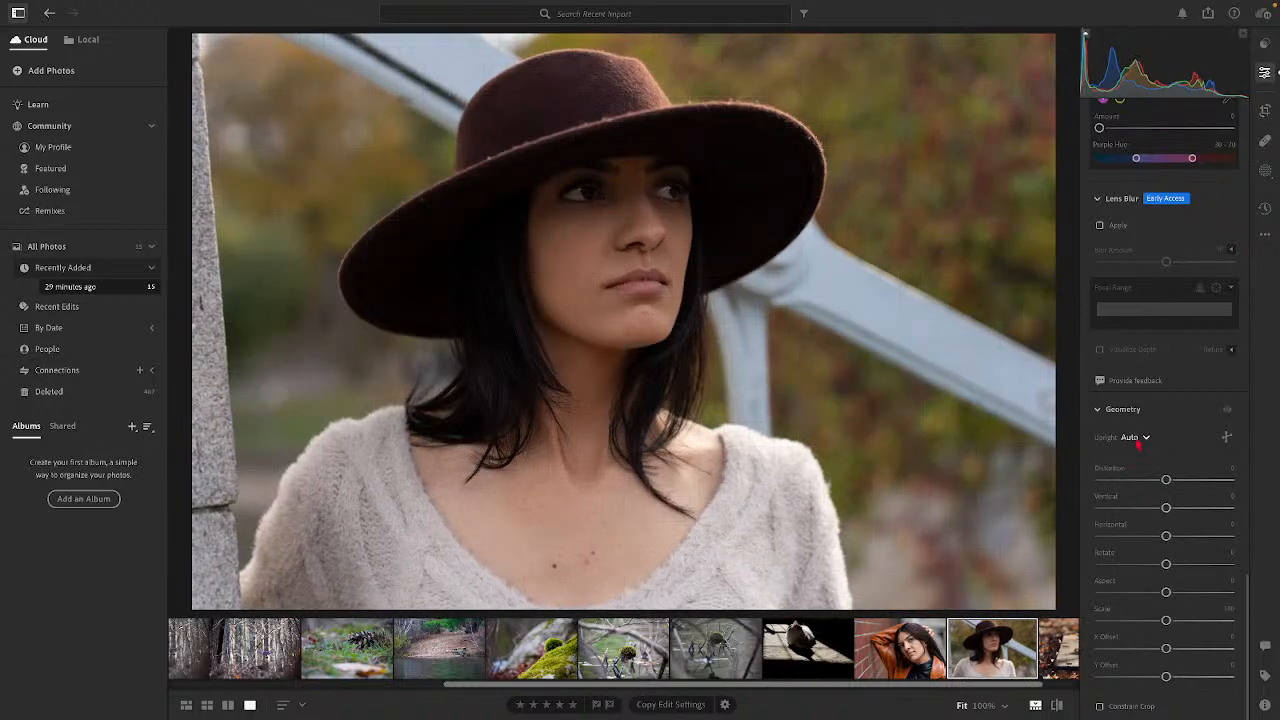
key(ctrl+z)
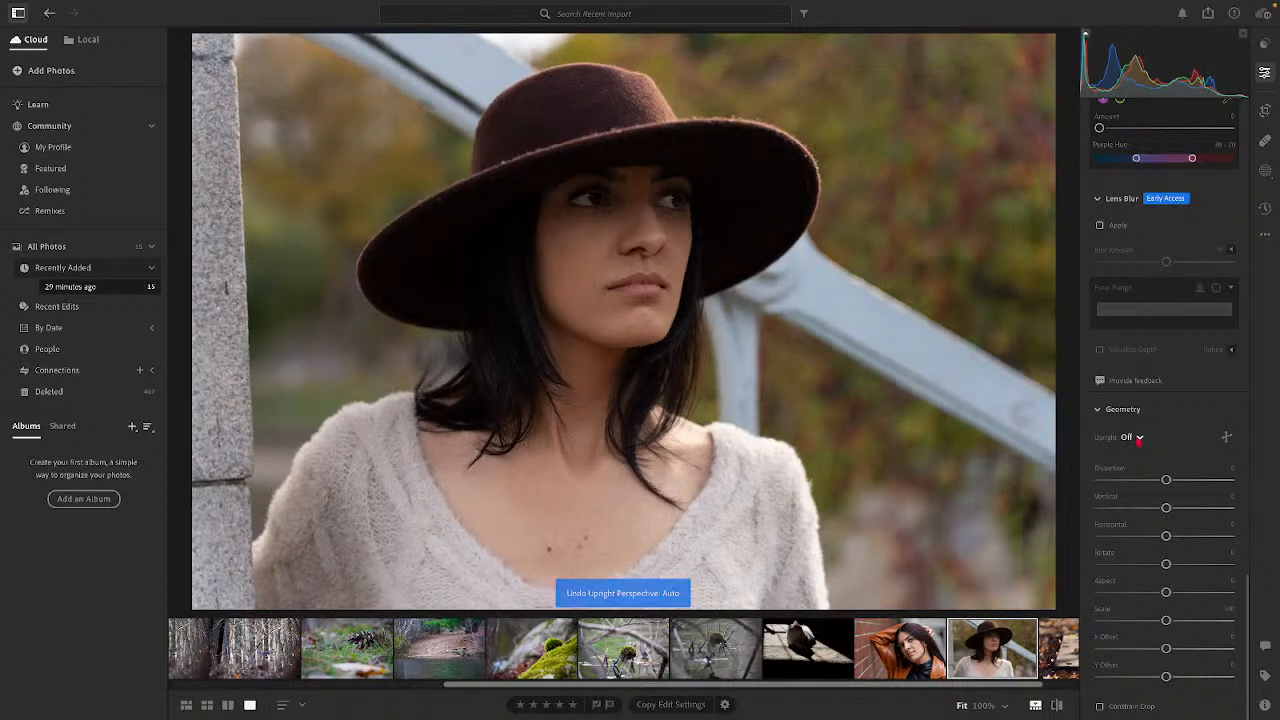
Step: Set Upright to Guided, draw two vertical guides along the stone pillar's edge, and undo the second guide
click(1139, 438)
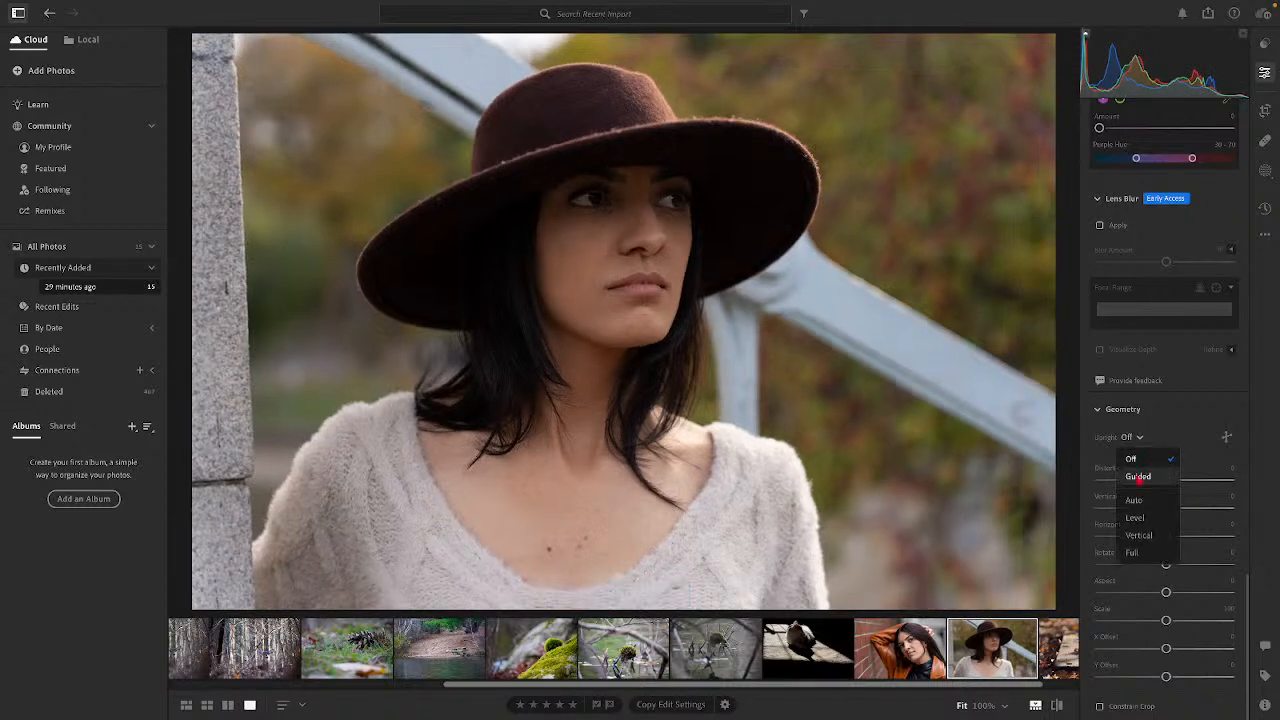
click(1138, 478)
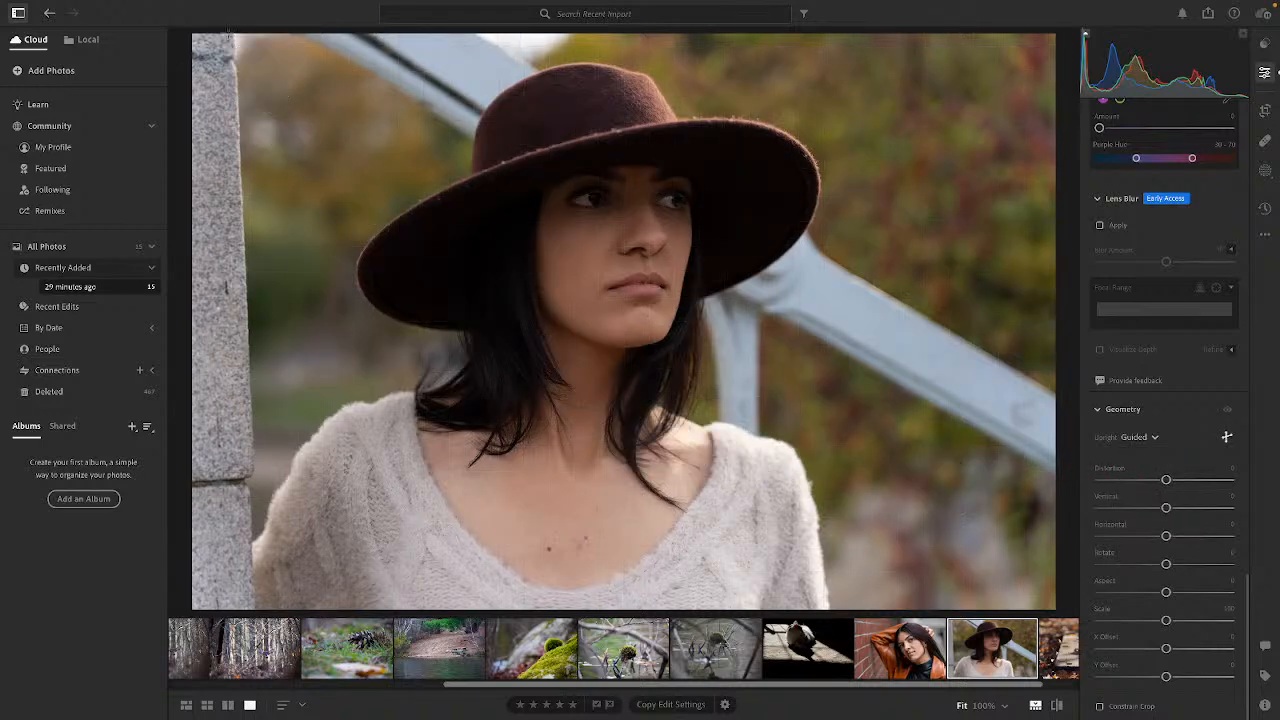
drag(234, 37, 241, 270)
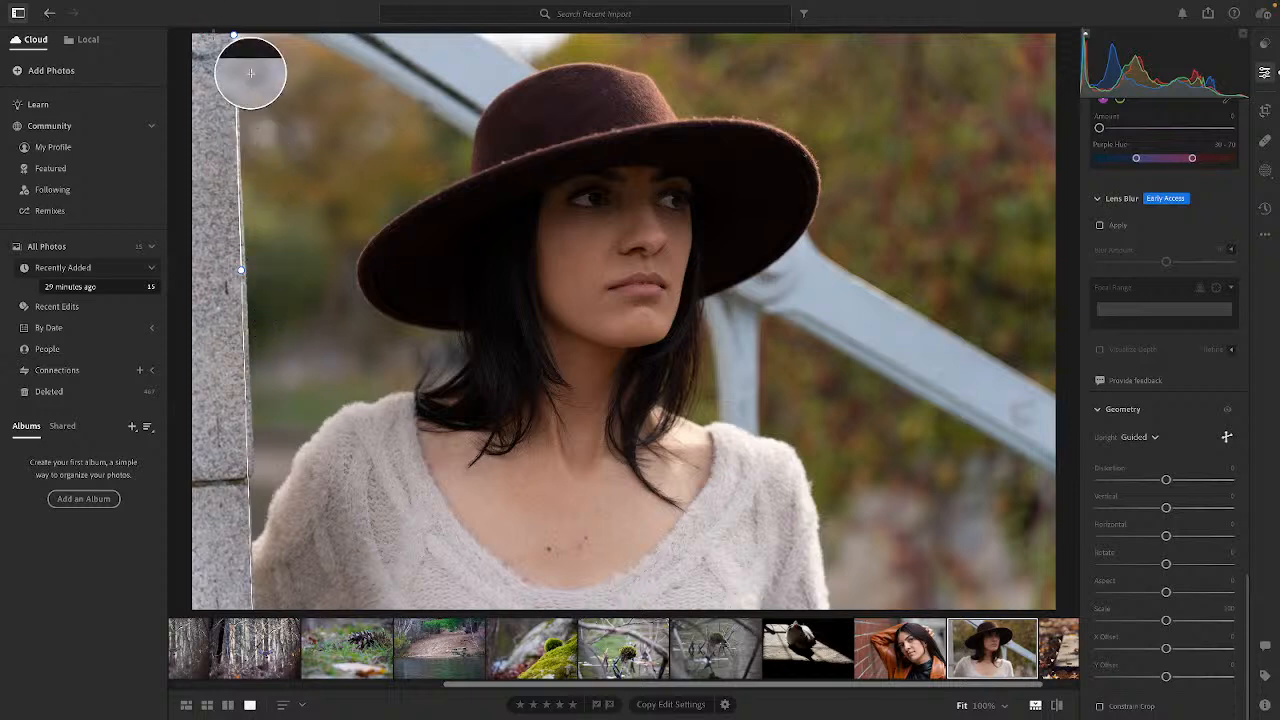
drag(230, 62, 265, 497)
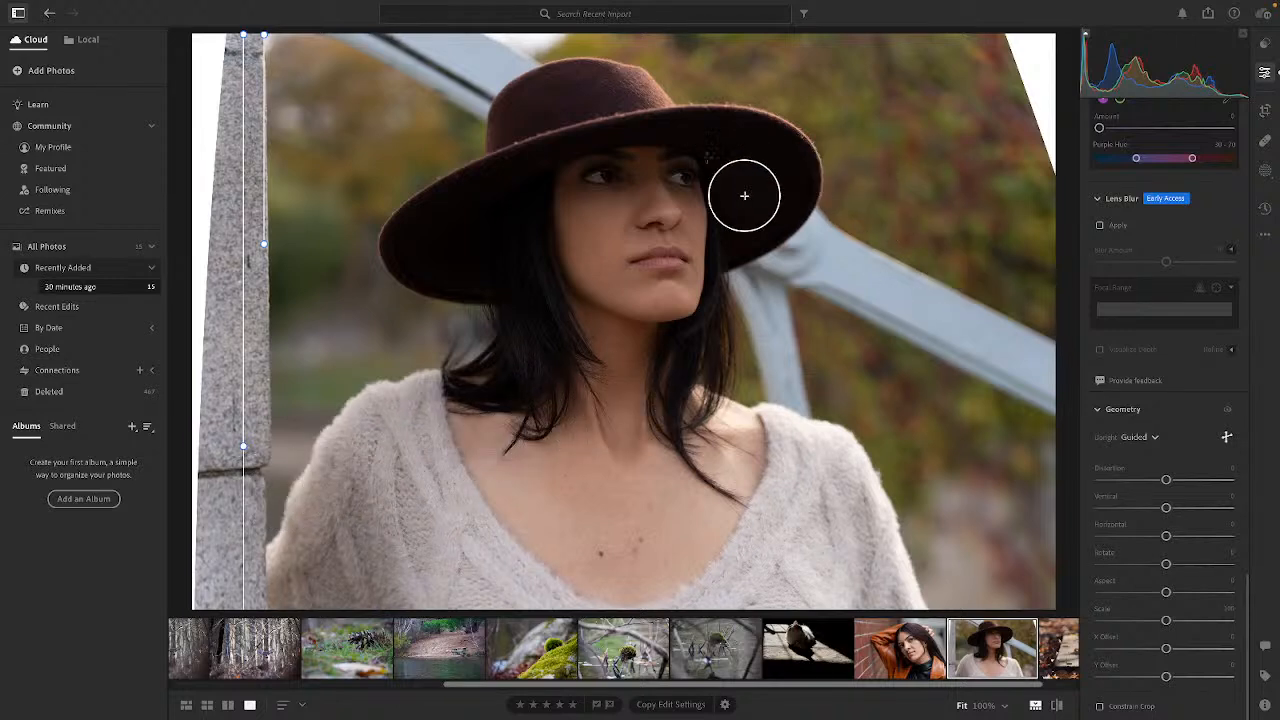
key(ctrl+z)
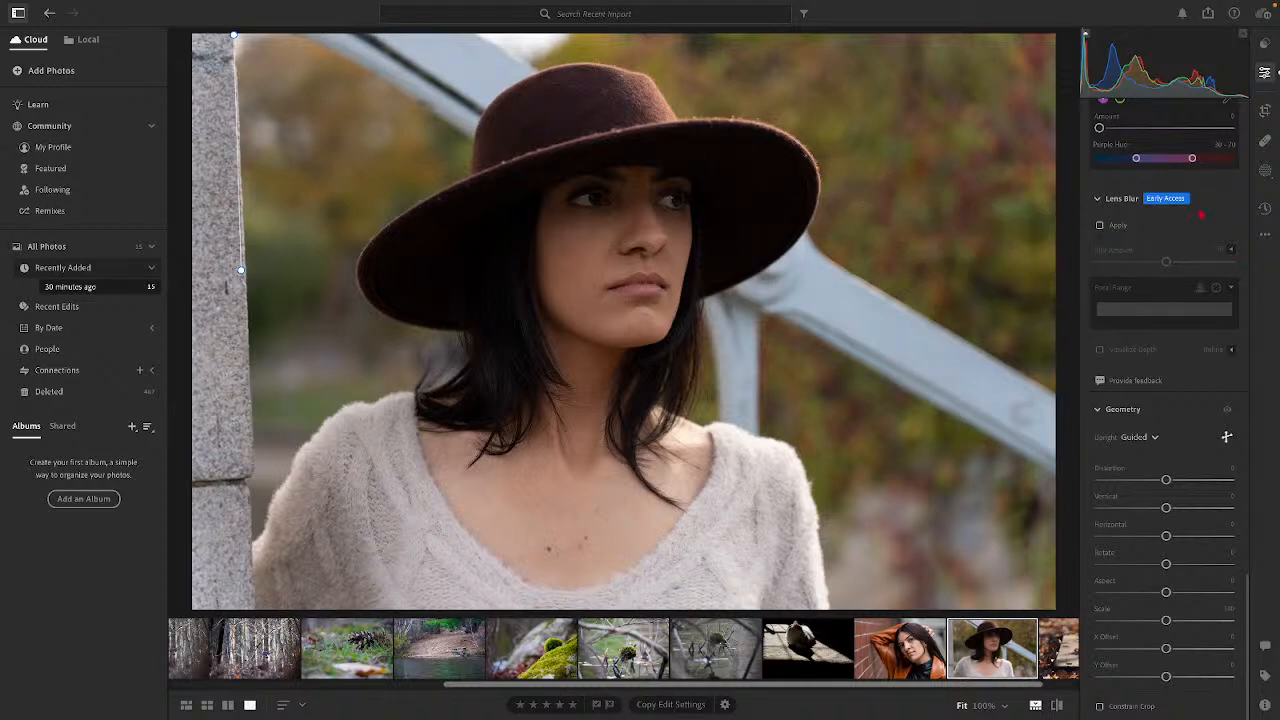
Step: Apply the Auto adjustments to the hat portrait and close the edit settings
scroll(1193, 255, up, 15)
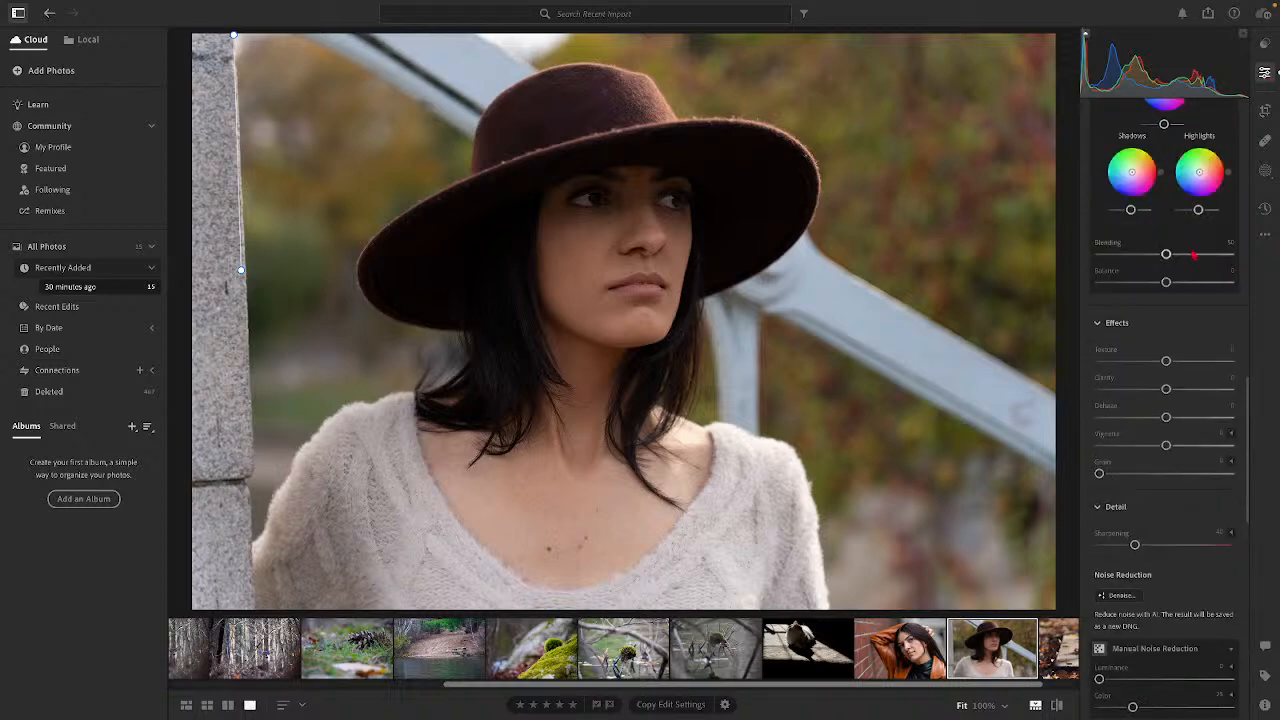
scroll(1090, 143, up, 5)
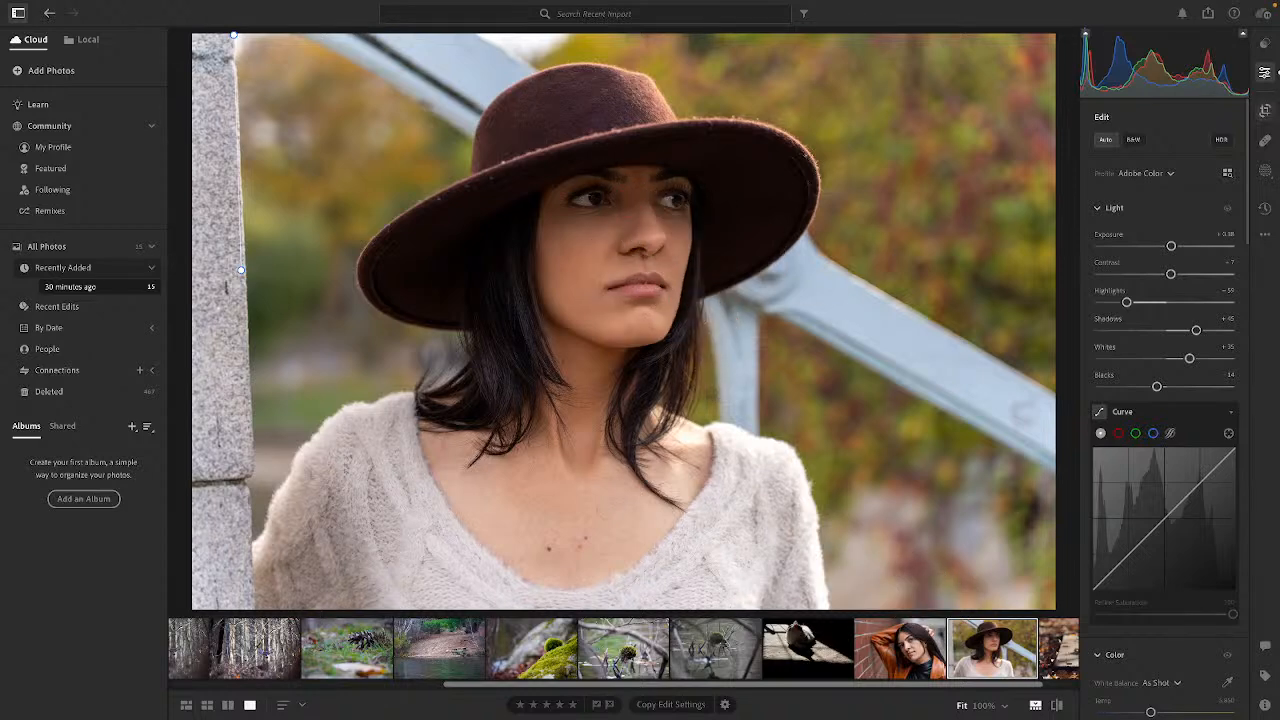
click(1265, 74)
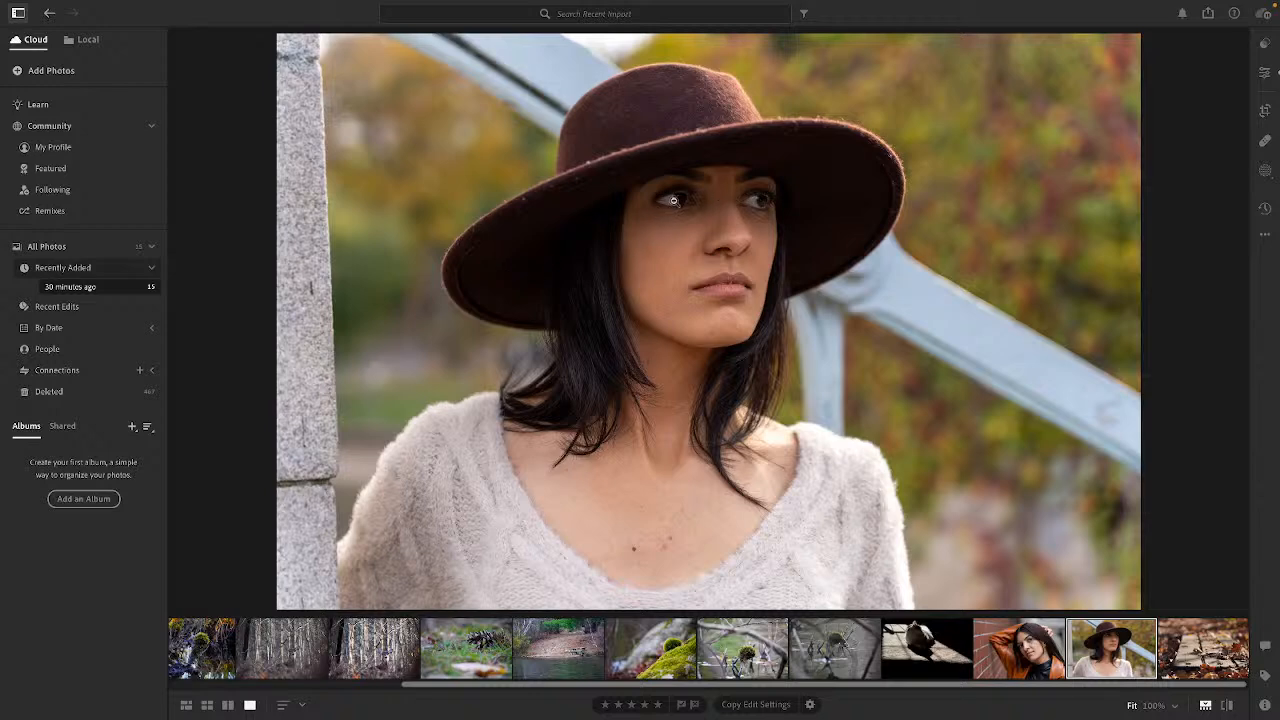
Step: Examine the woman's eye close up at 100% and return to the full photo
click(681, 199)
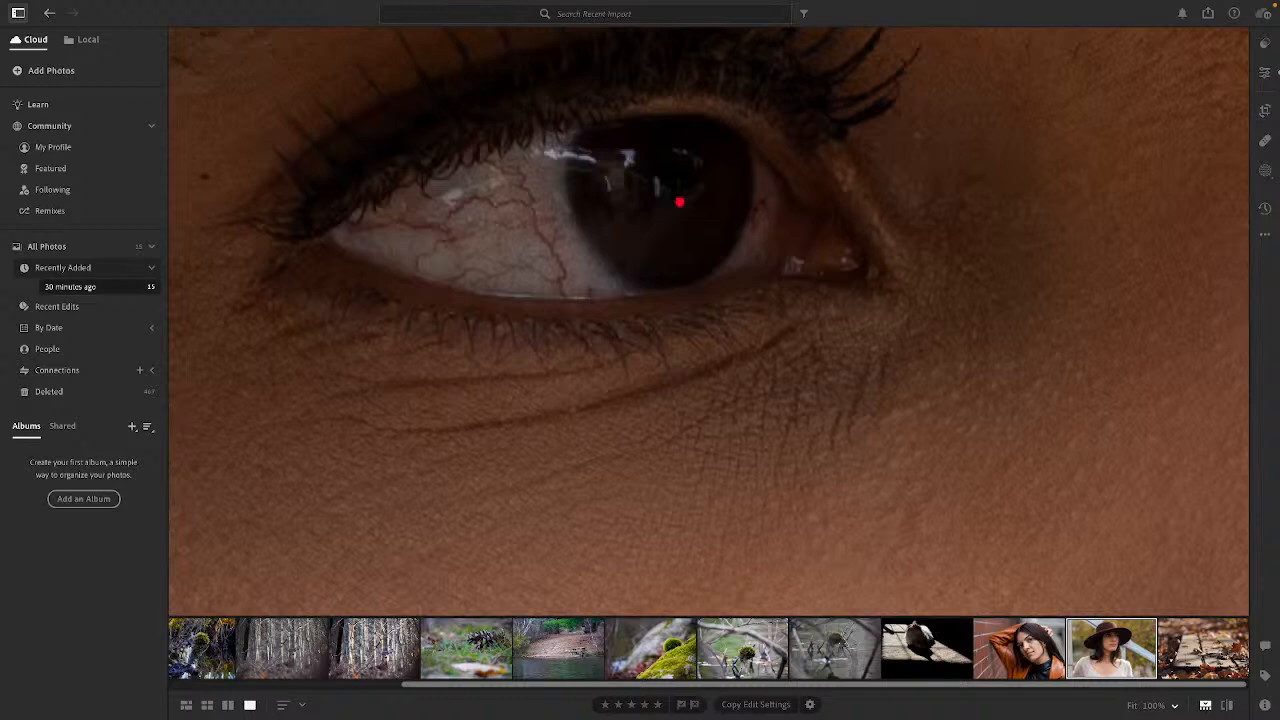
drag(652, 193, 648, 200)
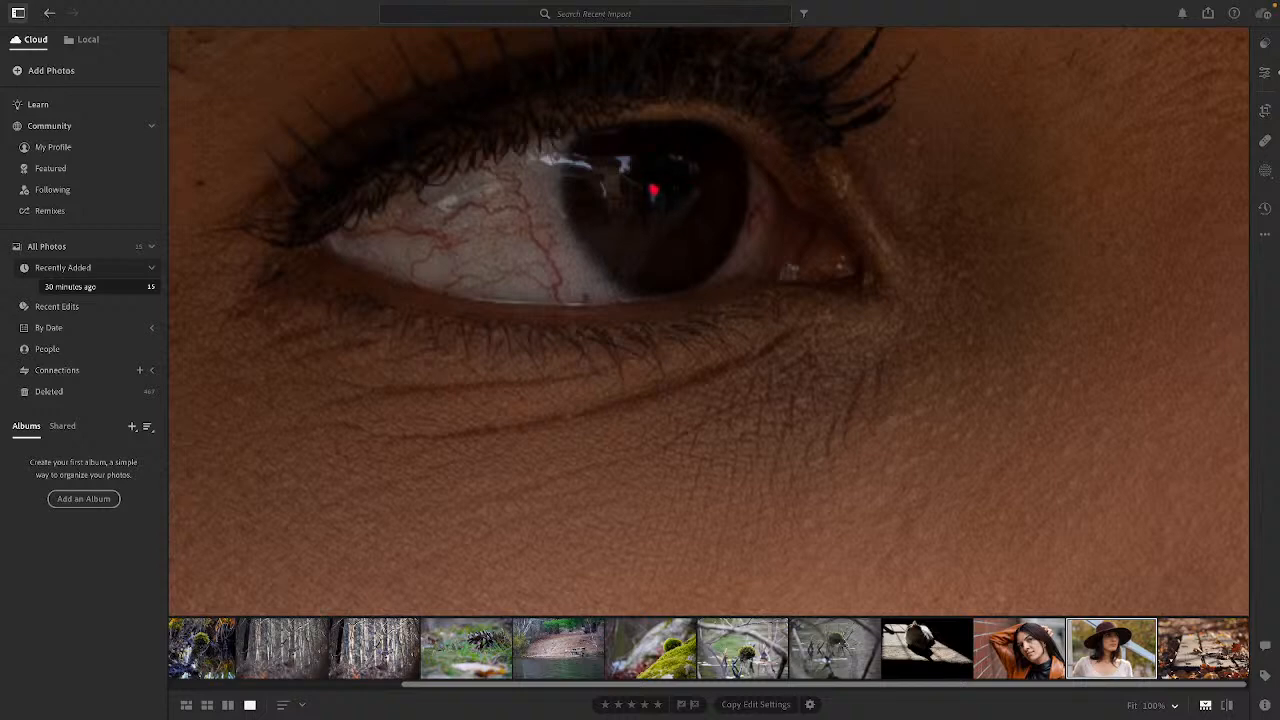
click(653, 190)
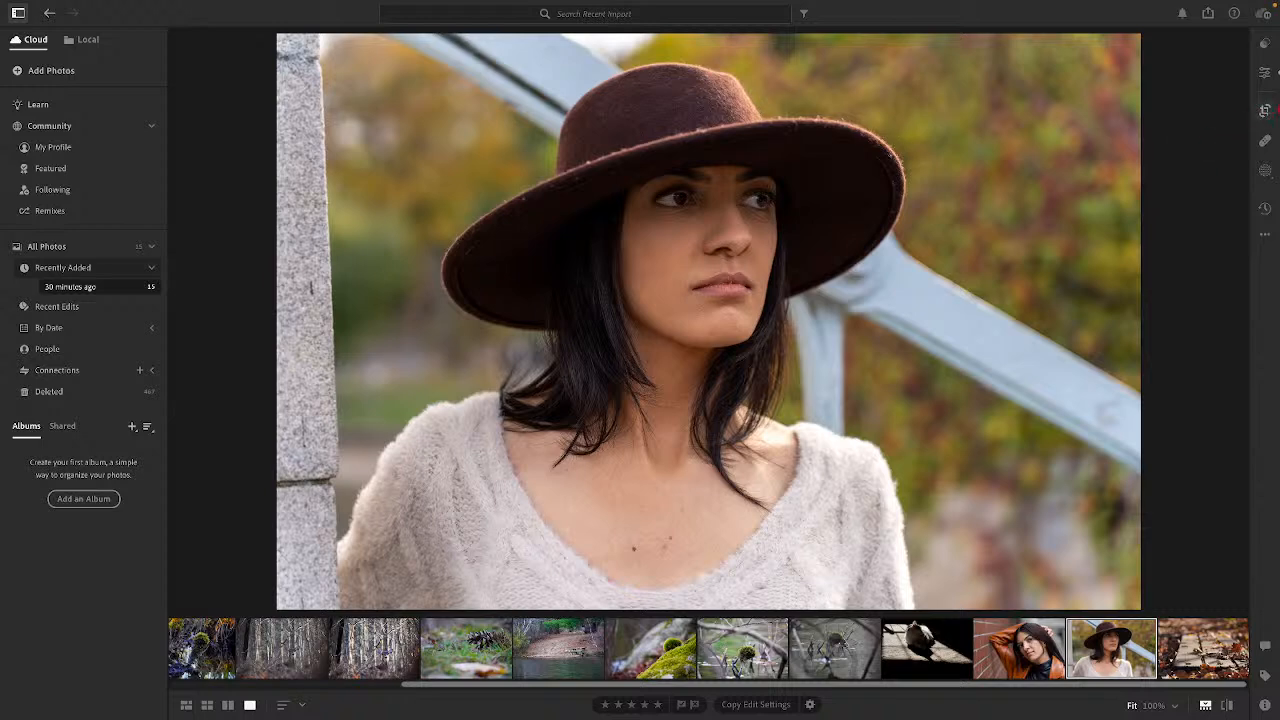
Step: Create a background mask on the hat portrait and darken it with Exposure -0.80 and Blacks -9
click(1264, 72)
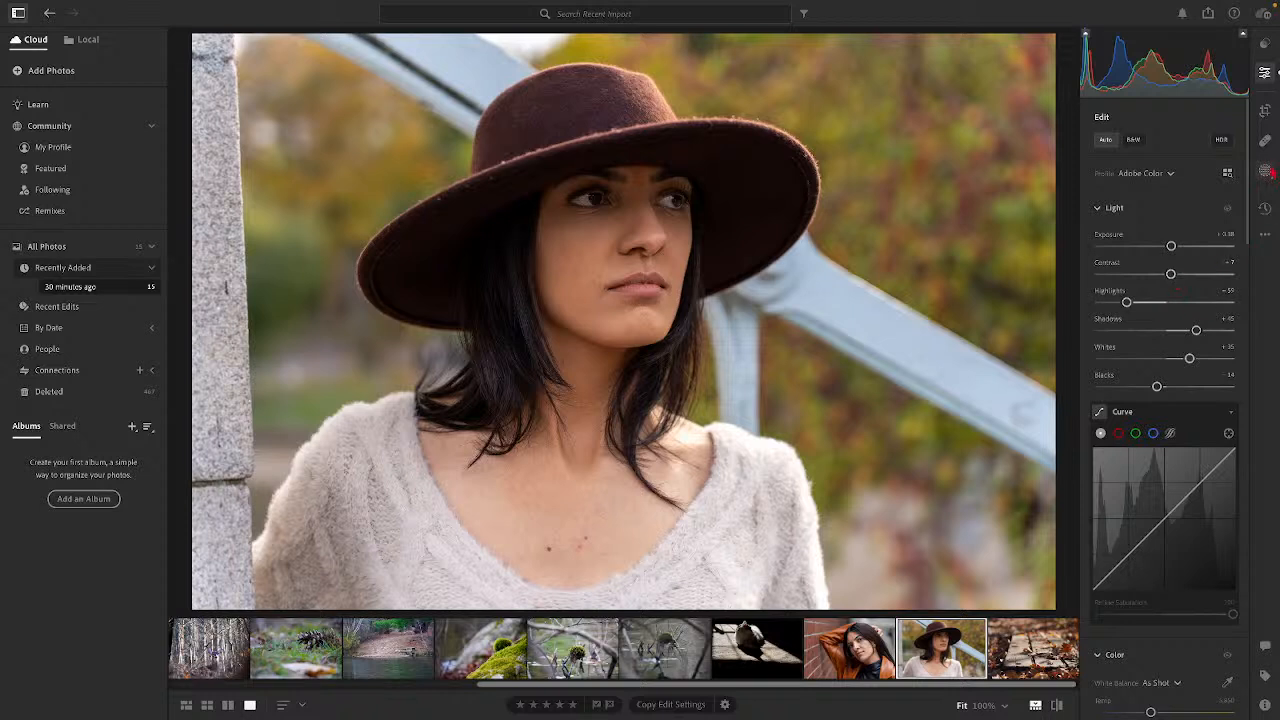
click(1265, 172)
click(1212, 163)
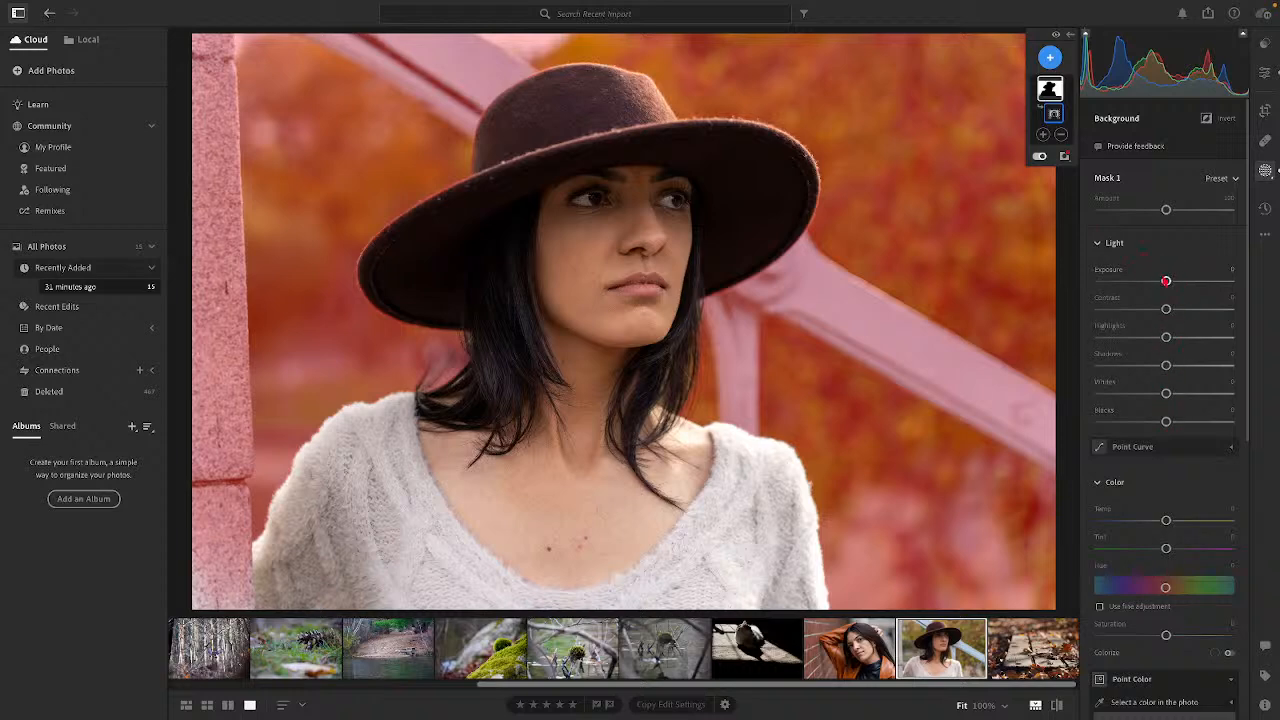
drag(1165, 281, 1153, 281)
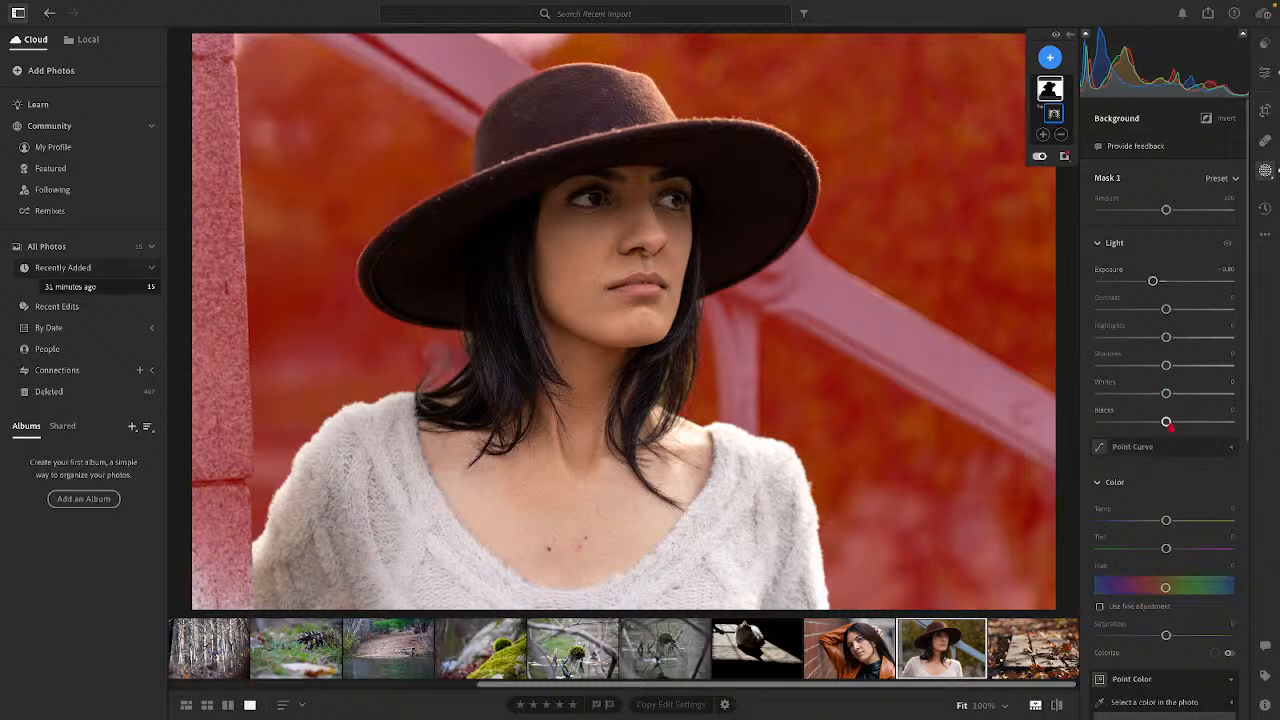
drag(1166, 421, 1160, 421)
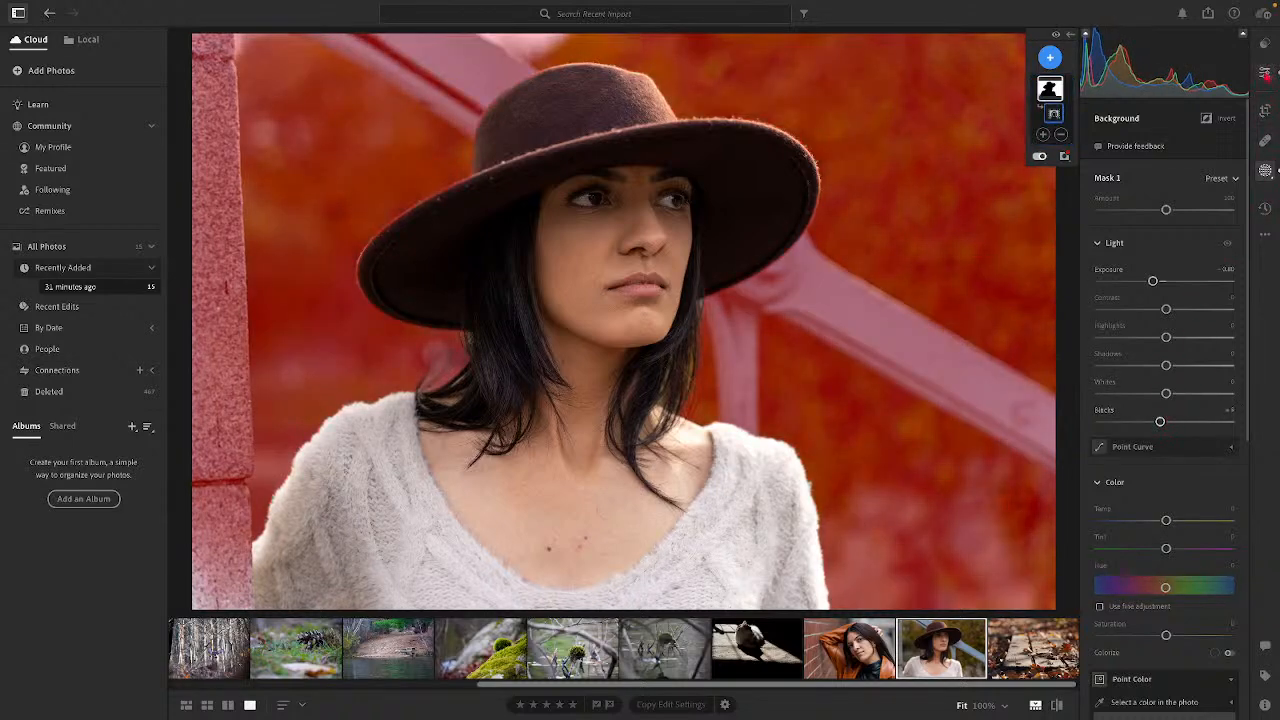
Step: Raise the whole portrait's Exposure to about +0.72 and Shadows to +47
click(1266, 74)
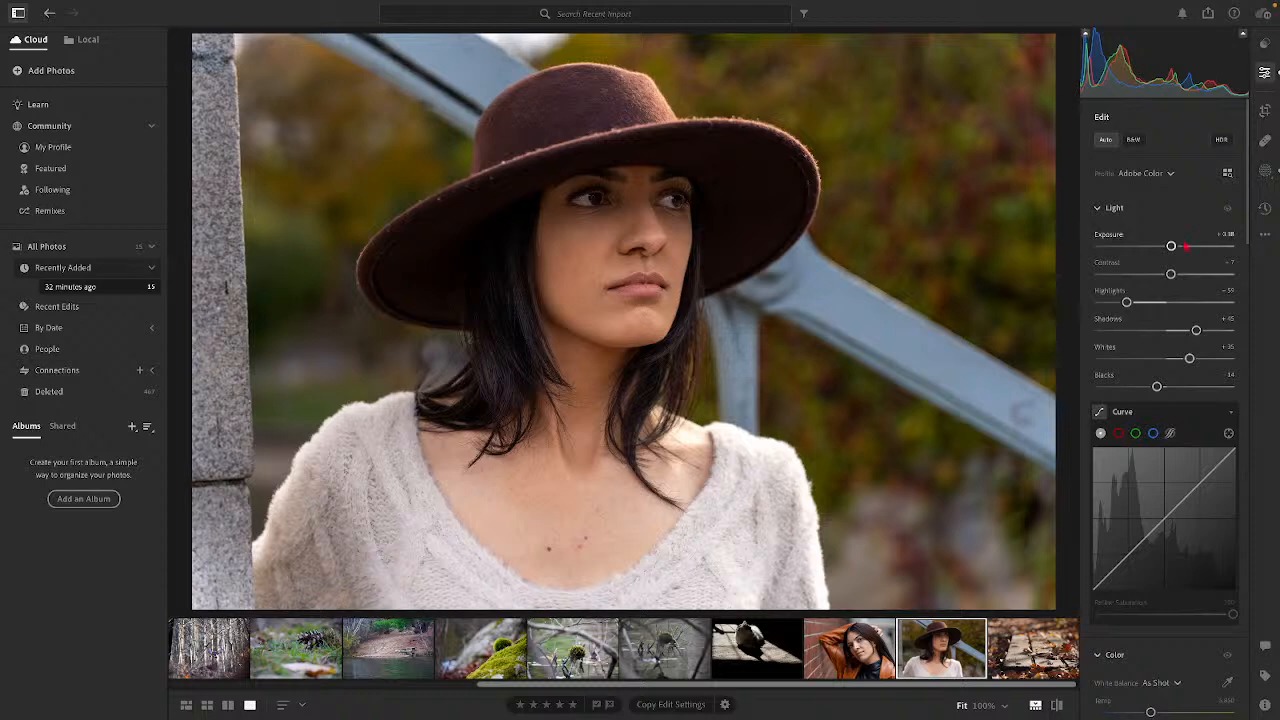
drag(1172, 246, 1176, 246)
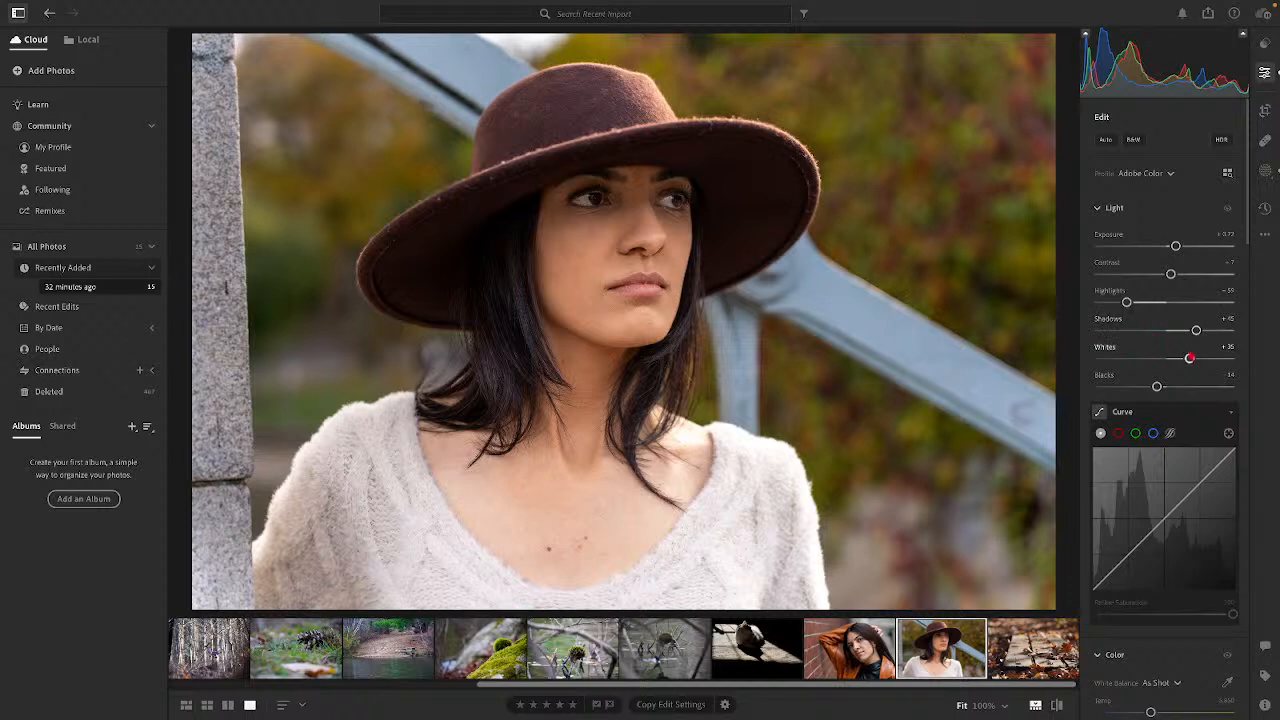
drag(1196, 330, 1198, 330)
Step: Crop the hat portrait to a custom ratio that cuts away the stone pillar beside the woman
click(1265, 111)
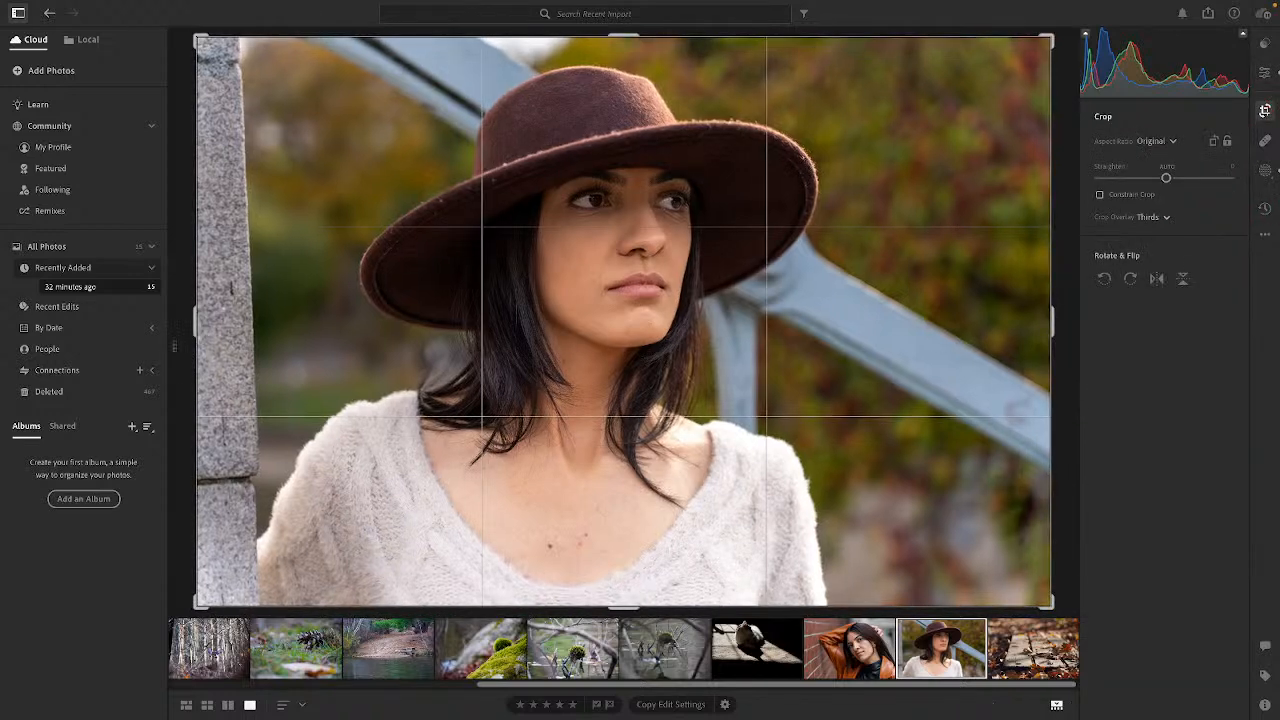
drag(196, 322, 223, 322)
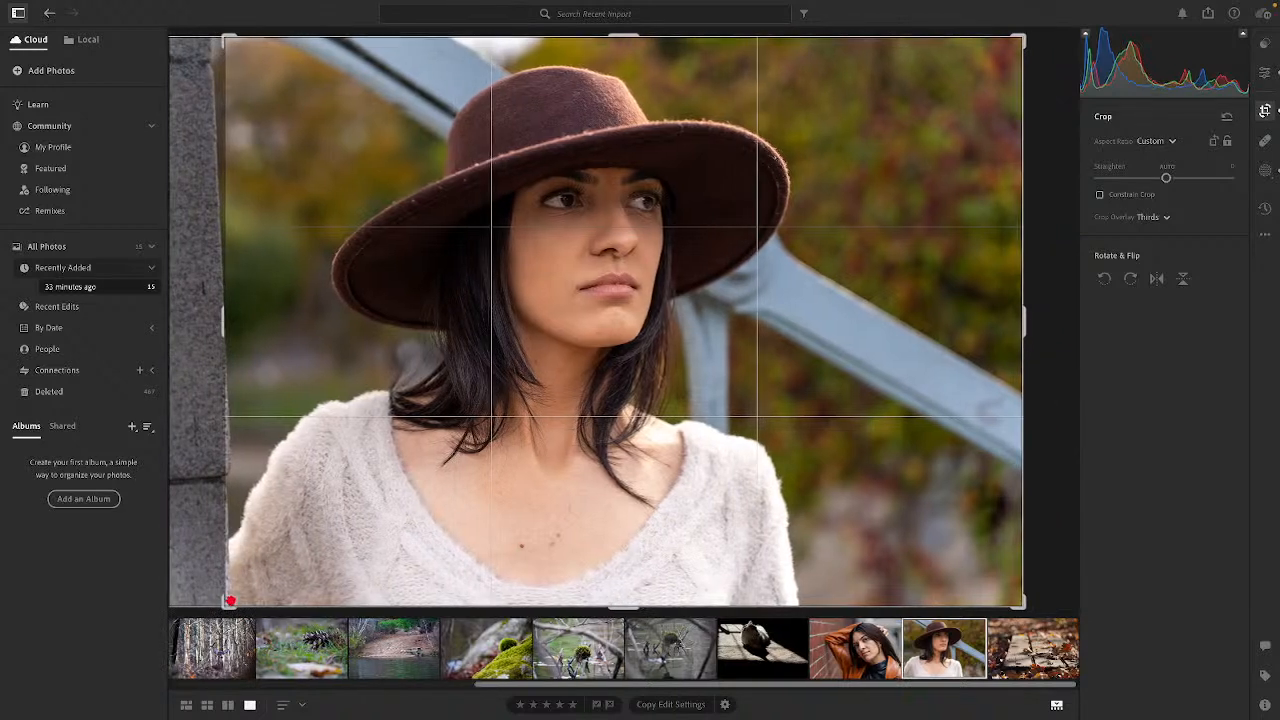
drag(230, 603, 234, 600)
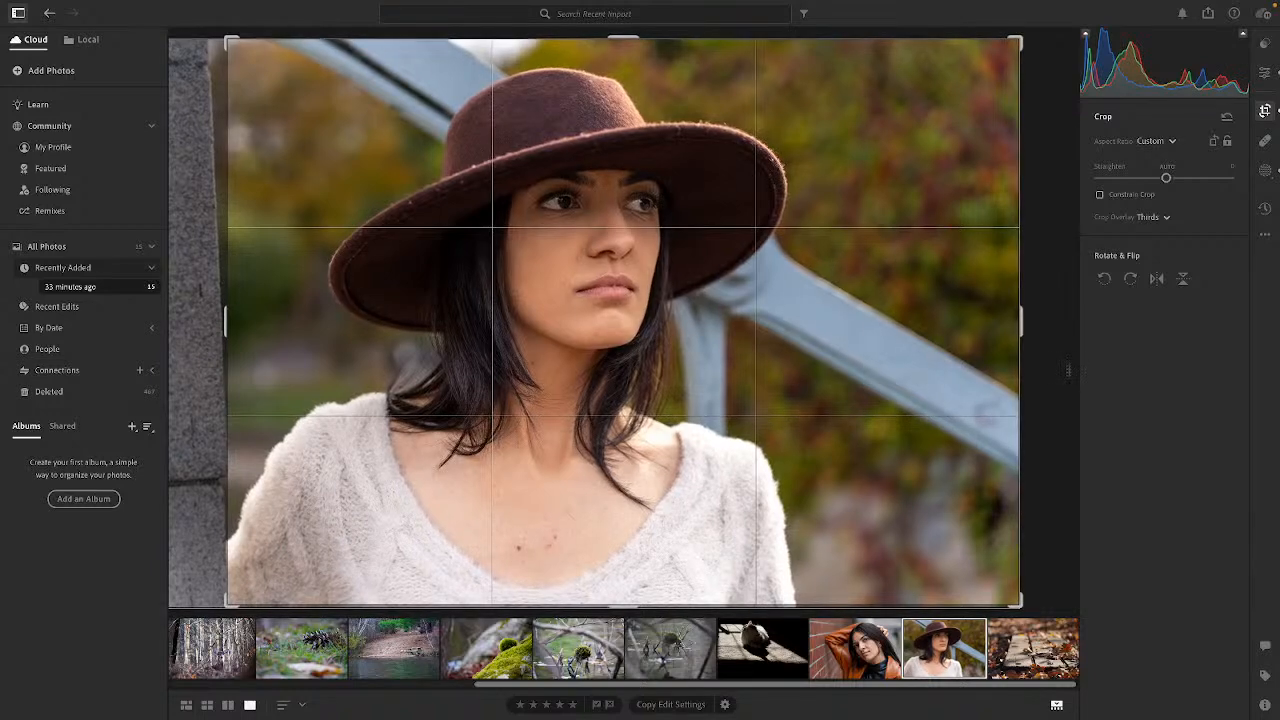
key(Return)
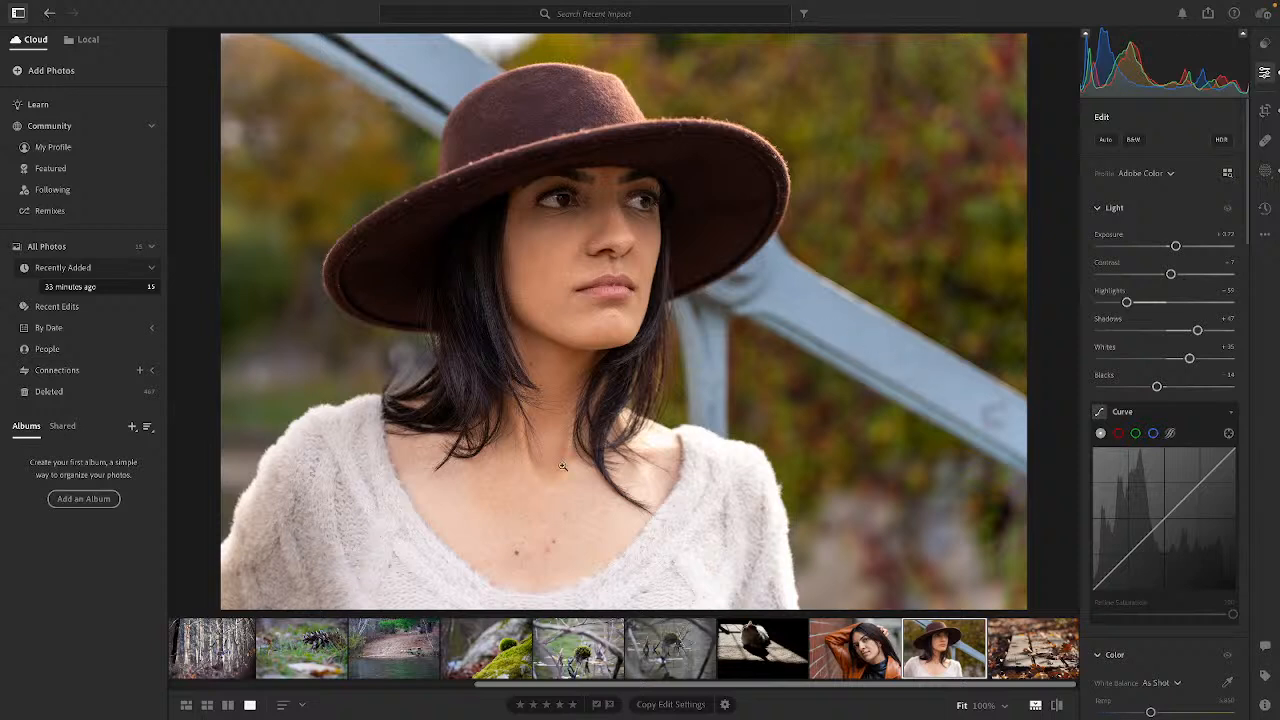
Step: Open the photo of autumn leaves on the wooden boards and check its file and camera information
click(1034, 655)
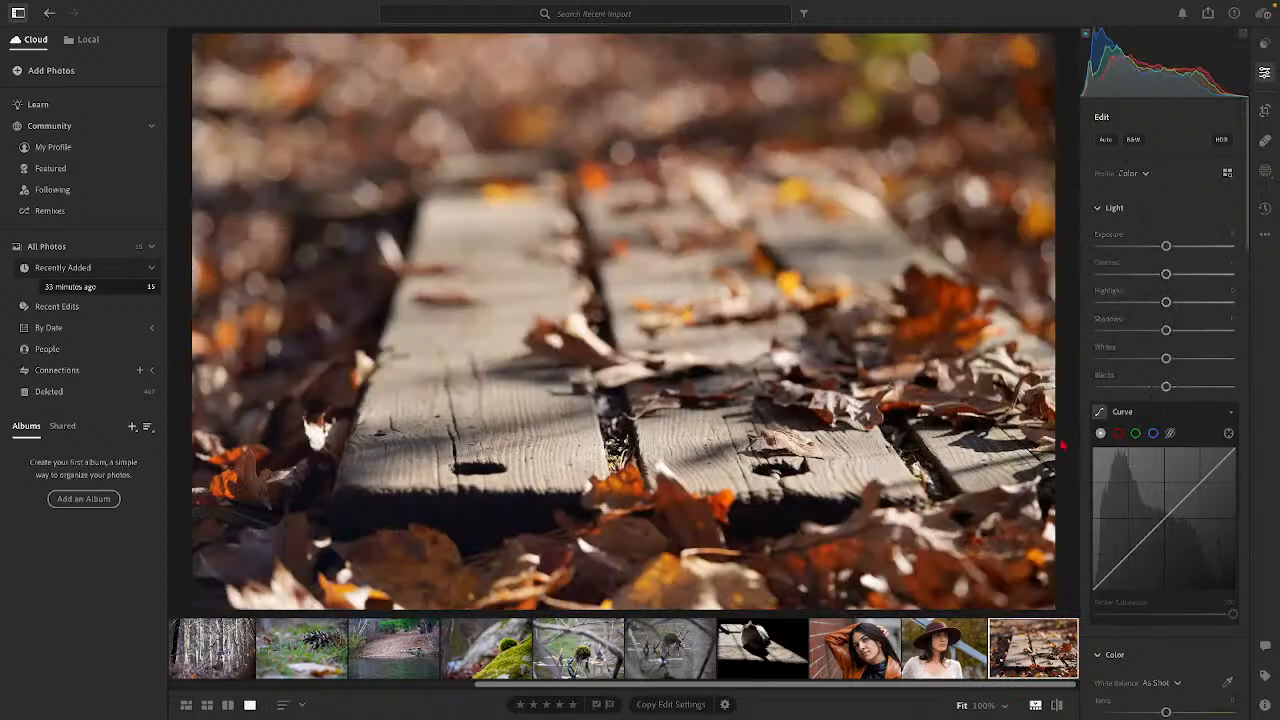
click(1265, 705)
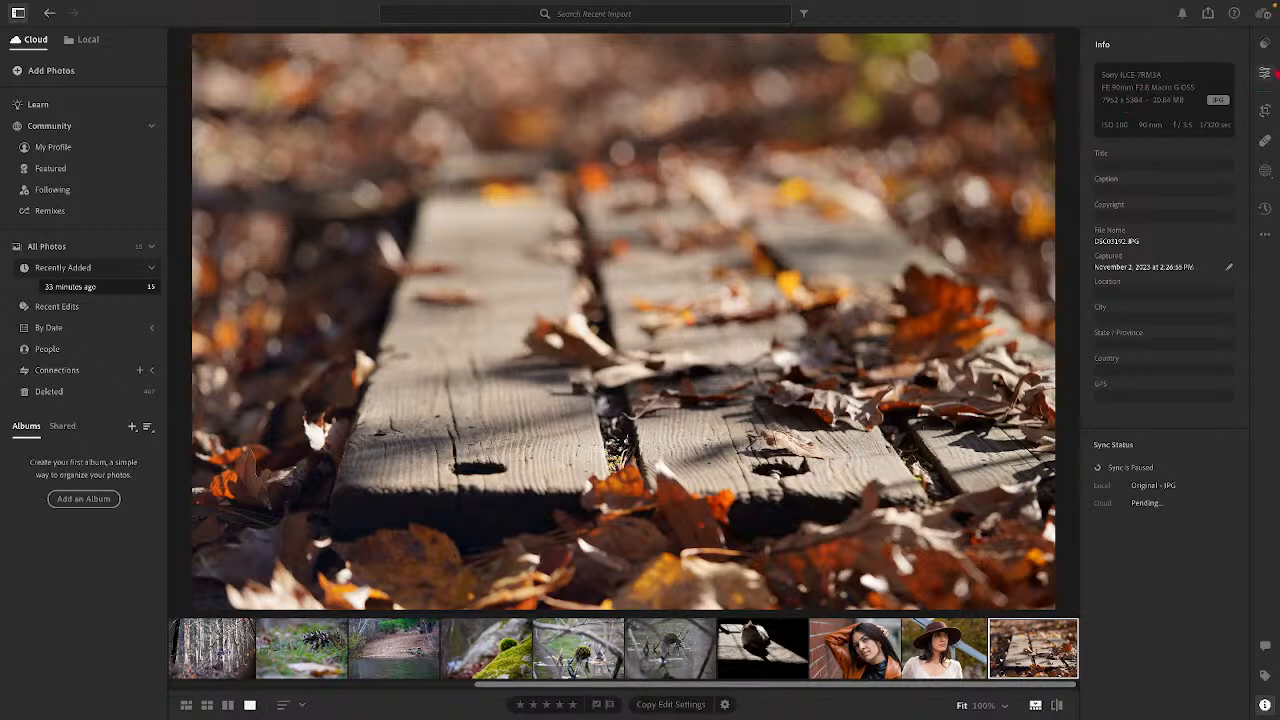
click(1265, 72)
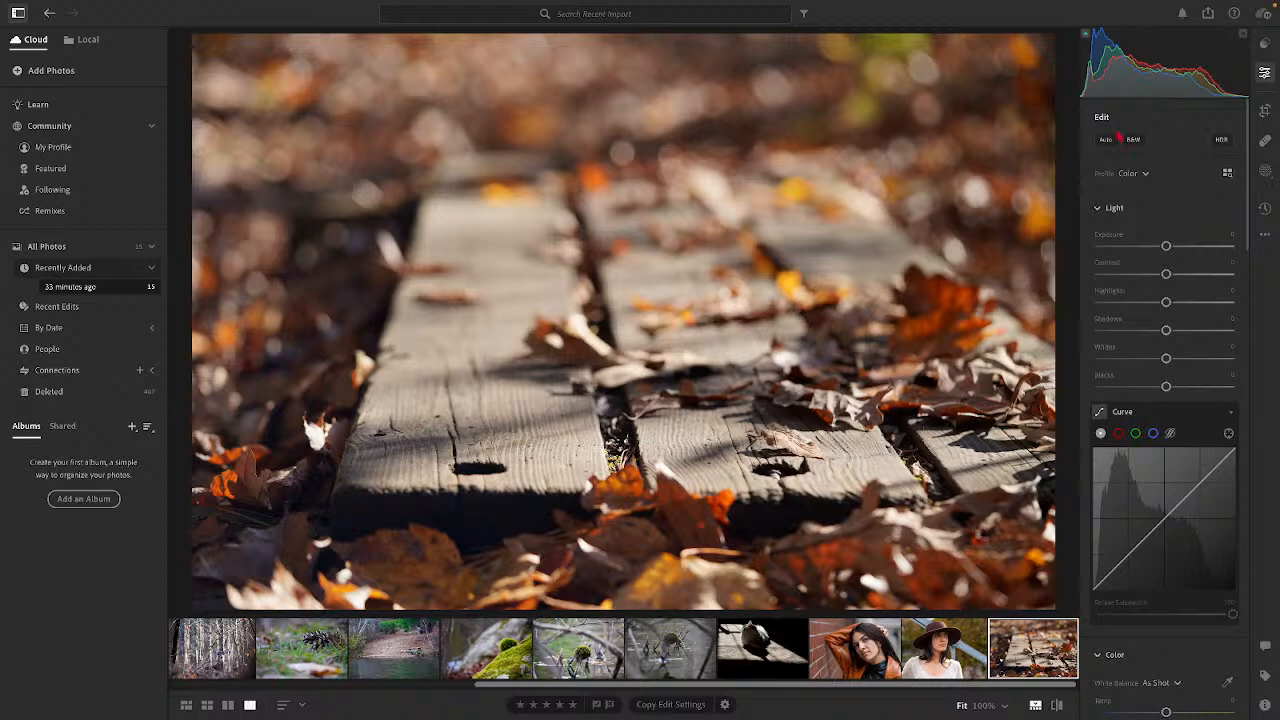
Step: Apply the Auto adjustments to the autumn leaves photo and set Saturation to +12
click(1108, 139)
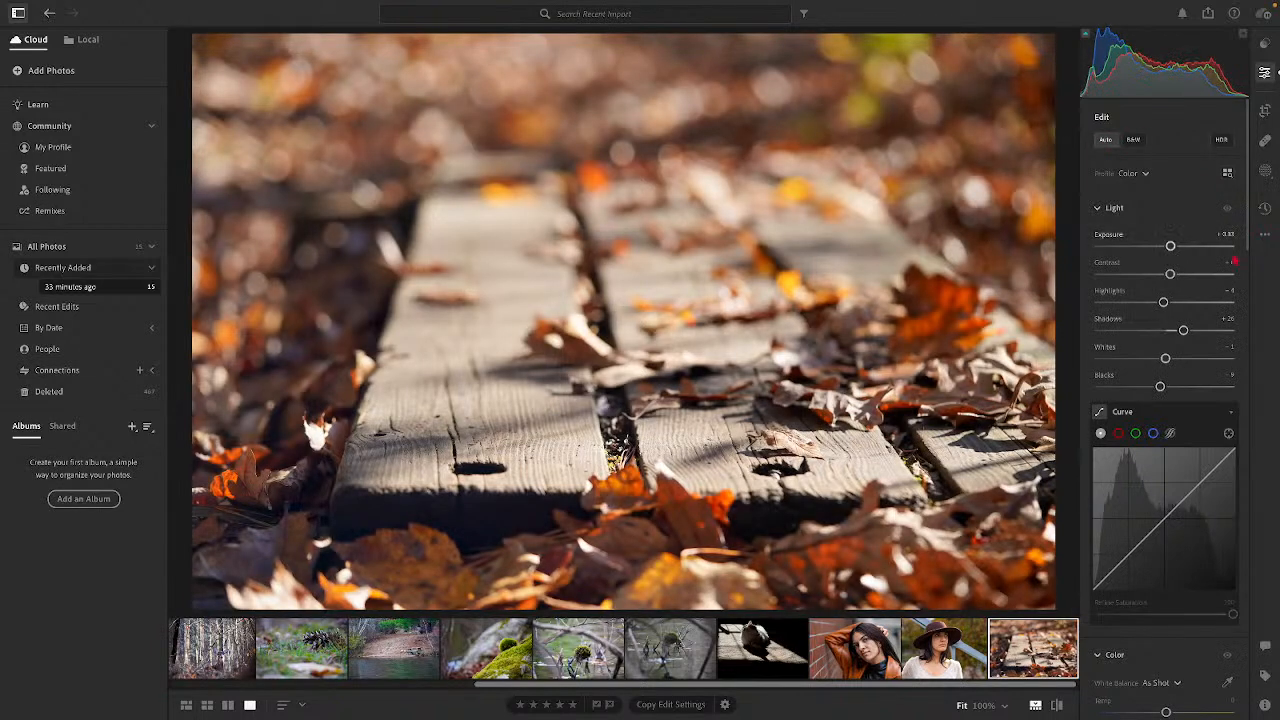
scroll(1171, 286, down, 5)
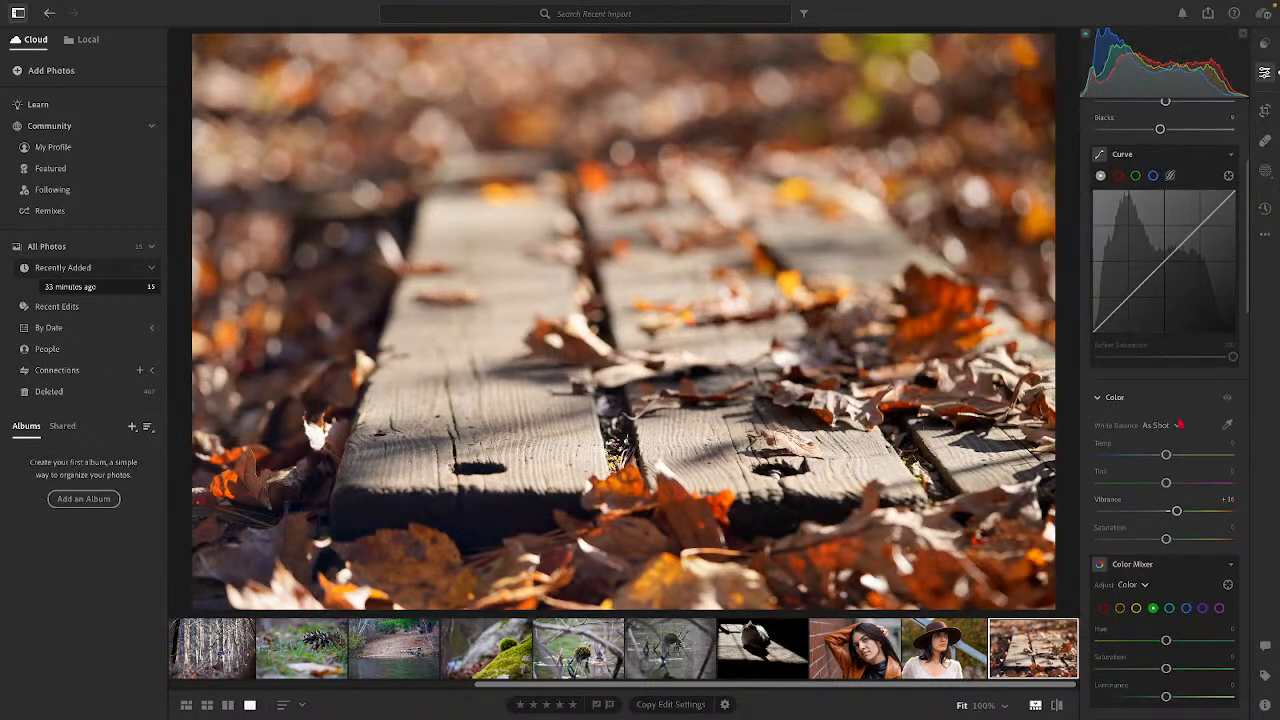
drag(1167, 540, 1174, 539)
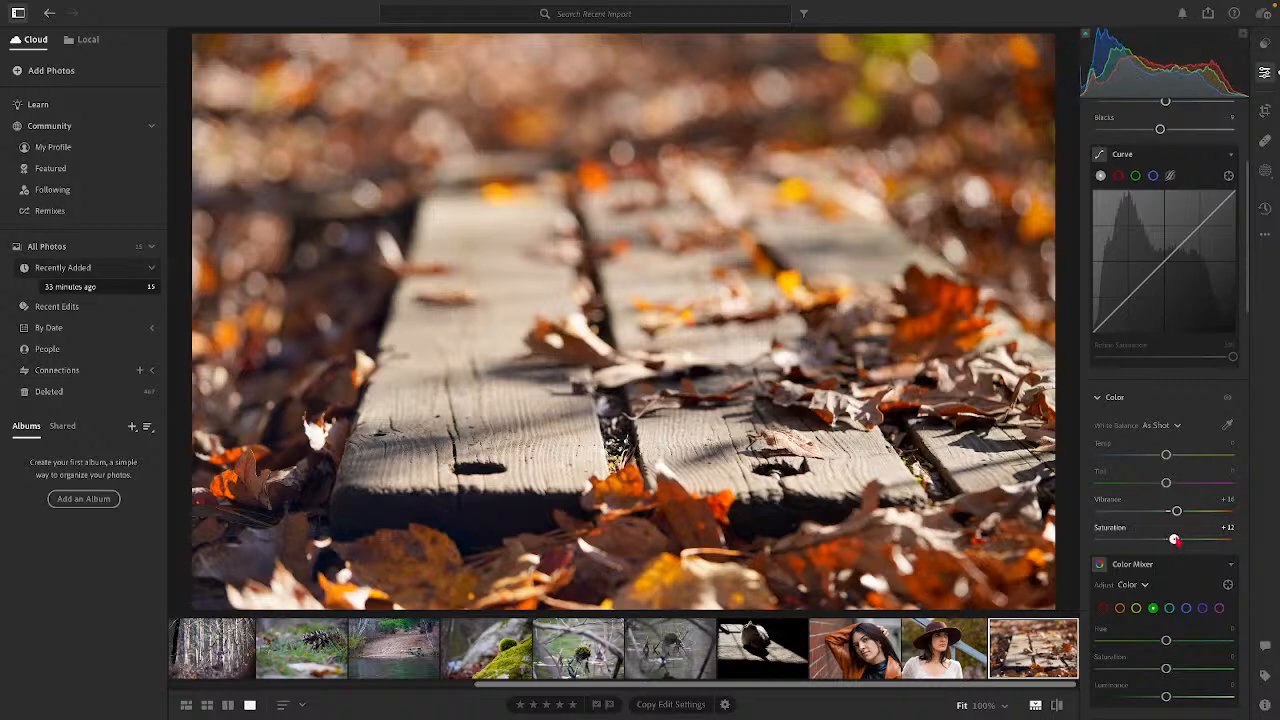
Step: Set the autumn leaves photo's white balance to Auto
click(1165, 425)
click(1155, 465)
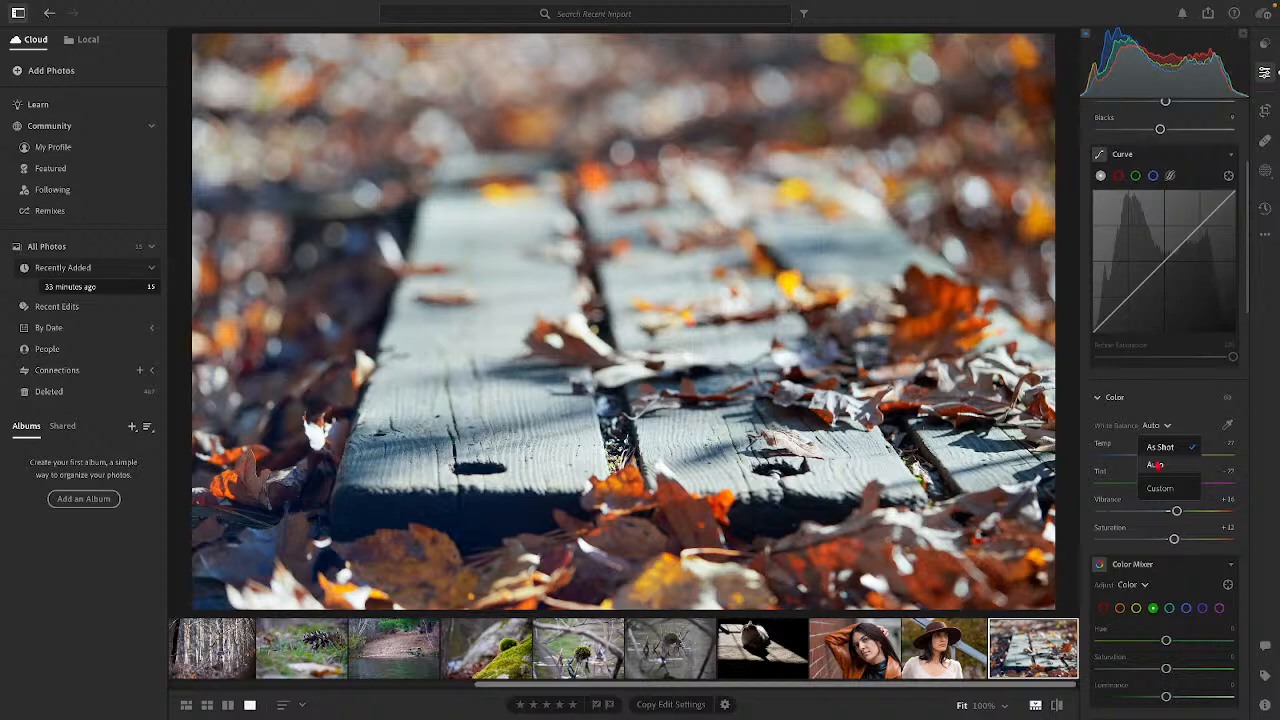
click(1156, 466)
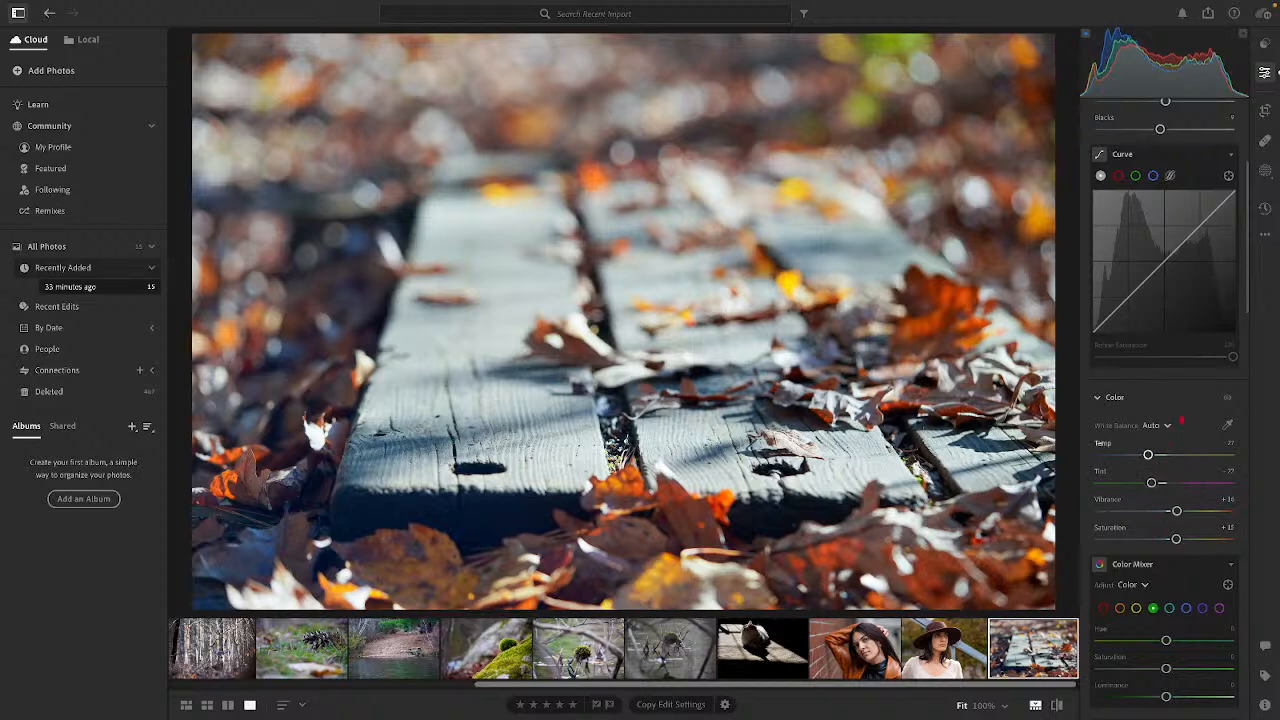
Step: Reset the autumn leaves photo's Exposure to 0 and set its Contrast to +21
scroll(1174, 400, up, 5)
double_click(1171, 246)
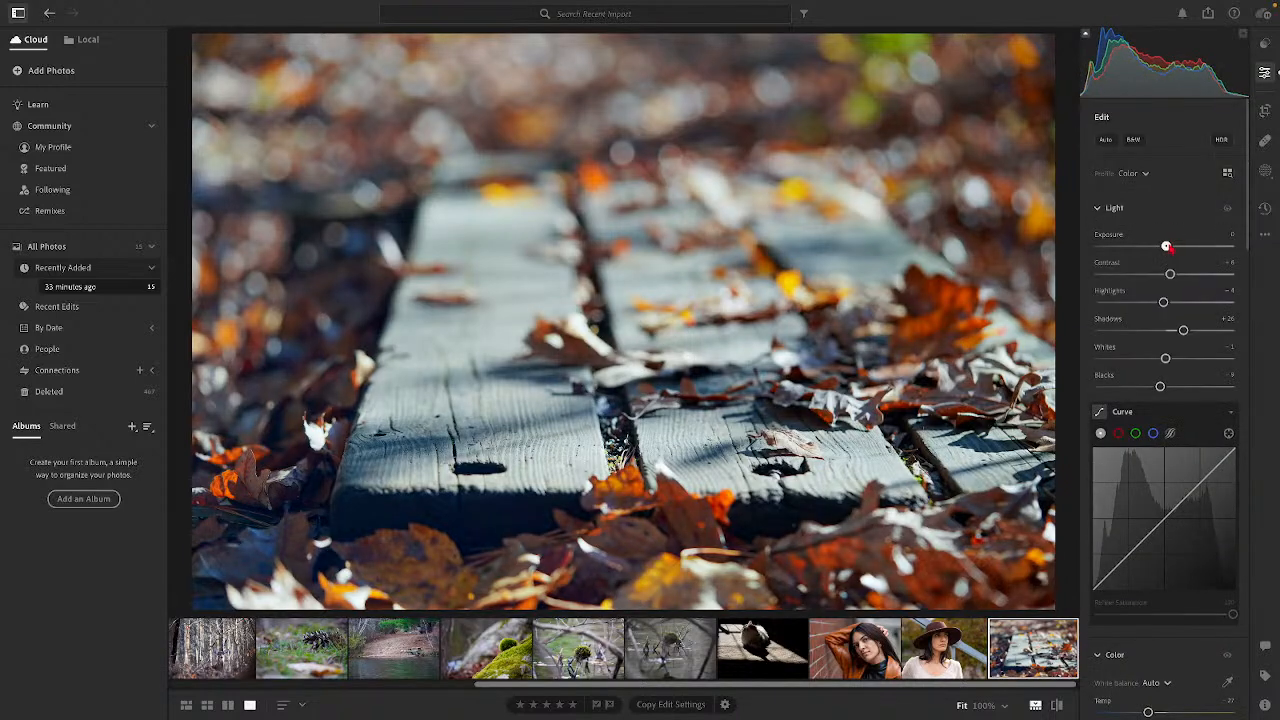
drag(1170, 274, 1185, 283)
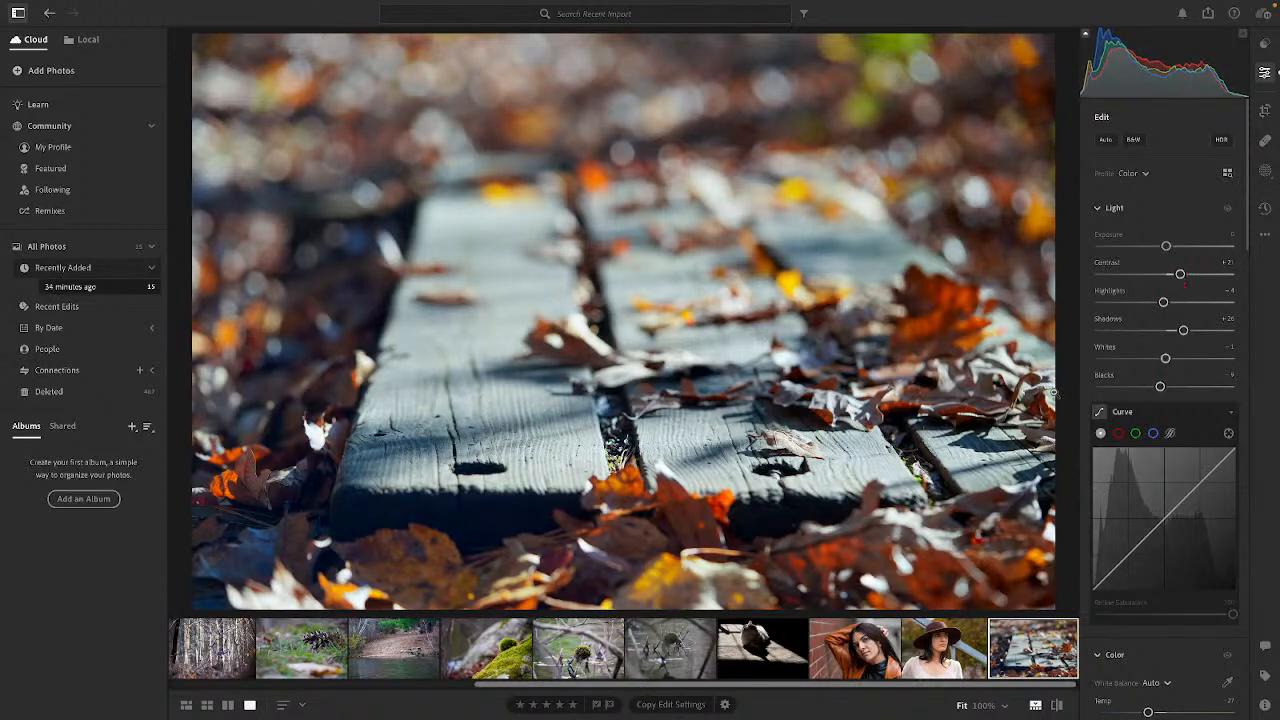
Step: Set the autumn leaves photo's Shadows to +33 and inspect the pale leaf on the boards up close
scroll(1085, 470, down, 3)
scroll(1086, 470, up, 3)
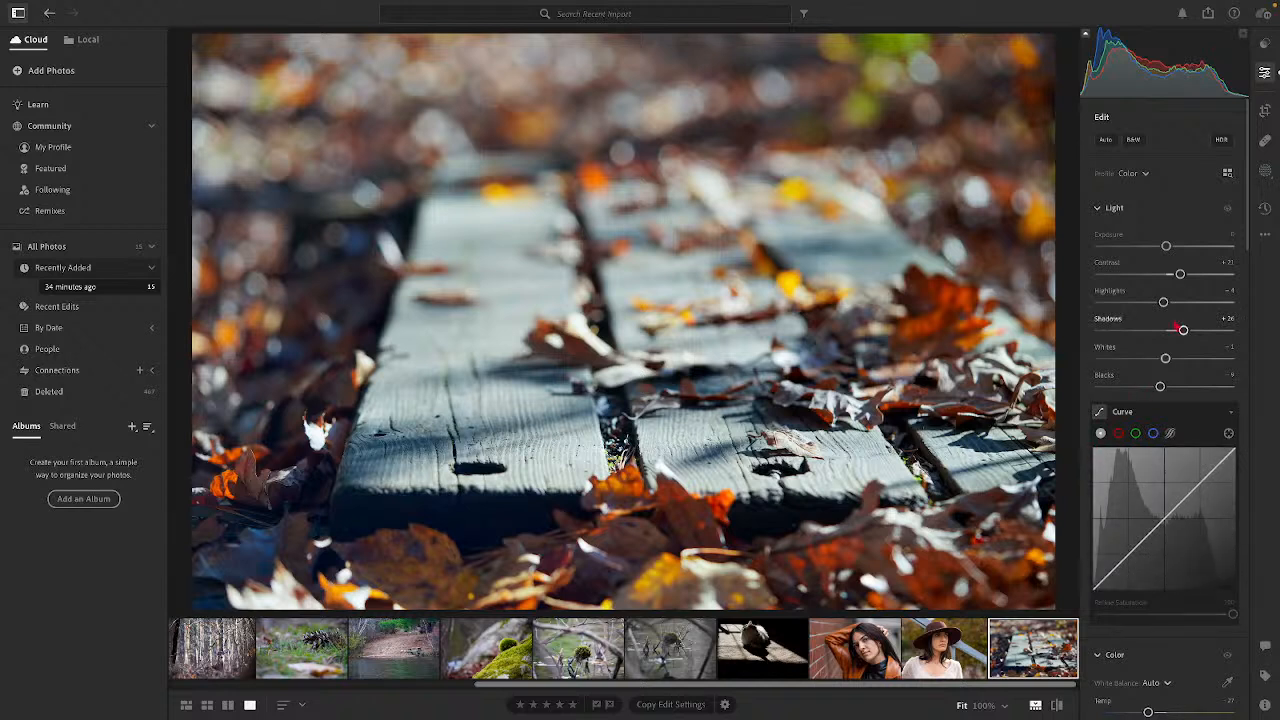
drag(1183, 330, 1187, 330)
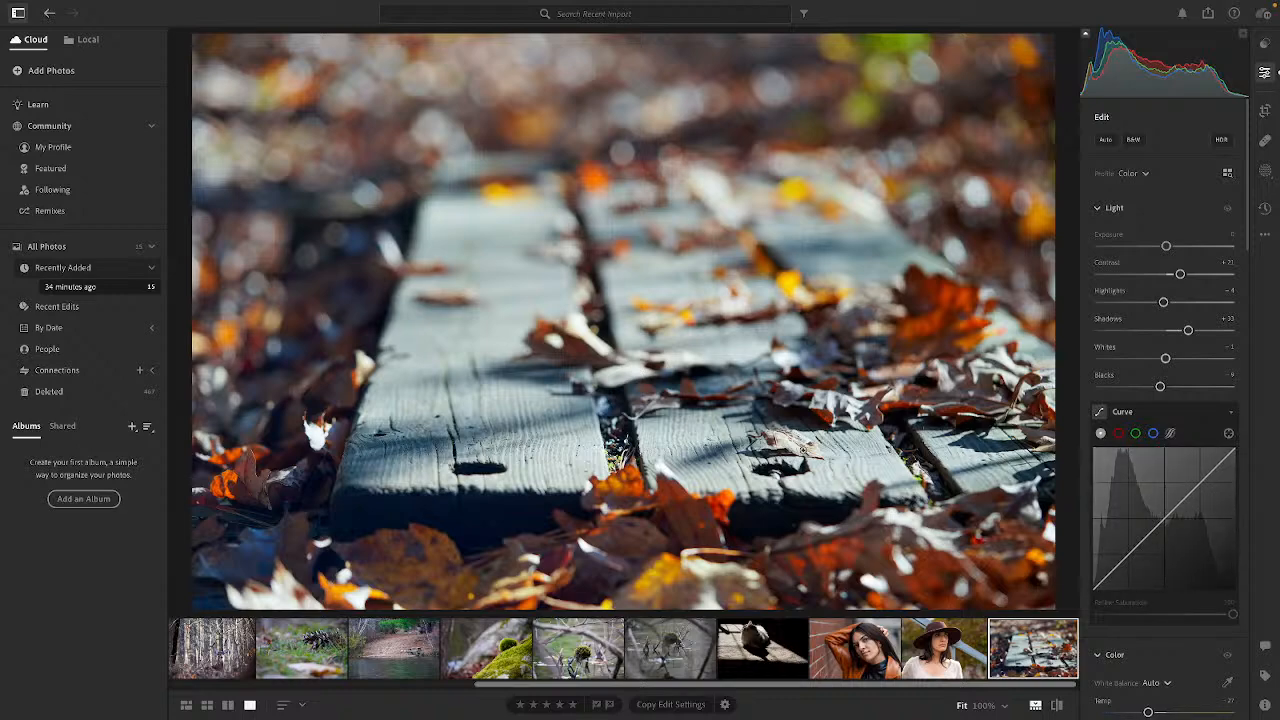
click(791, 449)
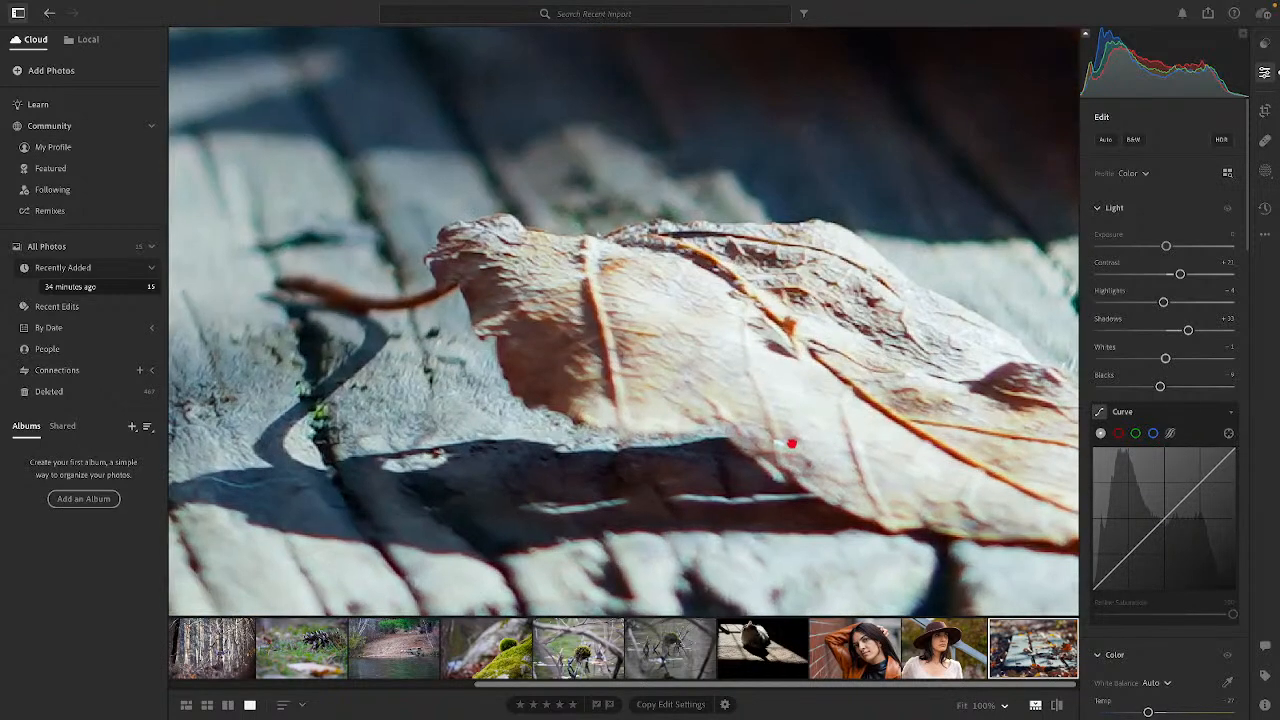
click(791, 443)
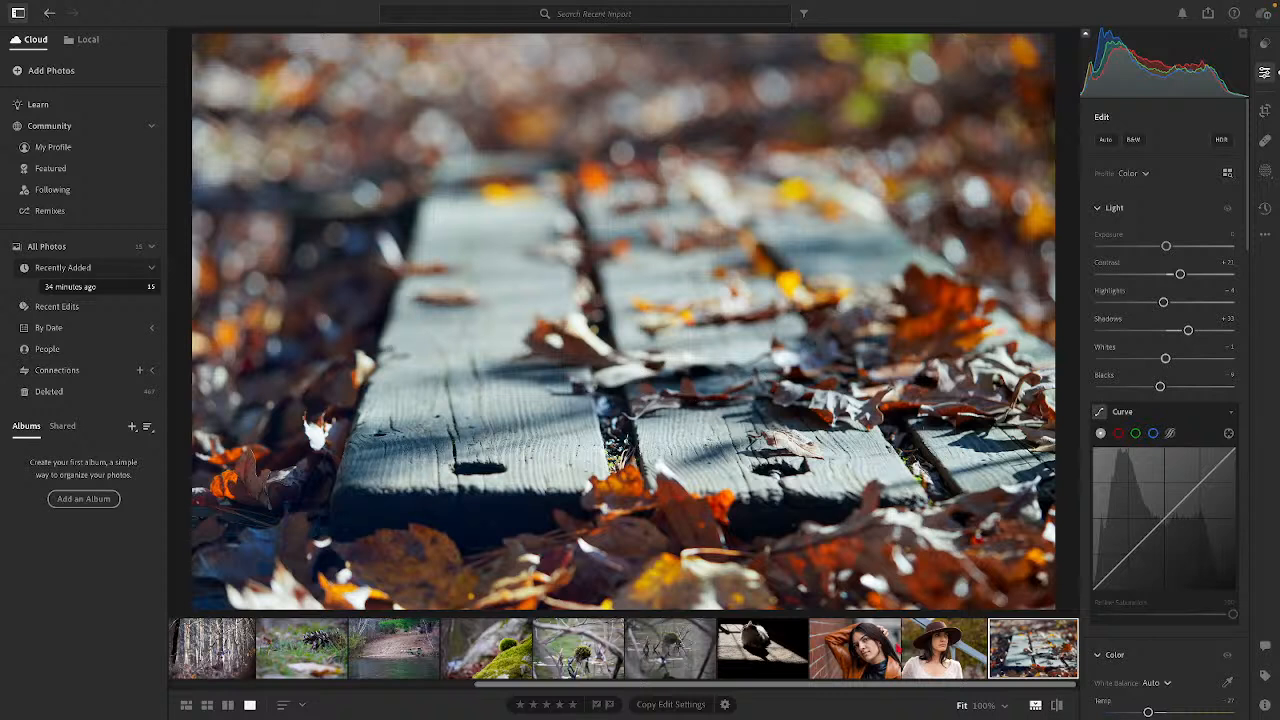
Step: Bring the first photos of the recent import into view in the filmstrip
drag(843, 683, 437, 676)
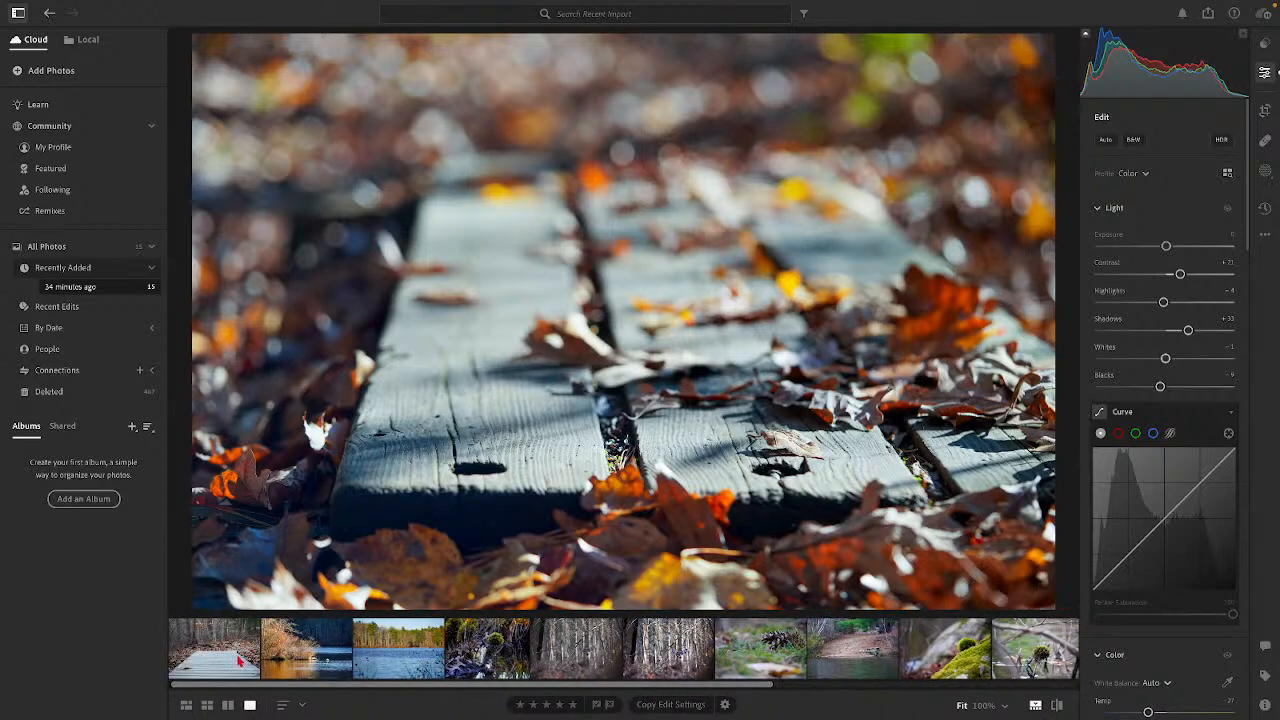